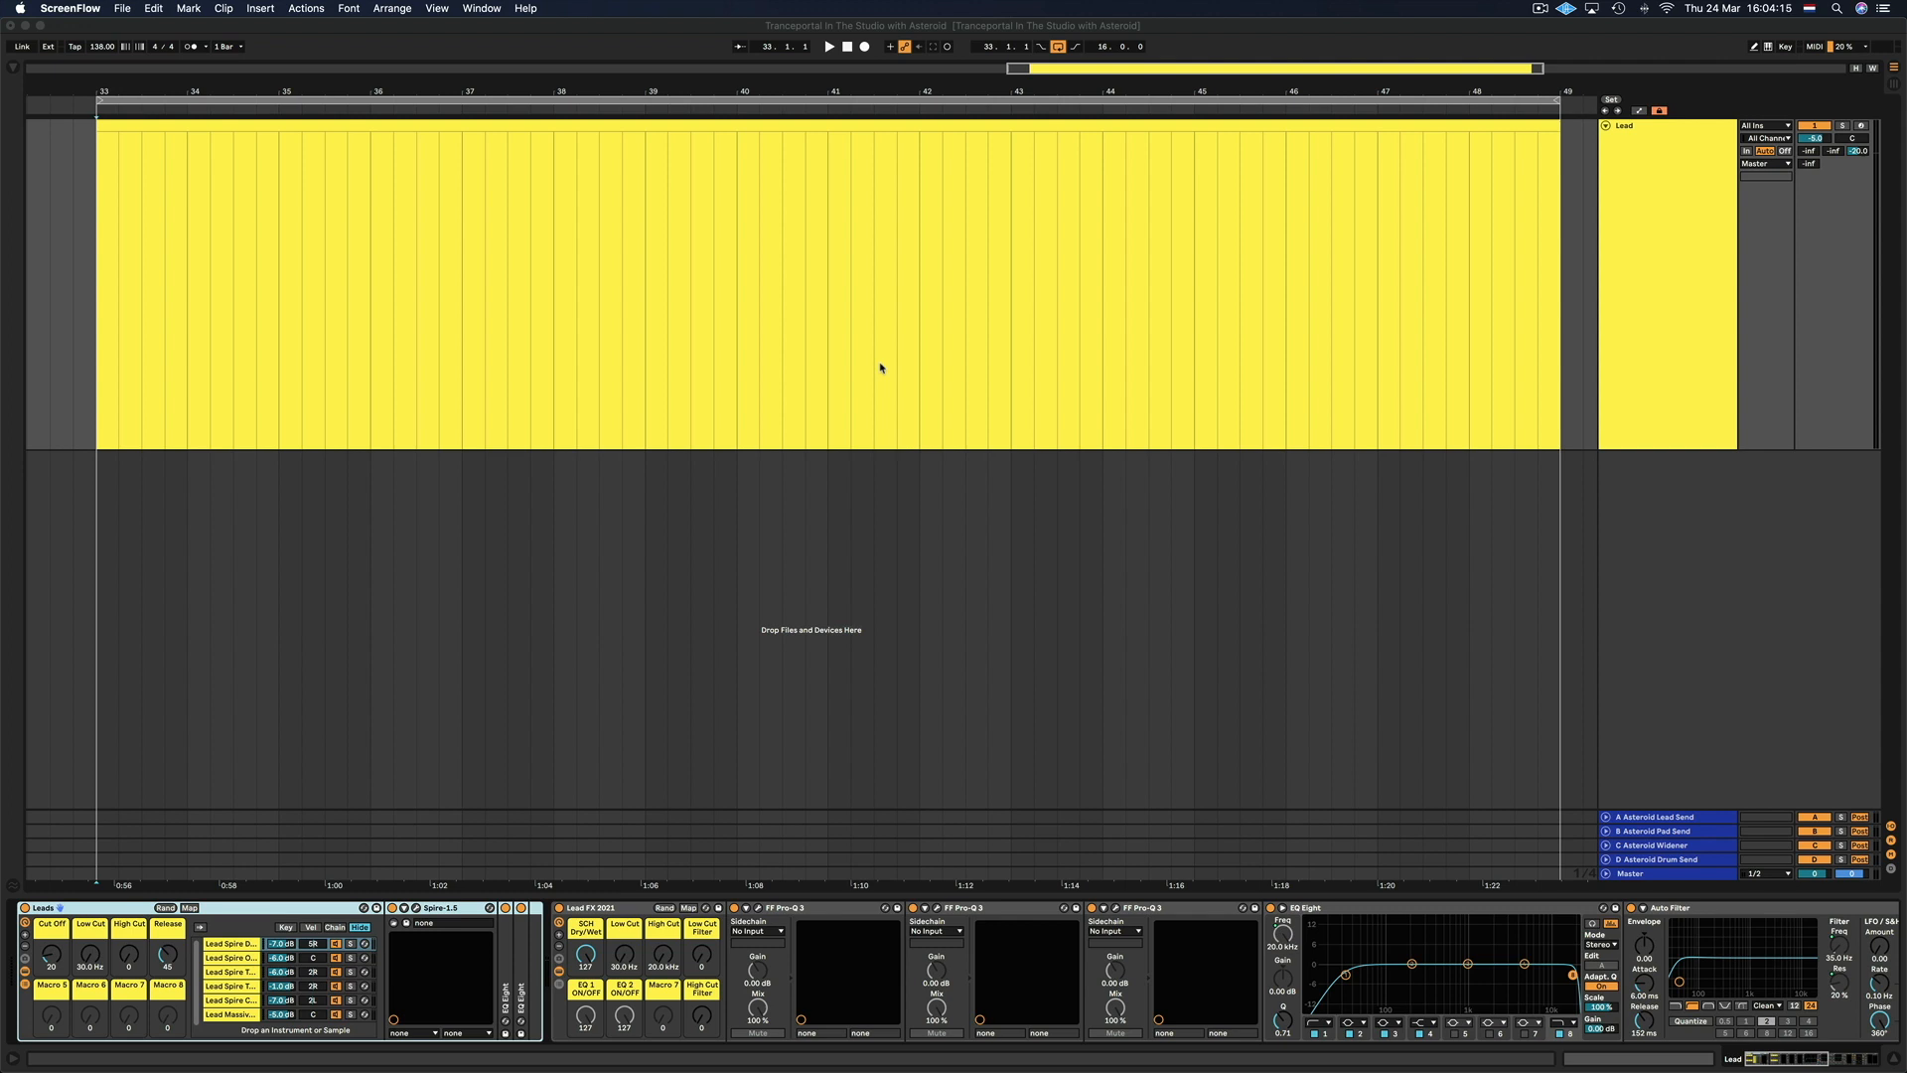
Open the Lead track's empty MIDI clip for note editing
left_click(873, 124)
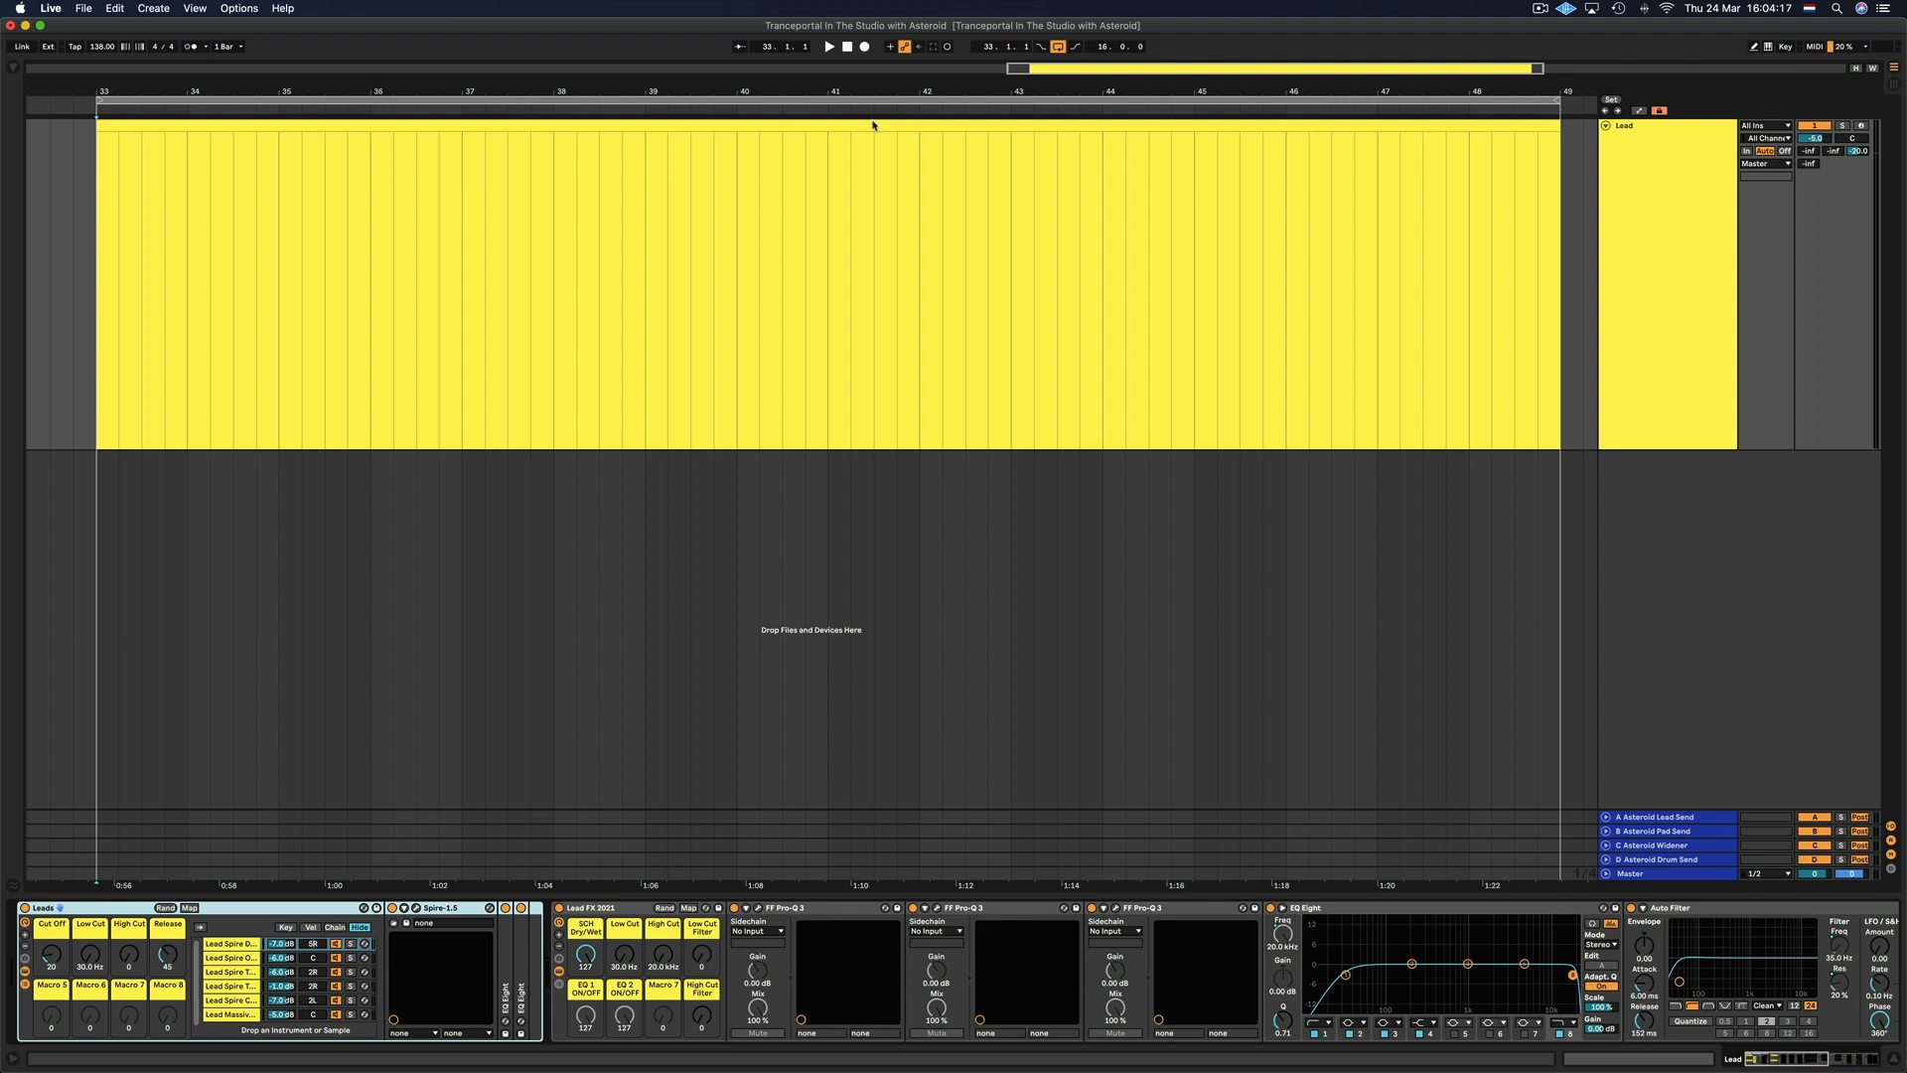
double_click(872, 124)
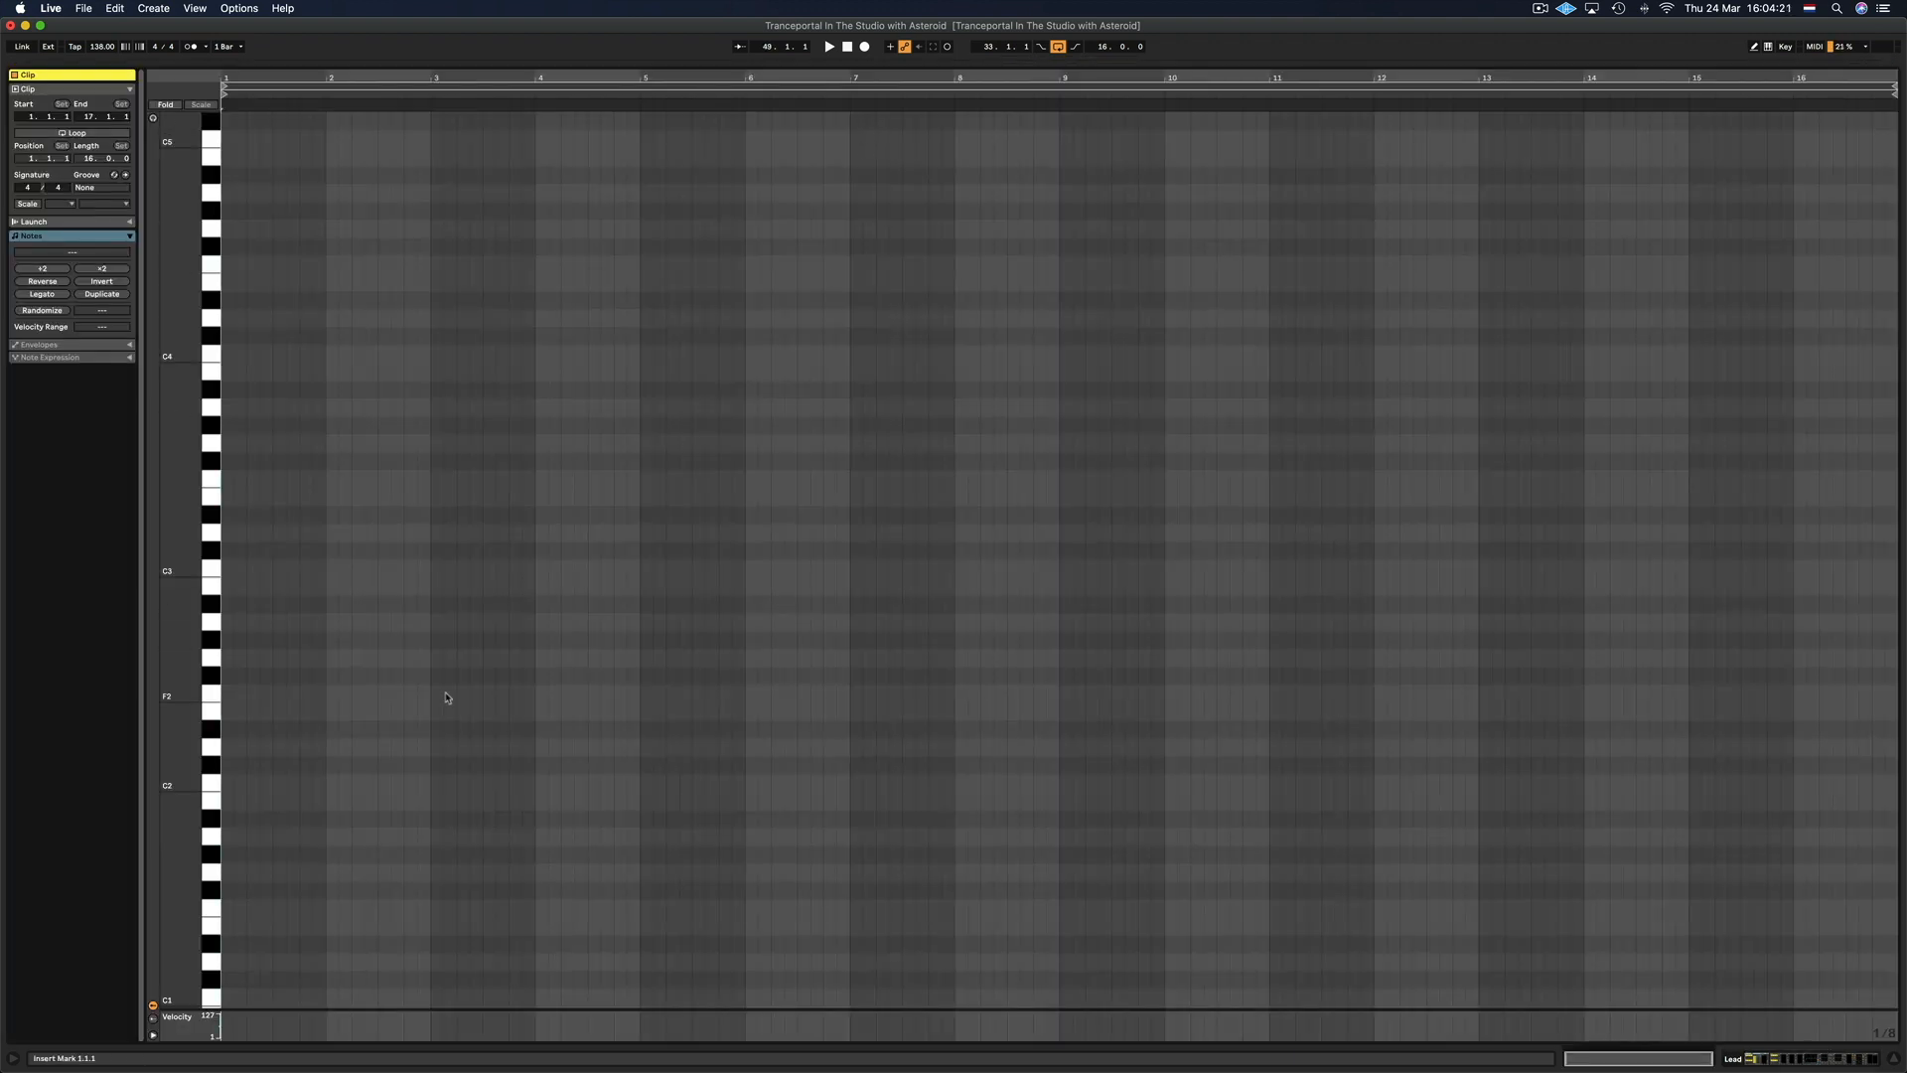
scroll(447, 697, "down", 2)
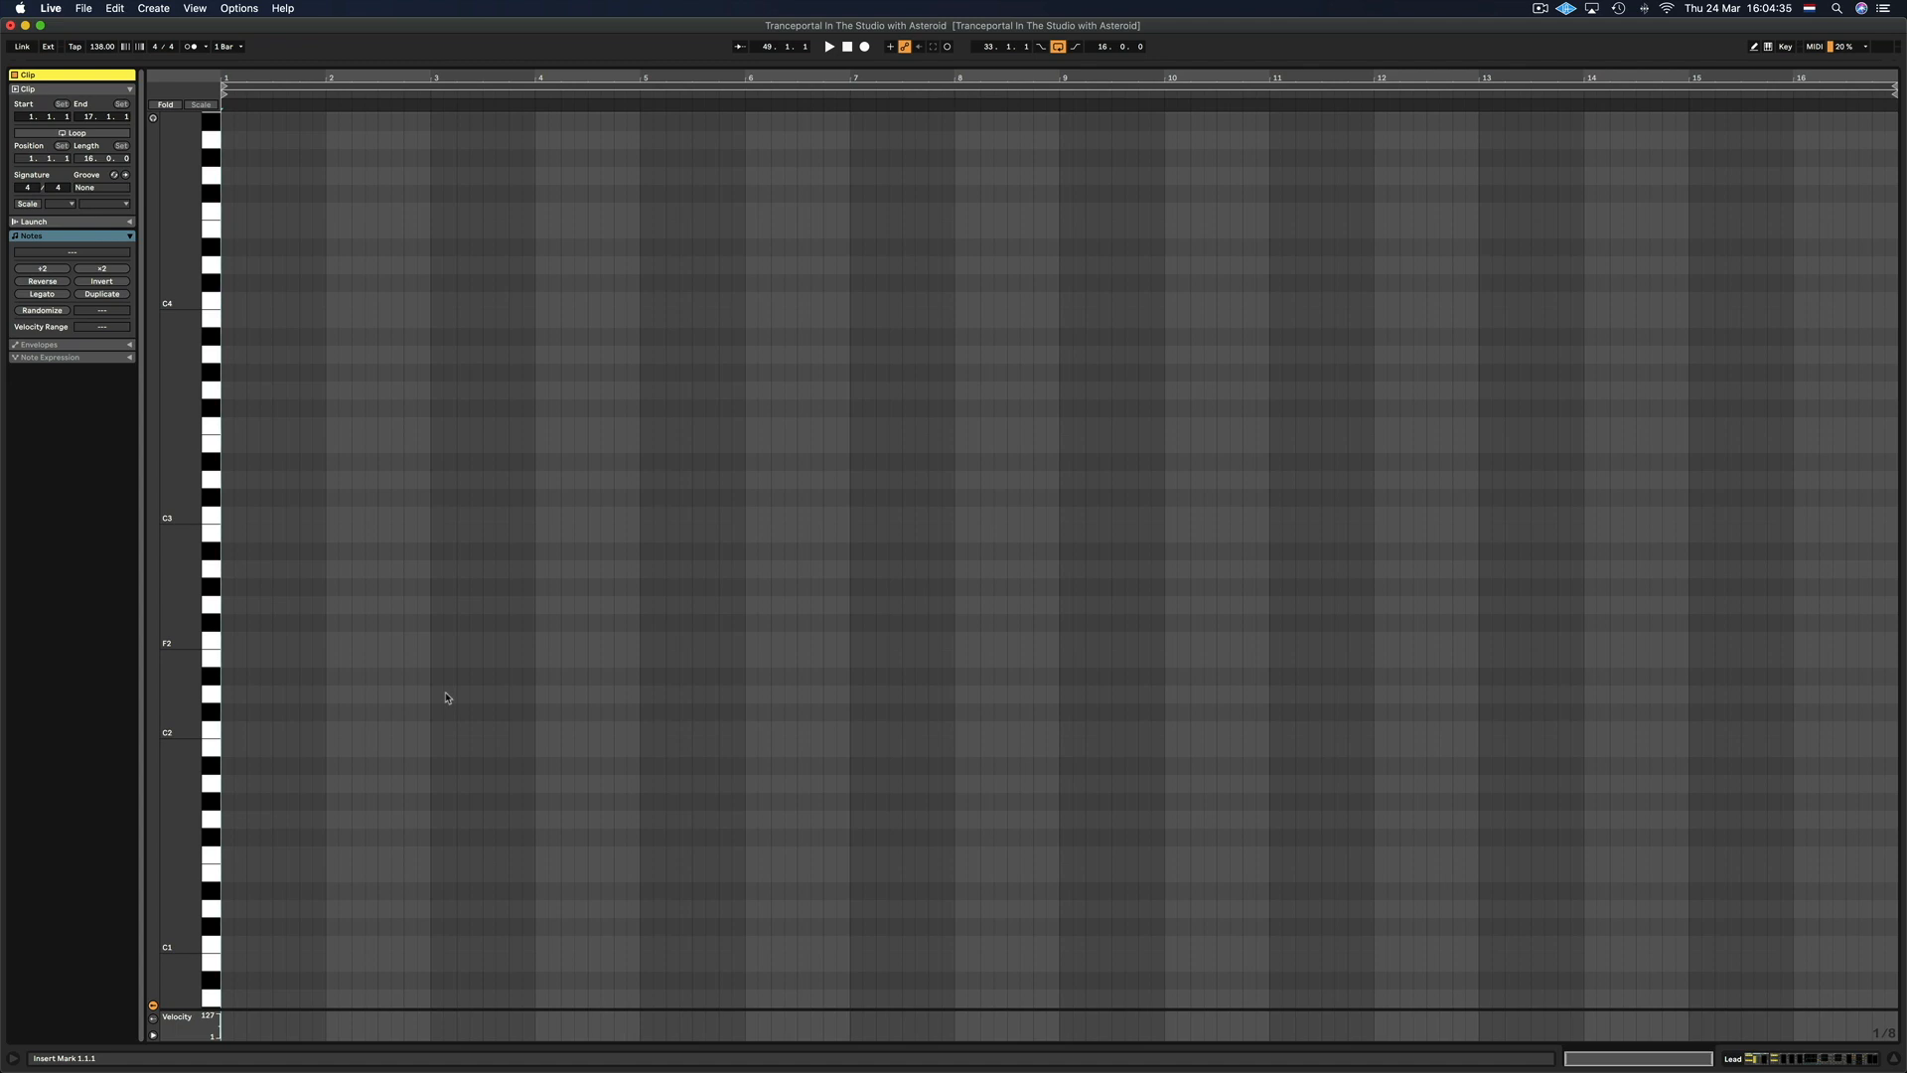
left_click(444, 698)
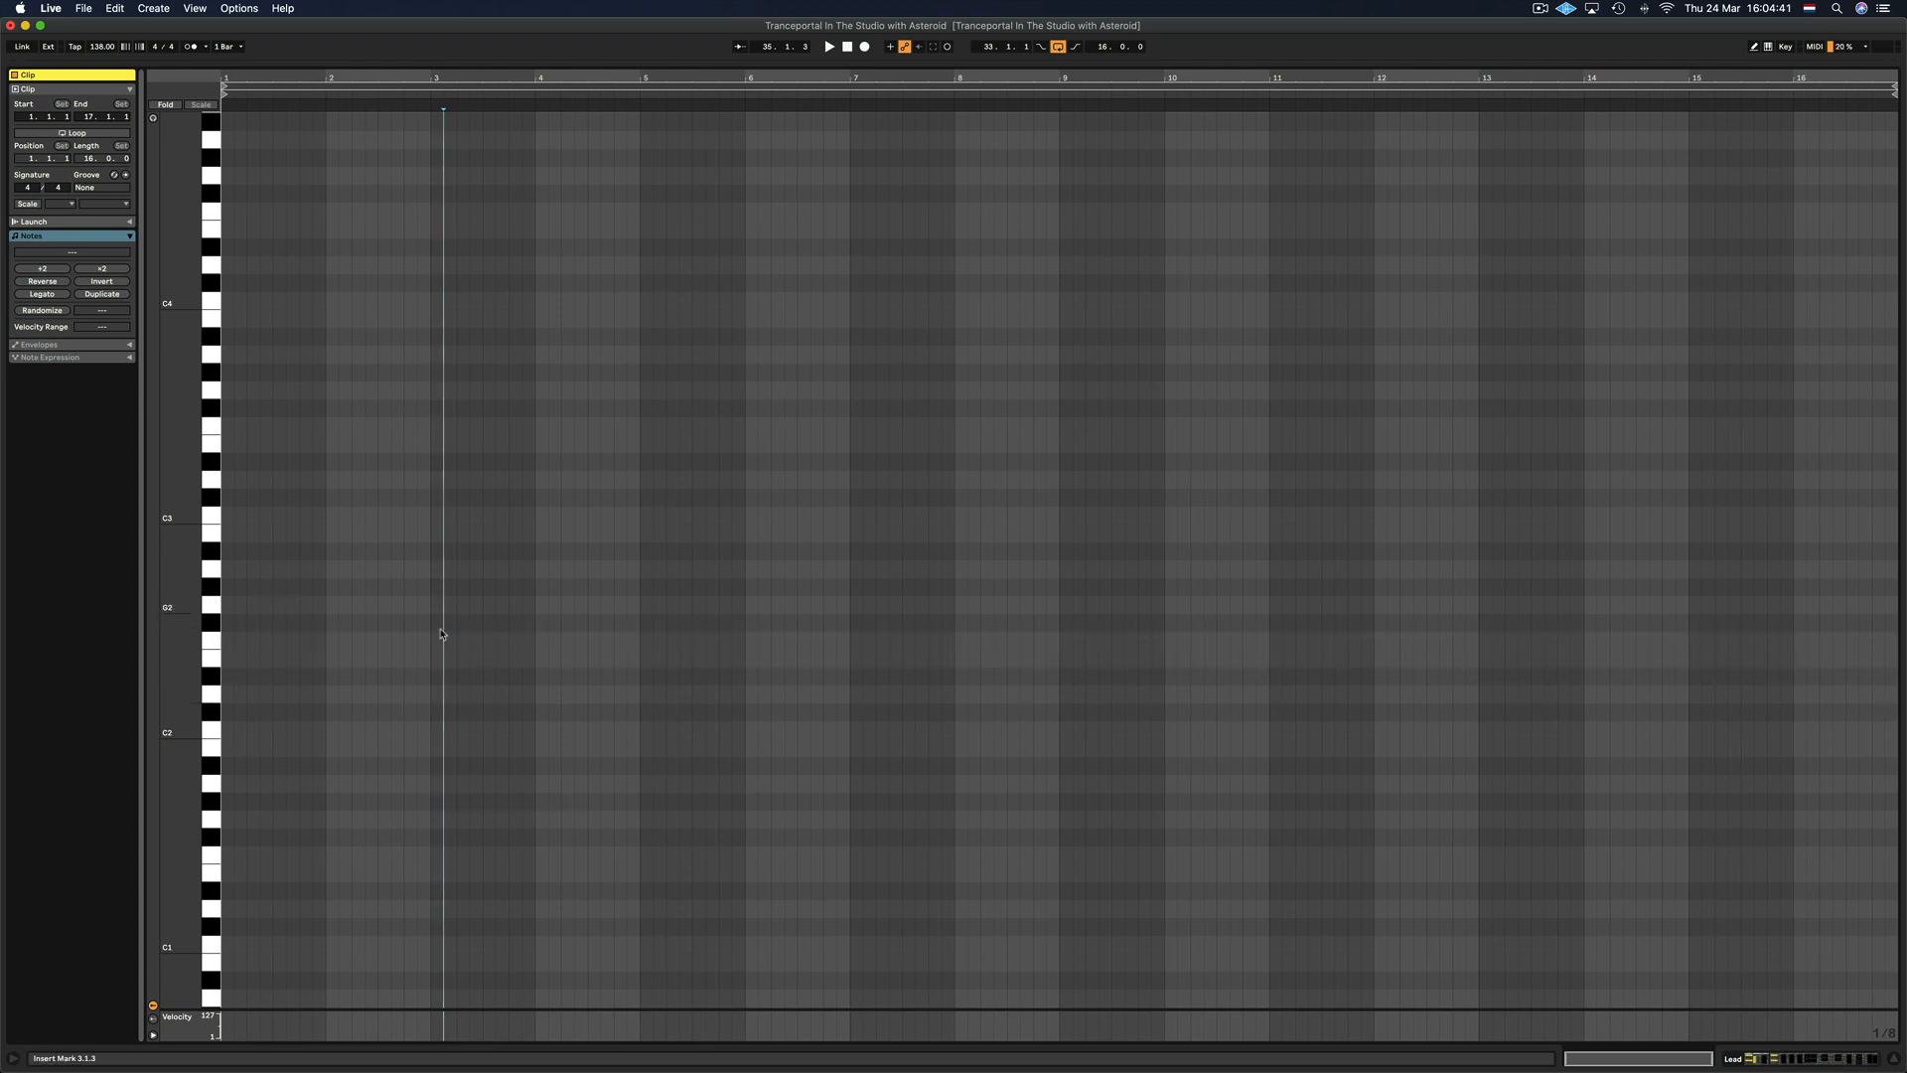
Loop the first two bars of the Lead clip, with the loop and clip start at 1.1.1
left_click_drag(227, 78, 228, 260)
scroll(249, 228, "down", 1)
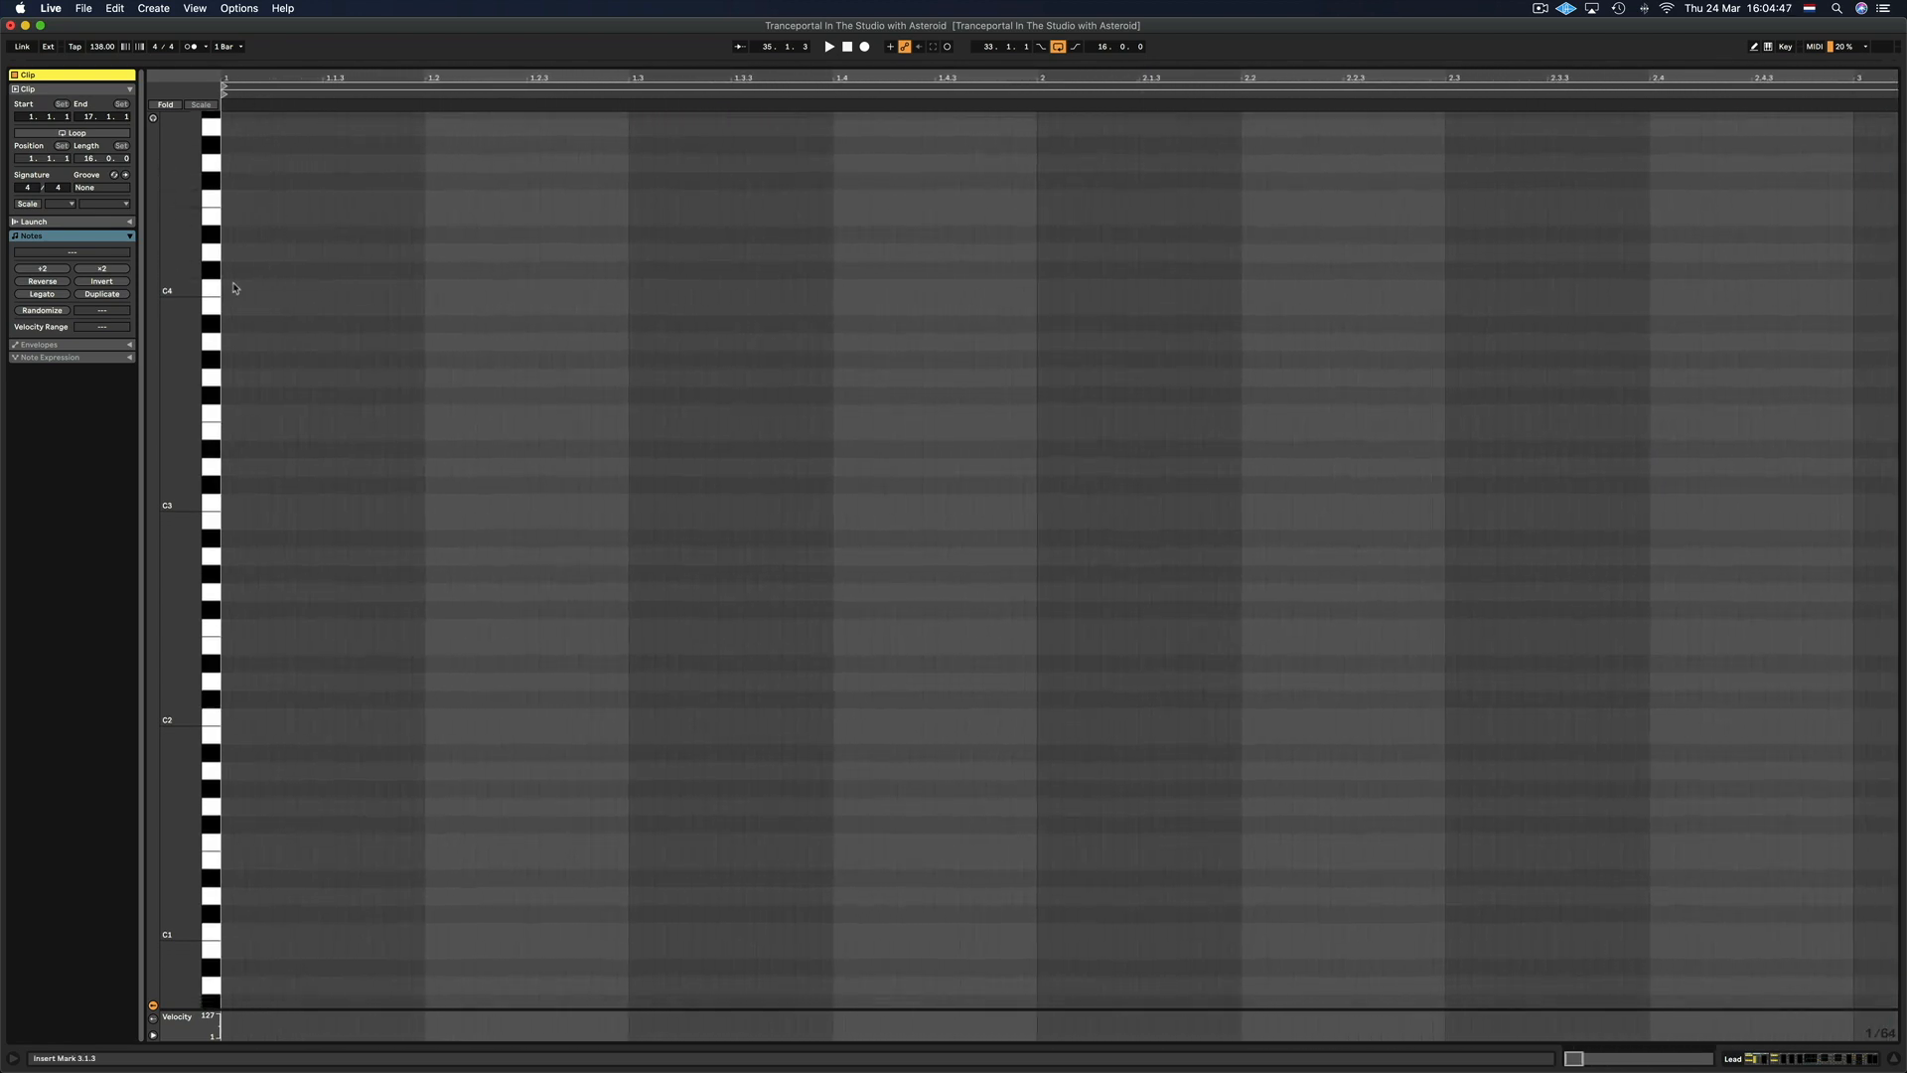
left_click_drag(284, 295, 1856, 339)
key("super+l")
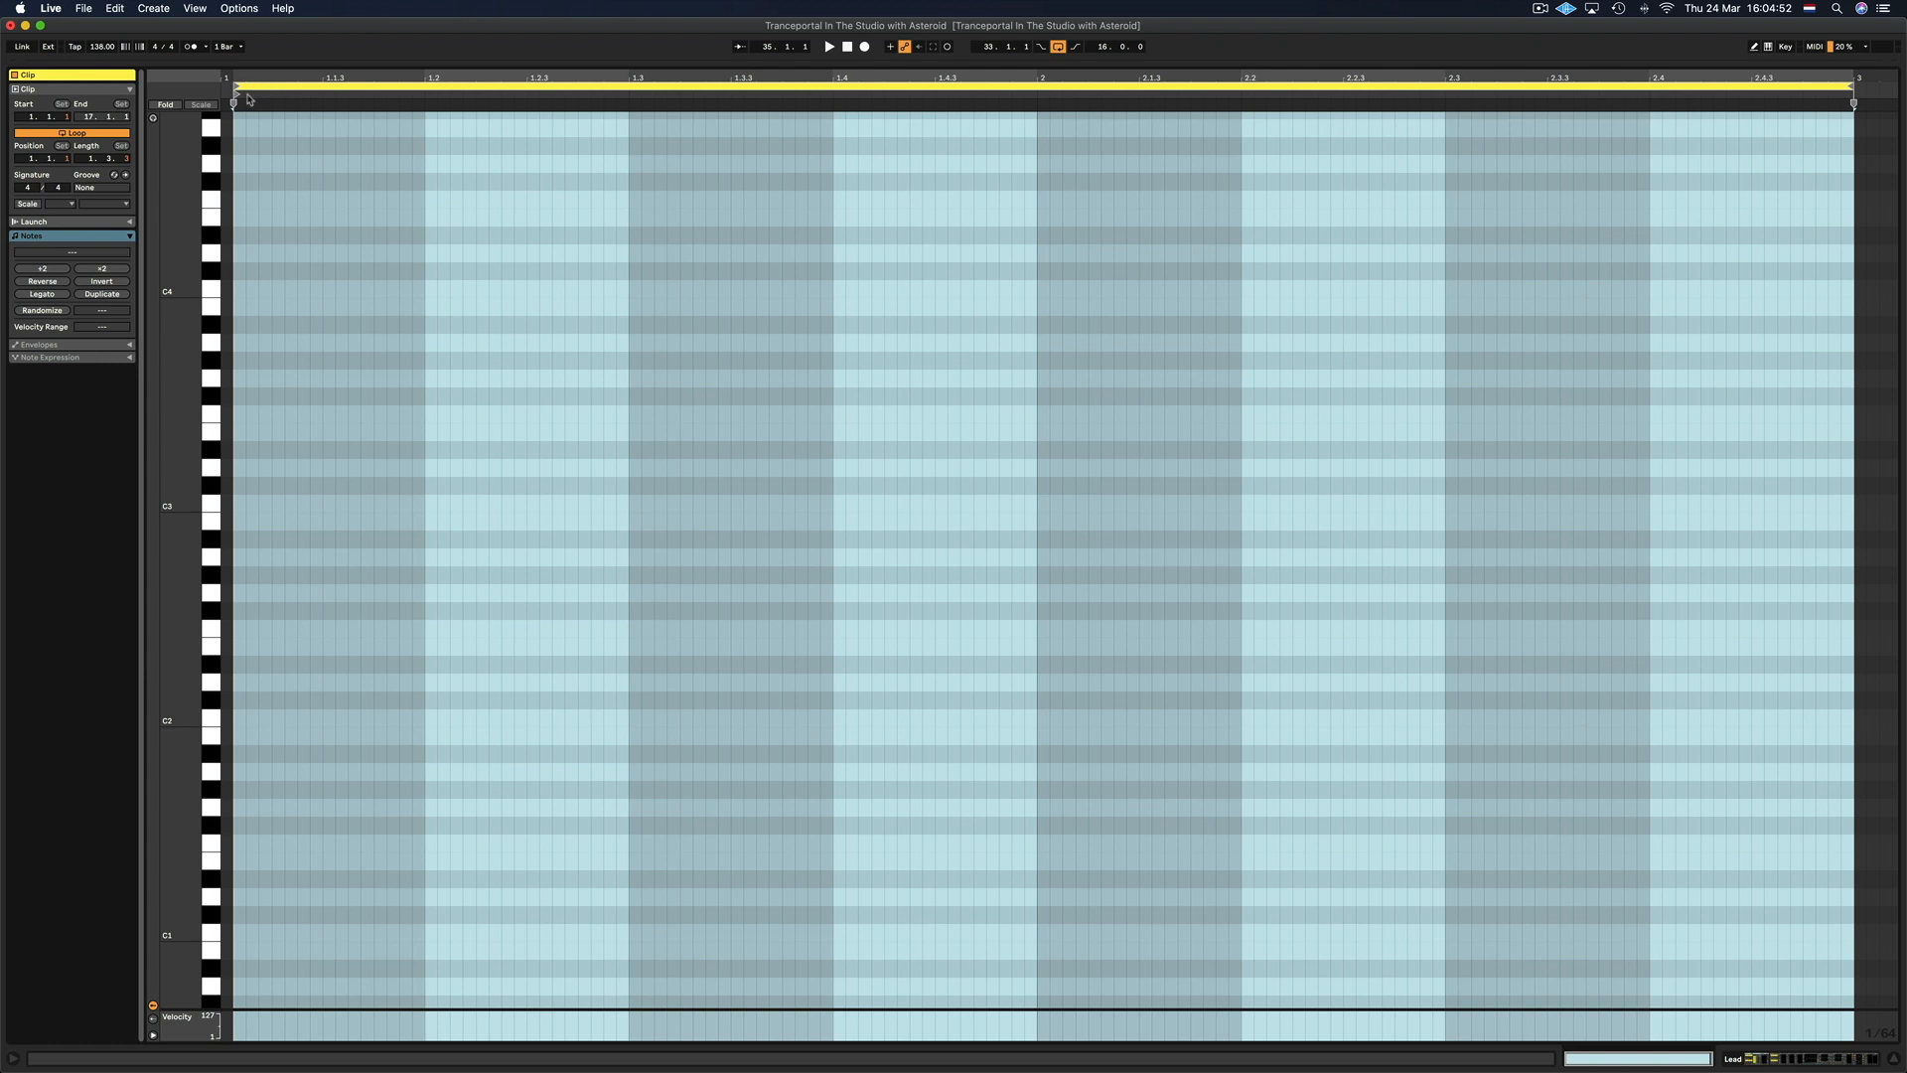
left_click_drag(238, 93, 224, 93)
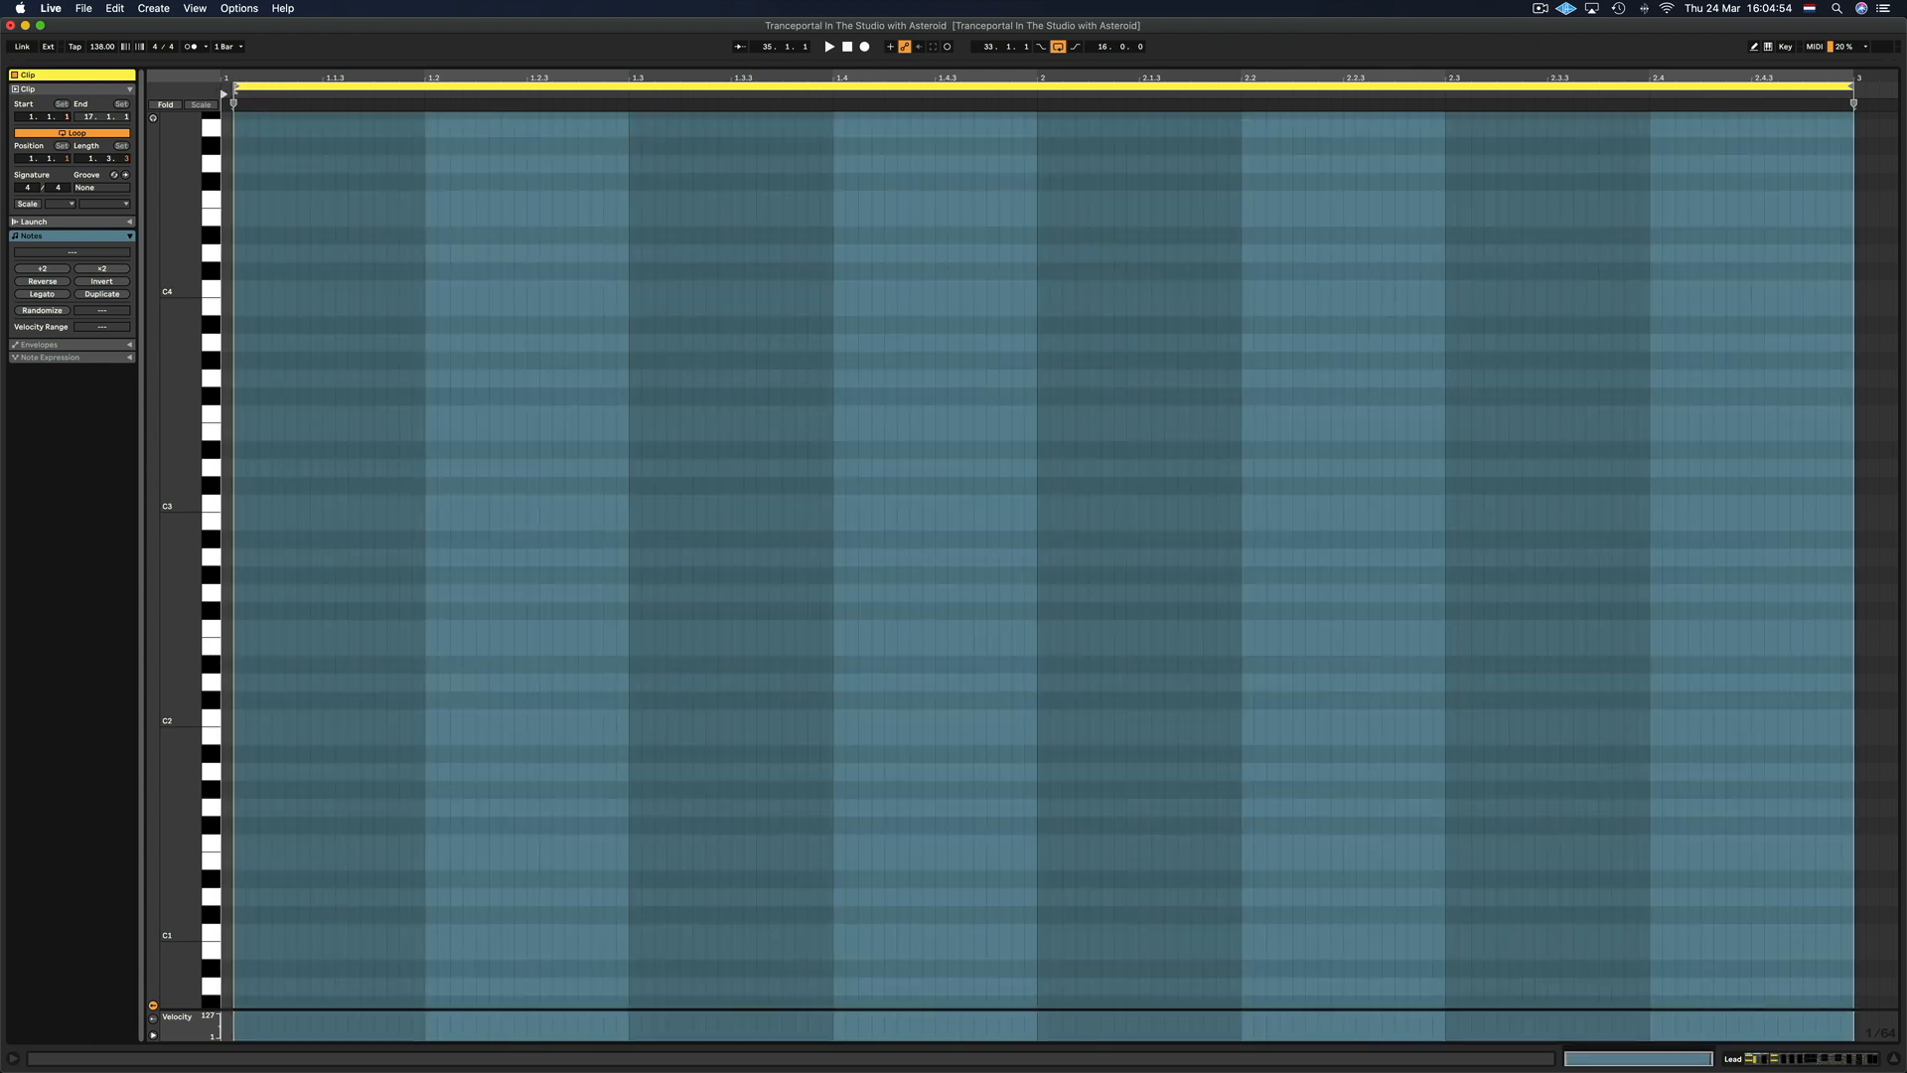
scroll(559, 433, "down", 3)
left_click(559, 433)
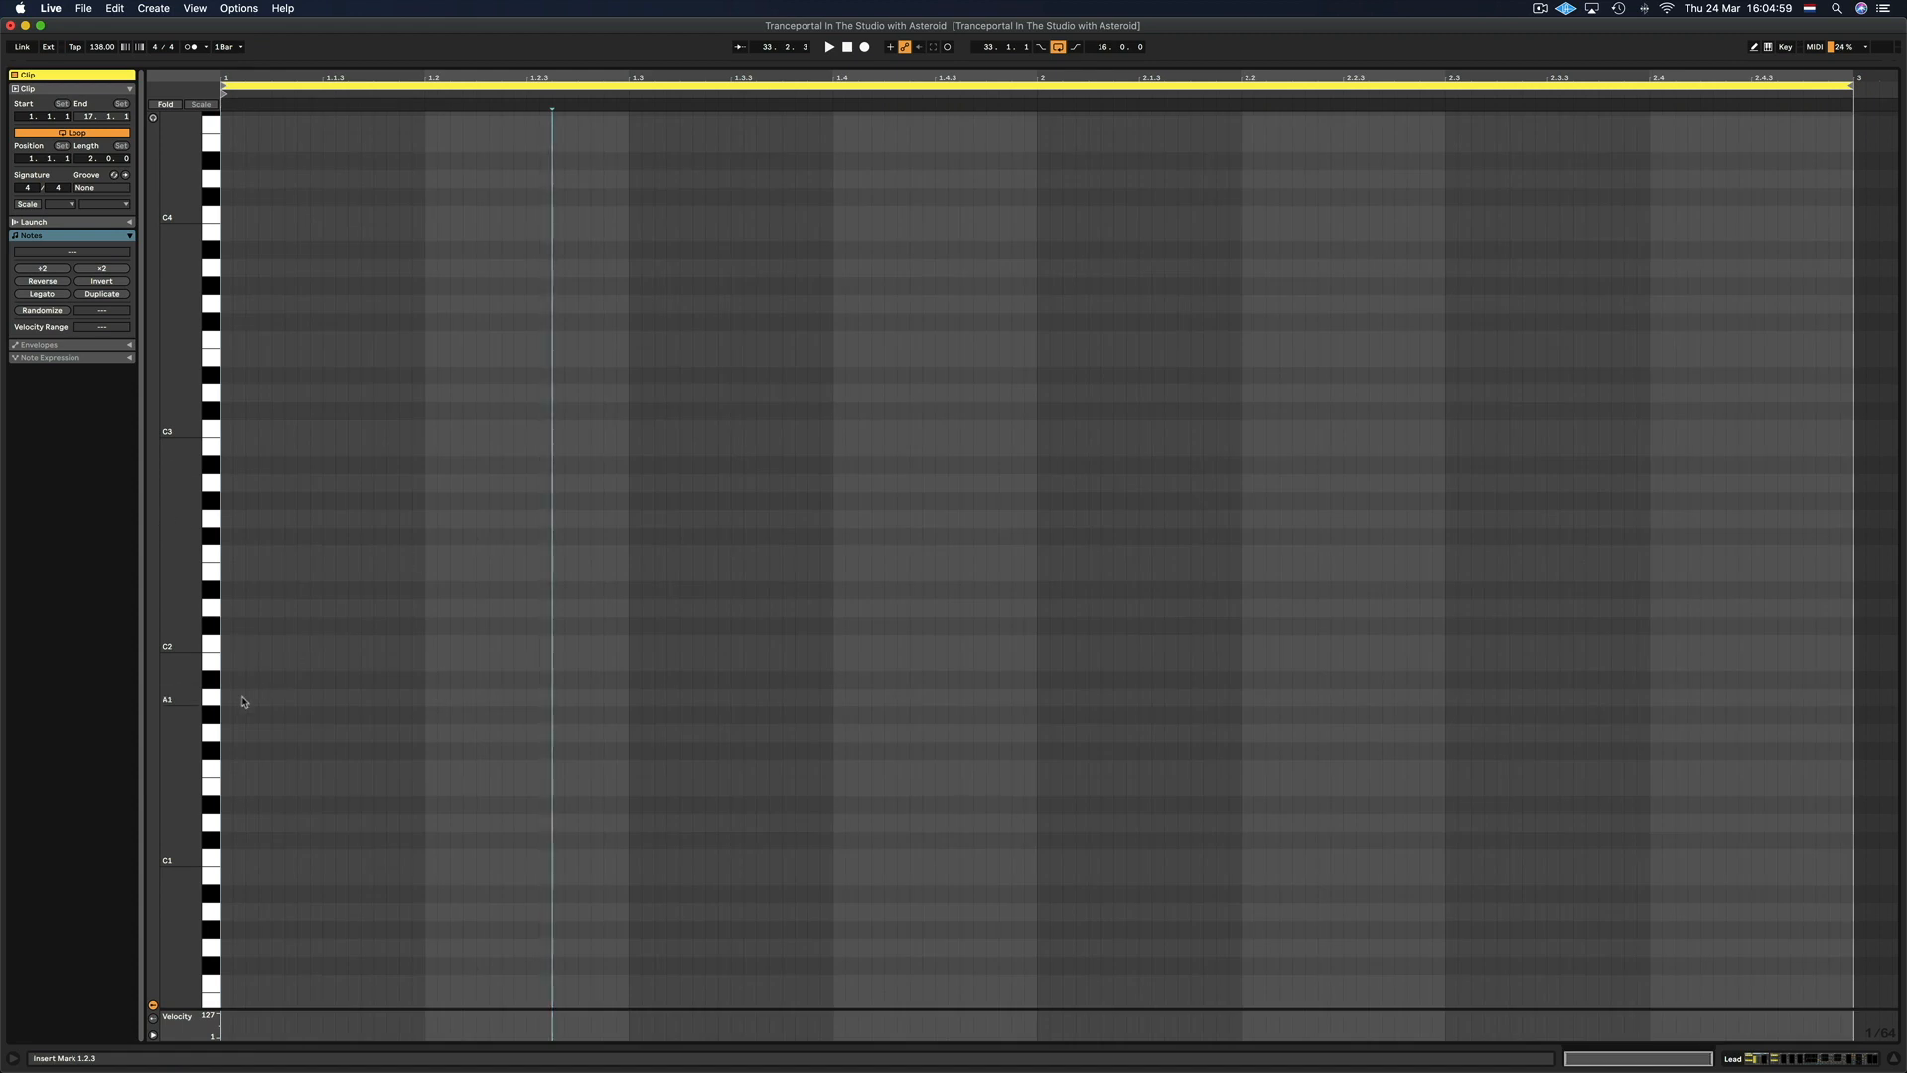
Set a fixed 1/16 grid and draw A1 notes at 1.1.1, 1.1.2, 1.1.4 and 1.2.2
right_click(789, 710)
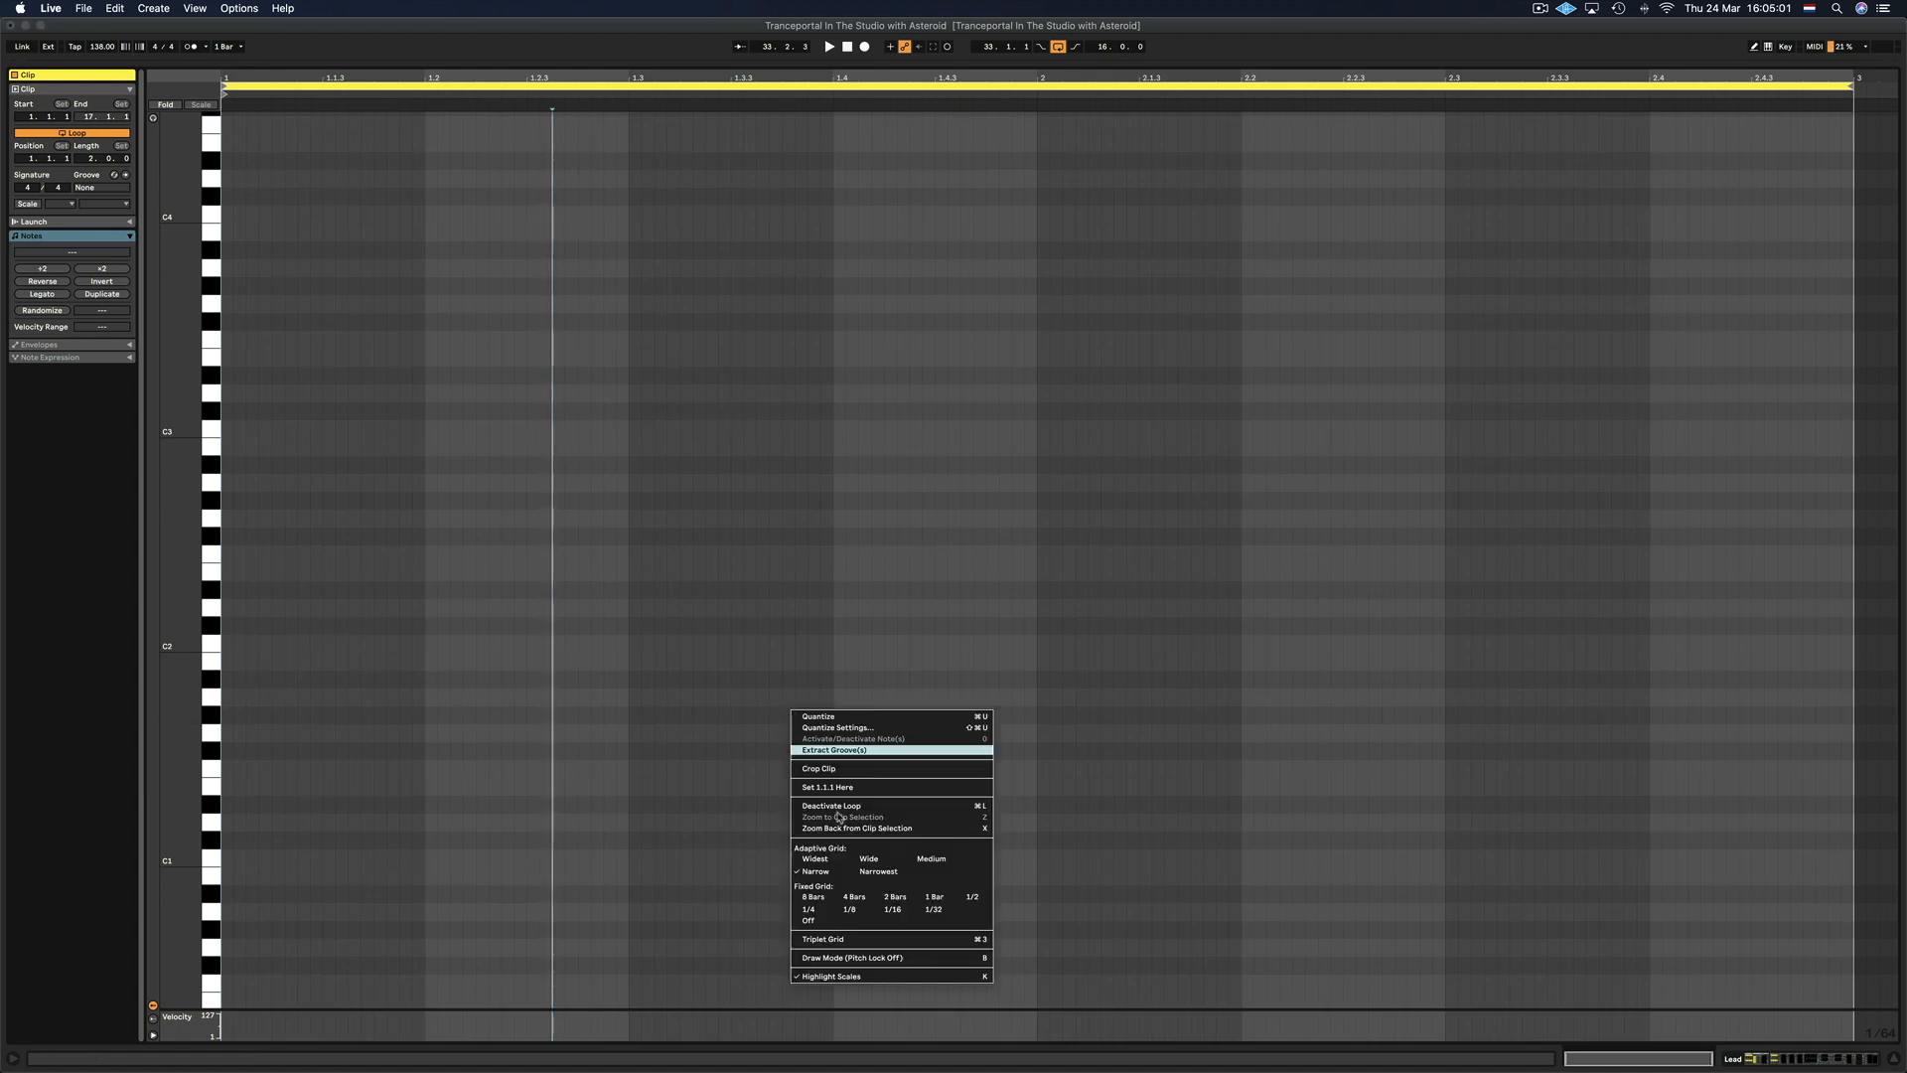
left_click(881, 910)
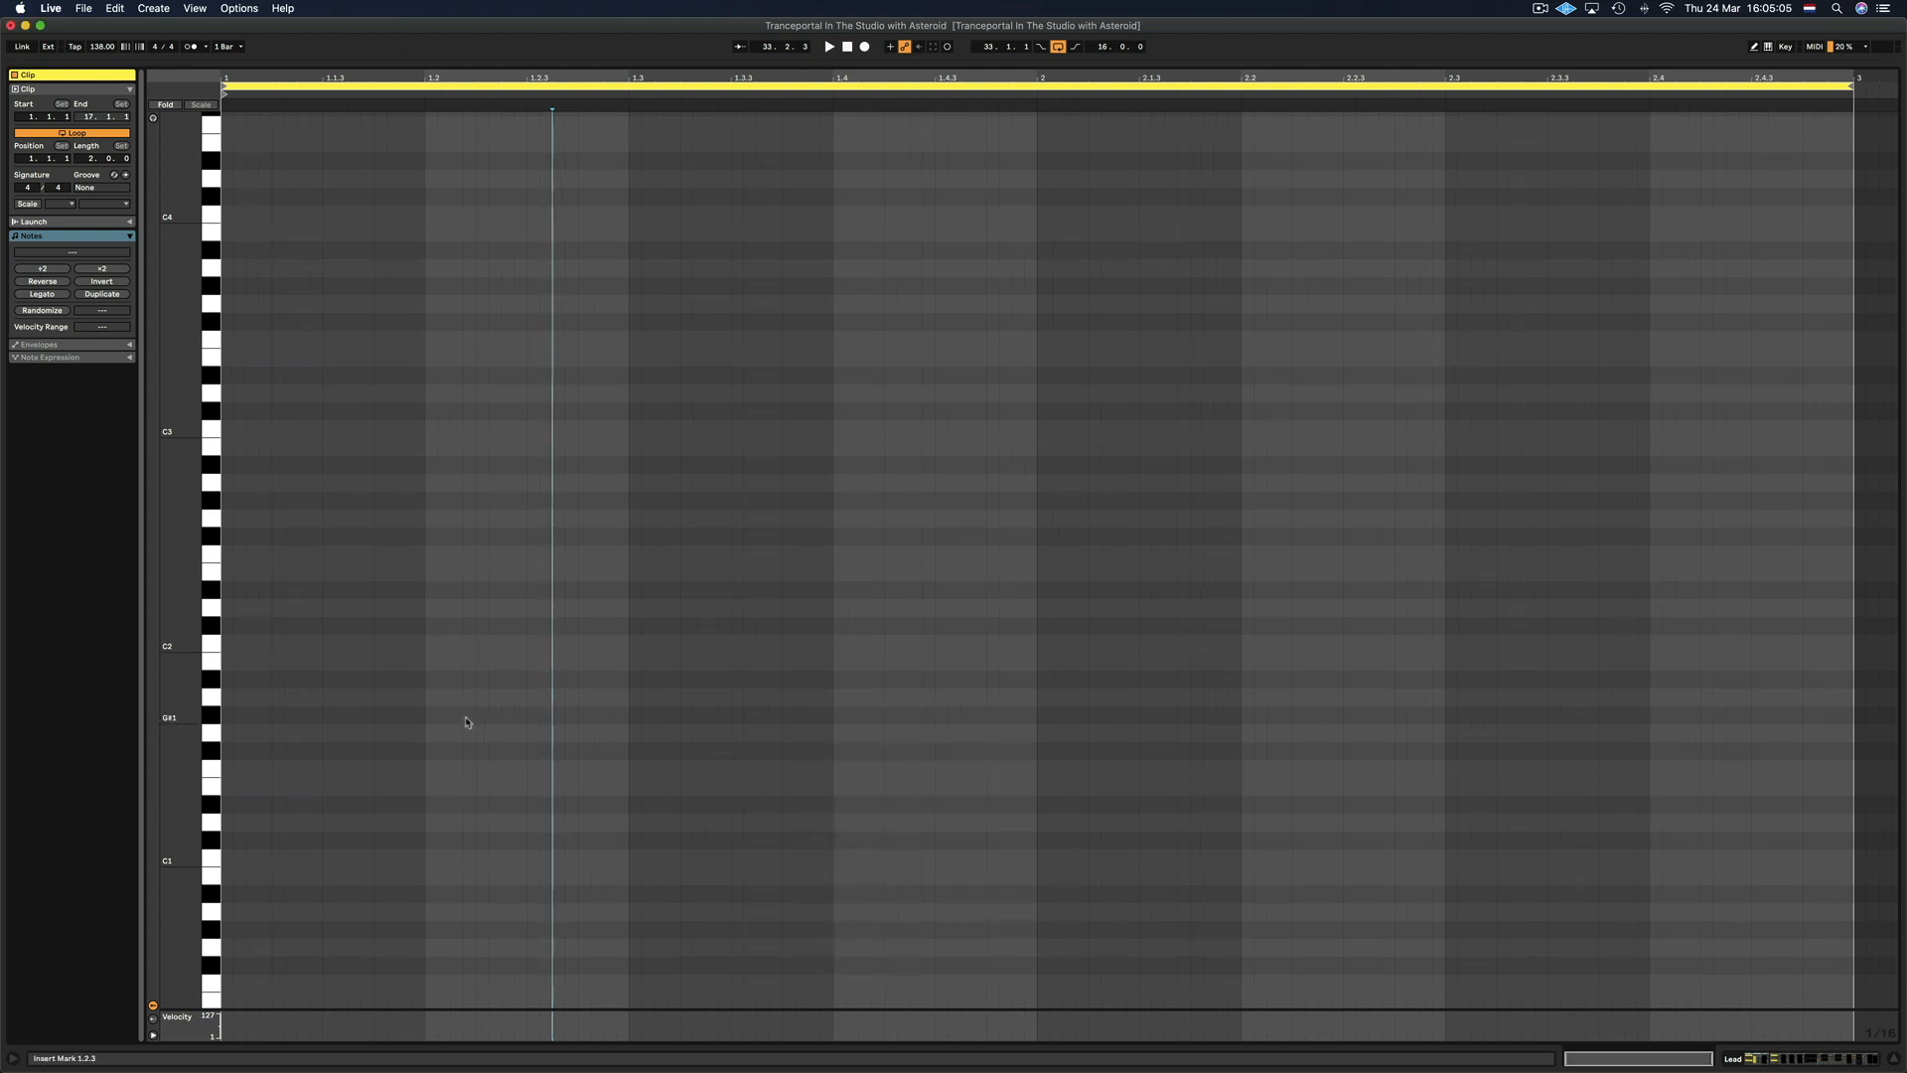
left_click(250, 703)
double_click(251, 704)
double_click(298, 700)
double_click(413, 700)
double_click(515, 700)
Repeat the four-note A1 group across the two bars, starting the copies at 1.3, 2.1 and 2.3
left_click_drag(250, 667, 506, 733)
key("super+d")
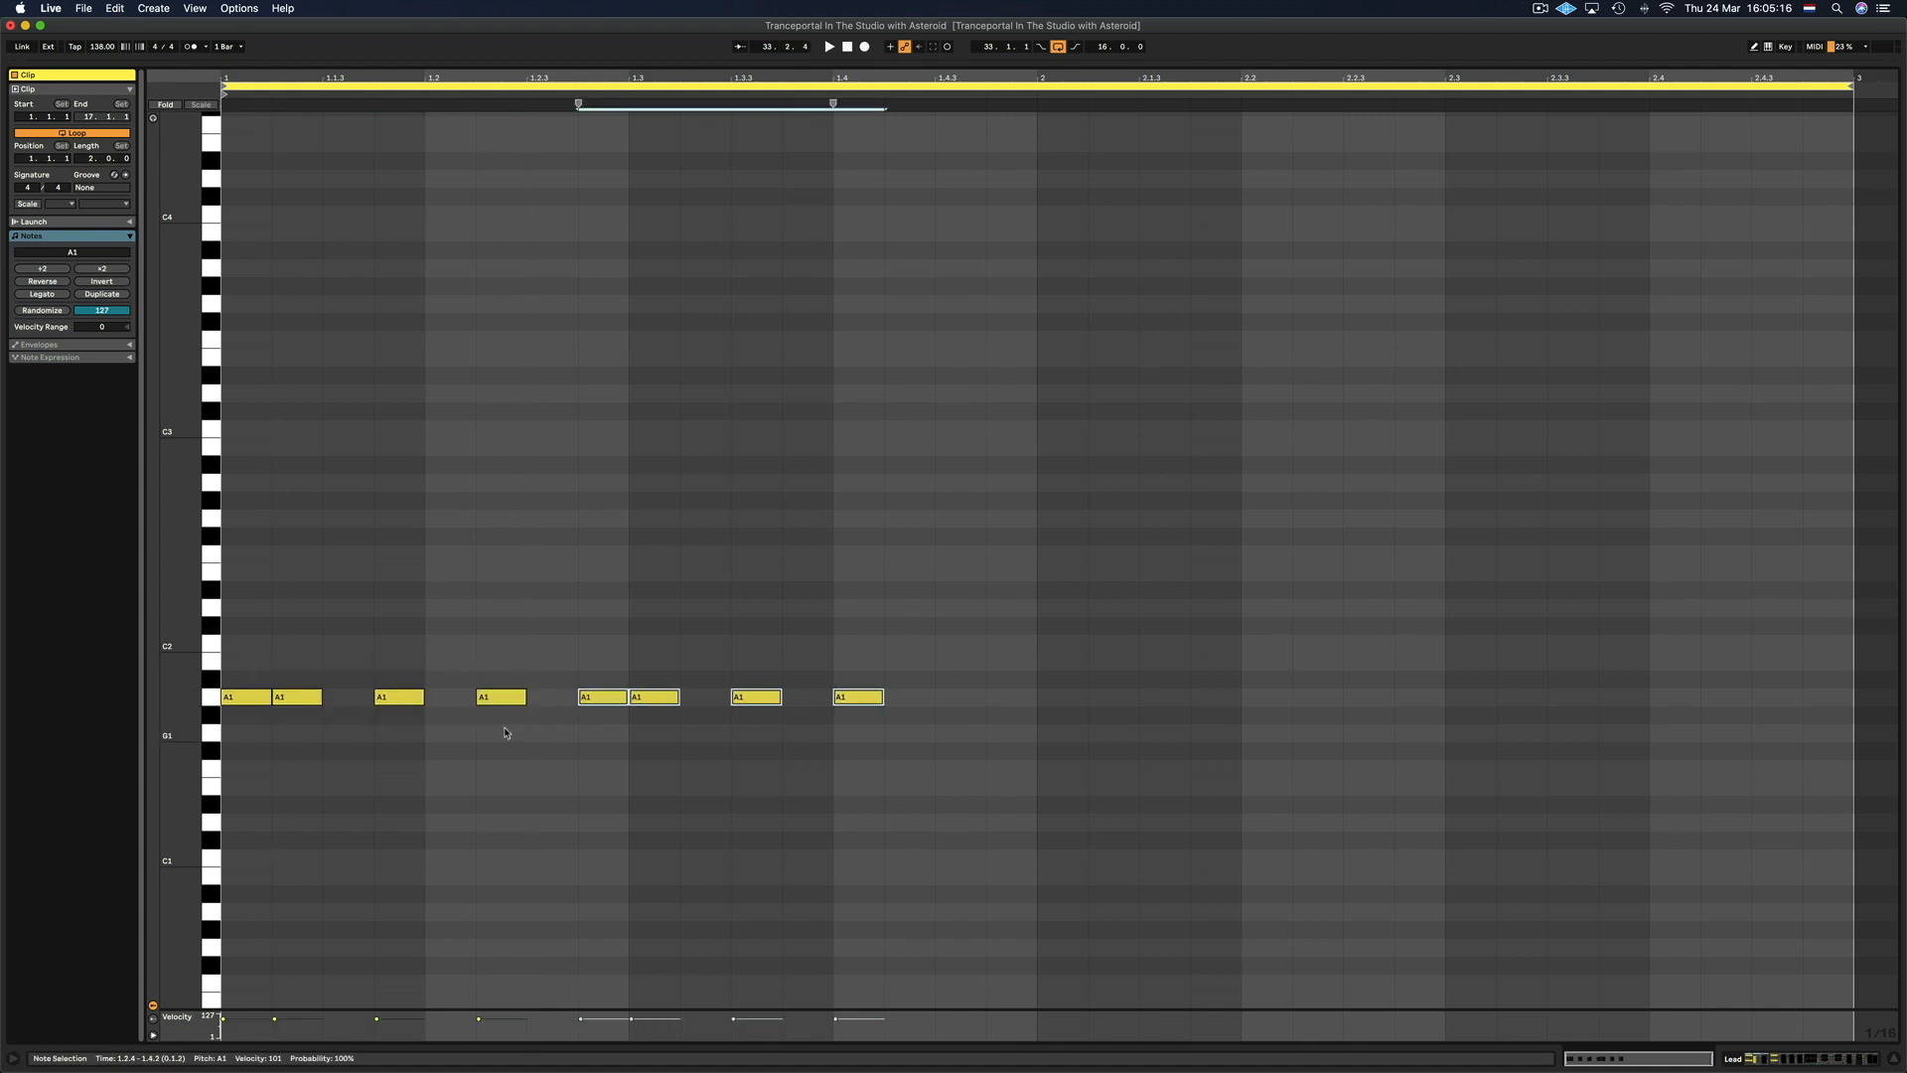
key("super+d")
key("Right")
key("super+d")
key("Right")
key("Right")
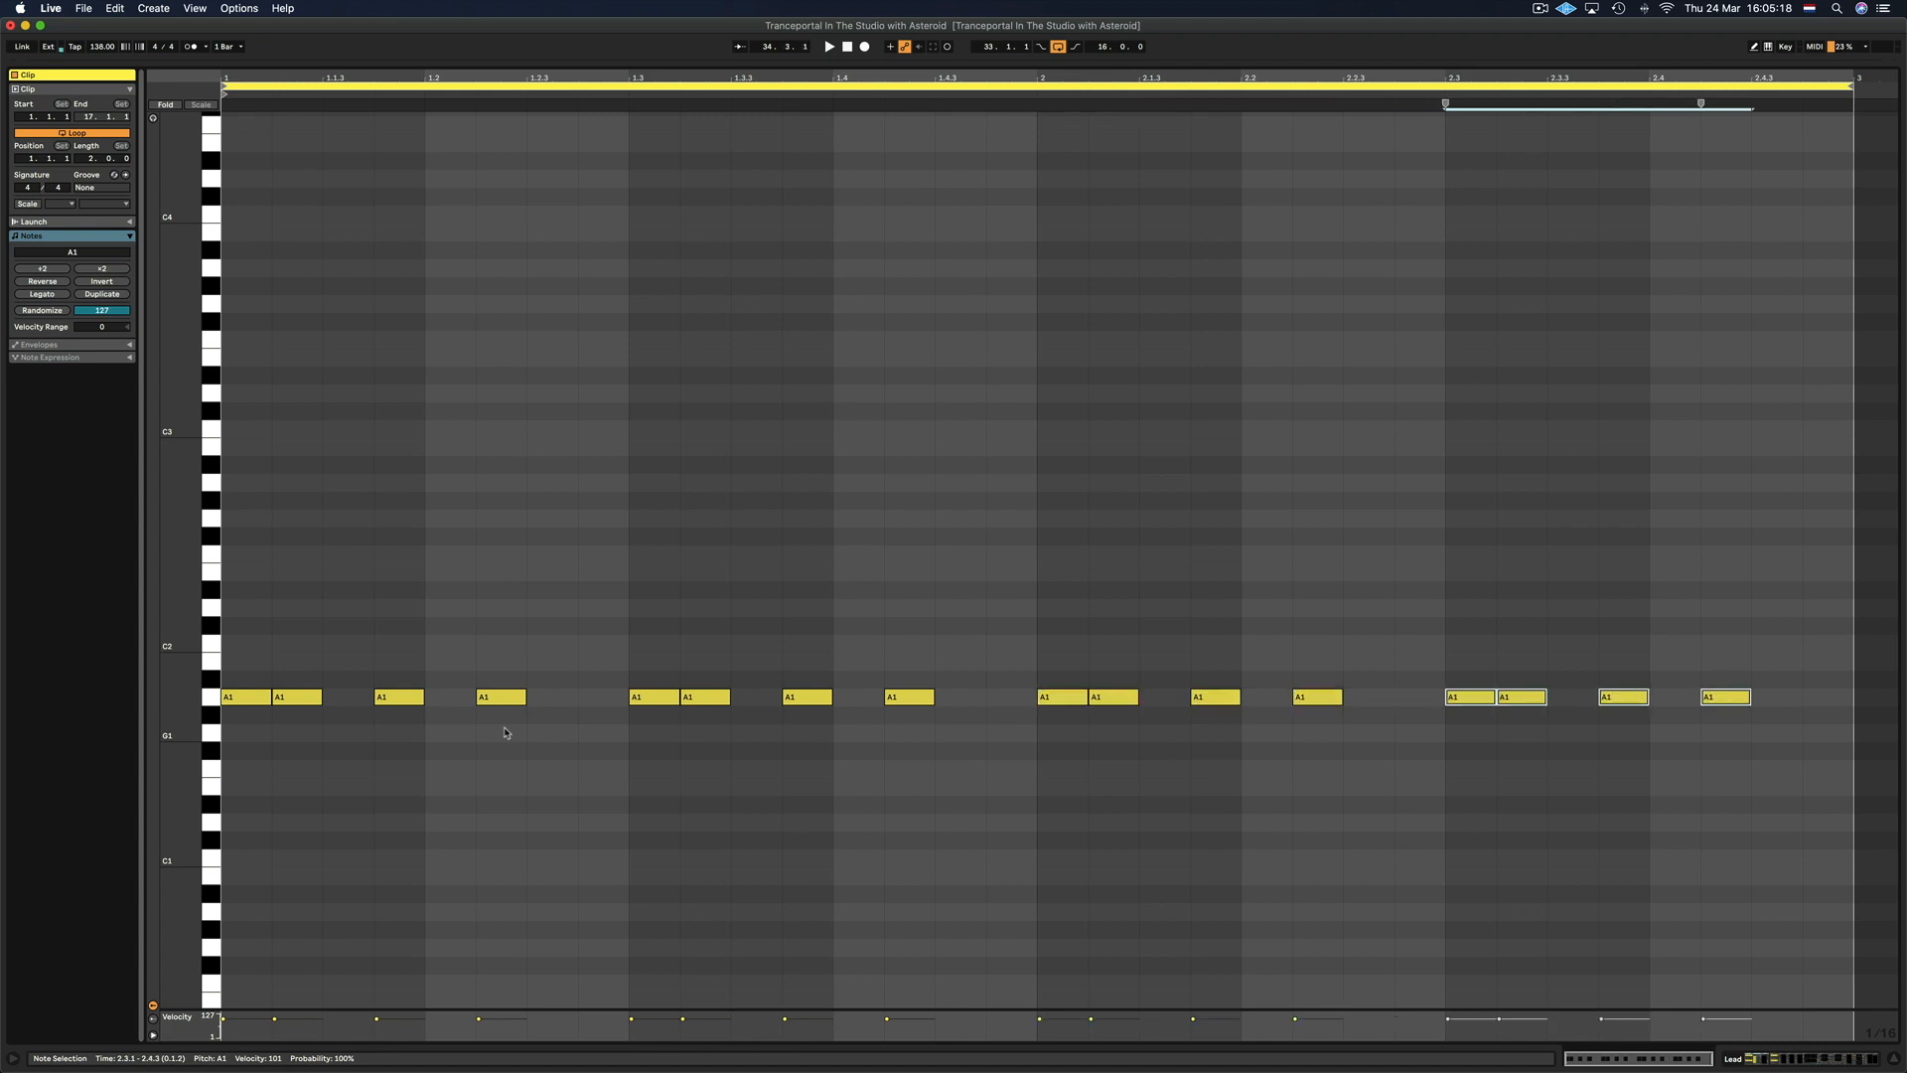
left_click_drag(250, 658, 1765, 714)
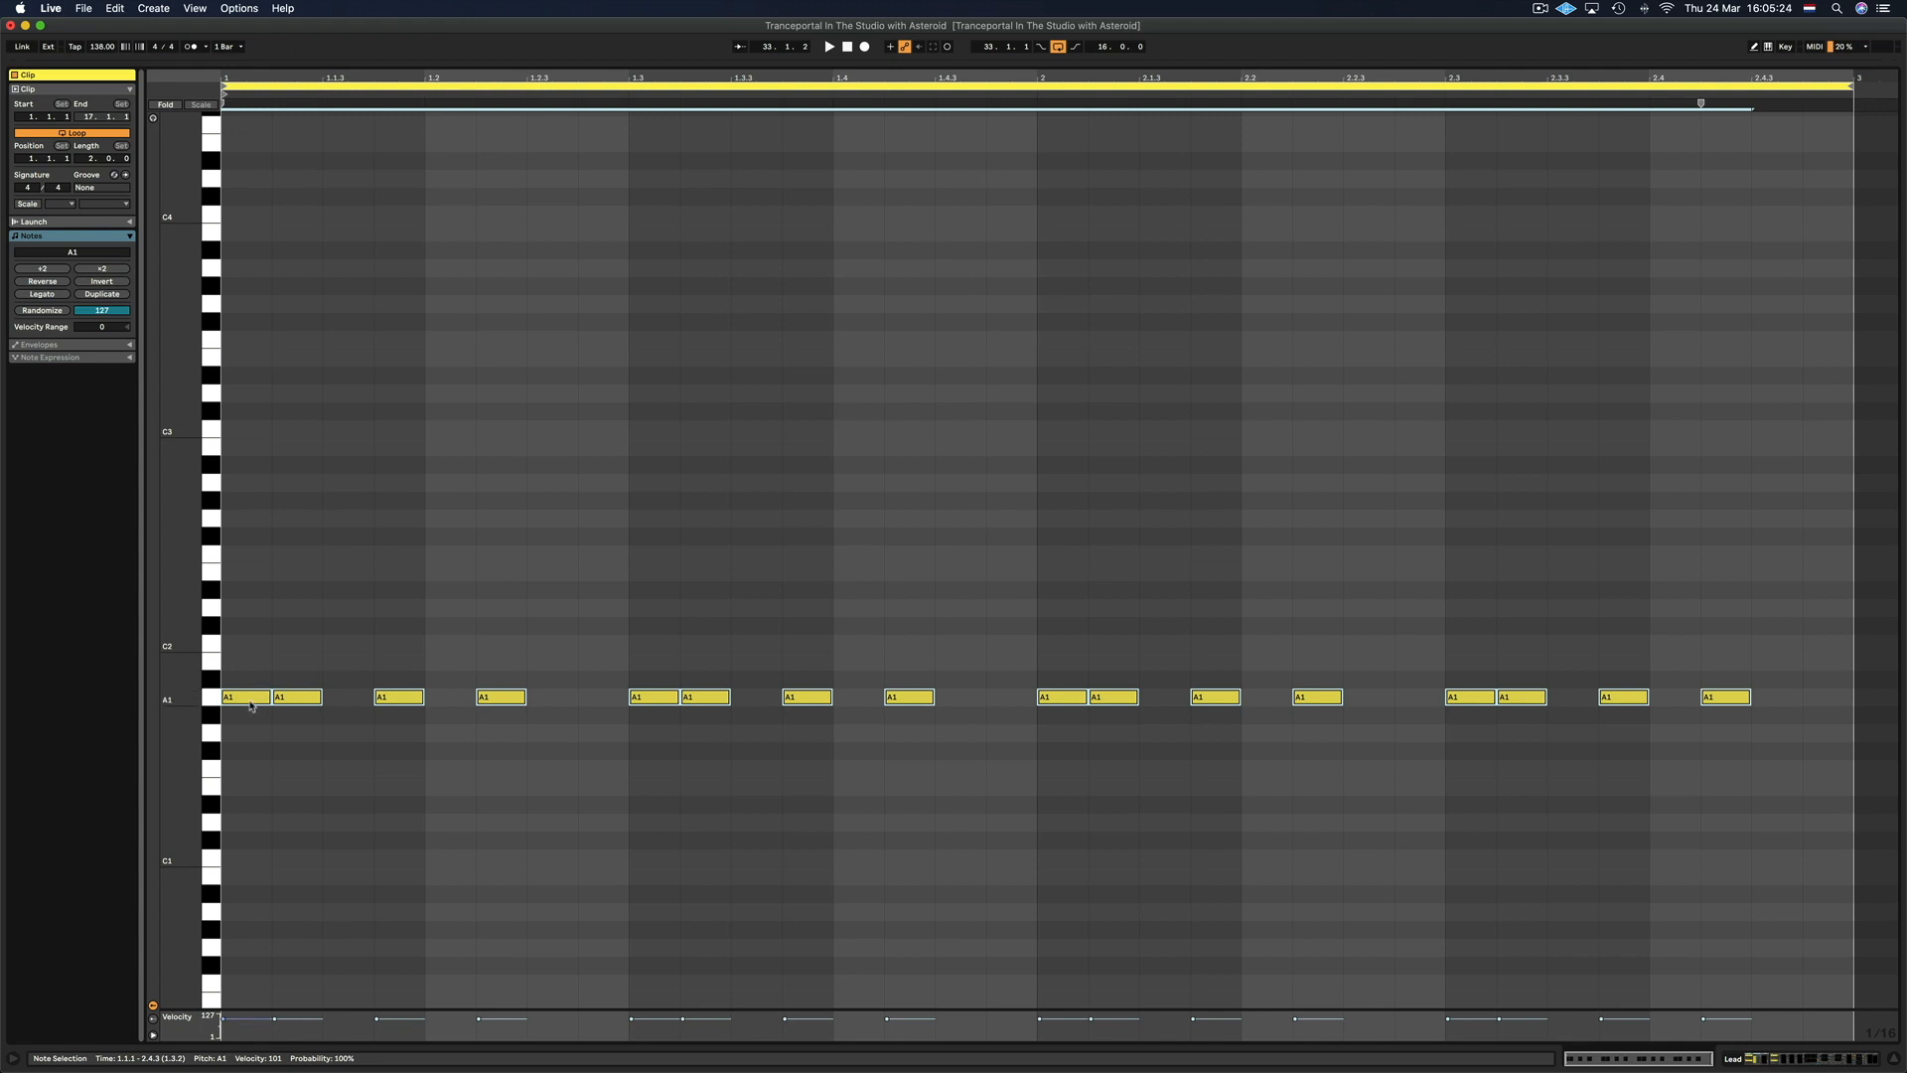
left_click(335, 669)
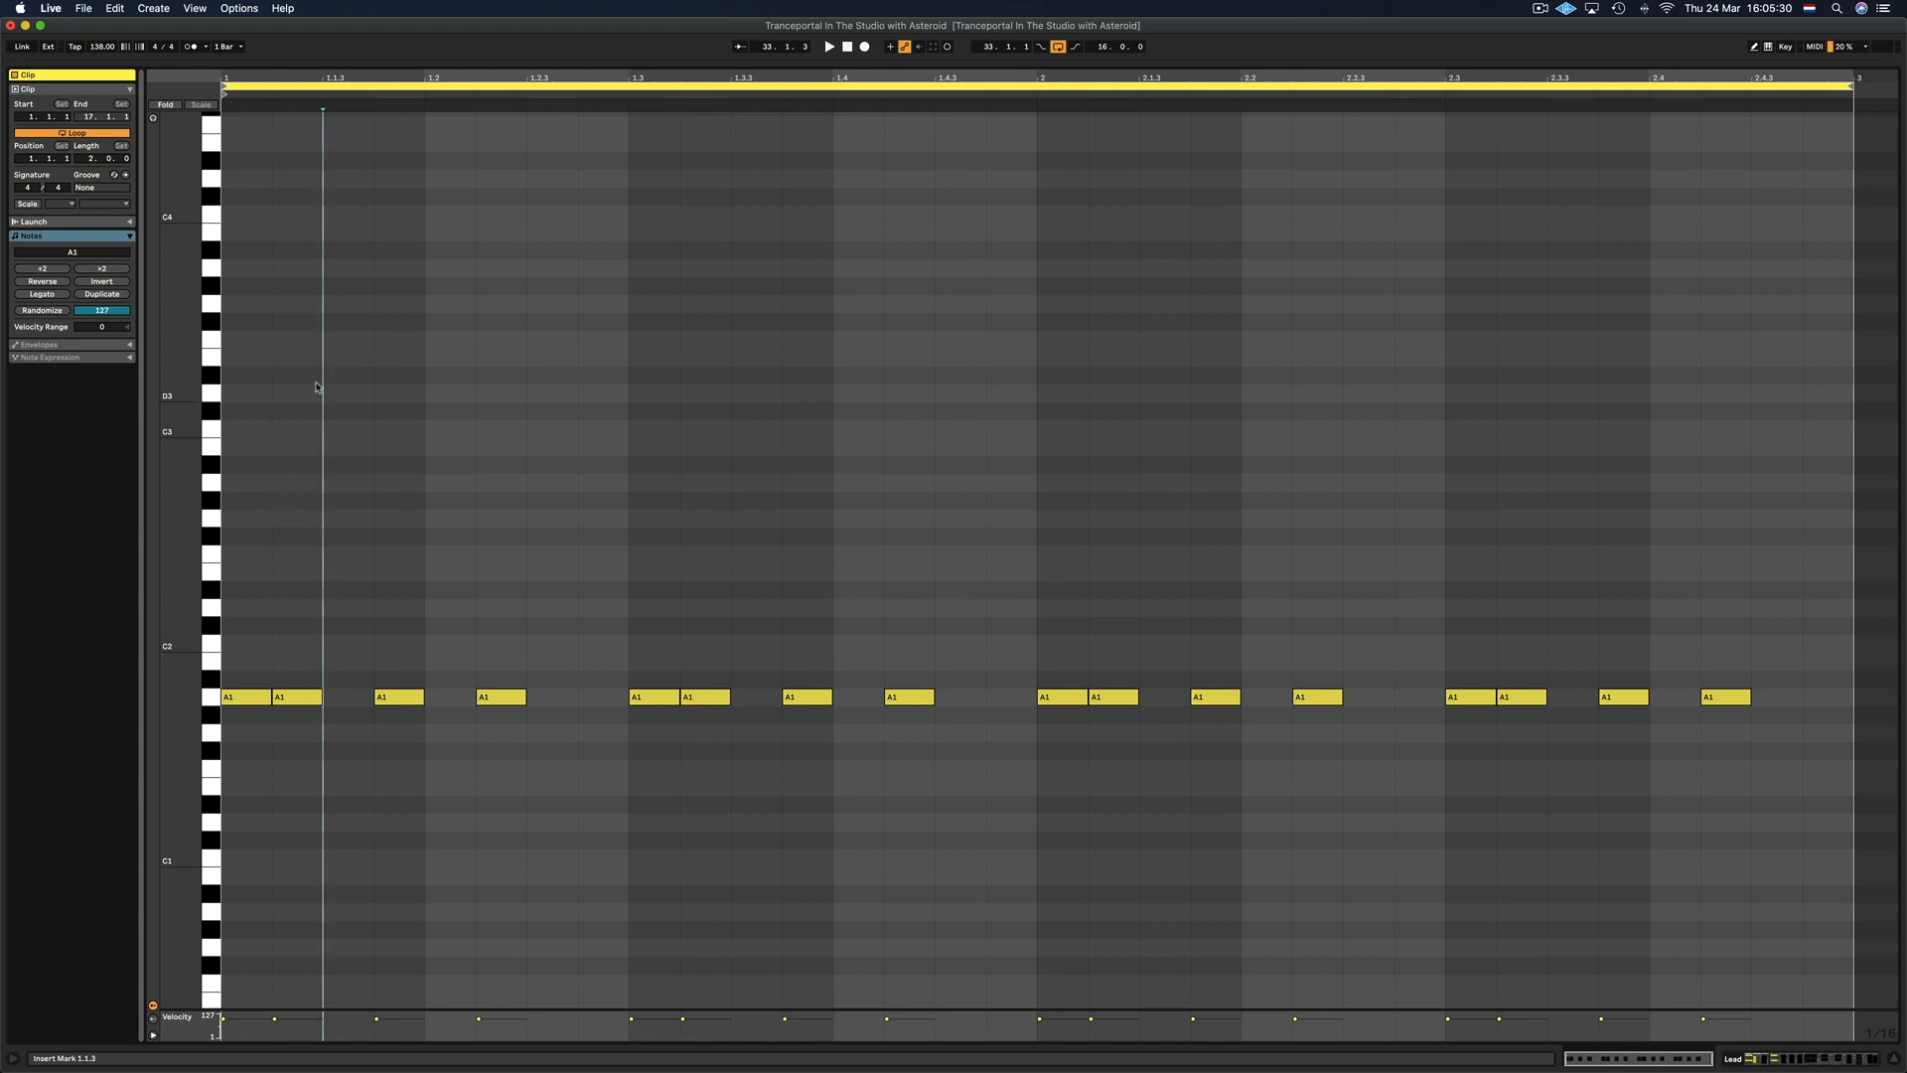
Fill the gaps of the first half-bar with sixteenth A3 notes at 1.1.3, 1.2.1, 1.2.3 and 1.2.4
double_click(342, 269)
double_click(456, 275)
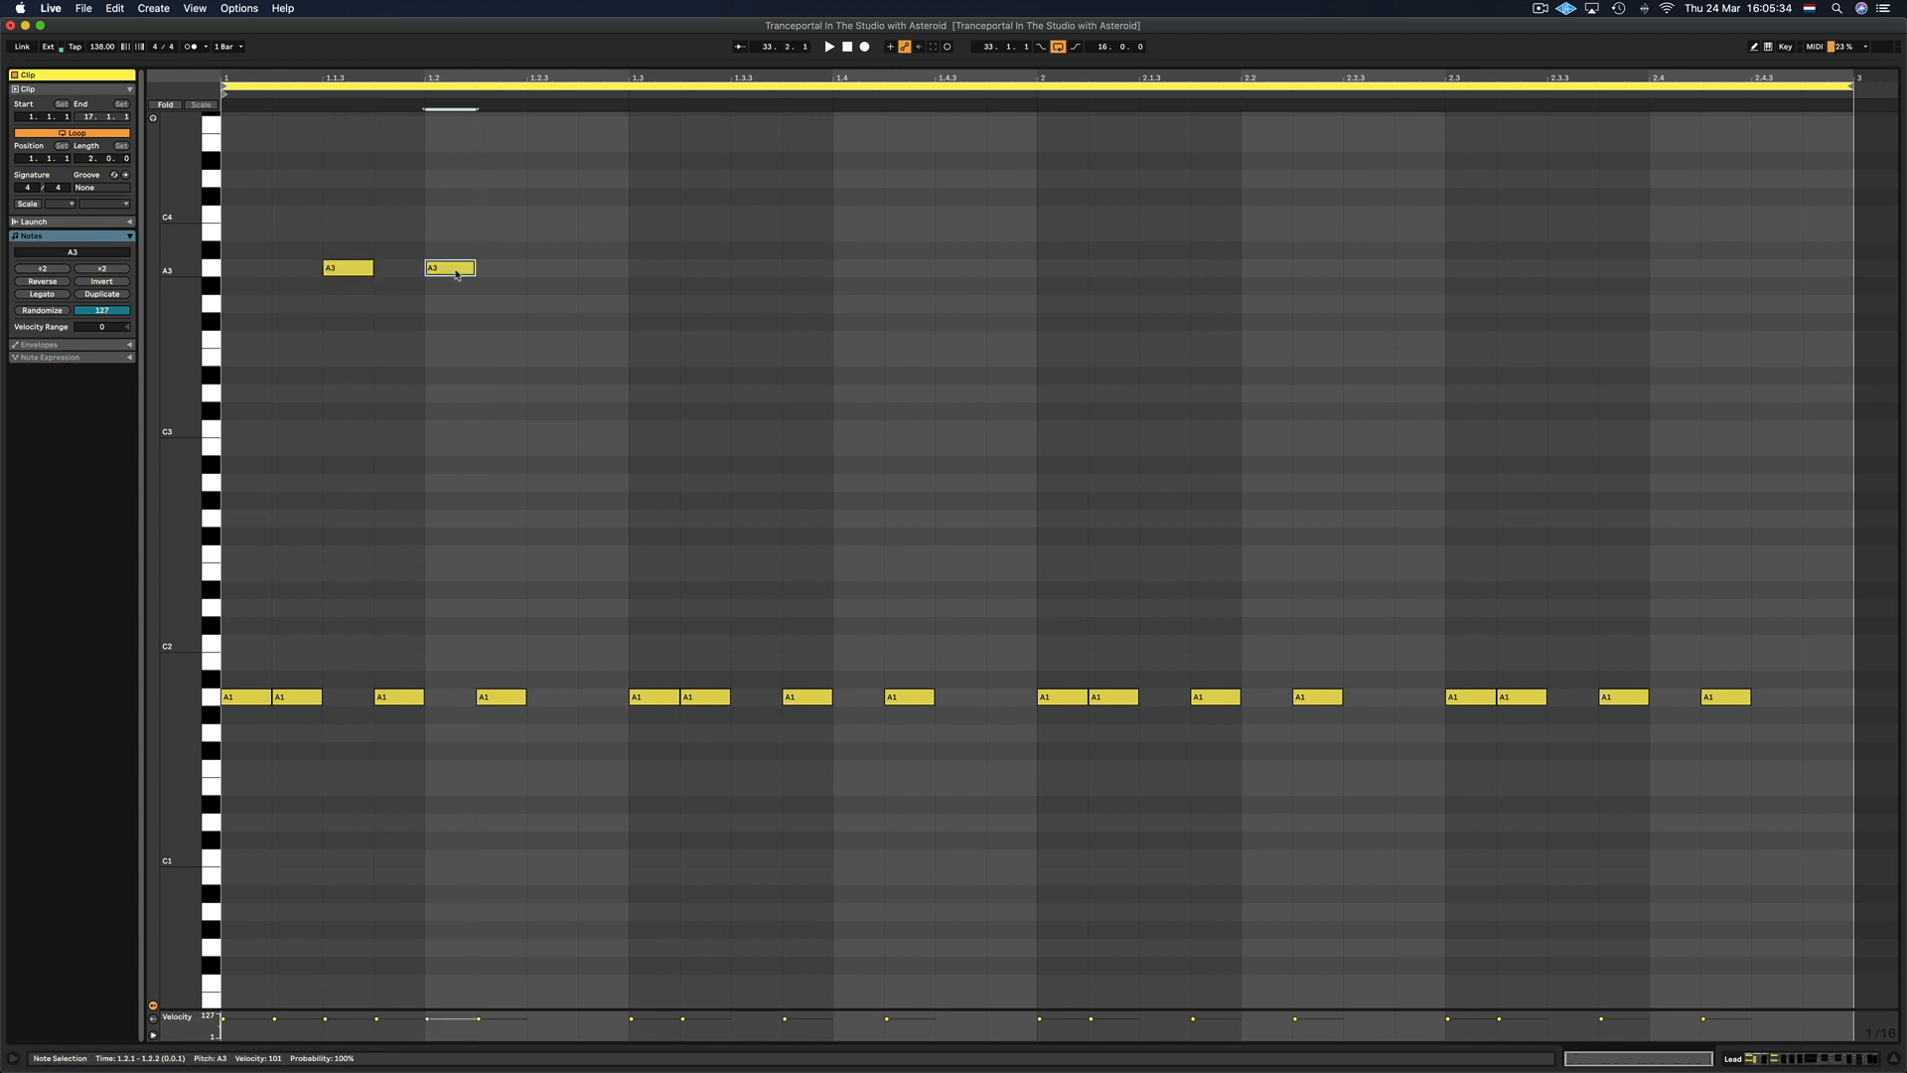
double_click(546, 270)
double_click(597, 270)
Duplicate the four-note A3 group three times to fill the two-bar loop, and play the pattern
left_click_drag(332, 232, 600, 314)
key("super+d")
key("super+d")
key("super+d")
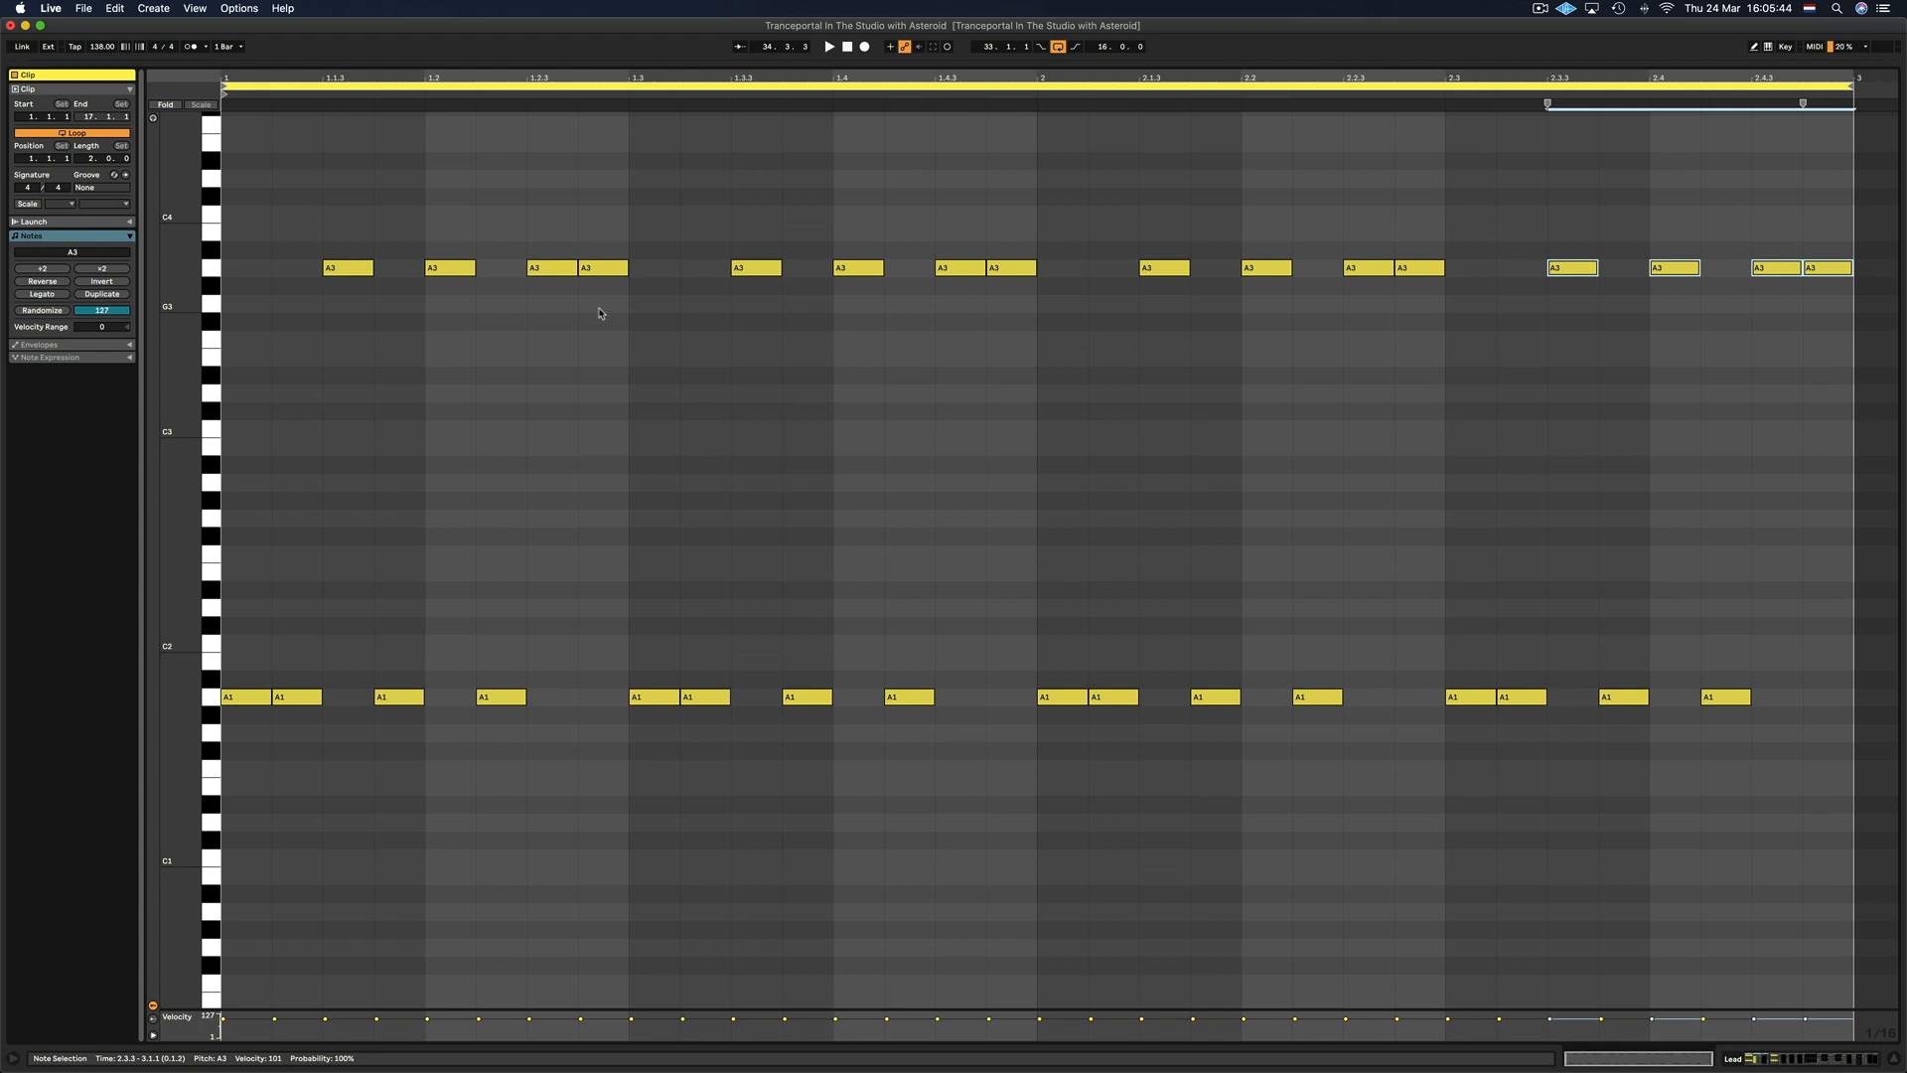
key("space")
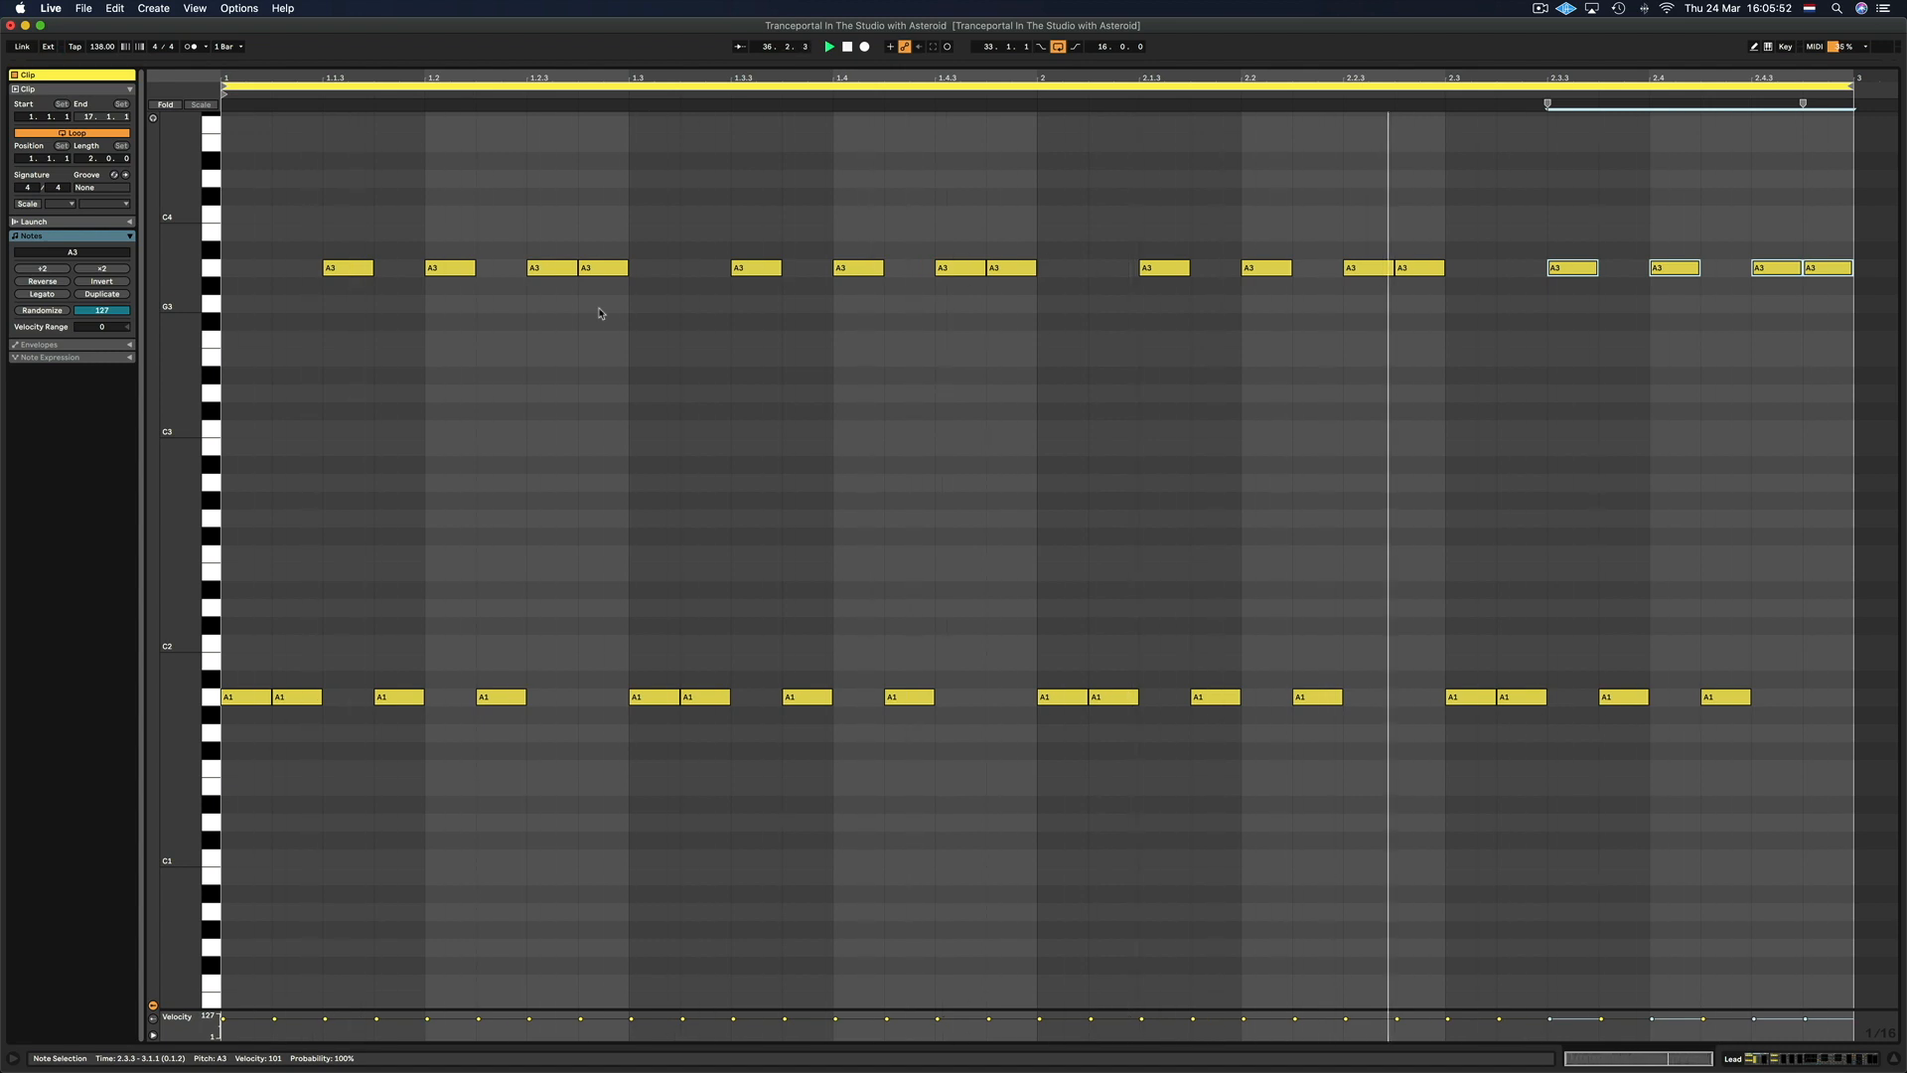
left_click(592, 360)
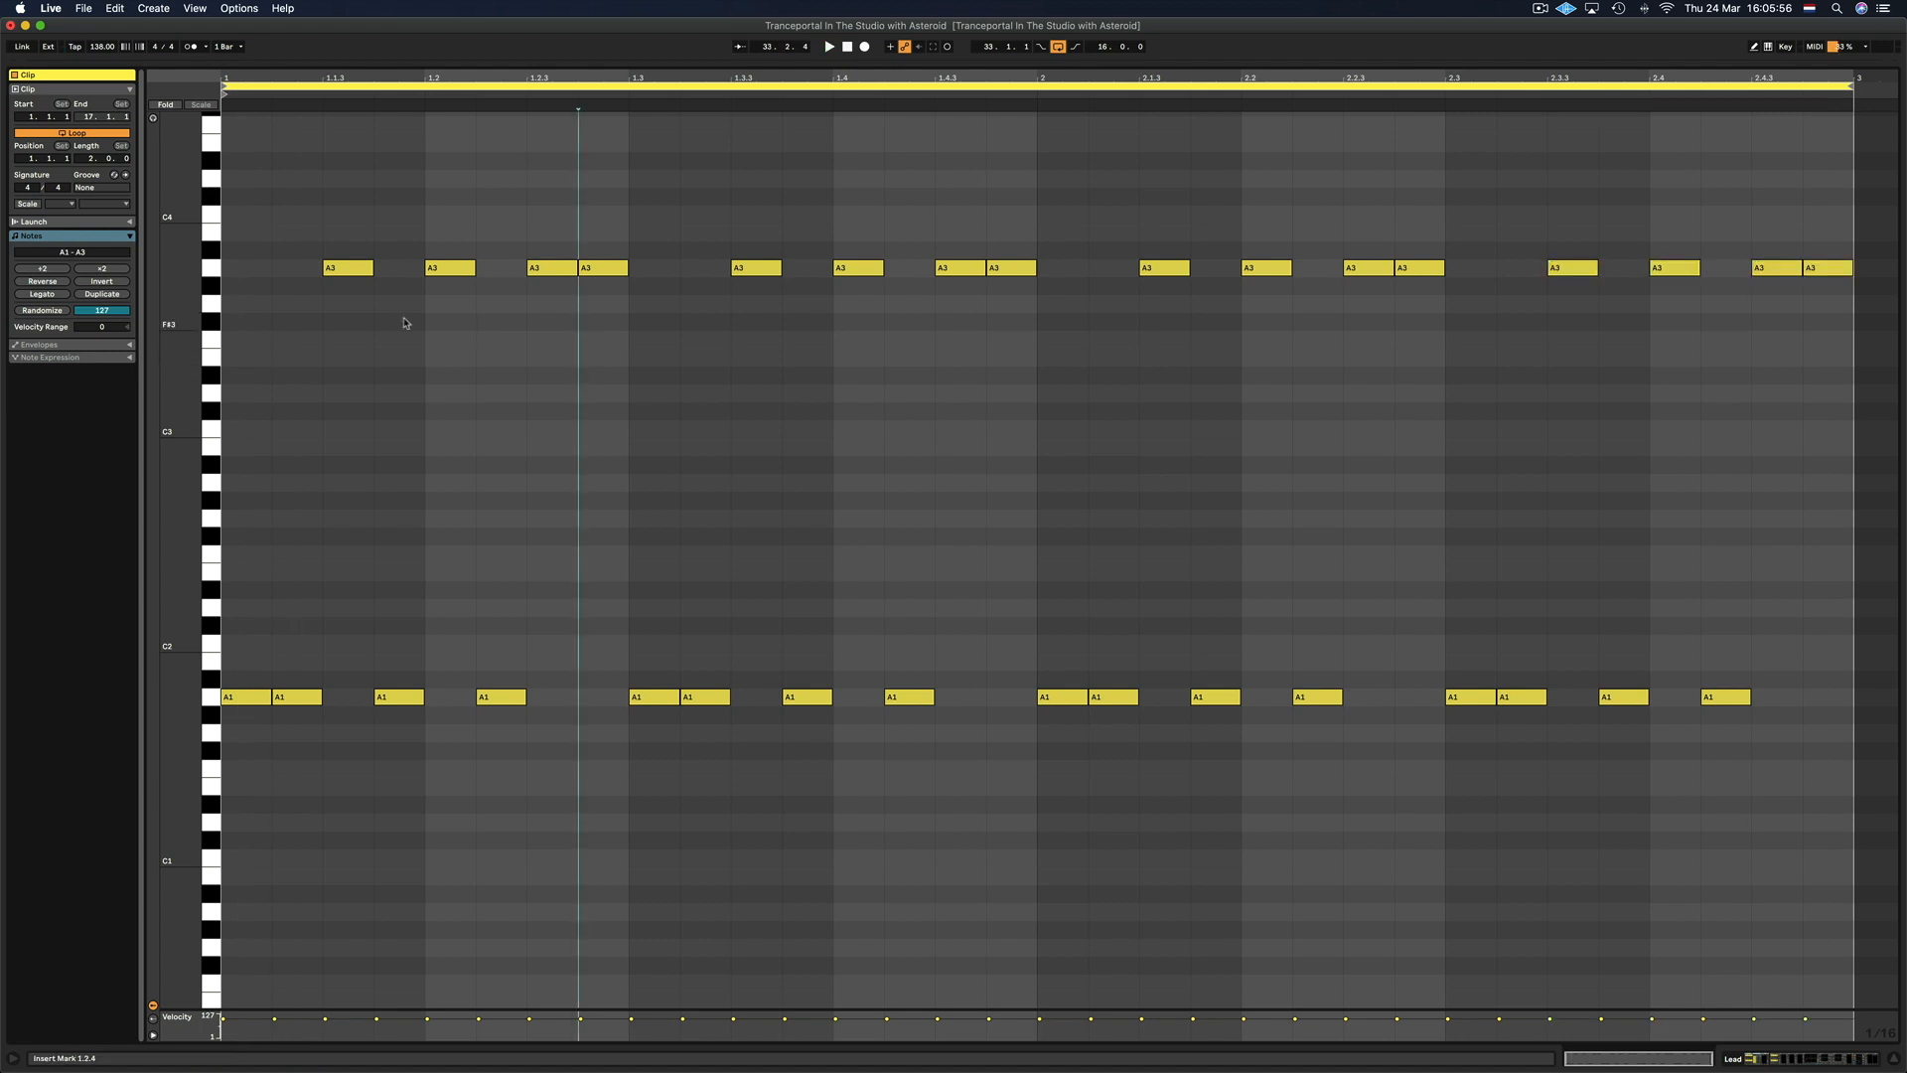
Raise the A3 note at 1.1.3 to C4 and lower the one at 1.2.1 to F3
left_click(346, 271)
key("Up")
key("Up")
key("Up")
left_click(447, 270)
key("Down")
key("Down")
key("Down")
key("Down")
Lower the A3 note at 1.2.3 to E3 and the one at 1.2.4 to C3
left_click(557, 288)
left_click(557, 270)
key("Down")
key("Down")
key("Down")
key("Down")
key("Down")
left_click(601, 268)
key("Down")
key("Down")
key("Down")
key("Down")
key("Down")
key("Down")
key("Down")
key("Down")
key("Down")
Raise the A3 note at 1.3.3 to C4 and lower the one at 1.4.1 to F3
left_click(762, 271)
key("Up")
key("Up")
key("Up")
left_click(839, 270)
key("Down")
key("Down")
key("Down")
key("Down")
Lower the A3 note at 1.4.3 to E3 and the one at 1.4.4 to B2
left_click(946, 270)
key("Down")
key("Down")
key("Down")
key("Down")
key("Down")
left_click(1013, 270)
key("Down")
key("Down")
key("Down")
key("Down")
key("Down")
key("Down")
key("Down")
key("Down")
key("Down")
key("Down")
Review the edited notes of bar 1 and audition the A3, G3, F3 and E3 pitches
left_click_drag(275, 209, 1026, 481)
left_click_drag(276, 213, 789, 252)
left_click(654, 237)
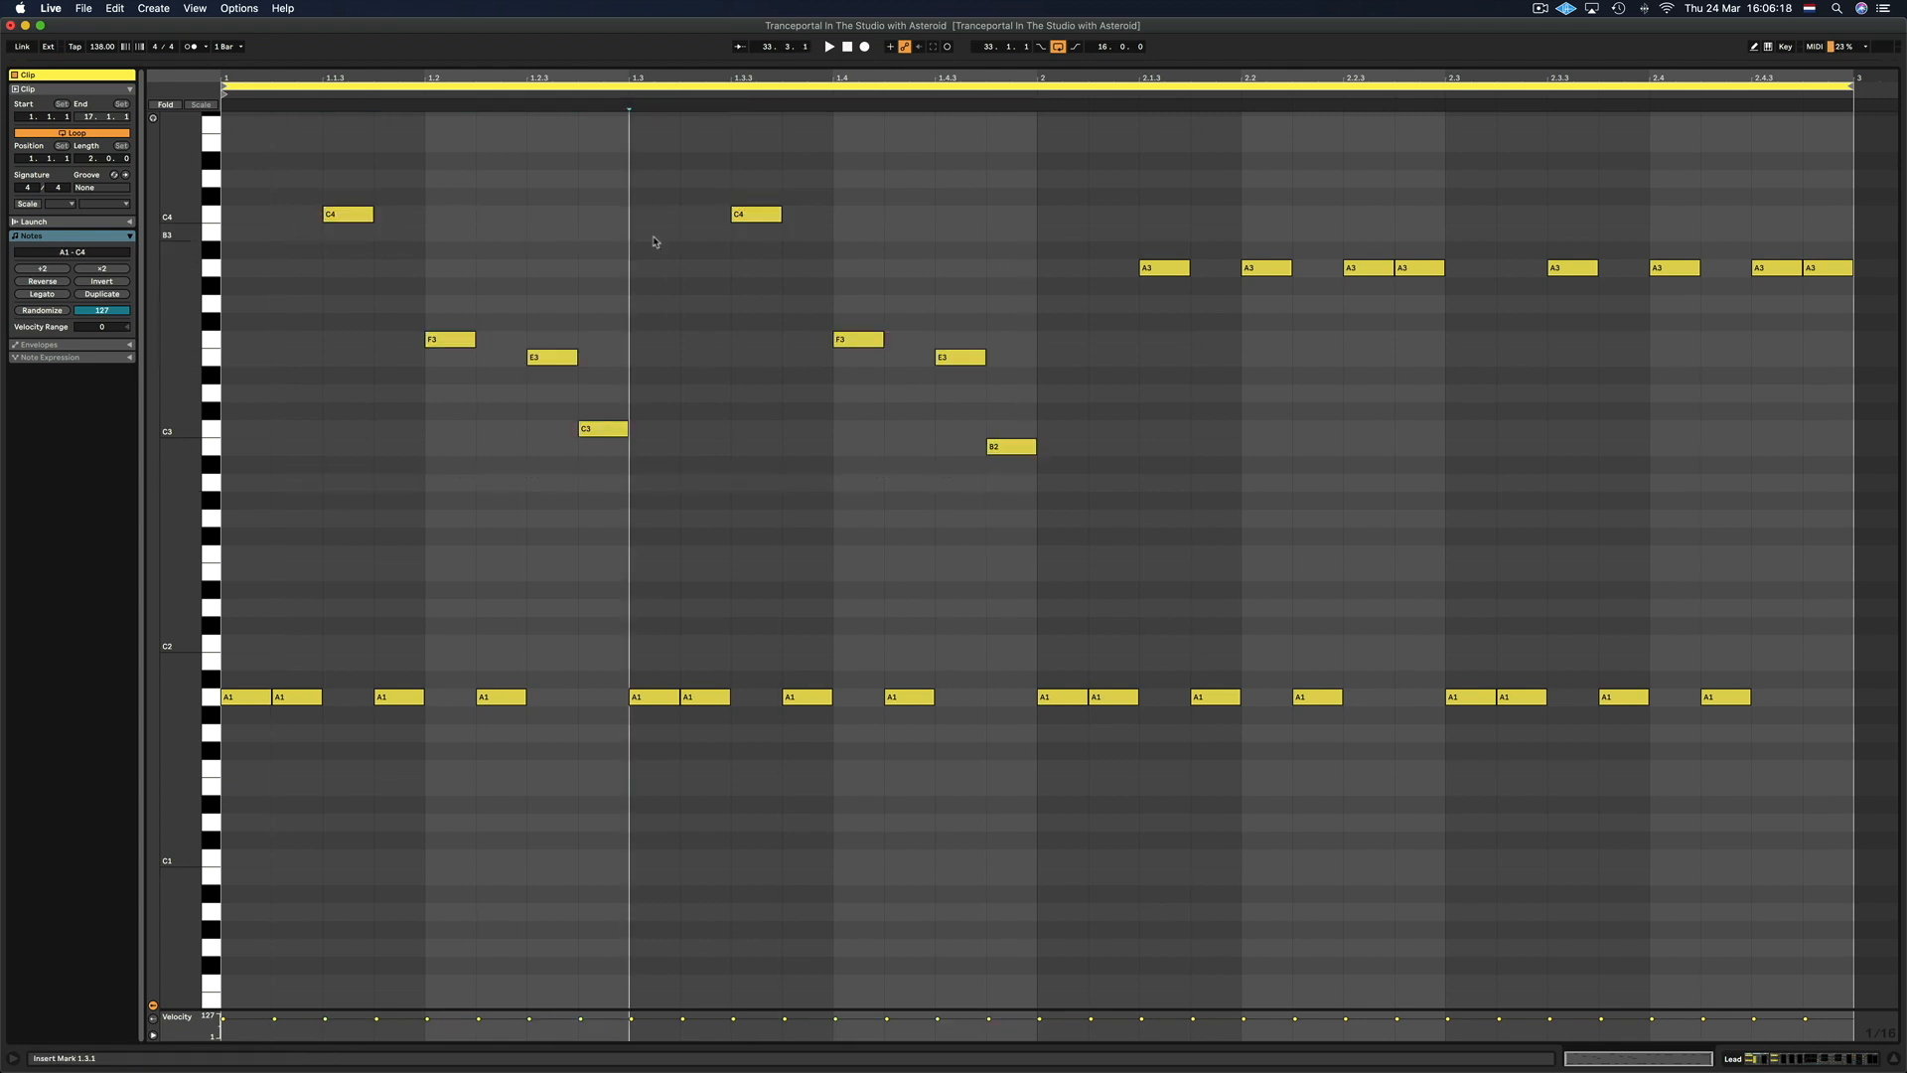
left_click(214, 266)
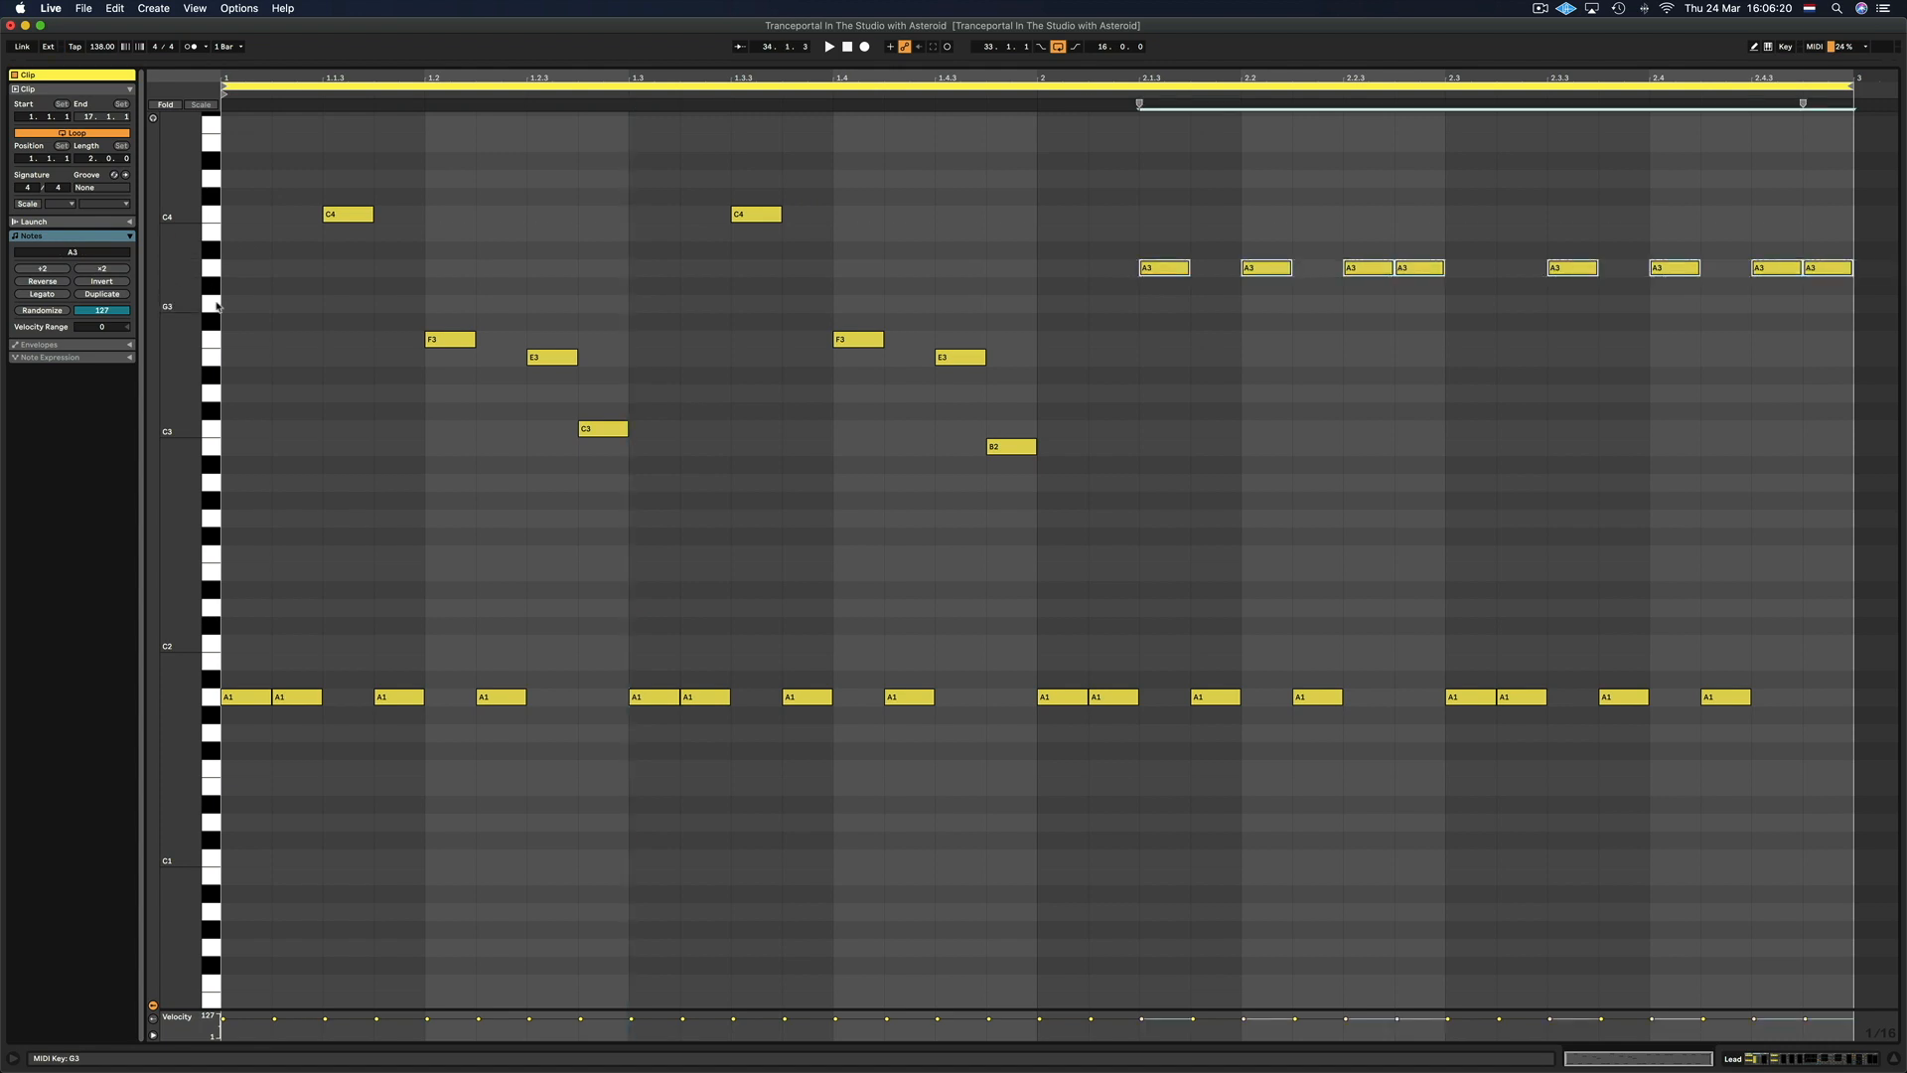
left_click(216, 309)
left_click(217, 339)
left_click(220, 364)
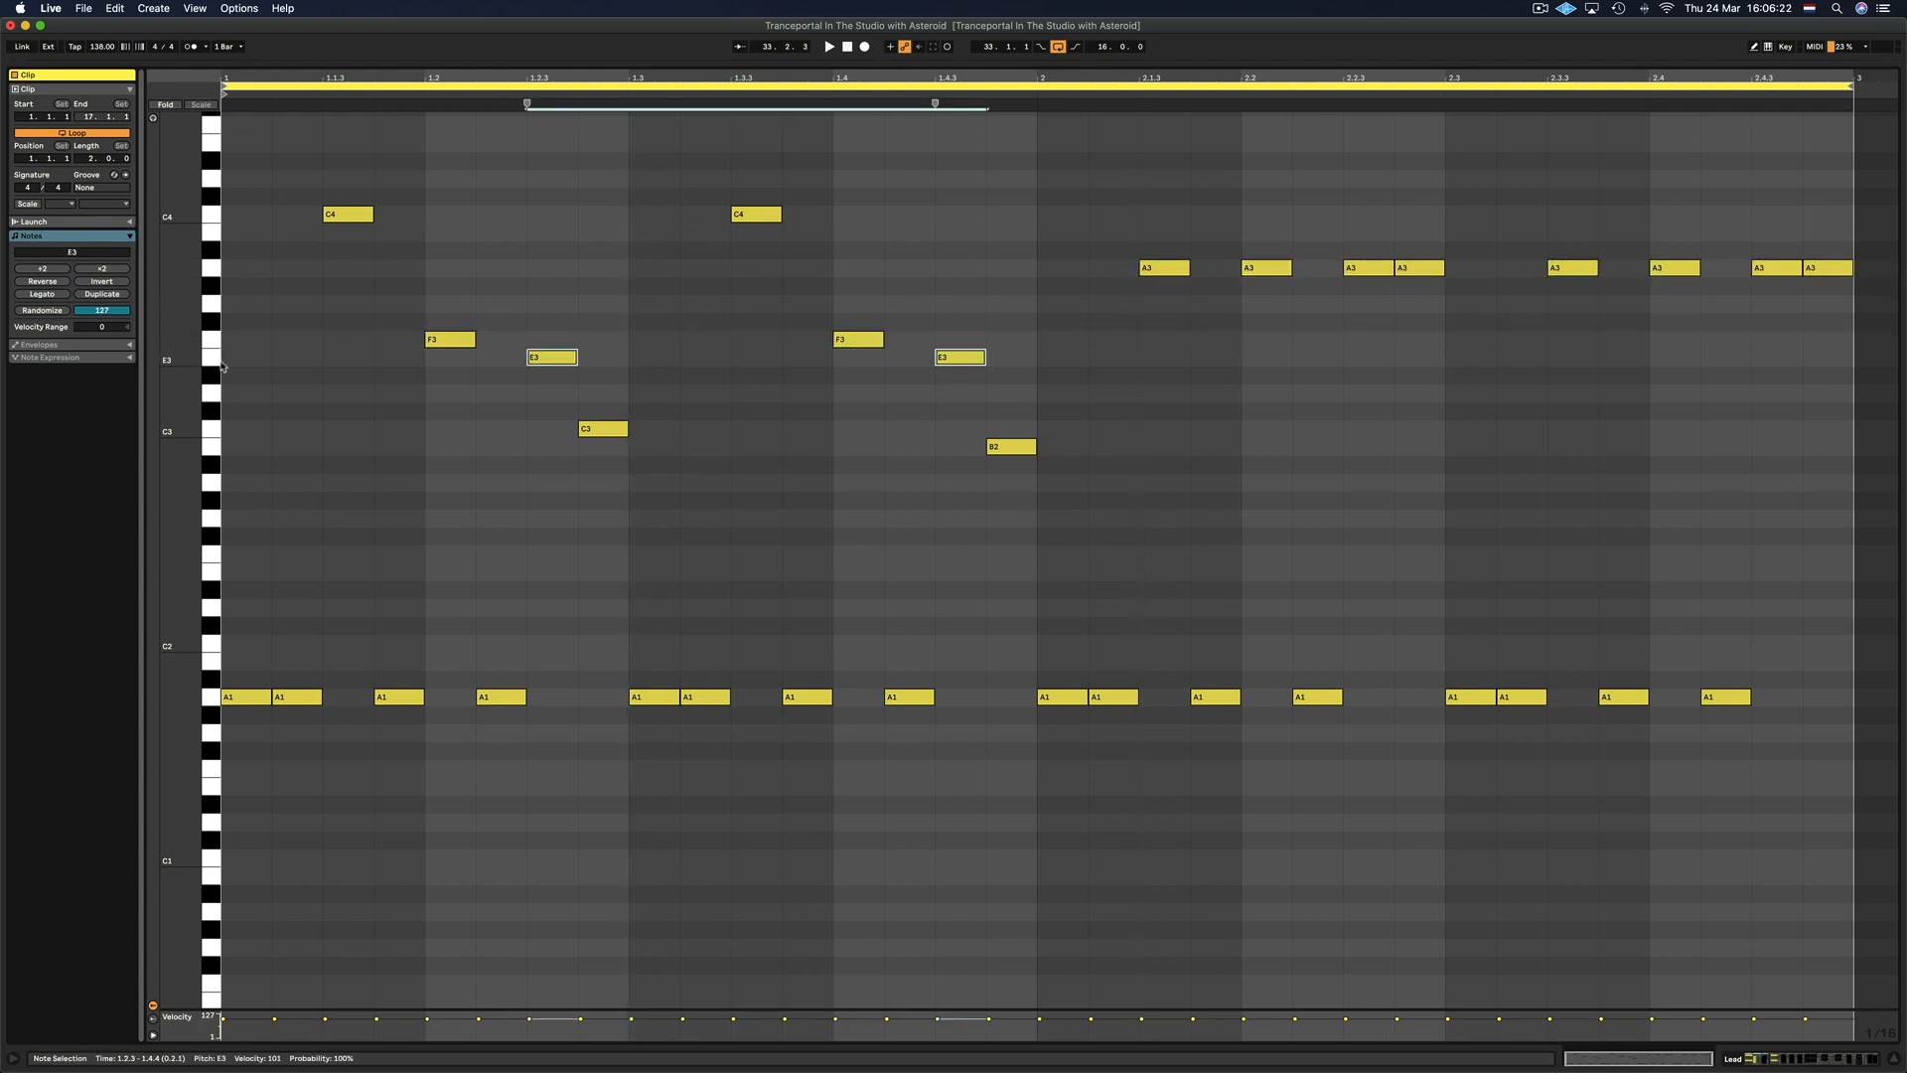
Raise the A3 note at 2.1.3 to C4 and lower the one at 2.2.1 to F3
left_click(1168, 270)
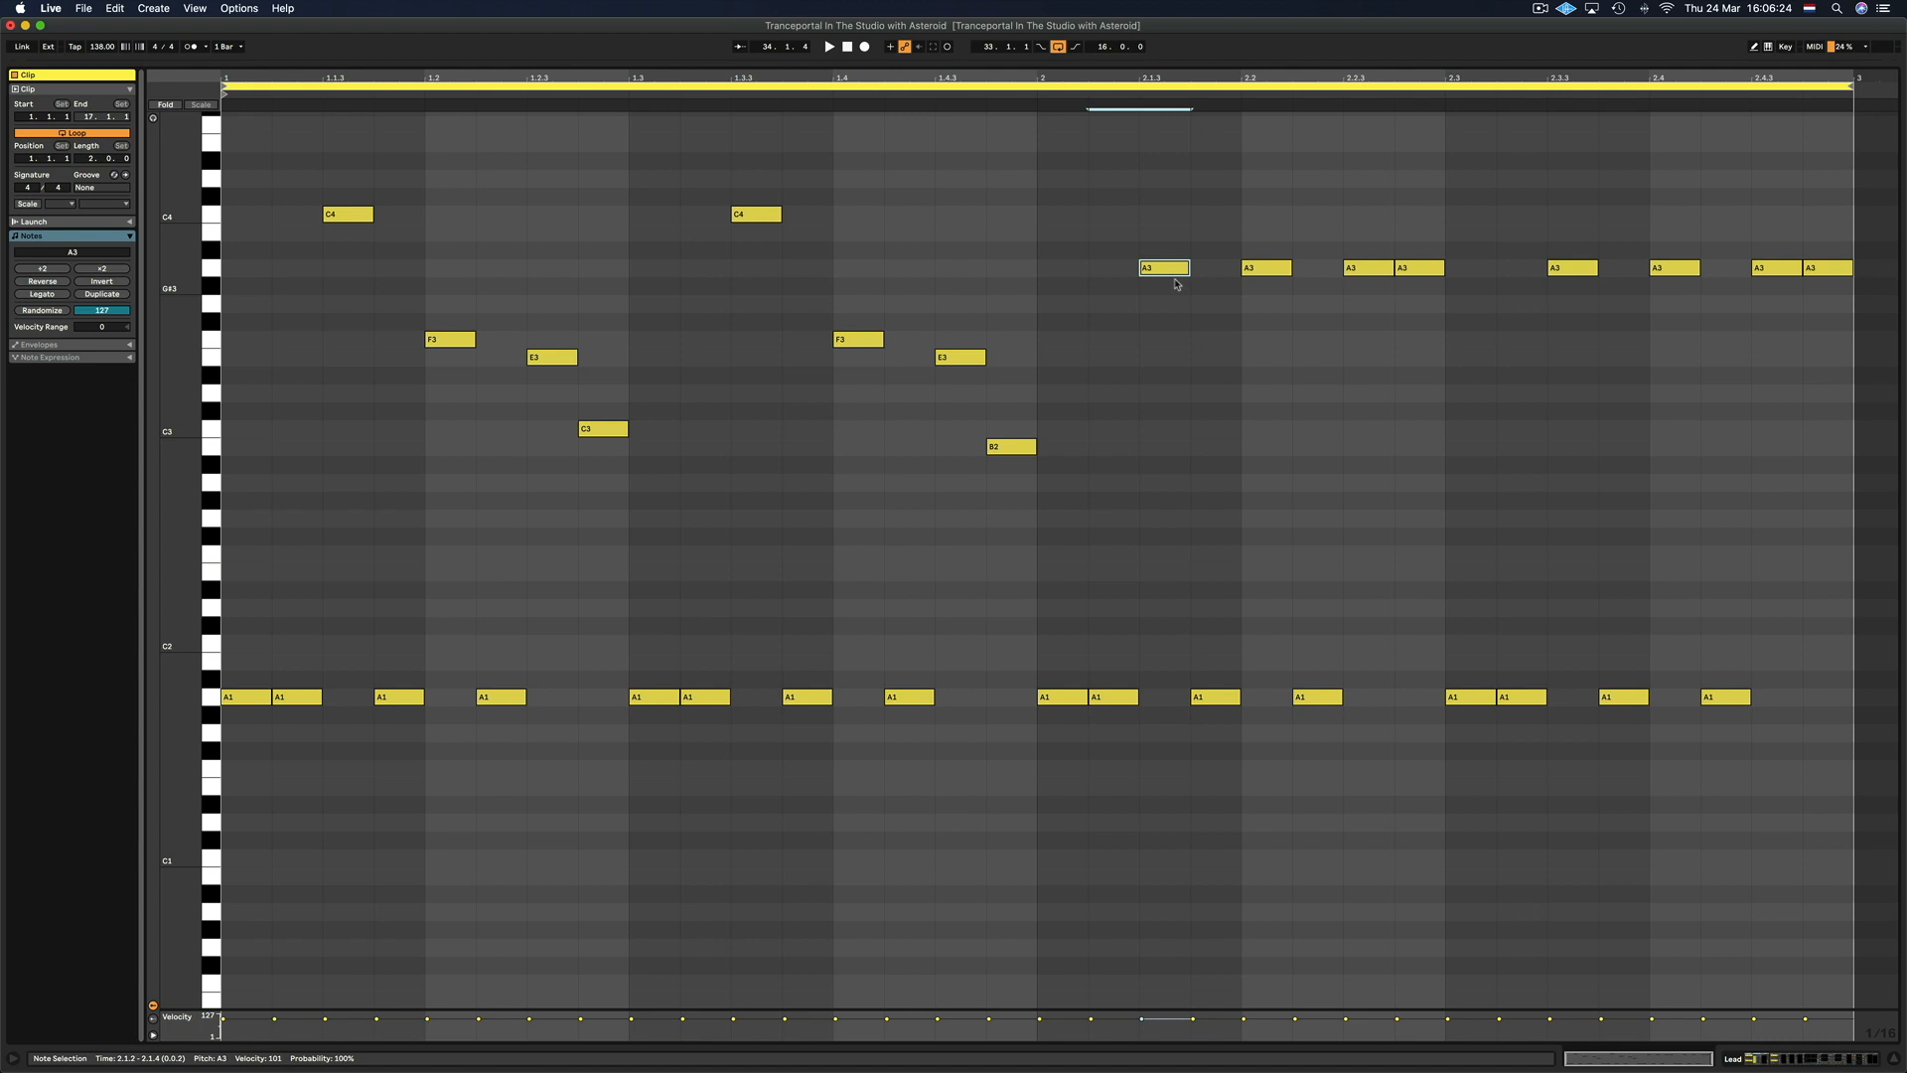
key("Up")
key("Up")
key("Up")
left_click(1265, 269)
key("Down")
key("Down")
key("Down")
key("Down")
Lower the A3 note at 2.2.3 to E3 and the one at 2.2.4 to C3
left_click(1377, 277)
key("Down")
key("Down")
key("Down")
key("Down")
key("Down")
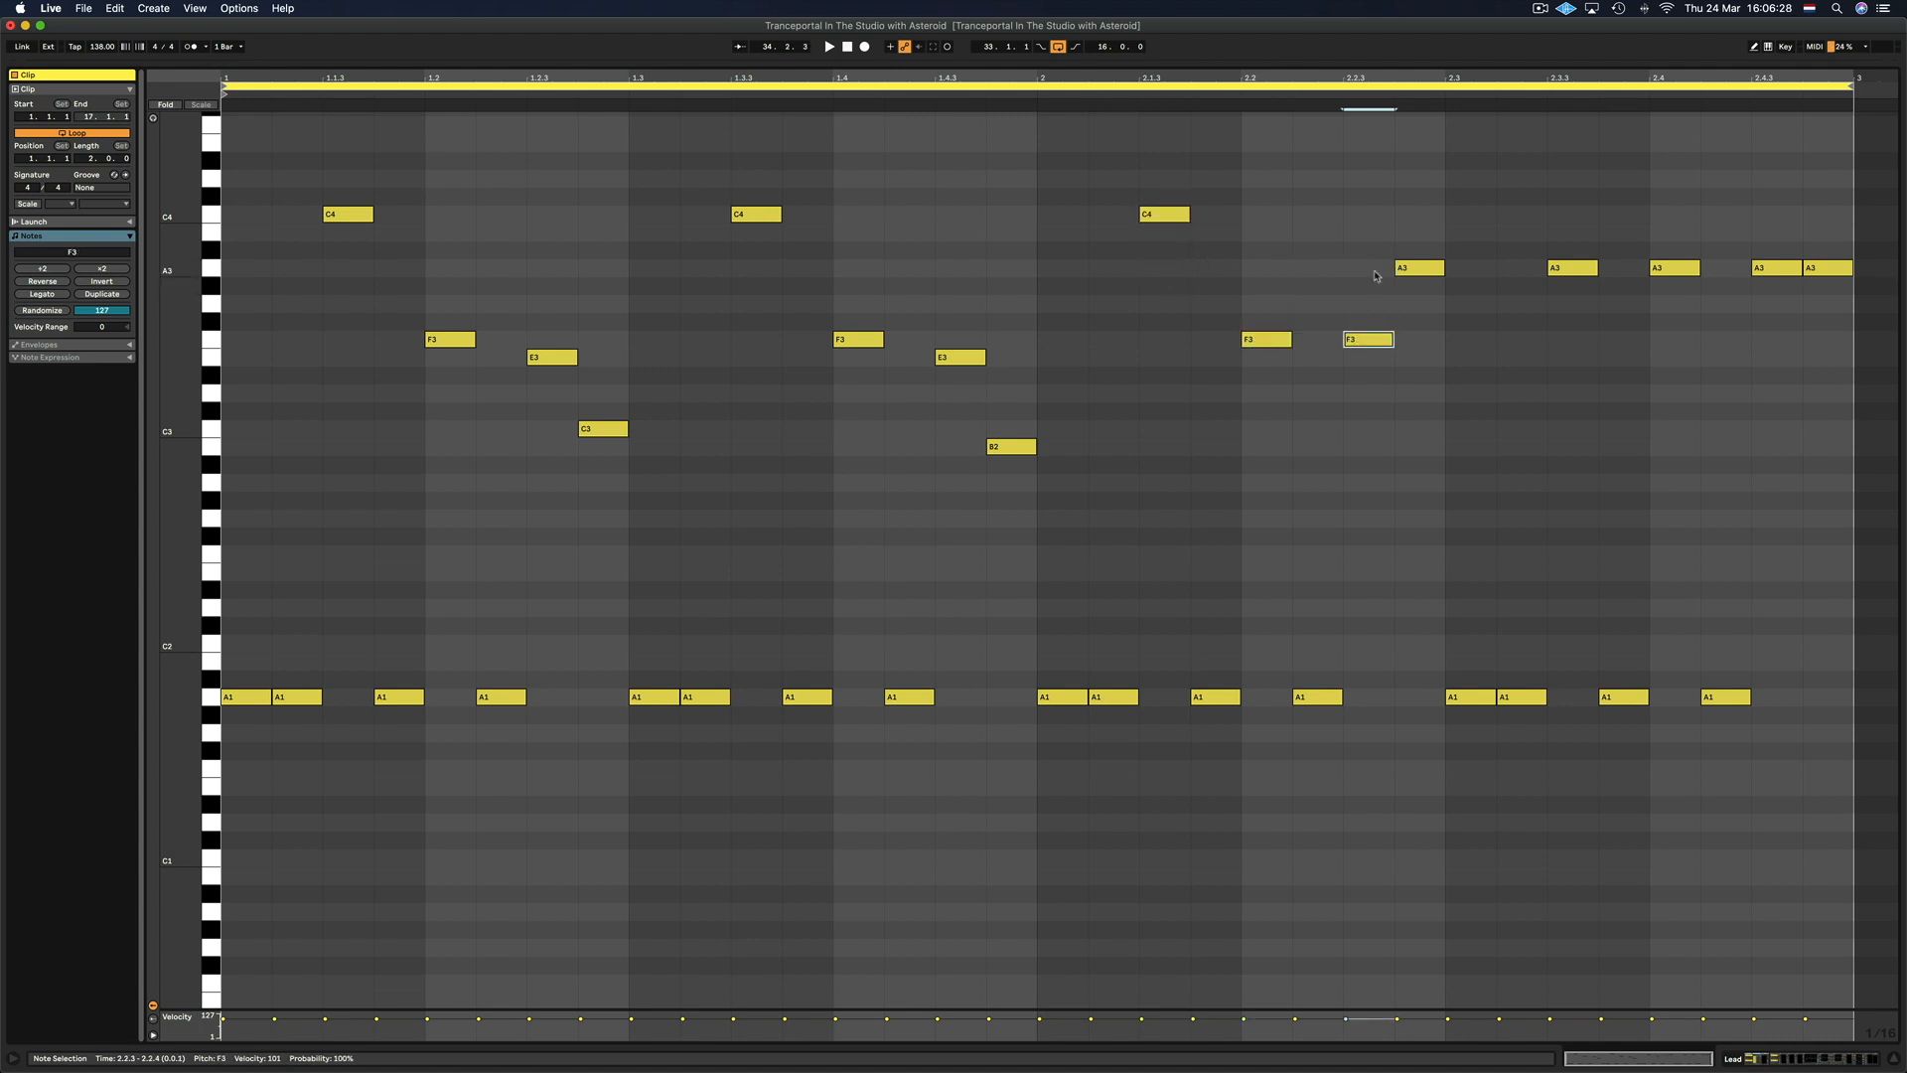
left_click(1392, 272)
left_click(1417, 269)
key("Down")
key("Down")
key("Down")
key("Down")
key("Down")
key("Down")
key("Down")
key("Down")
key("Down")
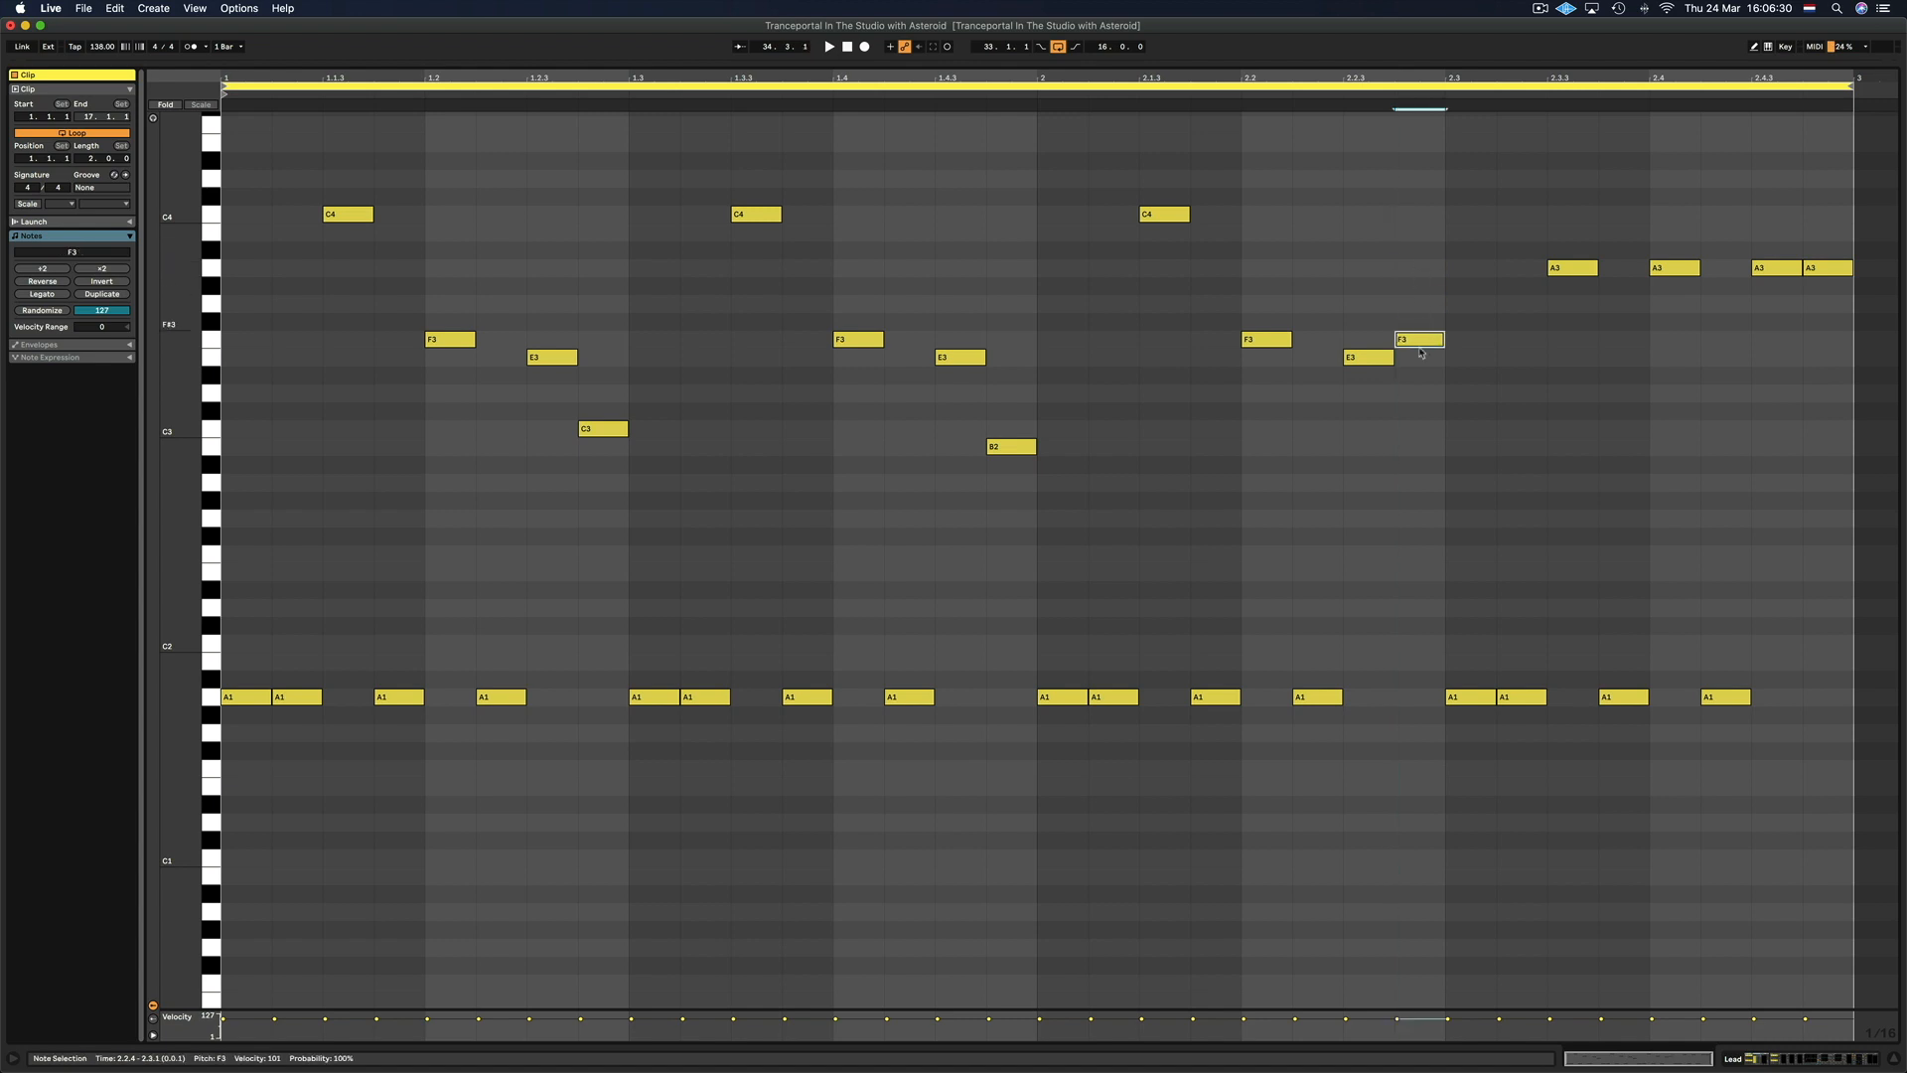
Raise the B2 note at the end of bar 1 to C3
left_click(1026, 447)
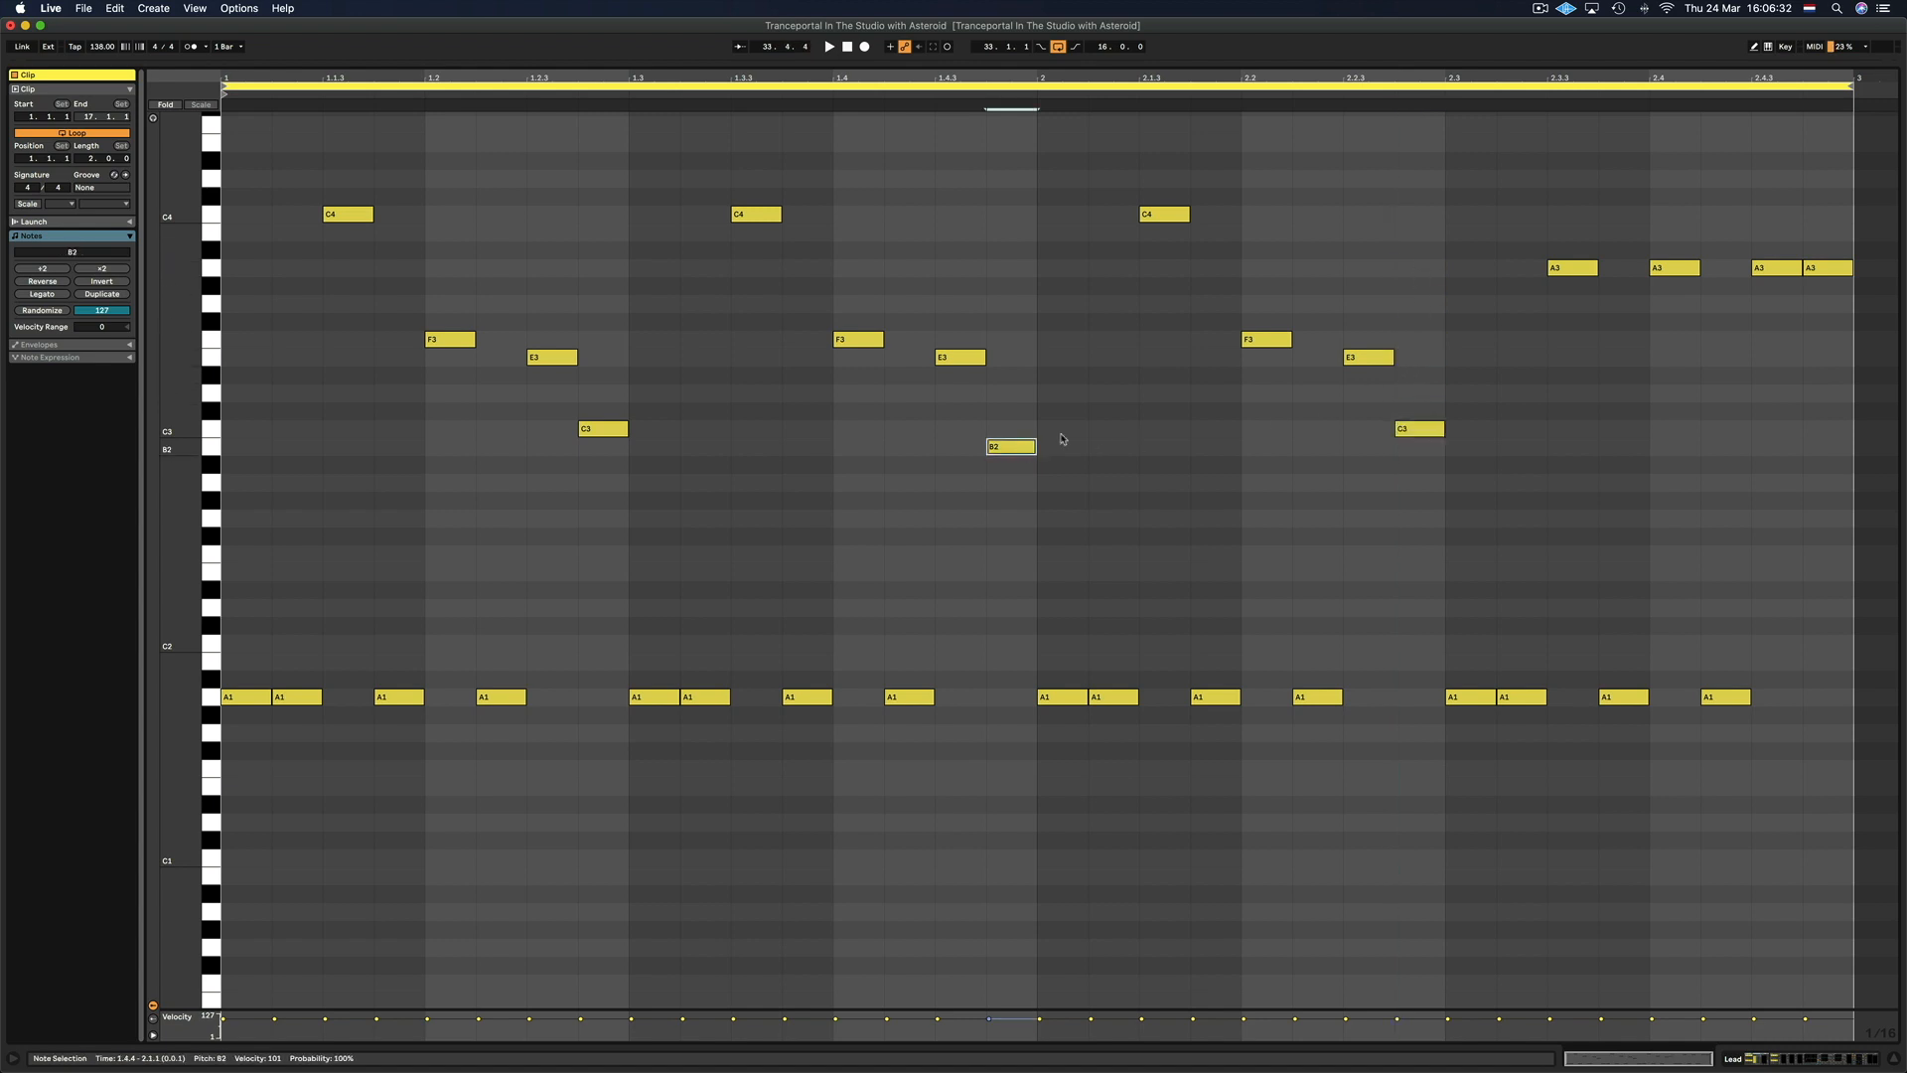
key("Up")
Raise the A3 note at 2.3.3 to C4 and lower the one at 2.4.1 to F3
left_click_drag(1531, 231, 1574, 307)
key("Up")
key("Up")
key("Up")
left_click(1660, 269)
key("Down")
key("Down")
key("Down")
key("Down")
Lower the A3 note at 2.4.3 to E3 and the one at 2.4.4 to C3
left_click(1759, 272)
key("Down")
key("Down")
key("Down")
key("Down")
key("Down")
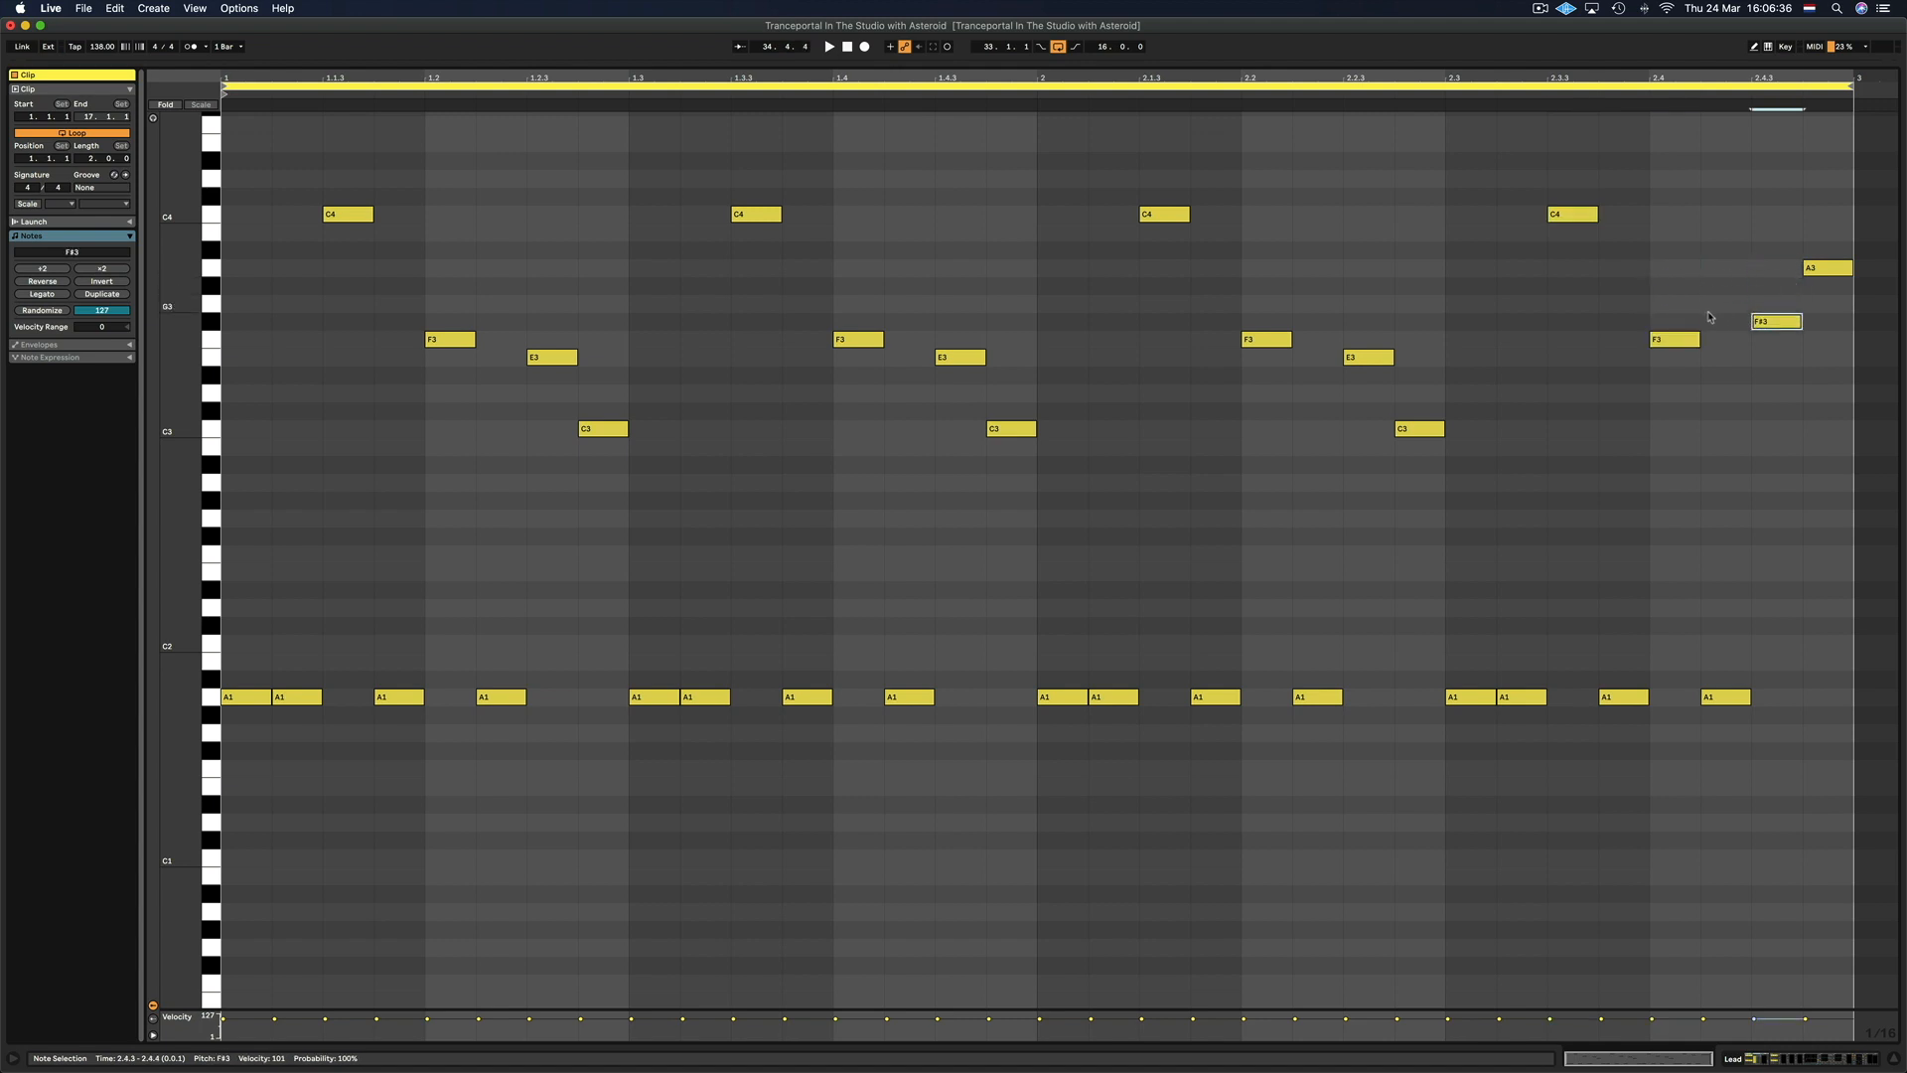
left_click(1818, 273)
key("Down")
key("Down")
key("Down")
key("Down")
key("Down")
key("Down")
key("Down")
key("Down")
key("Down")
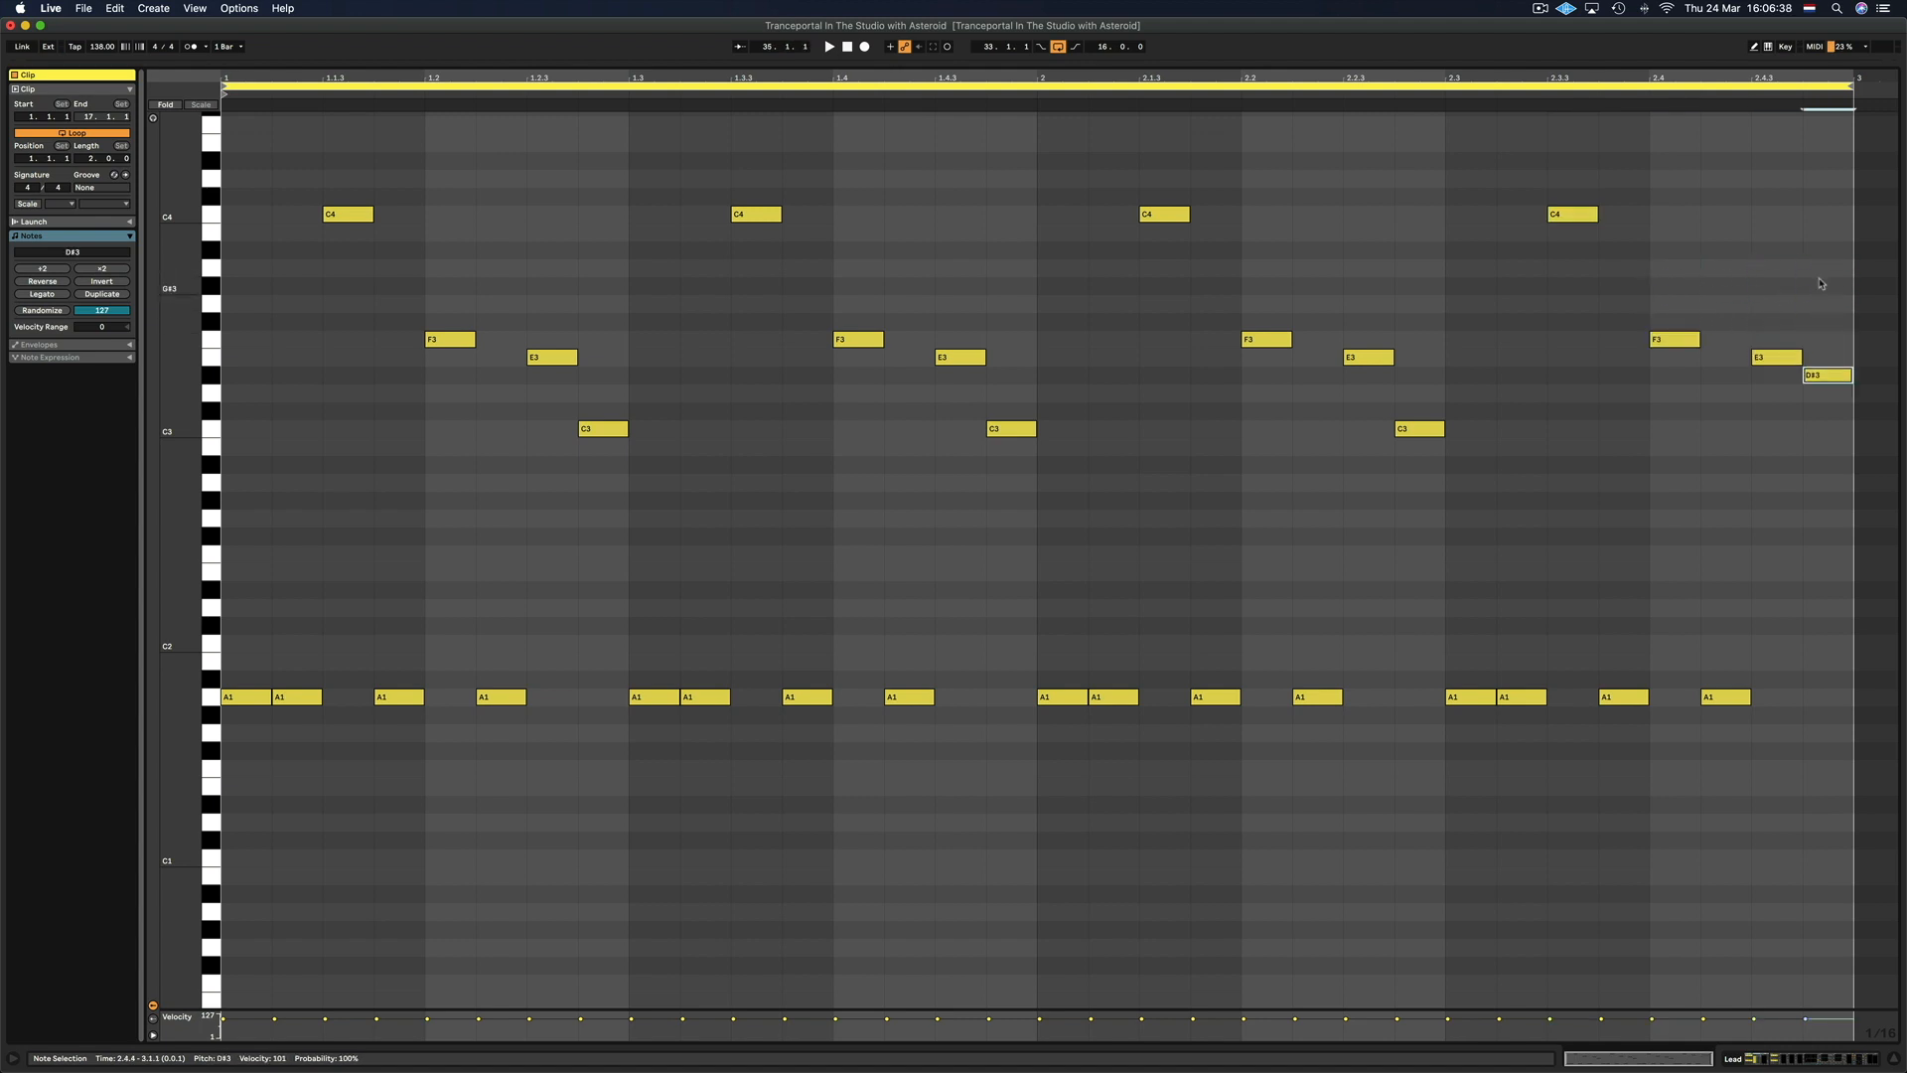
Play the finished two-bar pattern to check the melody
key("space")
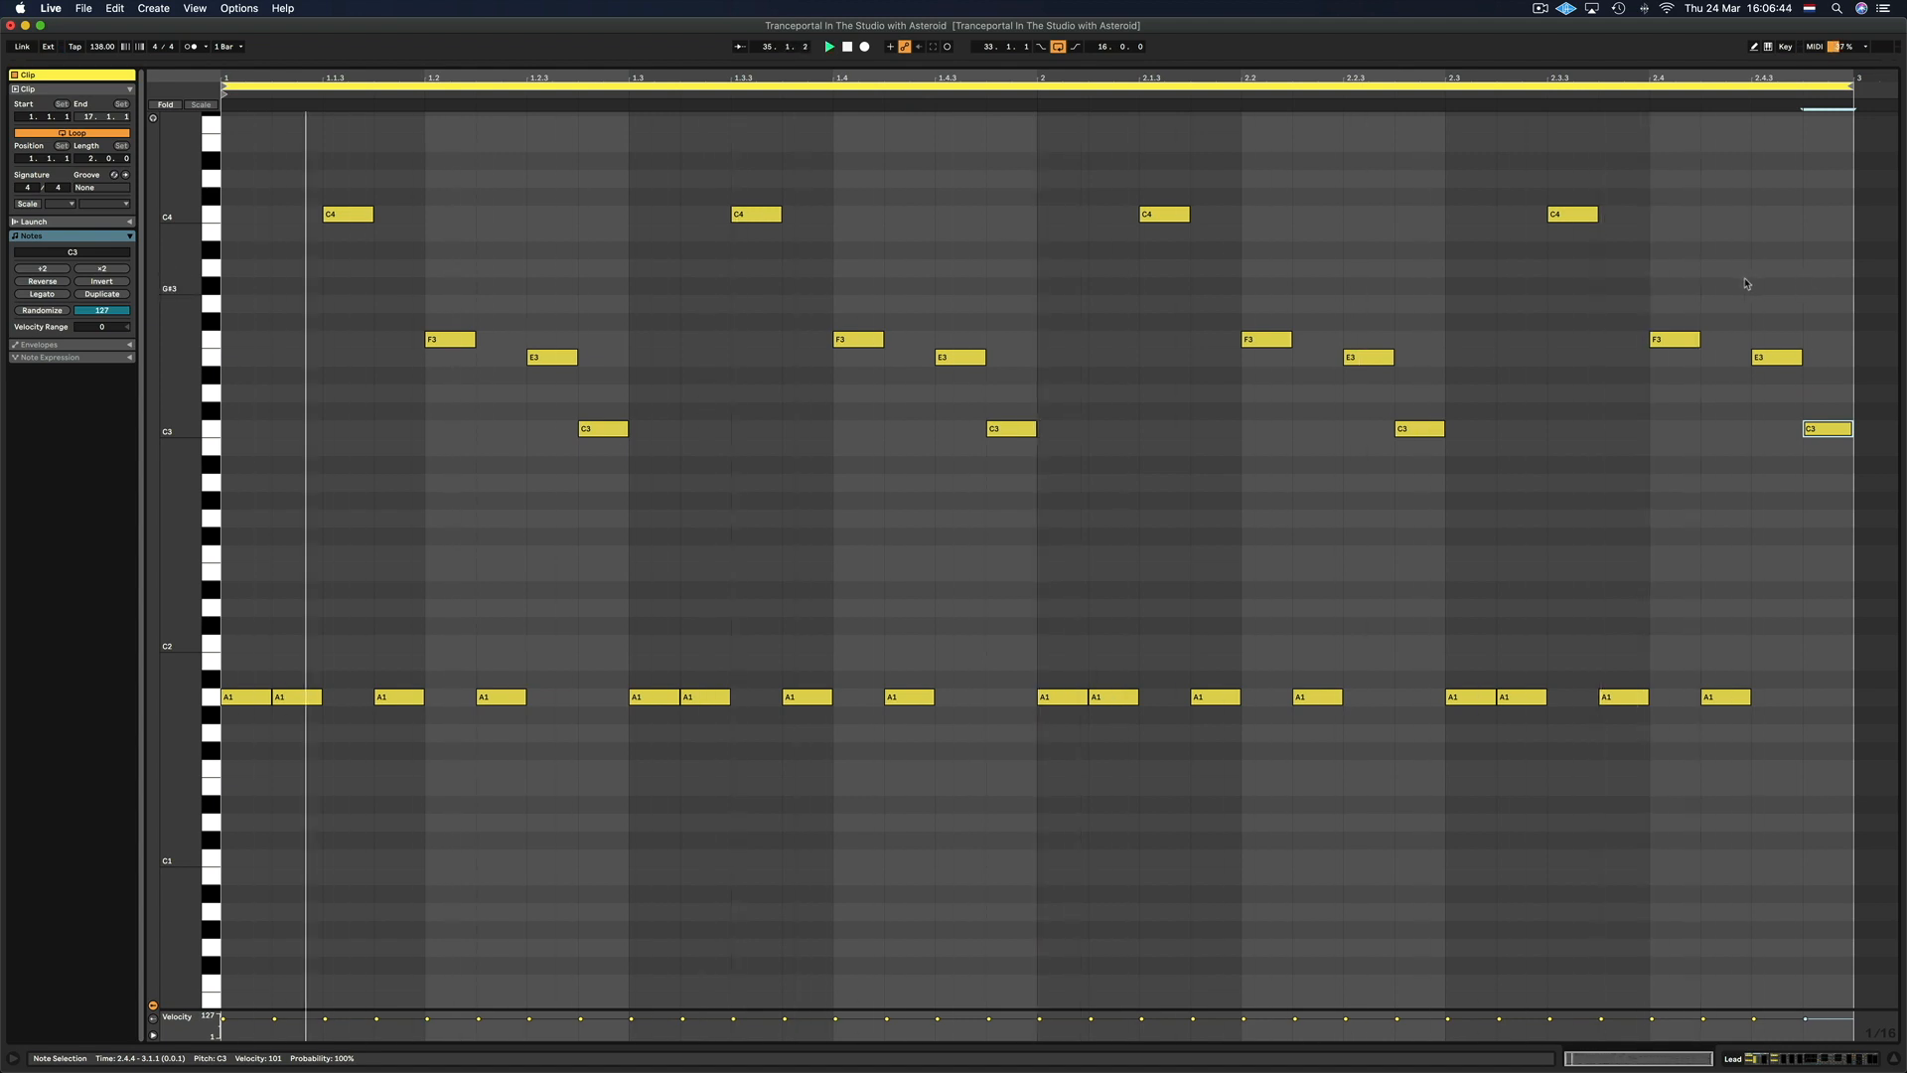
scroll(1711, 306, "down", 1)
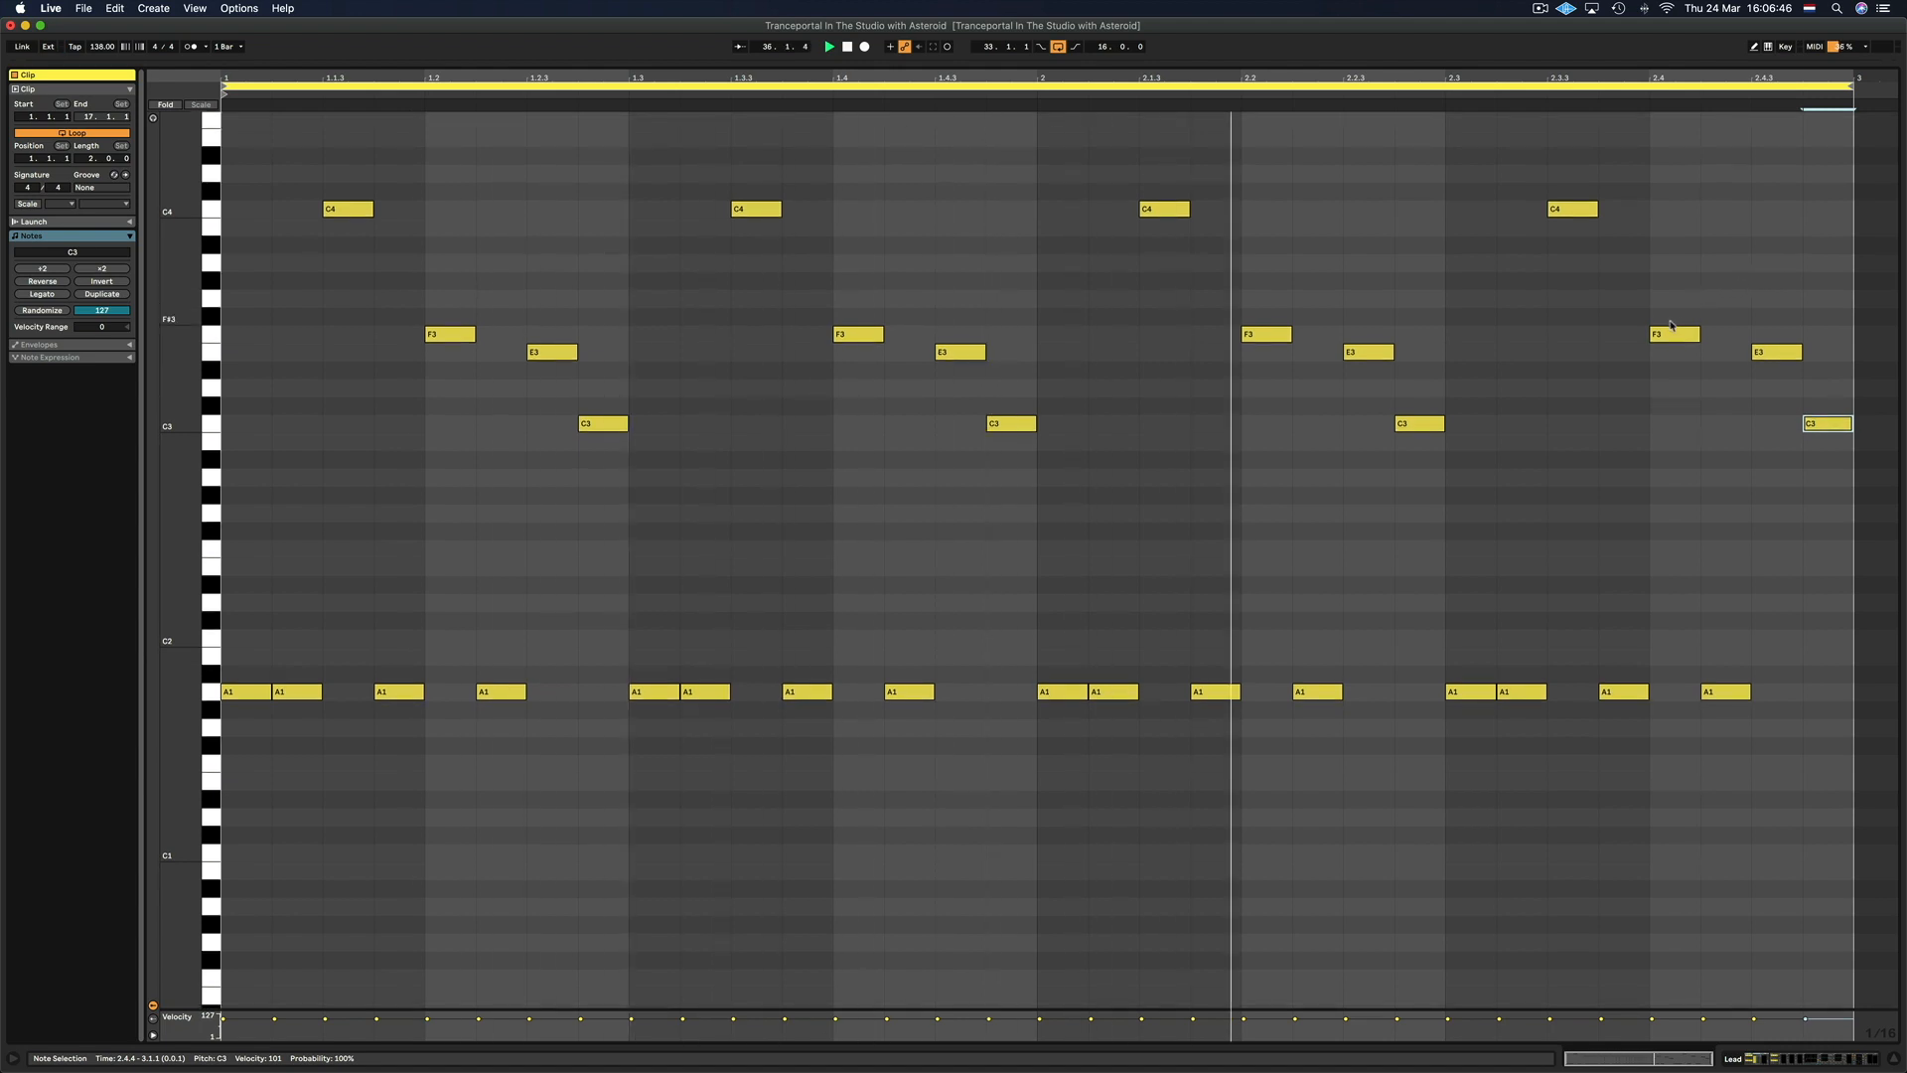
scroll(1704, 447, "down", 1)
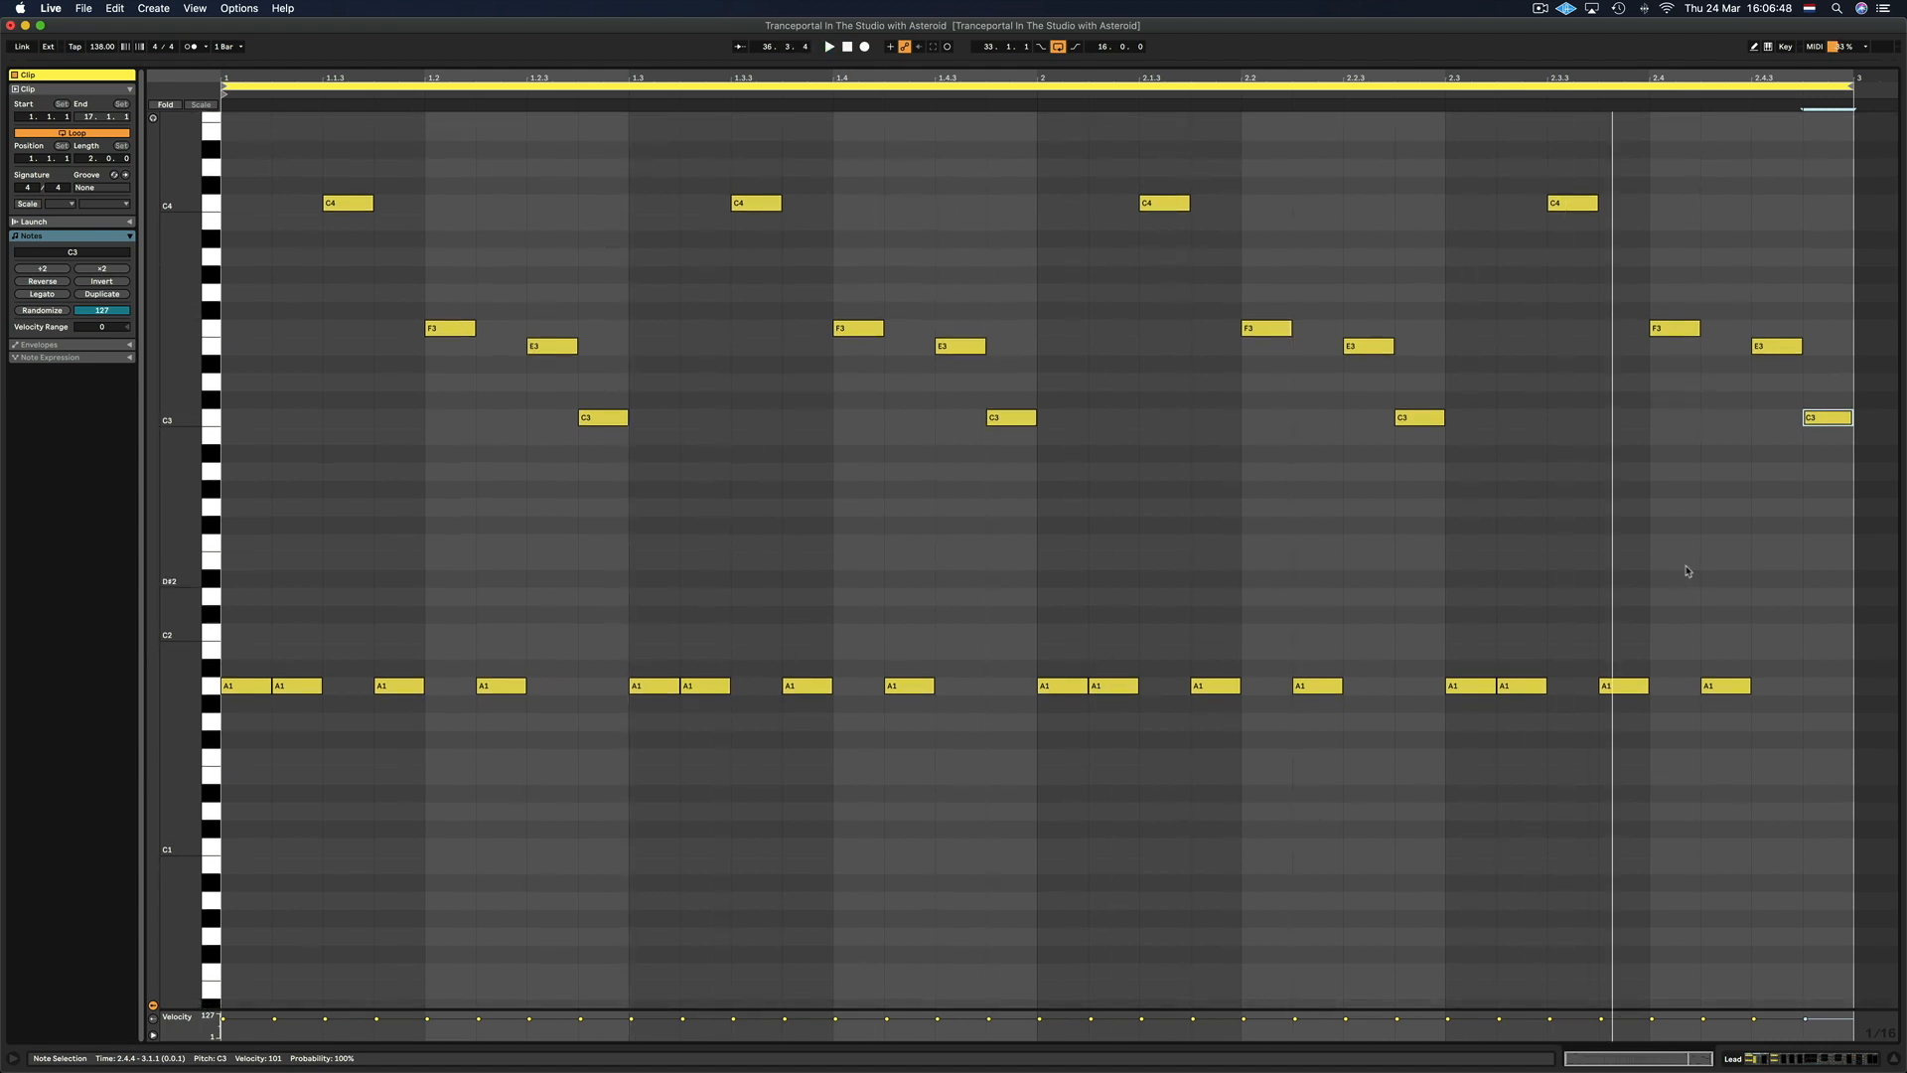
Duplicate the complete two-bar pattern until it fills eight bars of the clip
left_click(1122, 83)
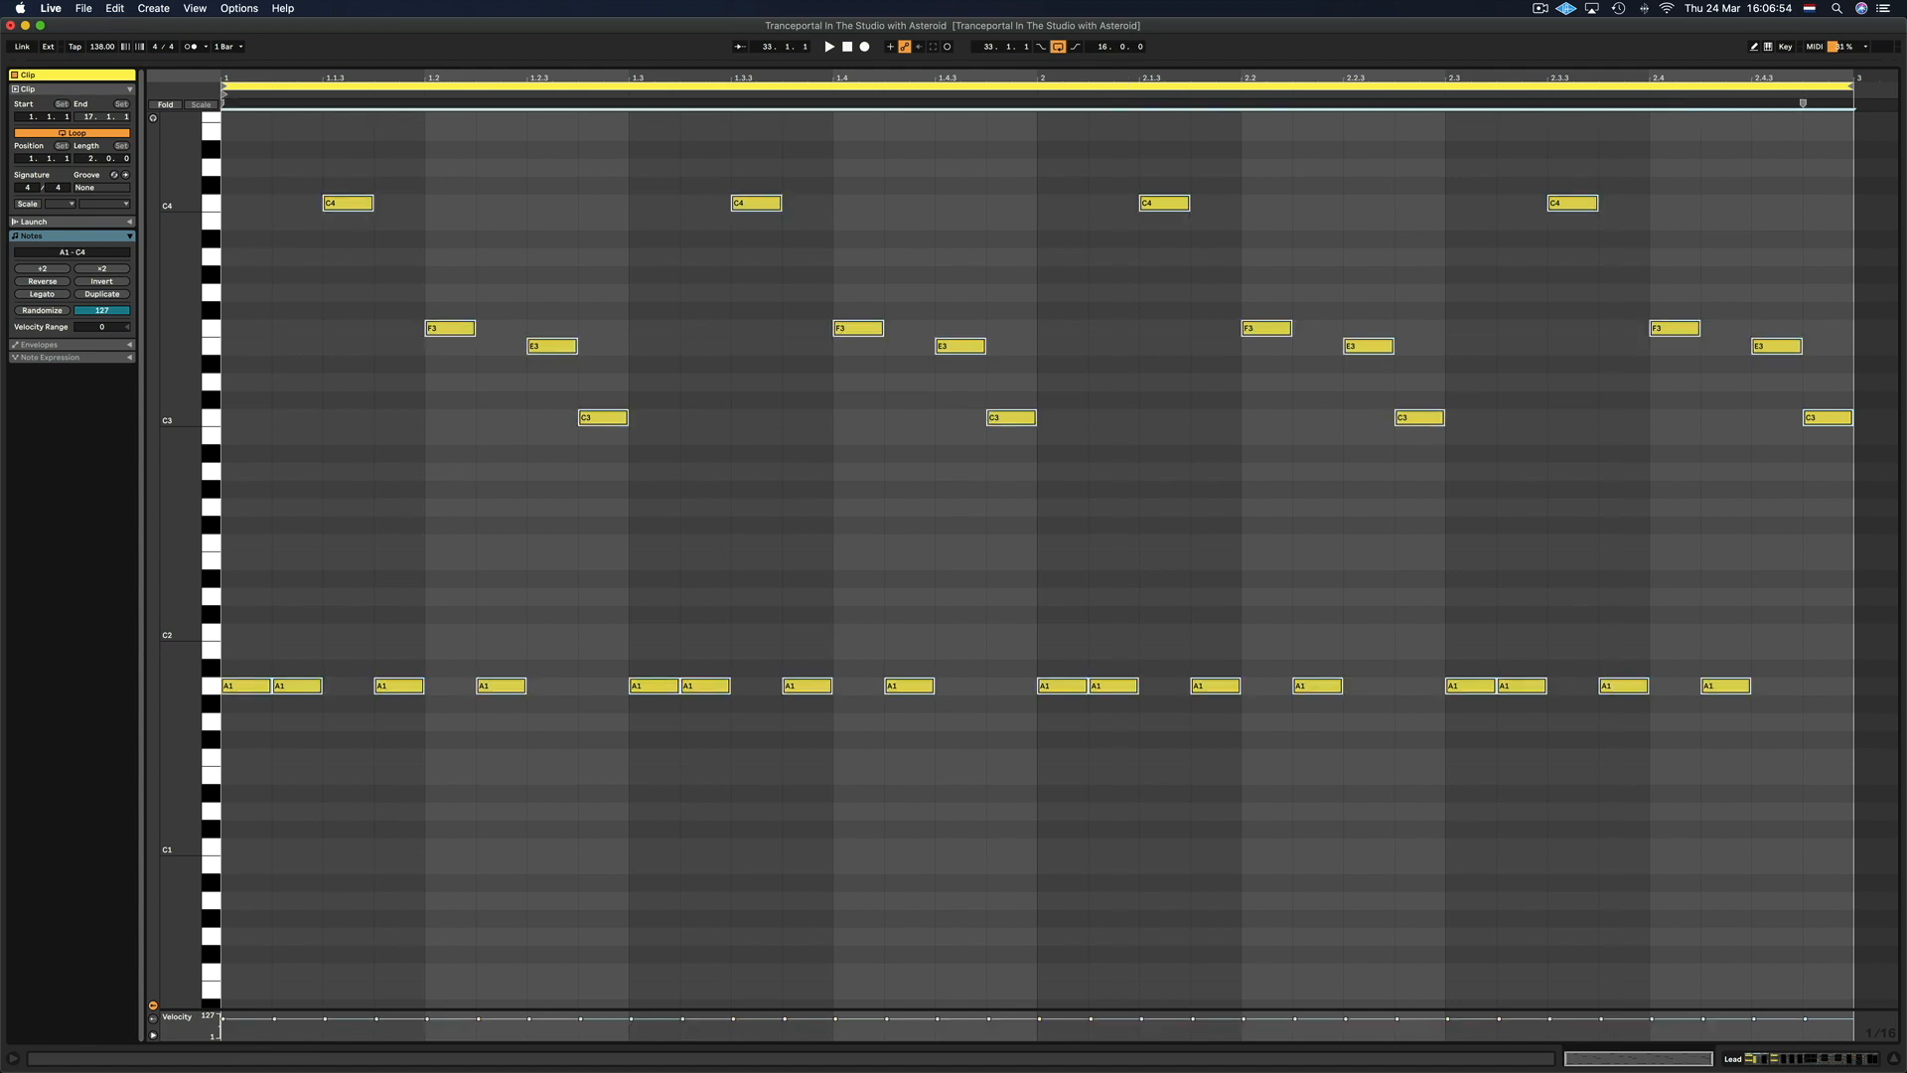
scroll(1059, 75, "right", 5)
left_click_drag(1059, 76, 1684, 77)
key("super+d")
key("super+d")
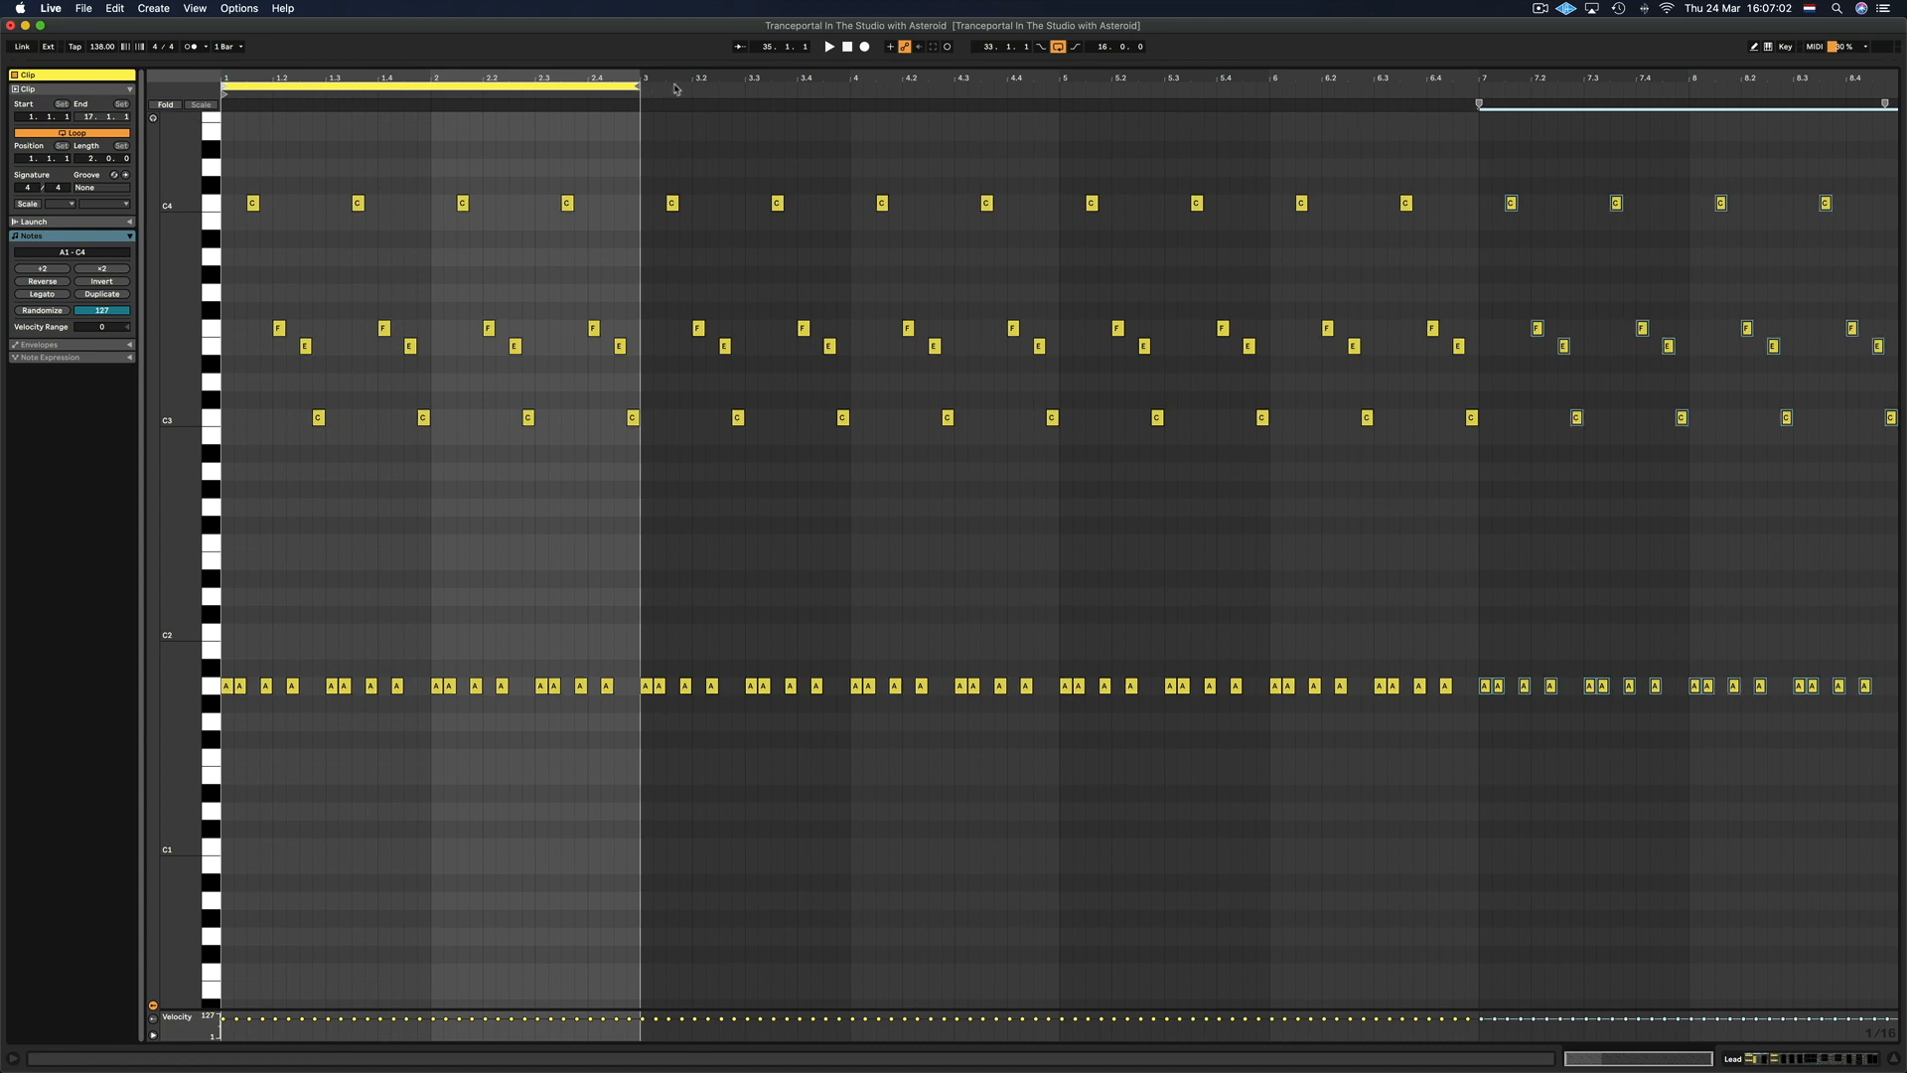
Extend the clip's loop to cover all eight bars
mouse_move(637, 88)
left_mouse_down()
mouse_move(1900, 86)
mouse_move(1816, 88)
left_mouse_up()
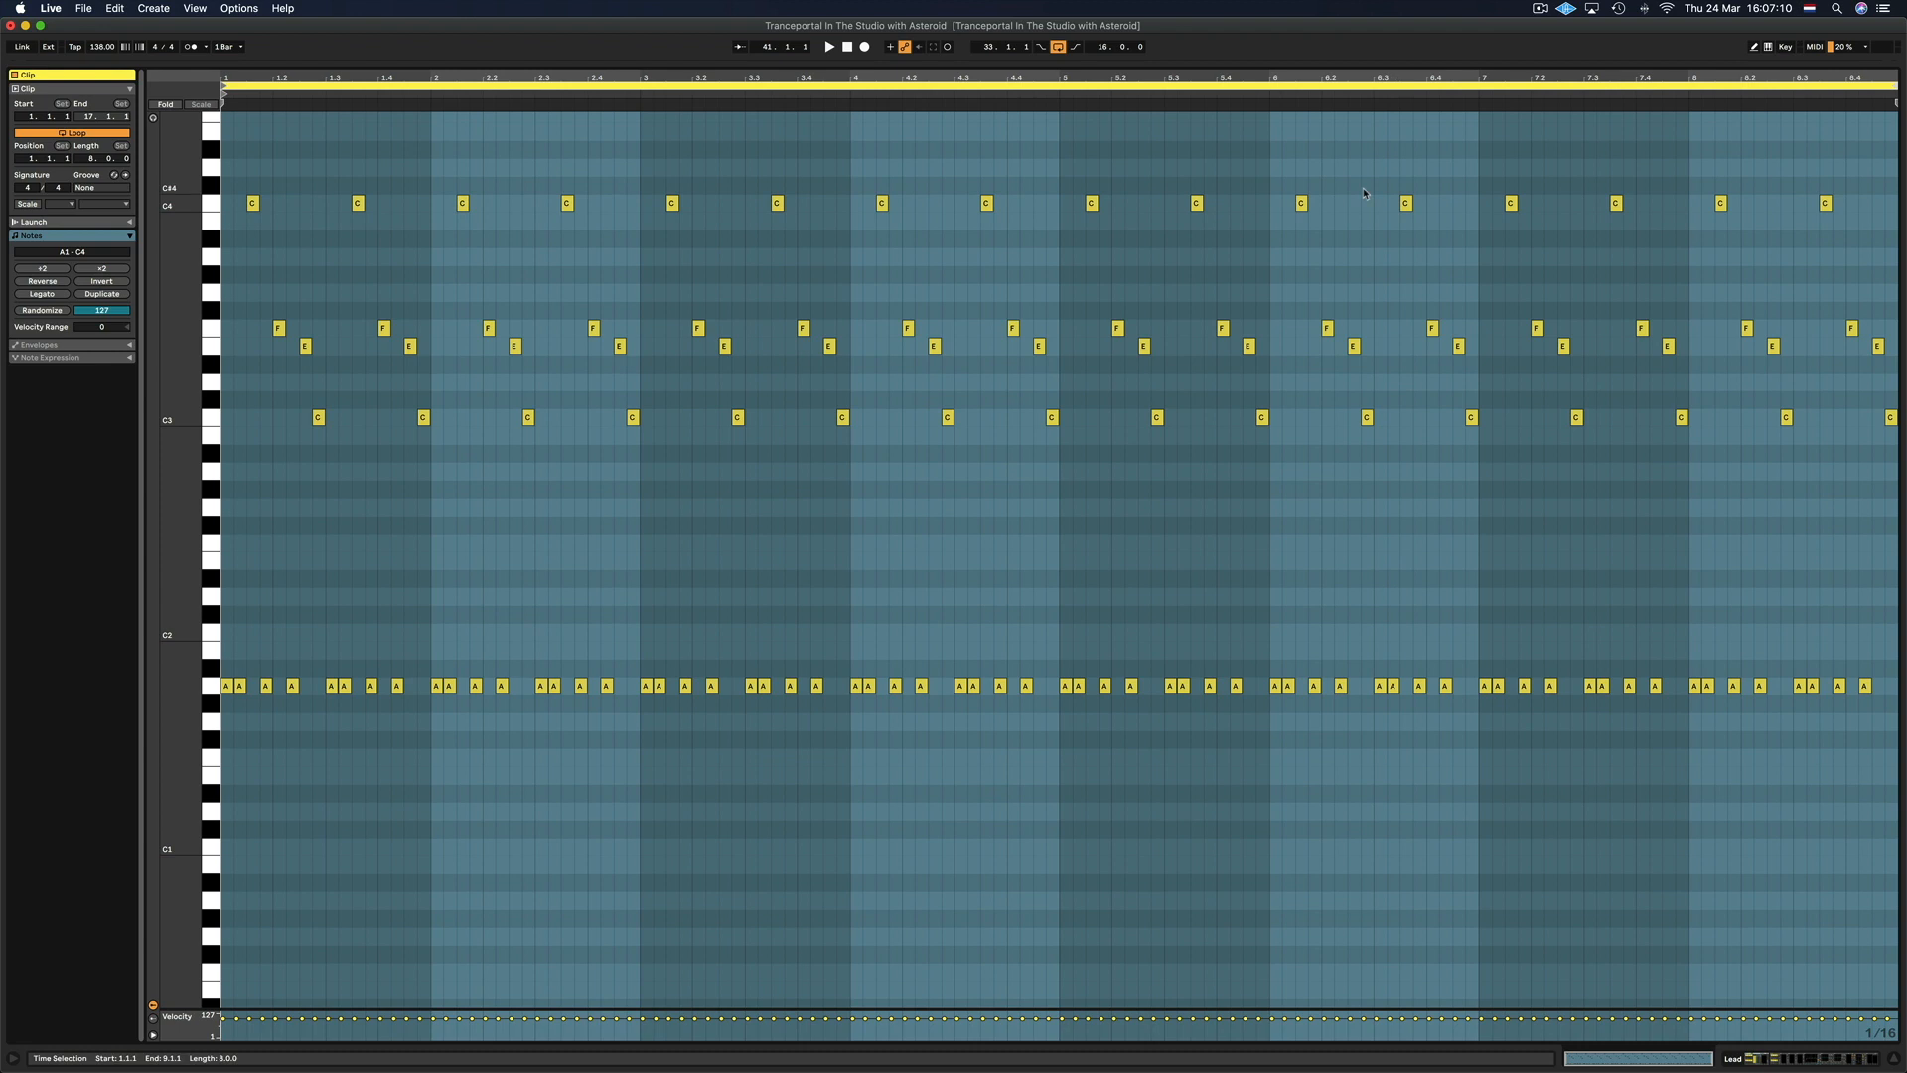
scroll(802, 407, "down", 1)
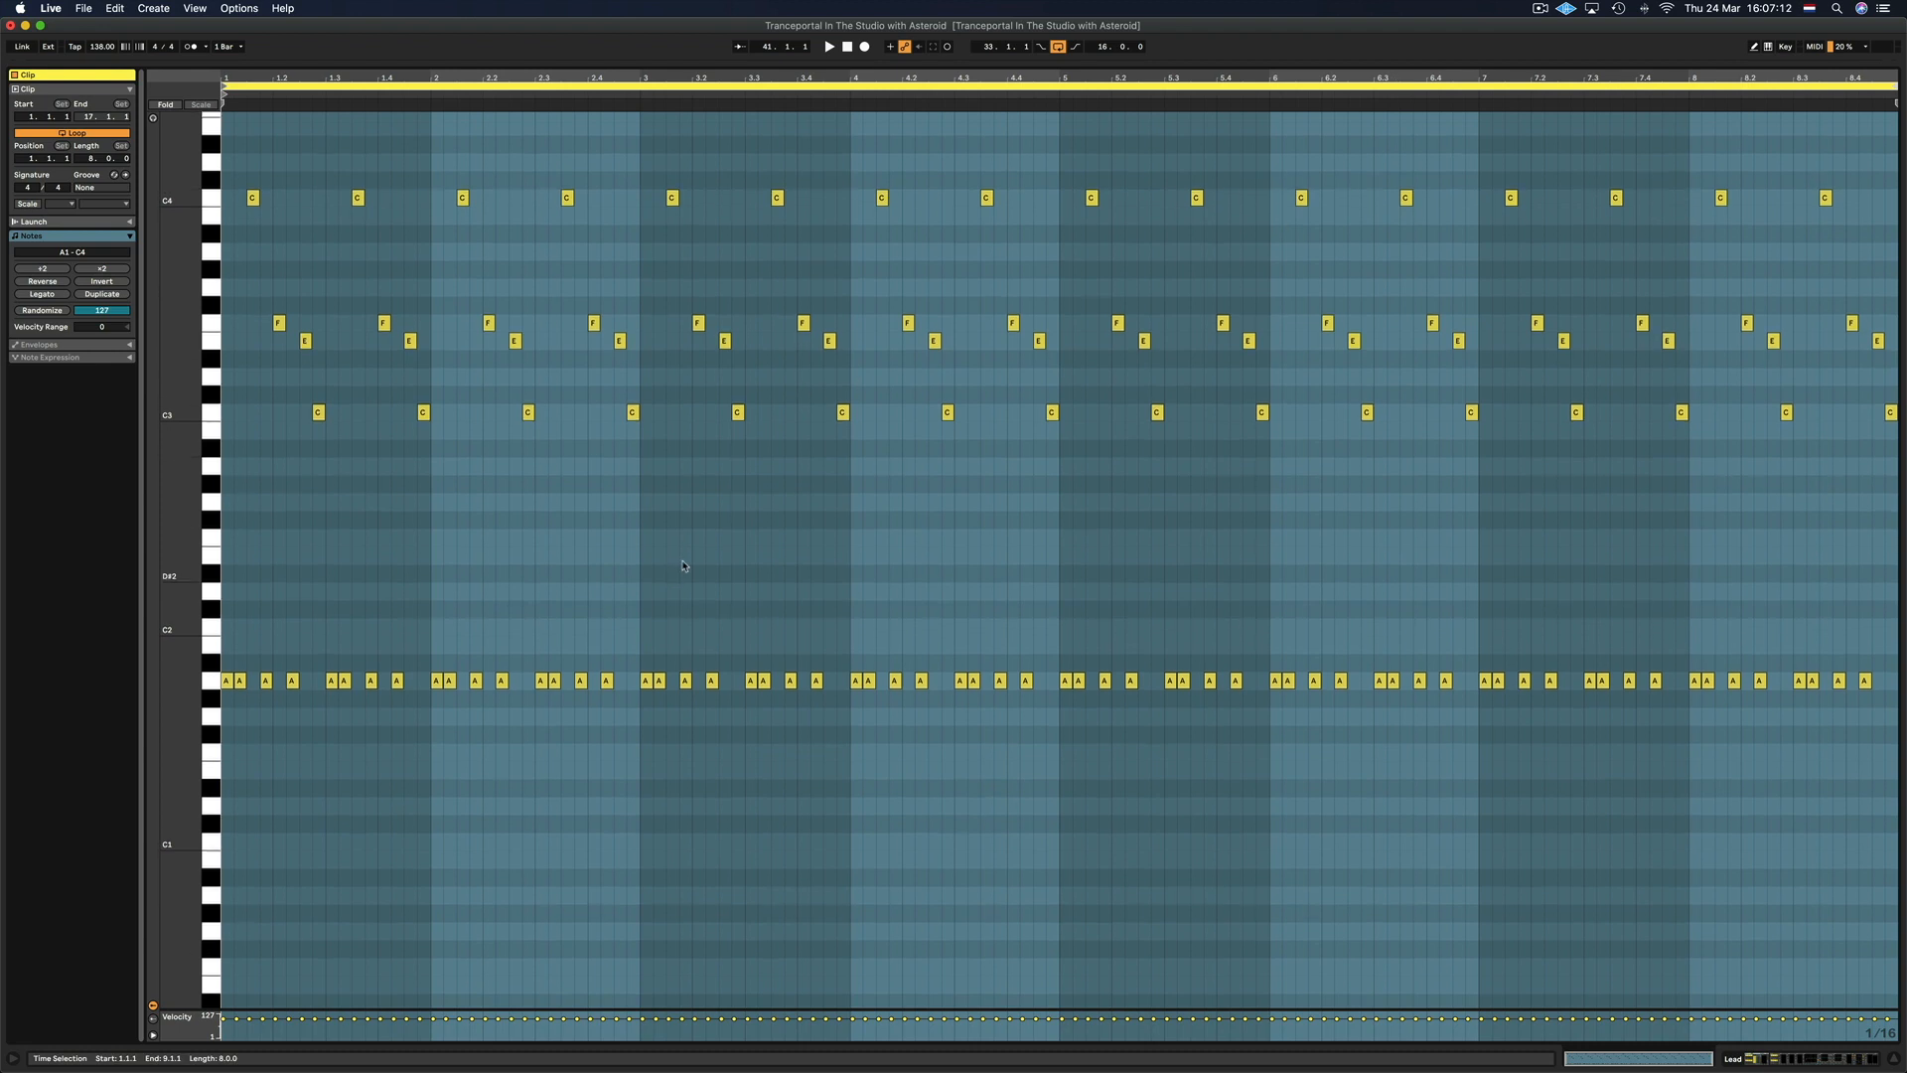
scroll(683, 390, "up", 4)
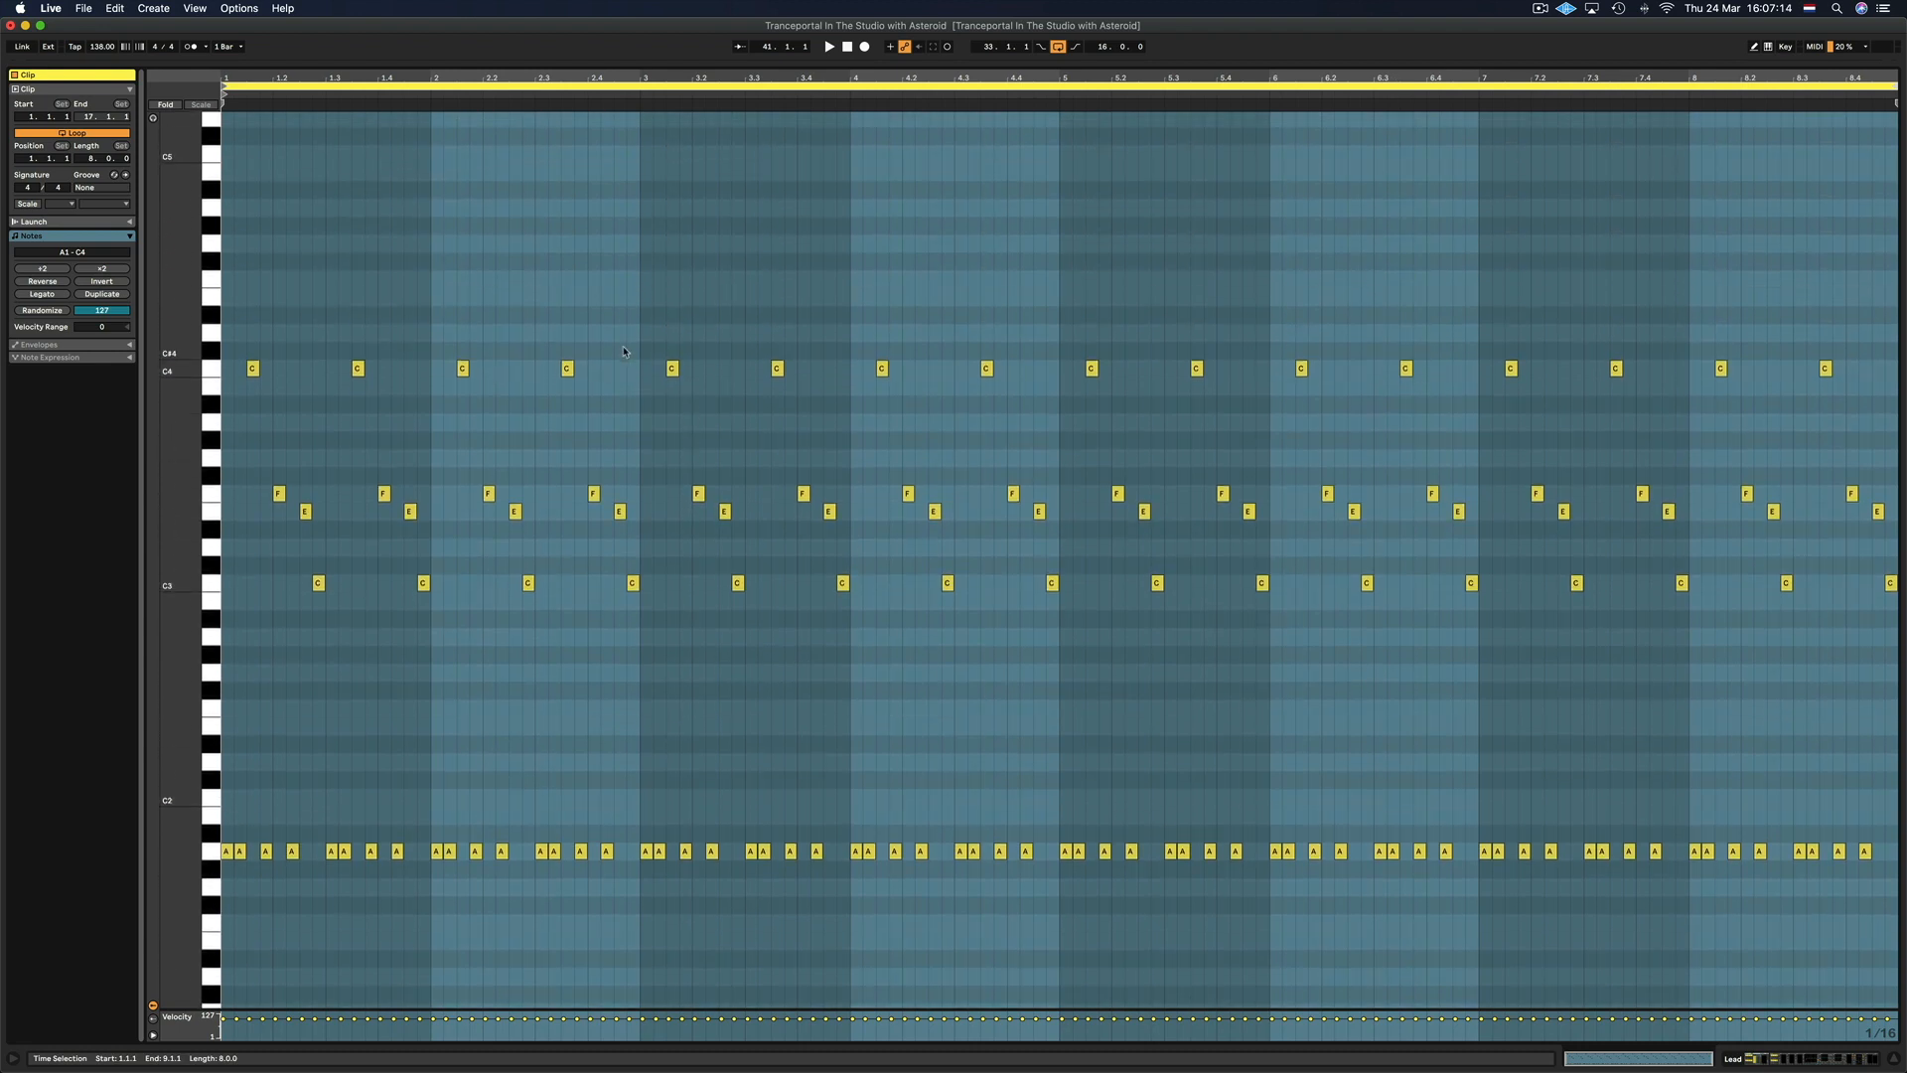
Raise the C4 notes in bar 3 to D4 and those in bar 4 to E4
left_click(662, 354)
left_click_drag(751, 371, 1626, 365)
key("Up")
key("Up")
key("Up")
key("Up")
key("Up")
key("Up")
Lower the C4 notes in bars 5, 6 and 7 to A3
key("Down")
key("Down")
key("Down")
left_click_drag(1386, 361, 1832, 363)
left_click_drag(1289, 400, 1331, 433)
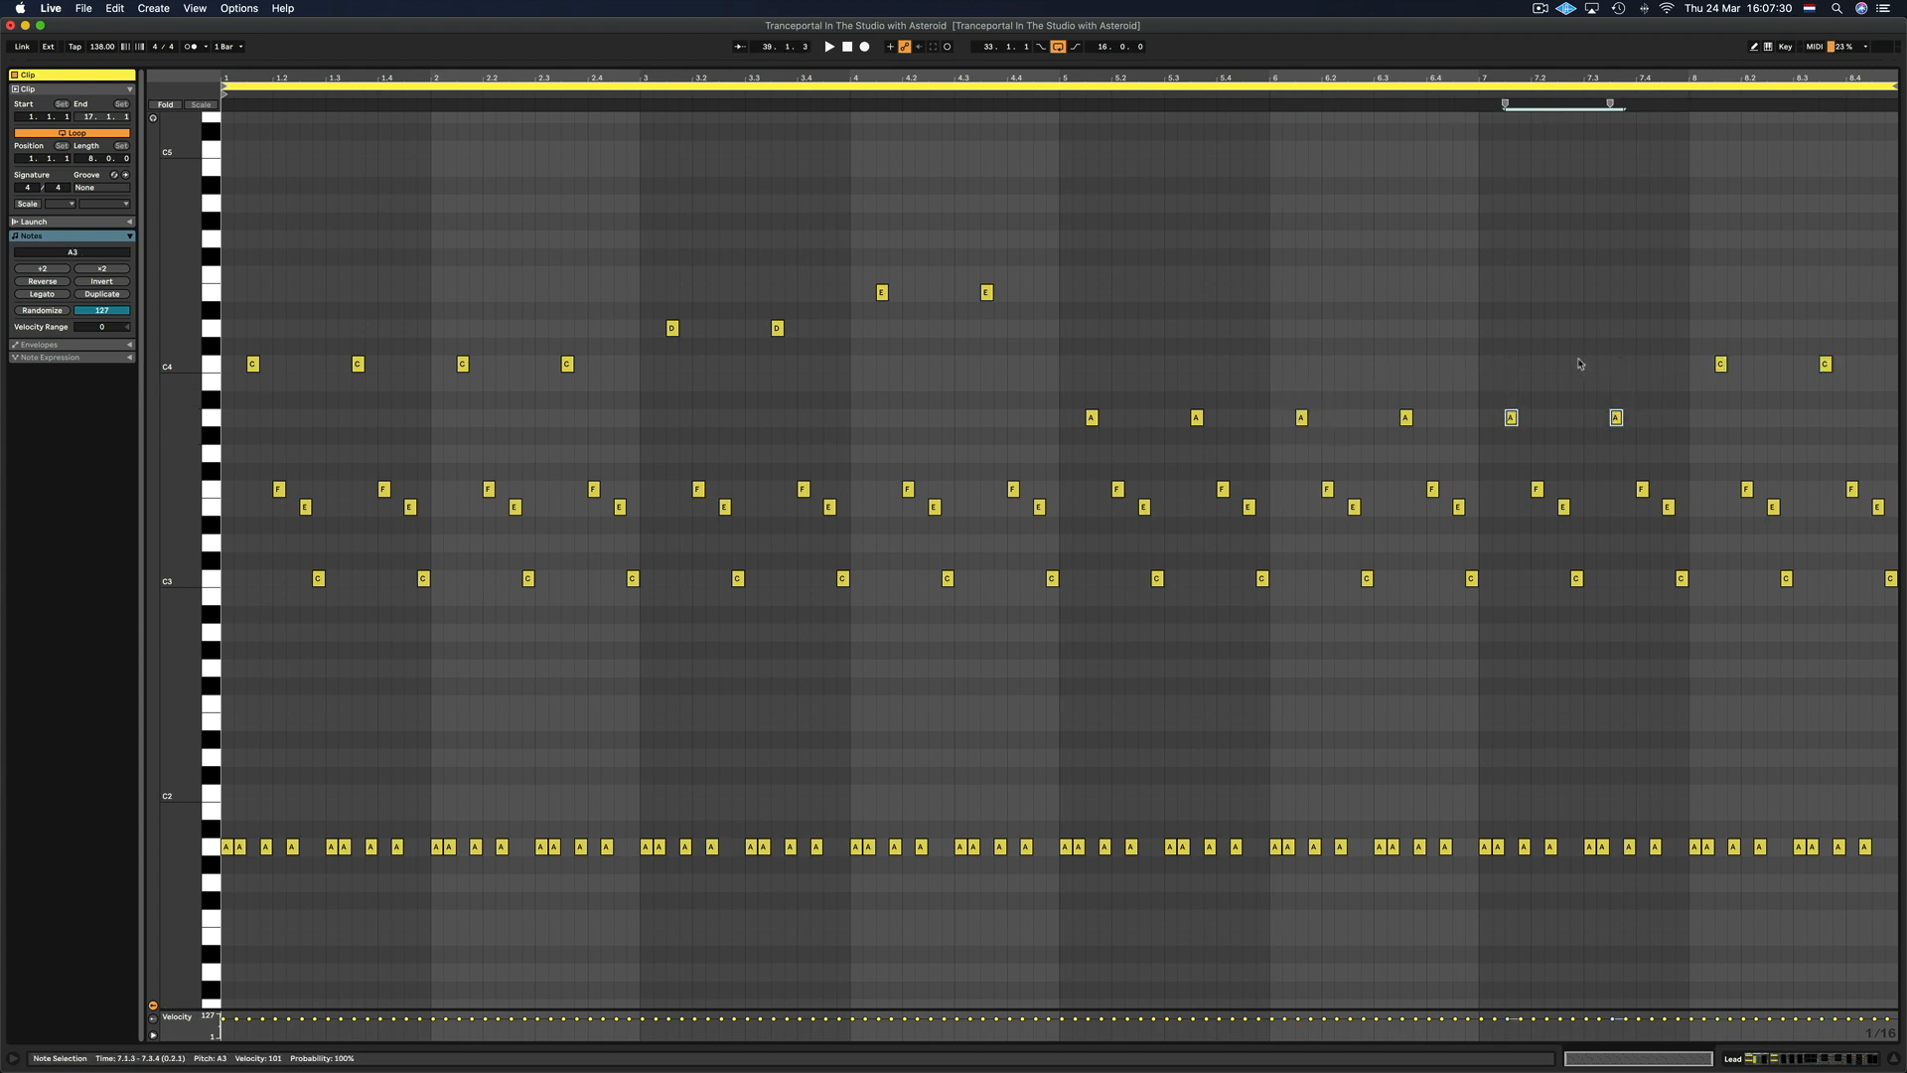
Lower the C4 notes in bar 8 to A3 and play the eight bars to check the melody
scroll(961, 593, "down", 1)
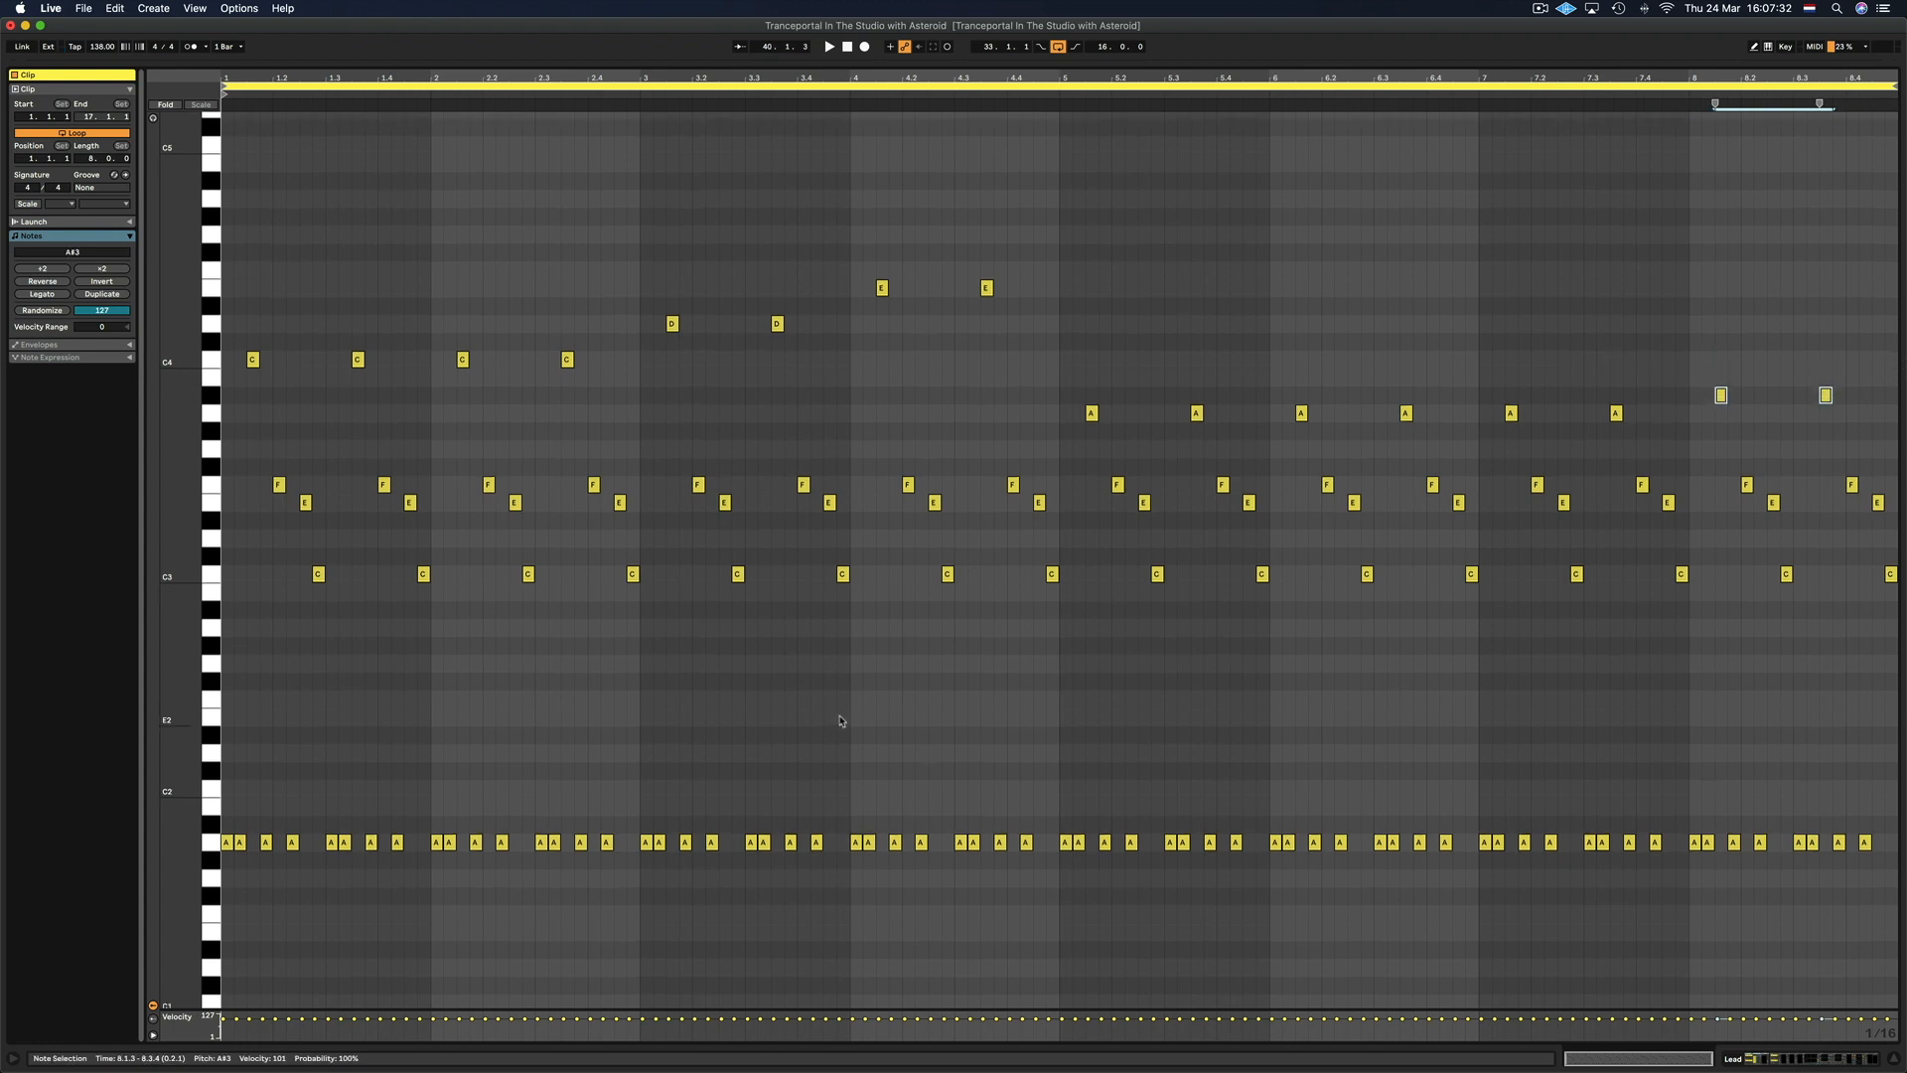
scroll(792, 751, "down", 1)
key("space")
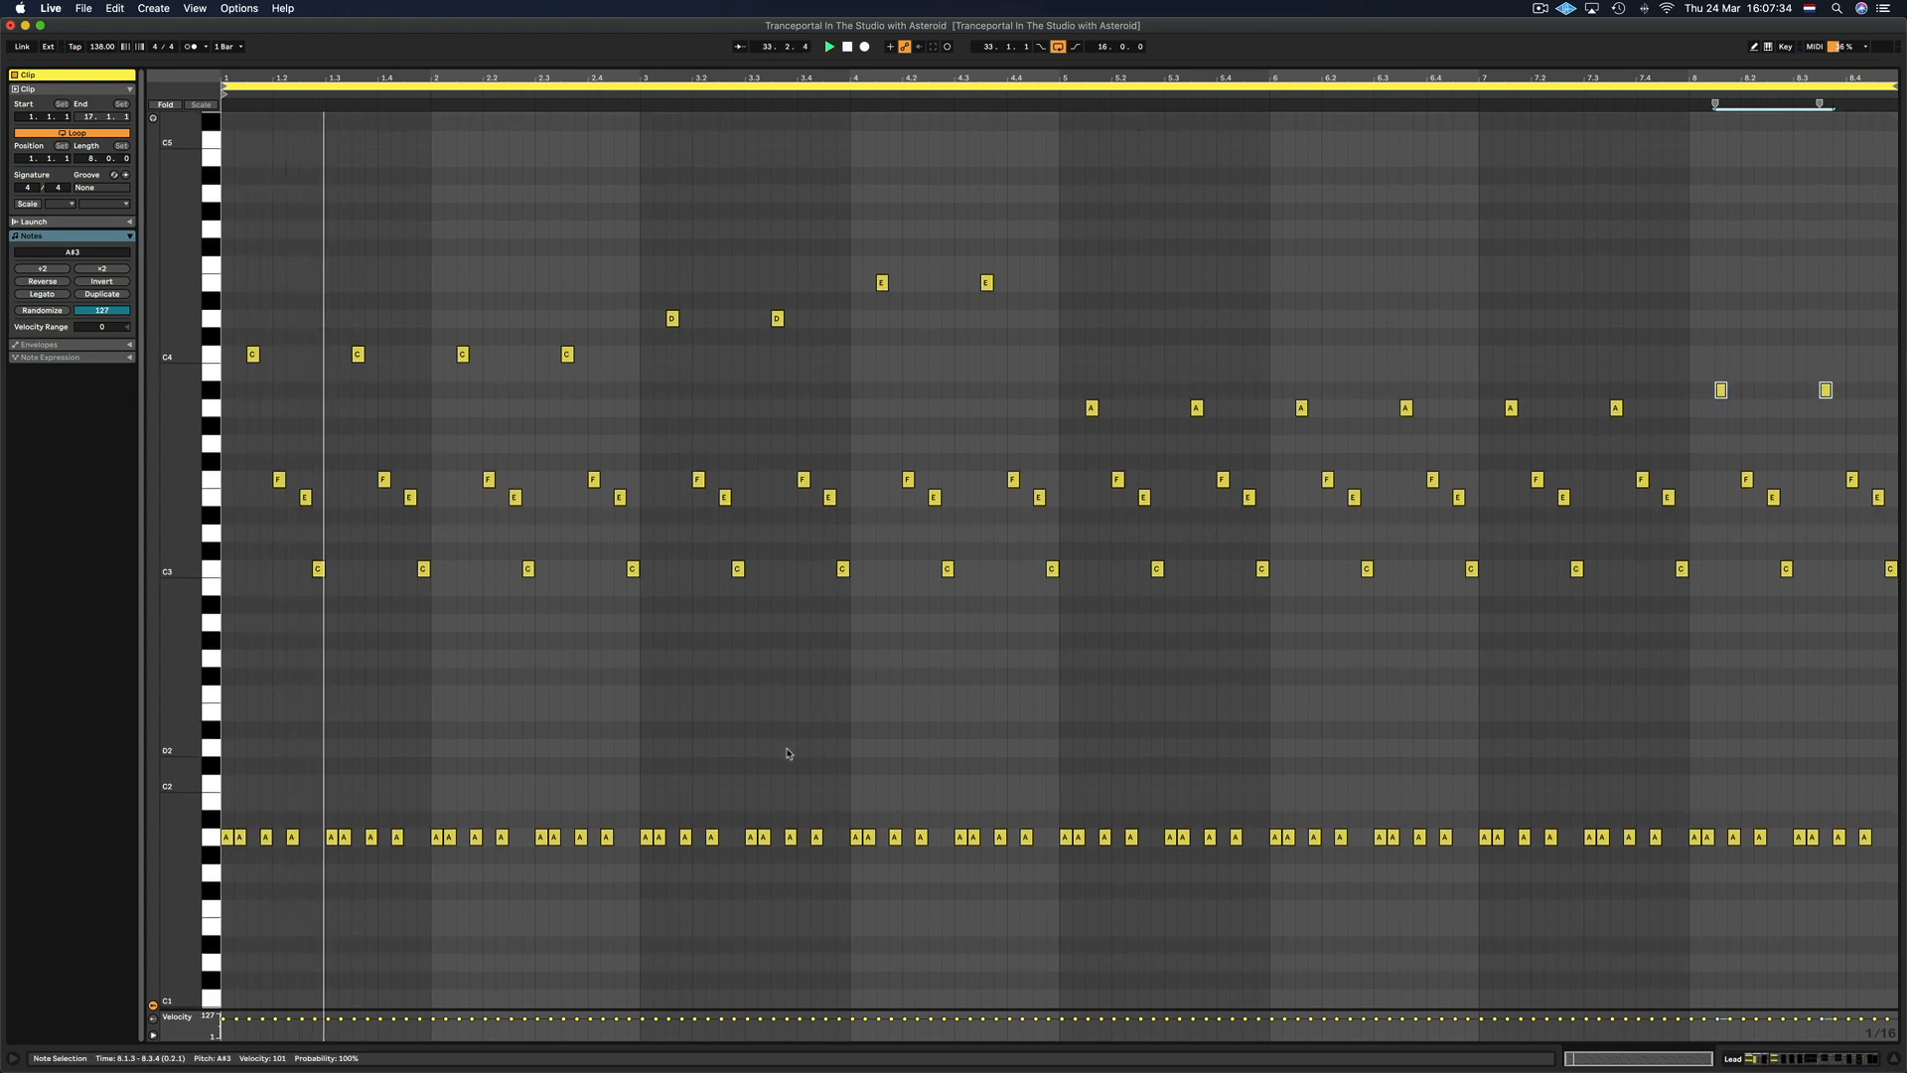
scroll(669, 787, "down", 1)
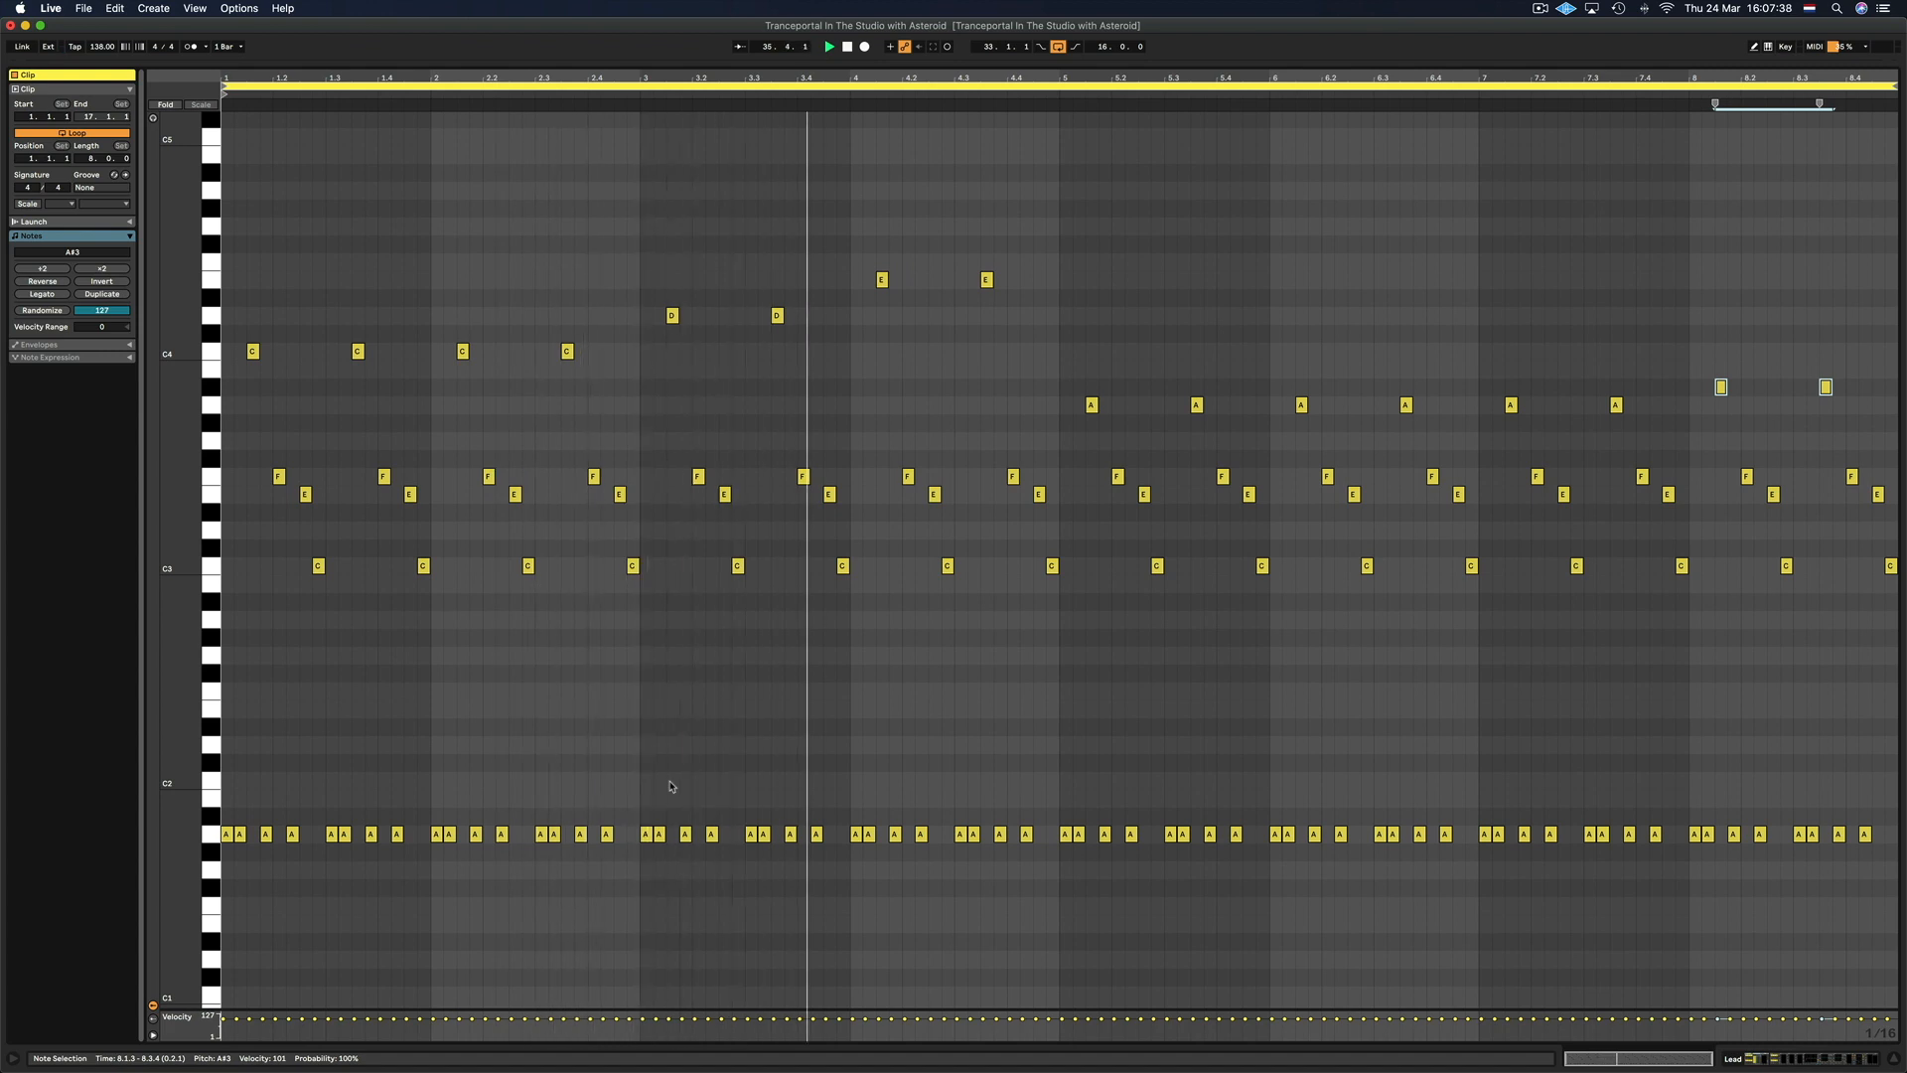
left_click_drag(1690, 378, 1888, 395)
key("Down")
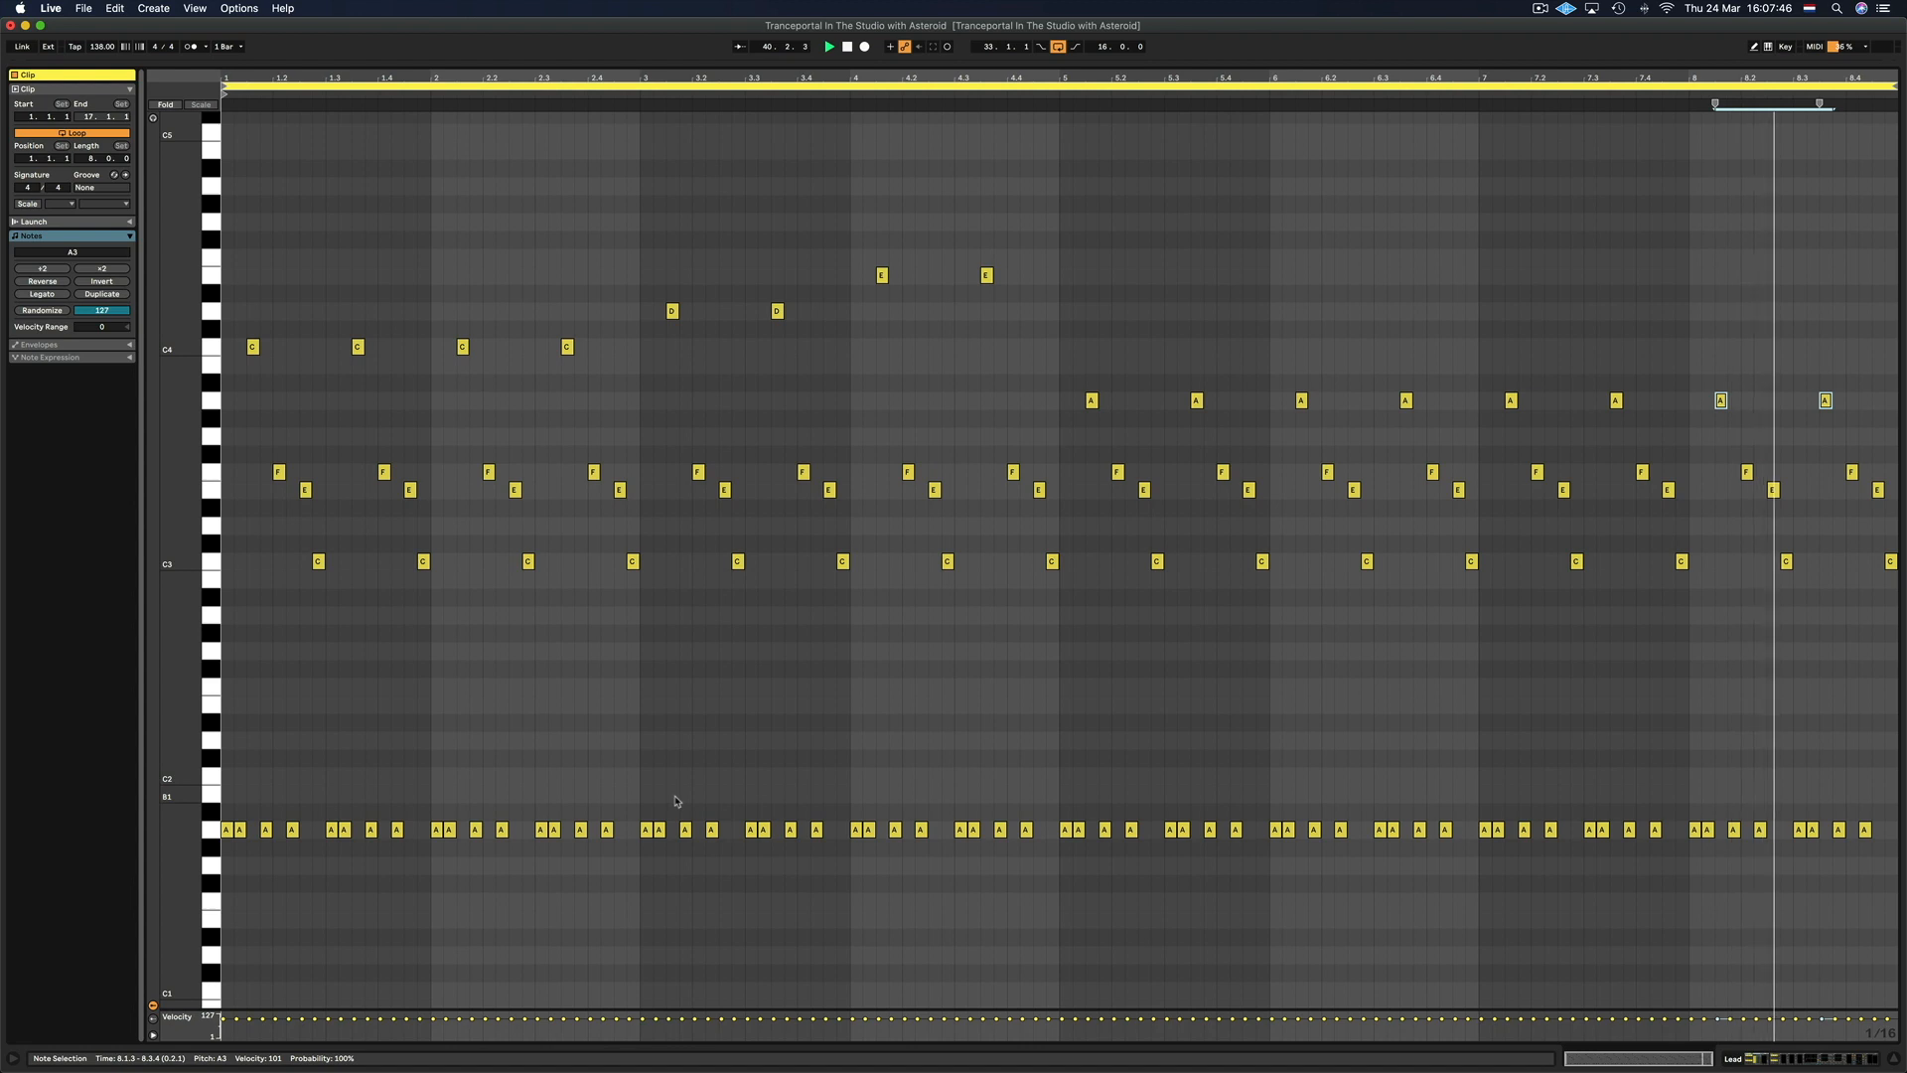
key("space")
Raise the A1 bass notes in bars 3 and 4 to C2
scroll(775, 589, "up", 1)
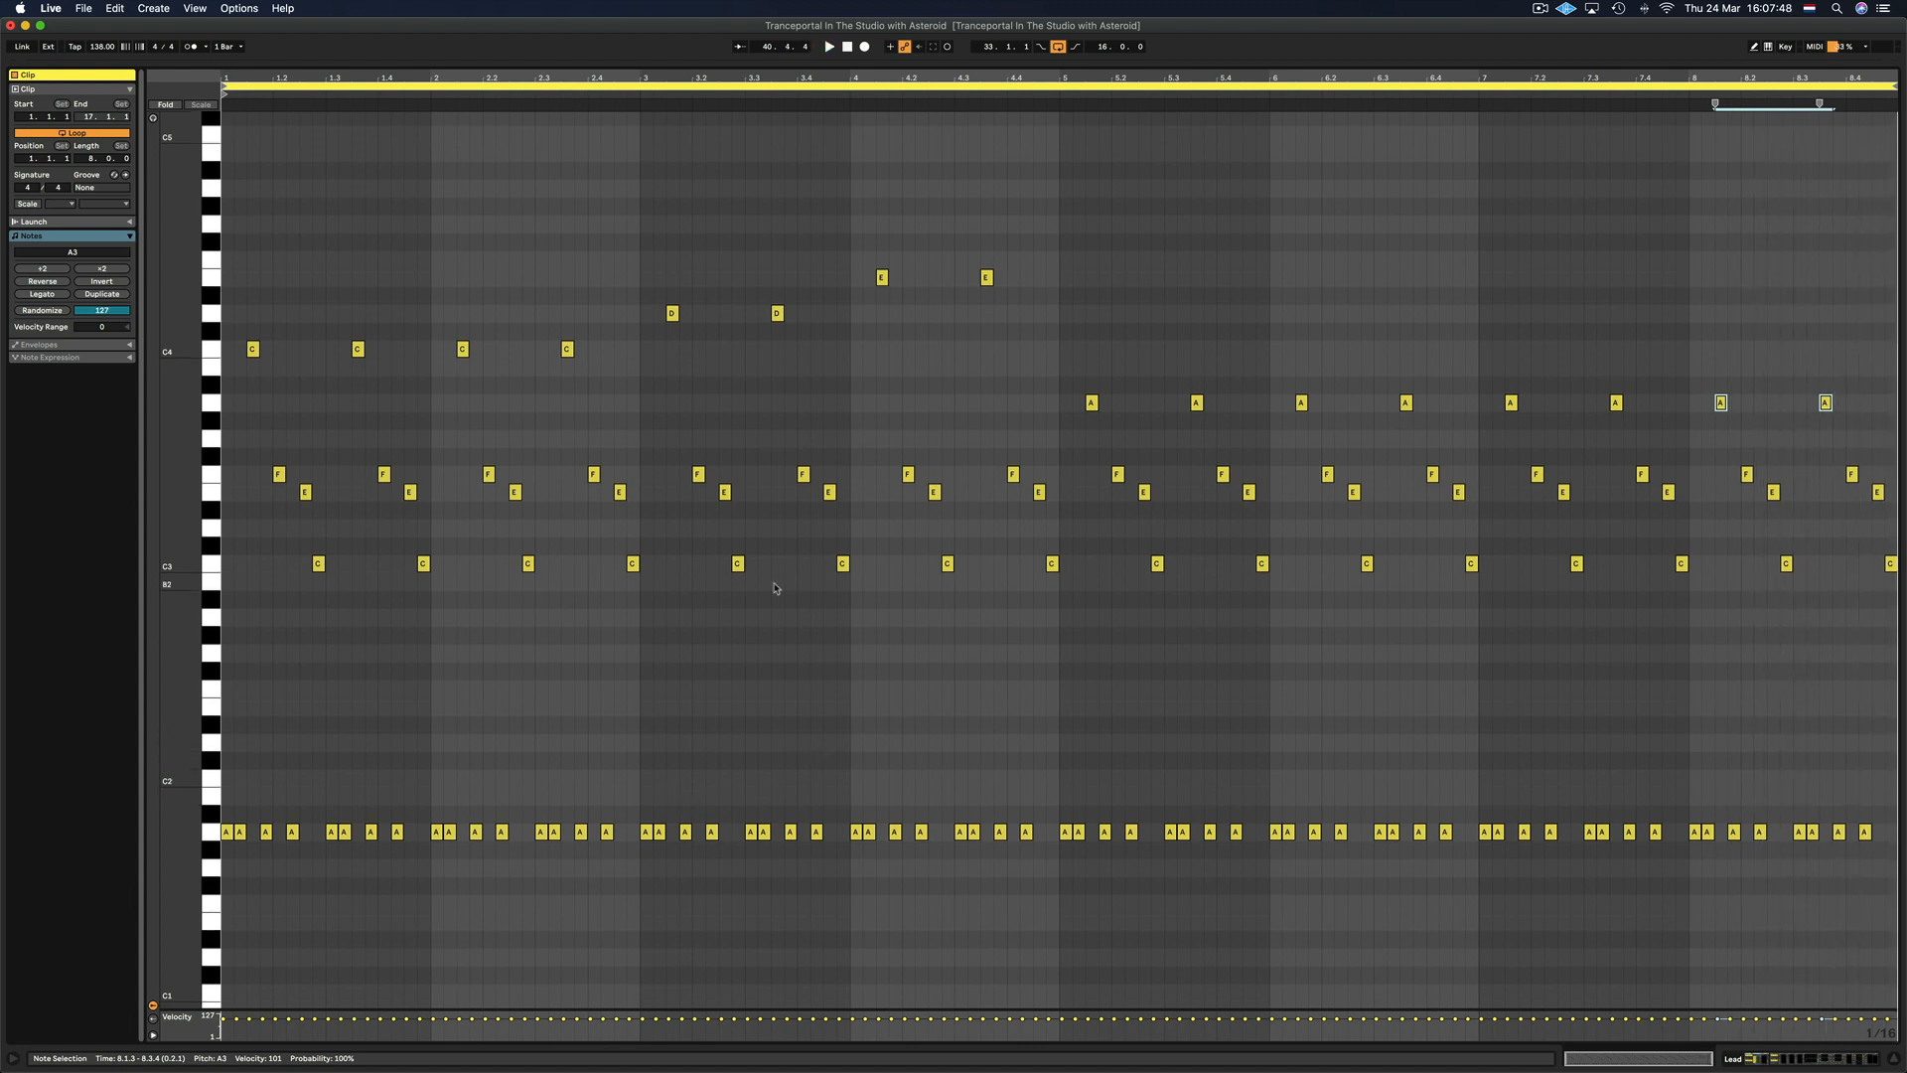
scroll(576, 420, "up", 1)
left_click_drag(246, 240, 1883, 437)
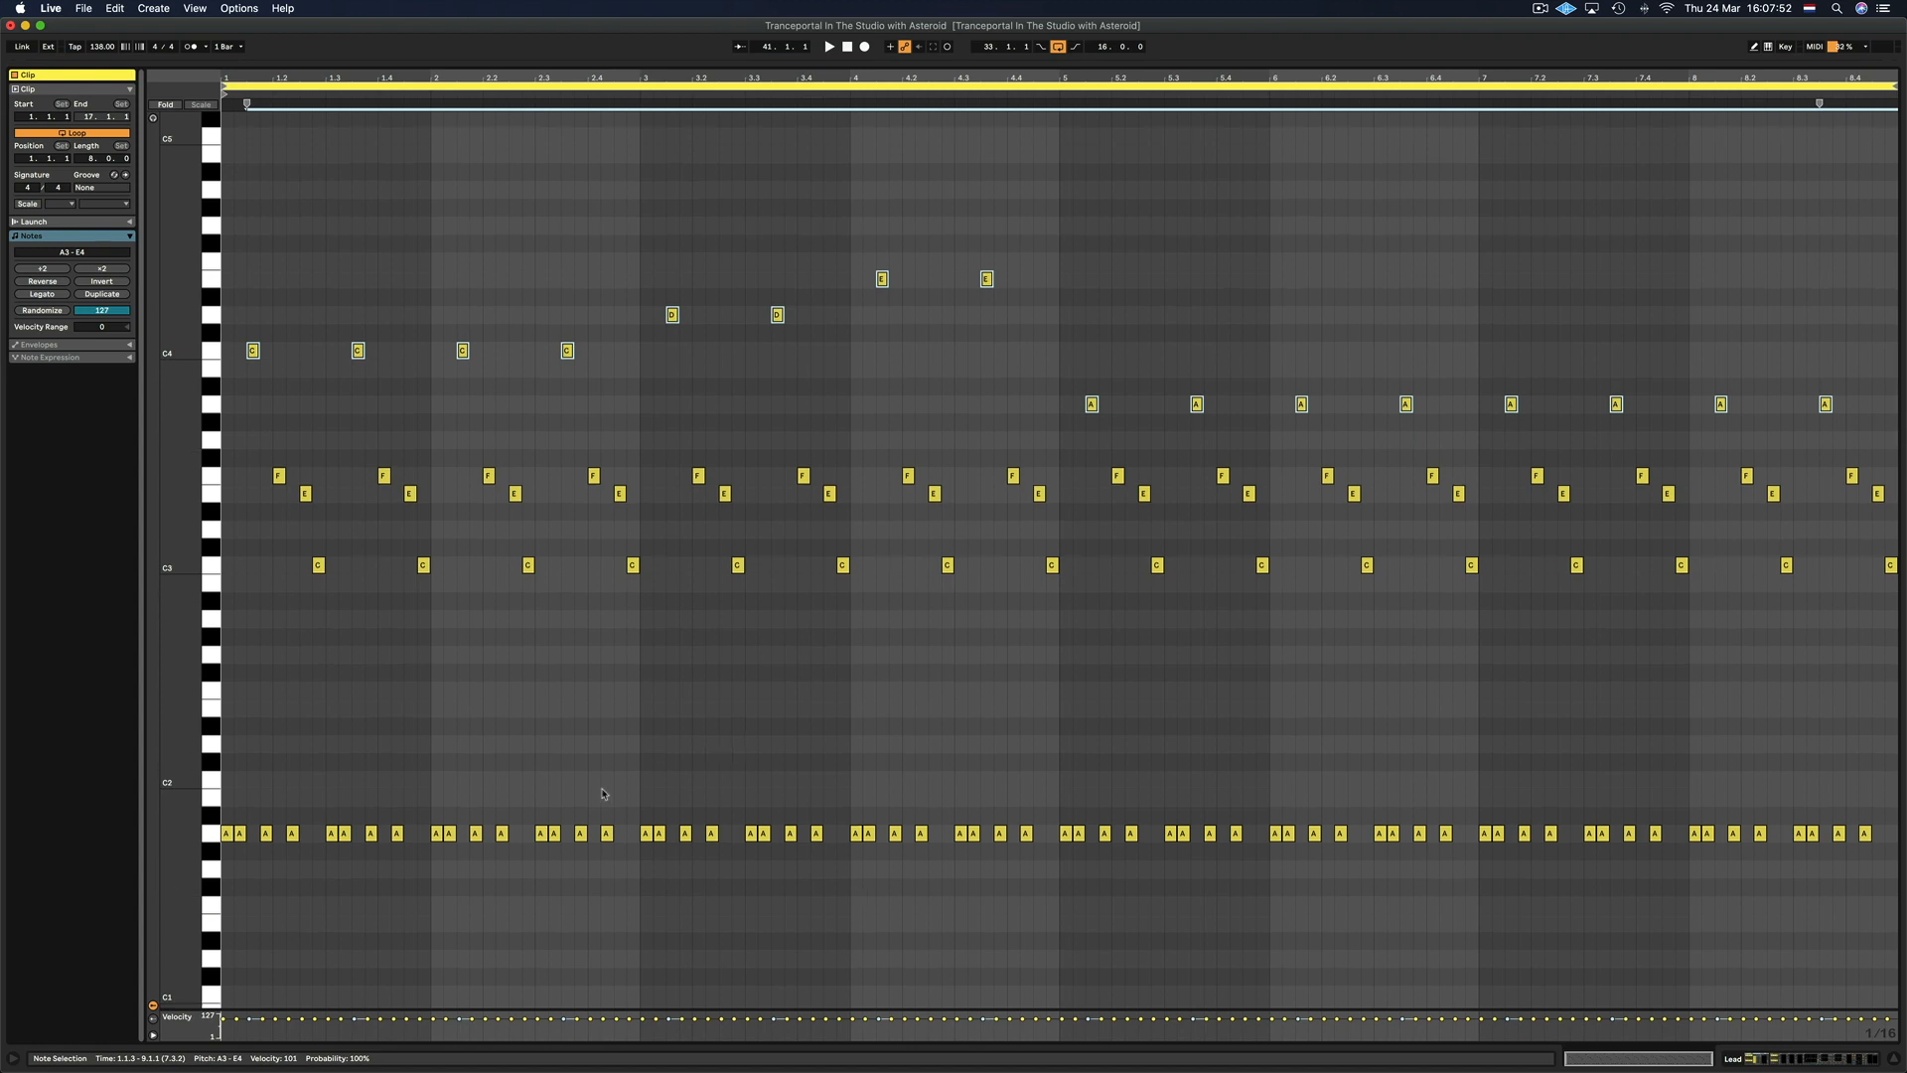
left_click_drag(639, 792, 984, 881)
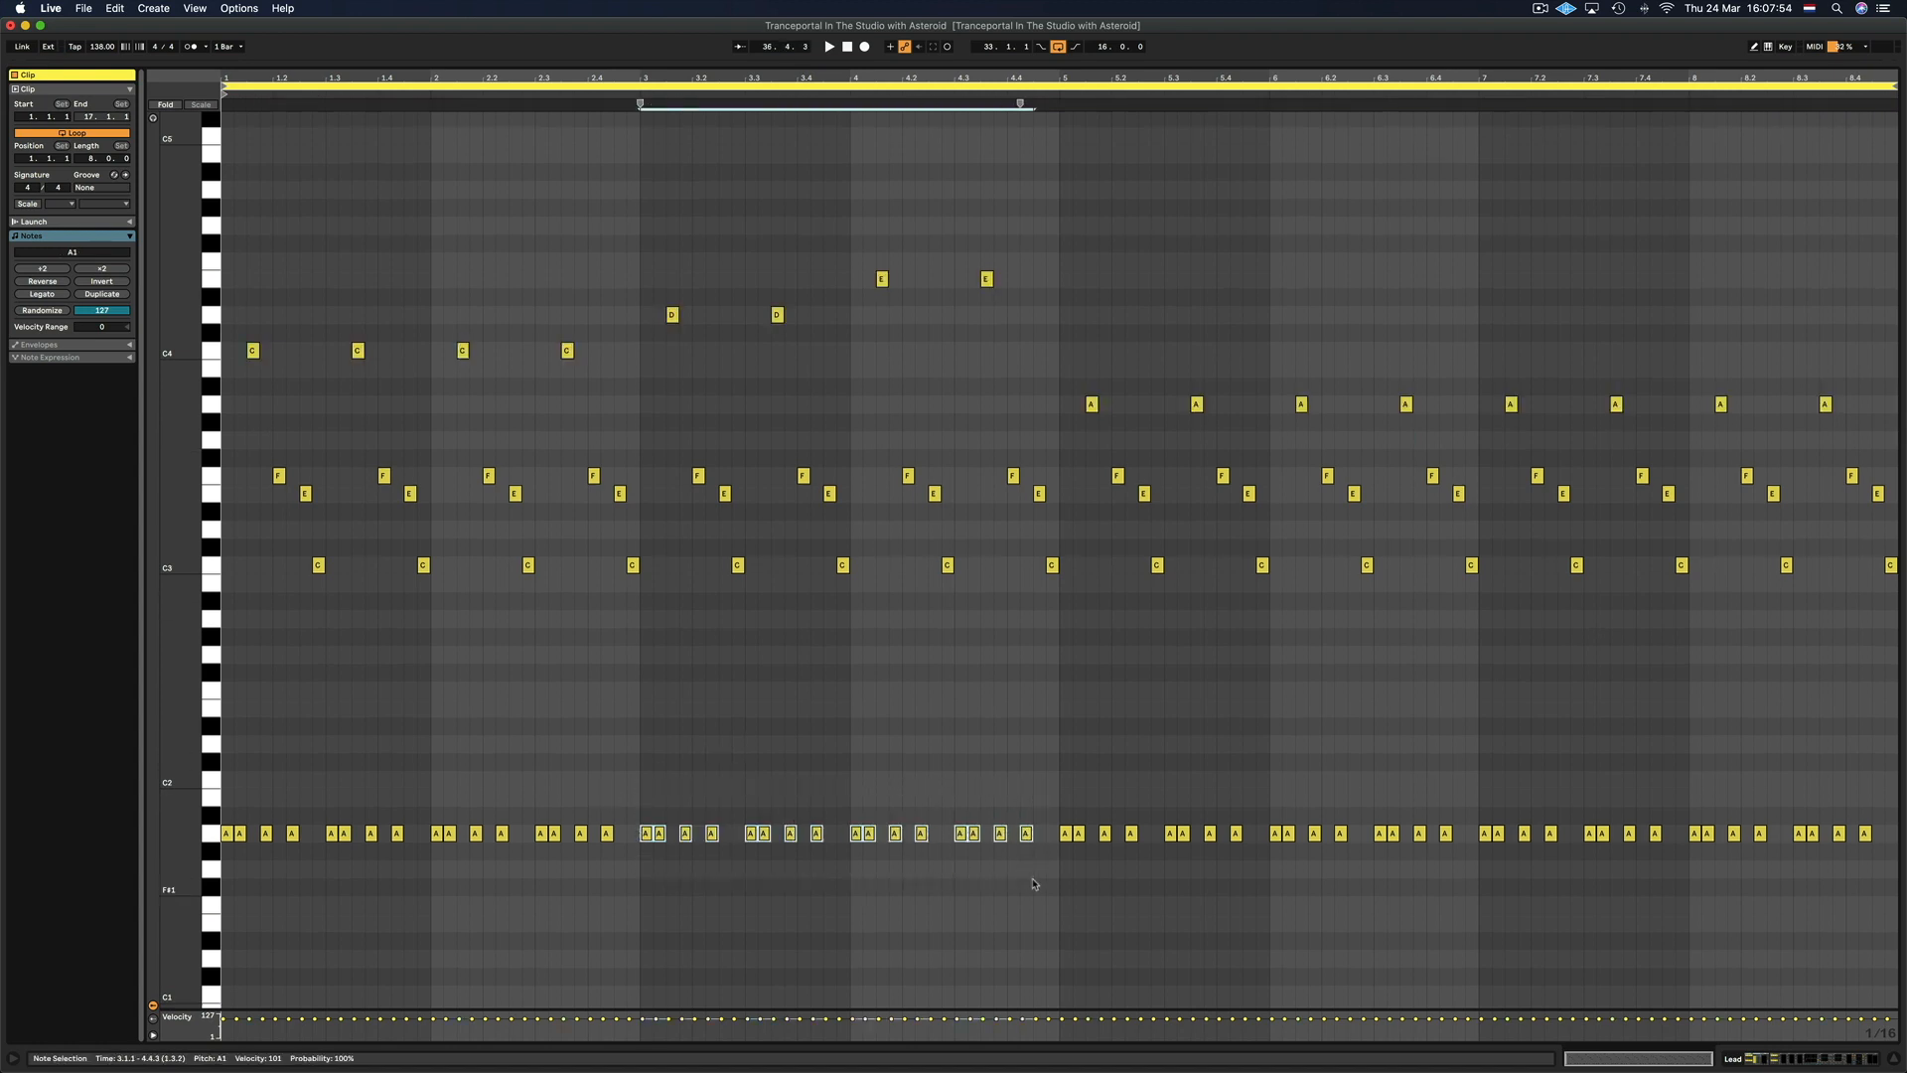
key("Up")
key("Up")
key("Up")
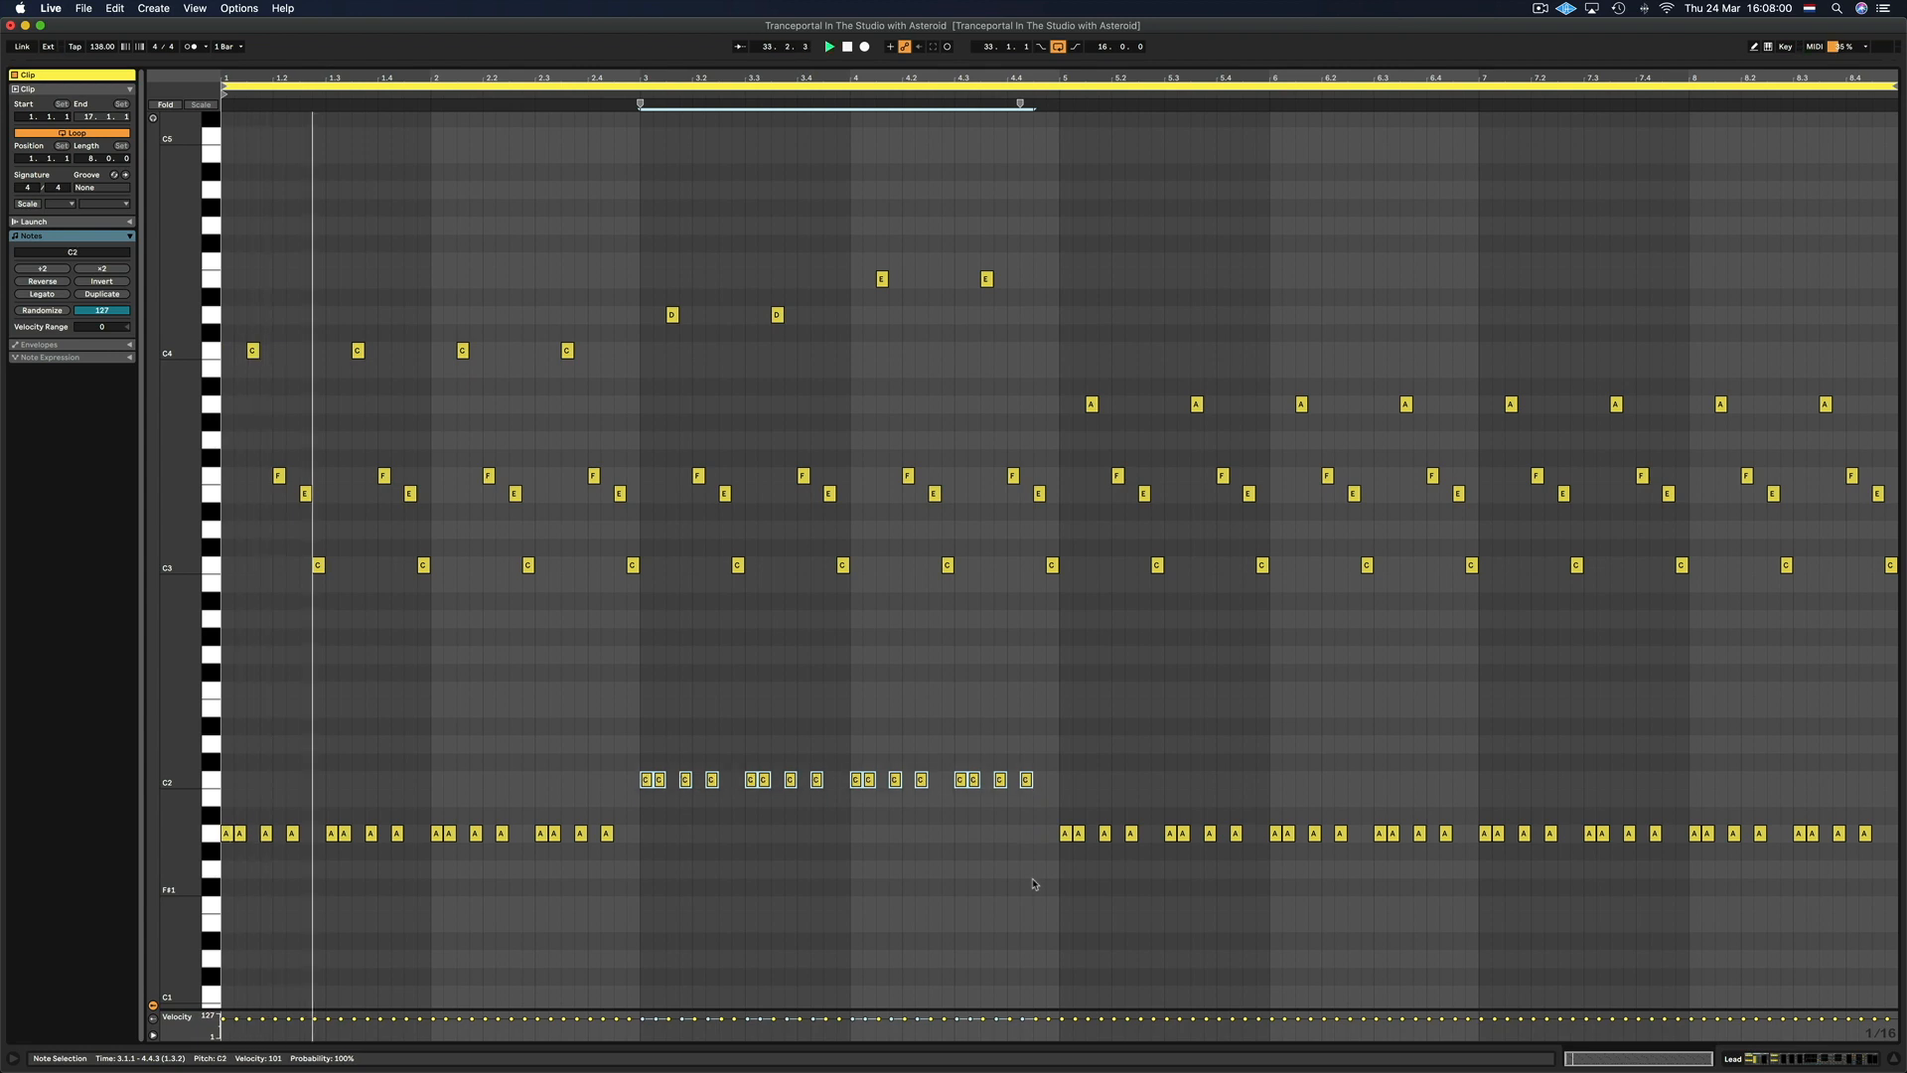
Lower the A1 bass notes in bars 5 to 8 to F1
left_click_drag(973, 805, 1902, 934)
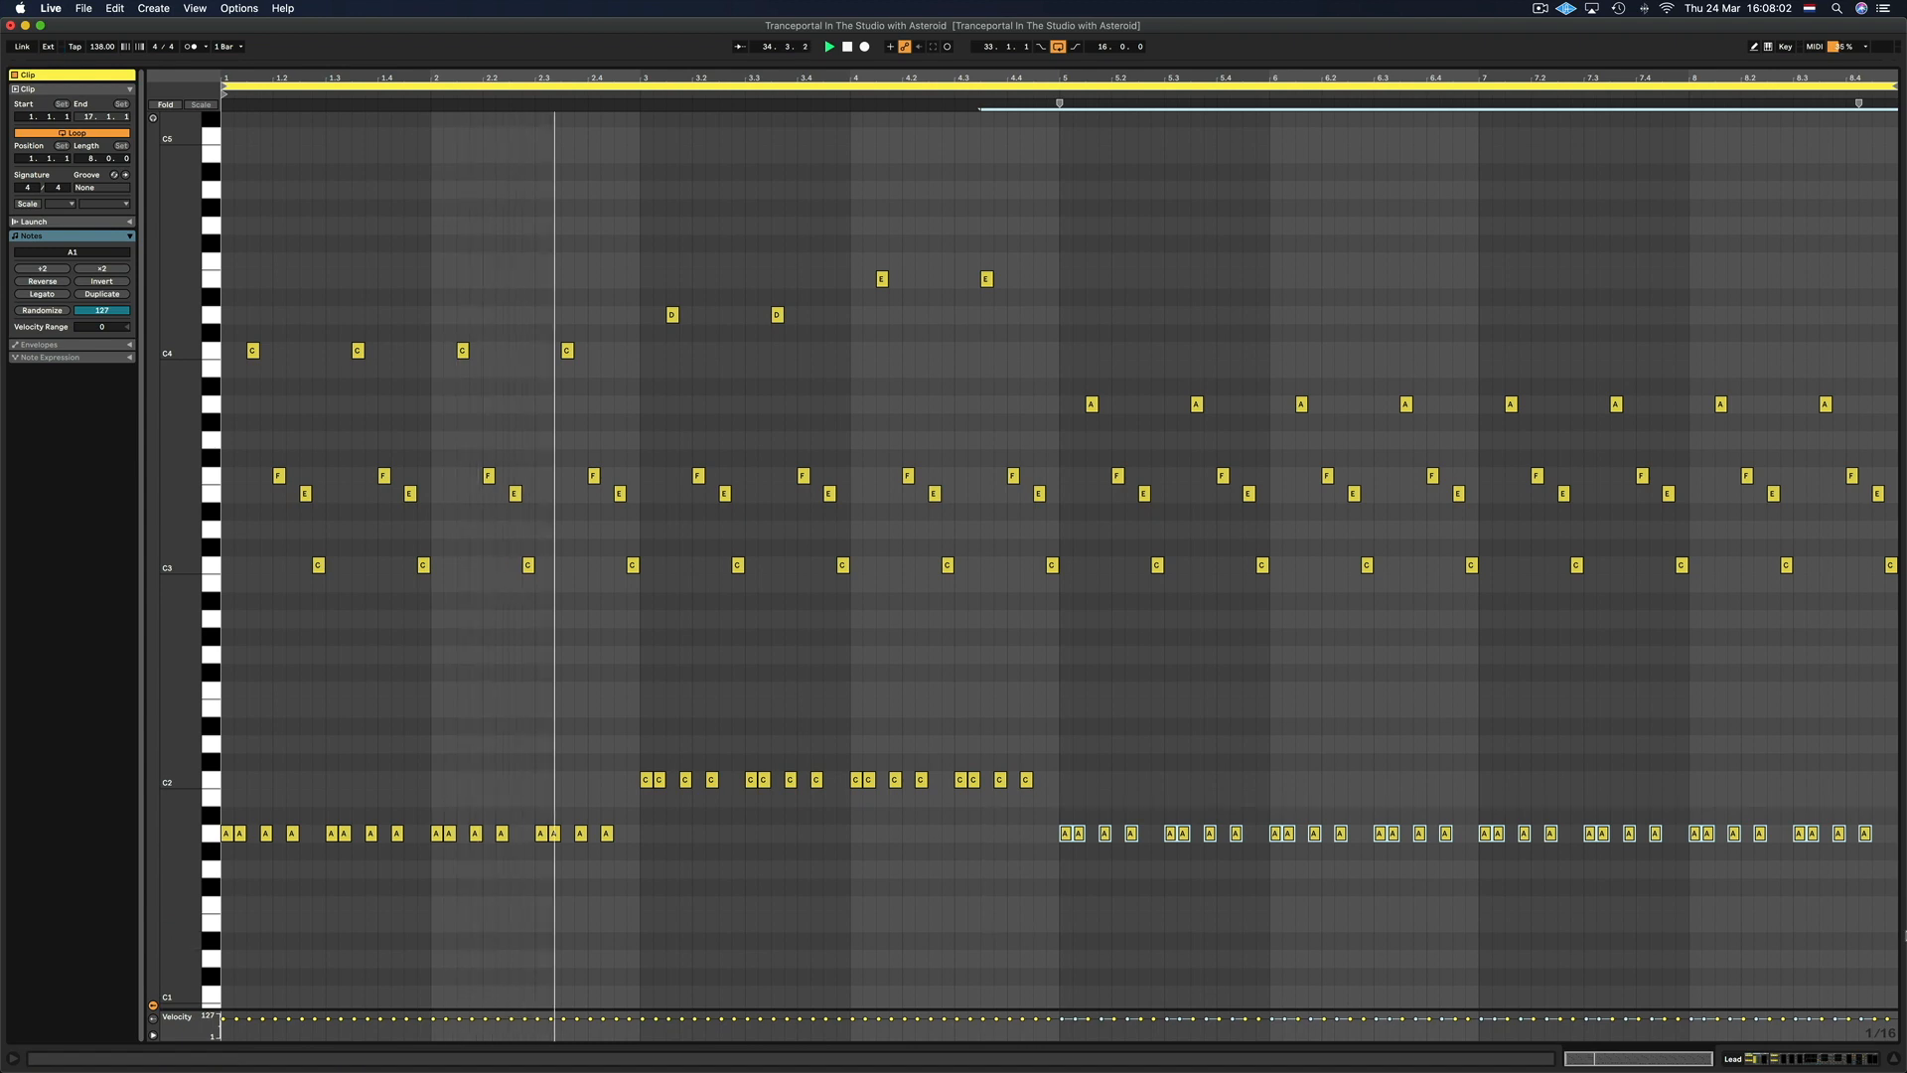
key("Down")
key("Down")
key("Down")
key("Down")
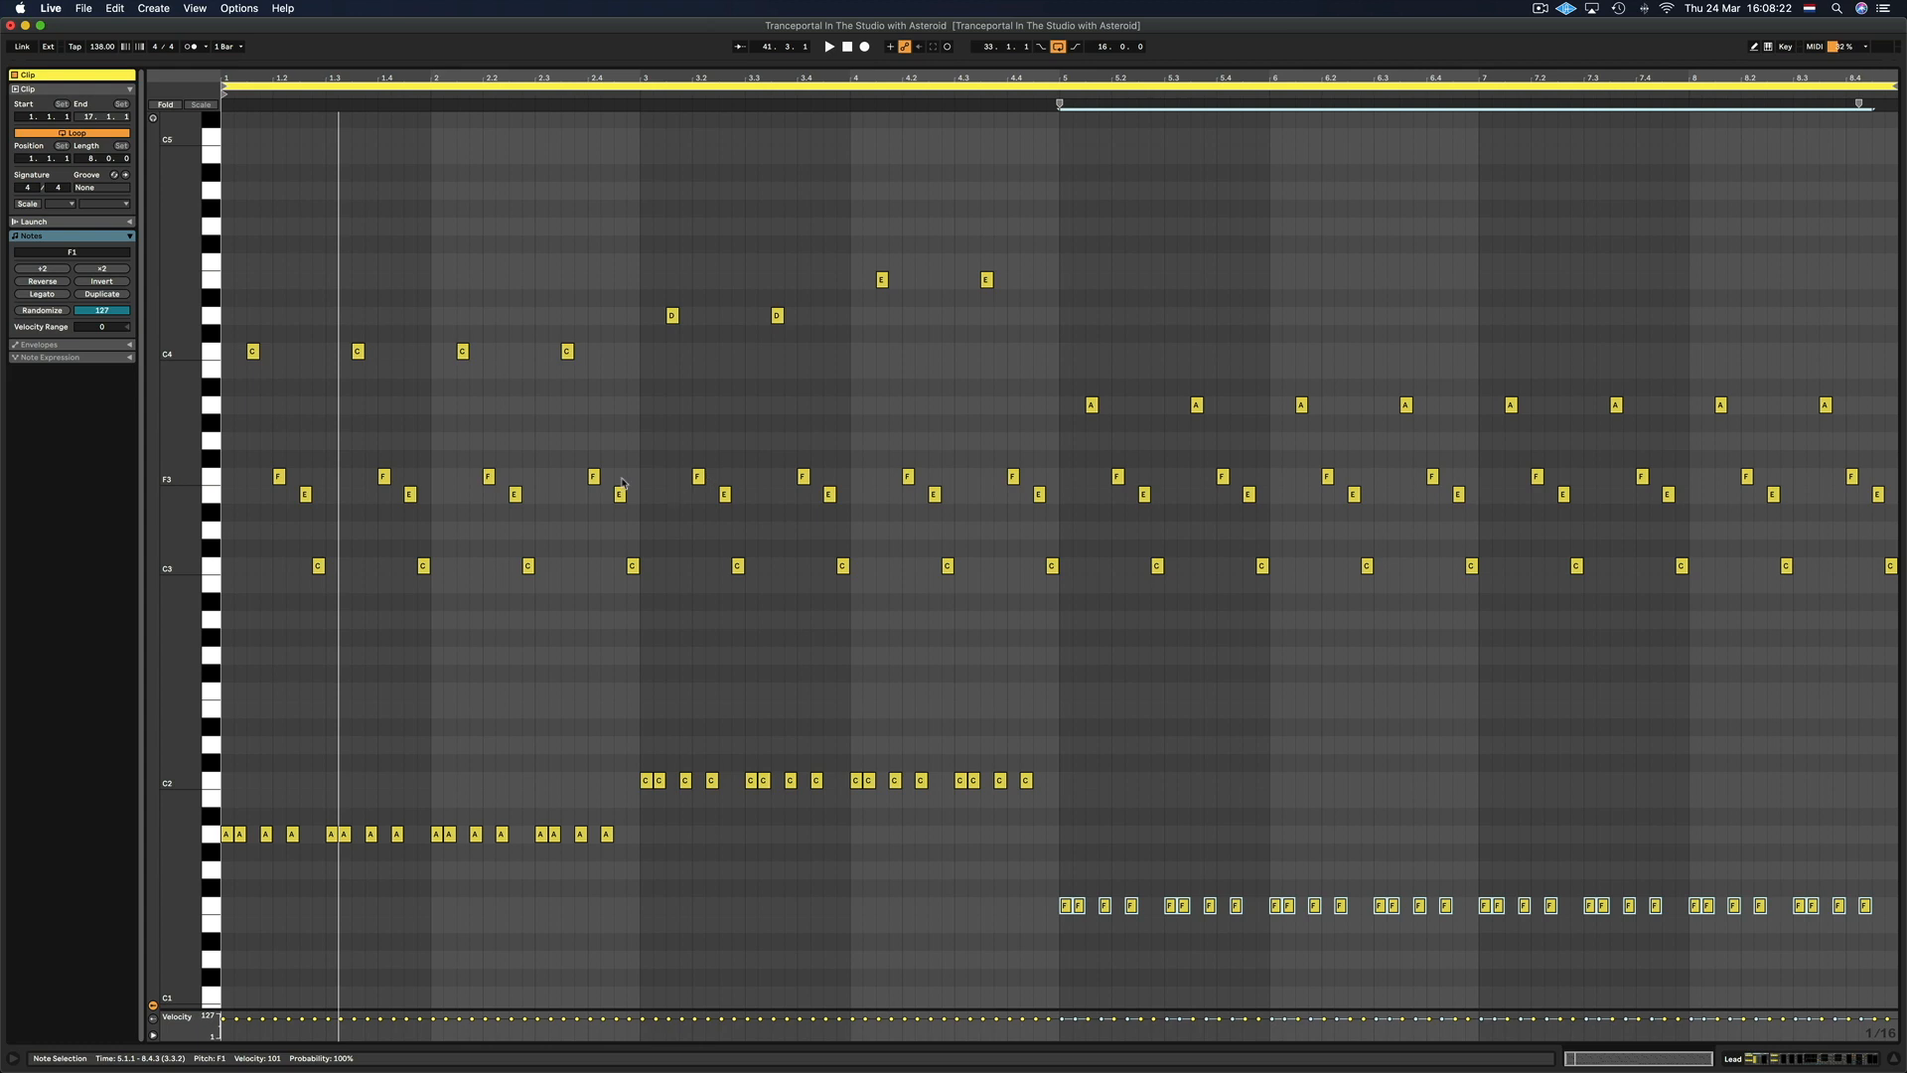
Lower the C3 notes in bars 3 and 4 to B2 and those in bars 5 to 8 to A2
left_click_drag(215, 480, 204, 567)
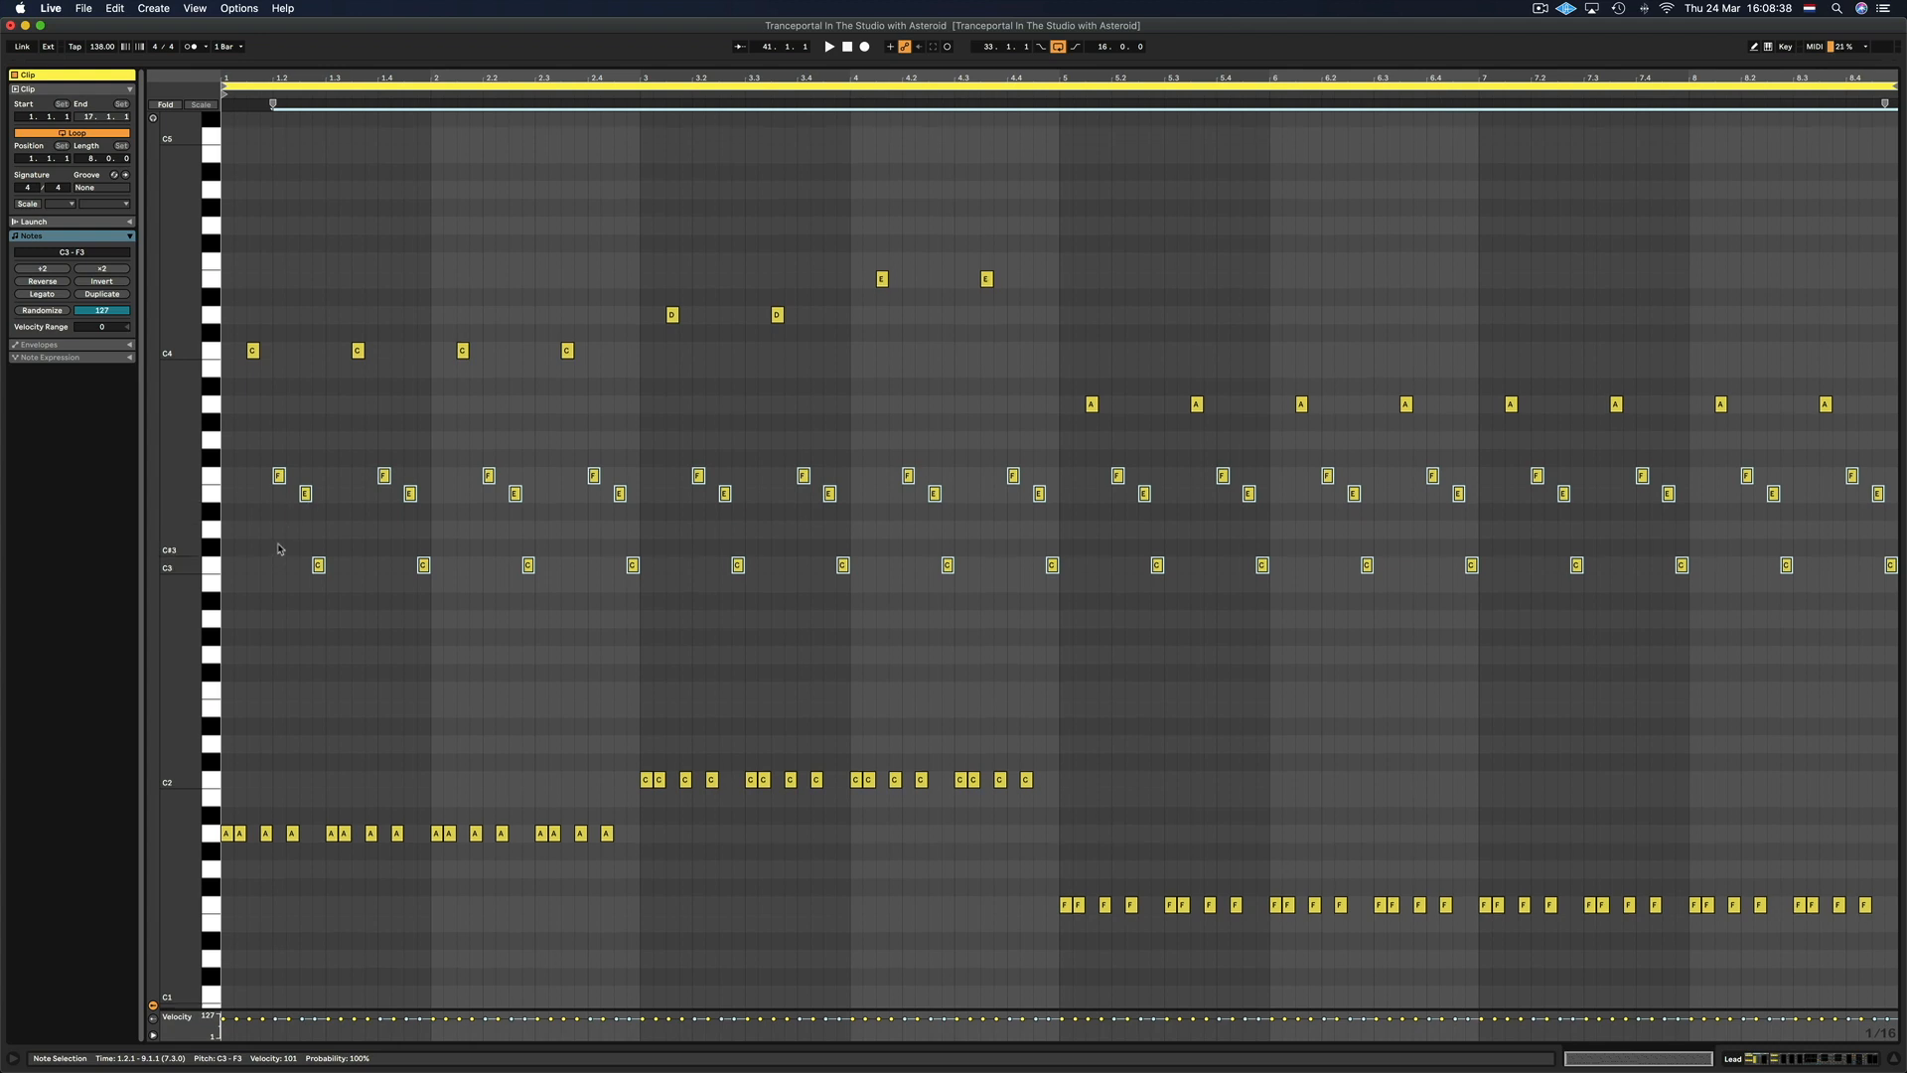
left_click_drag(674, 539, 1821, 606)
key("Down")
key("Down")
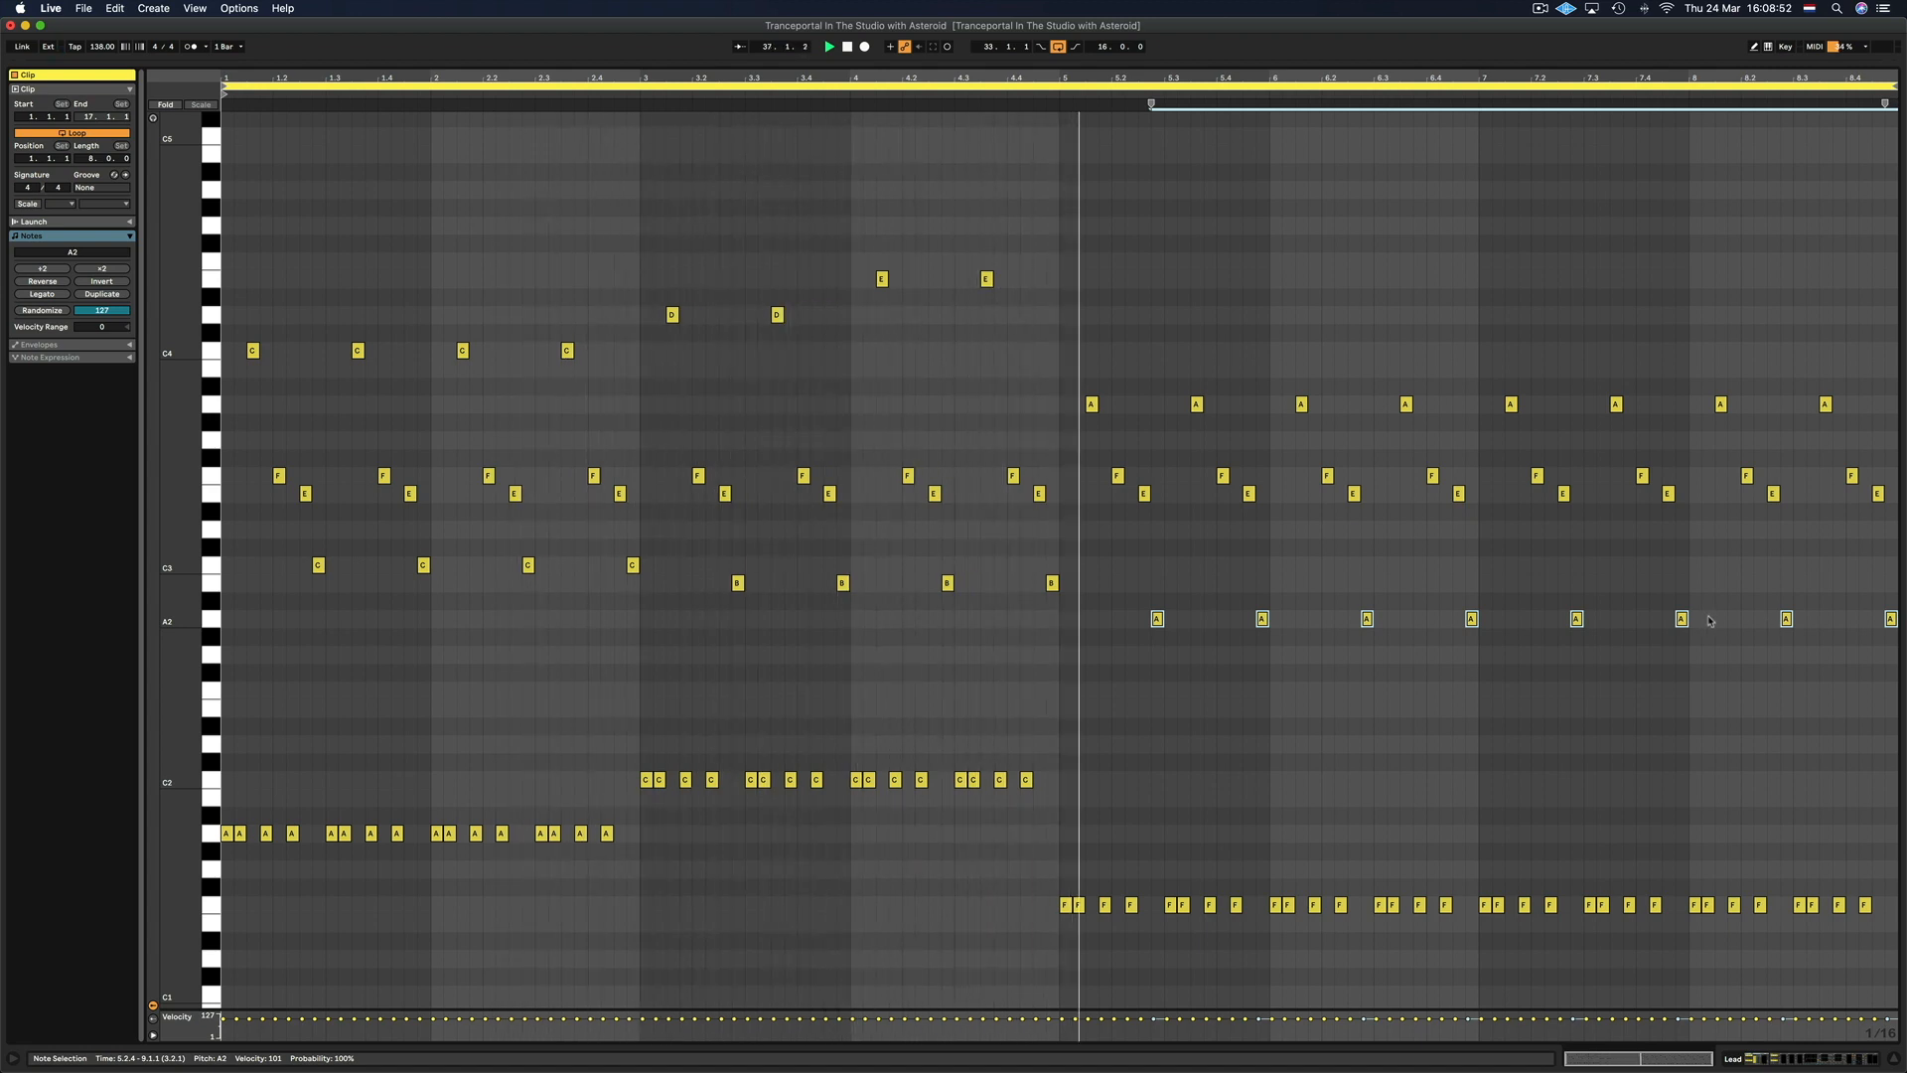
Raise the two A3 notes in each of bars 6 and 8 to B3 and C4
left_click(1319, 406)
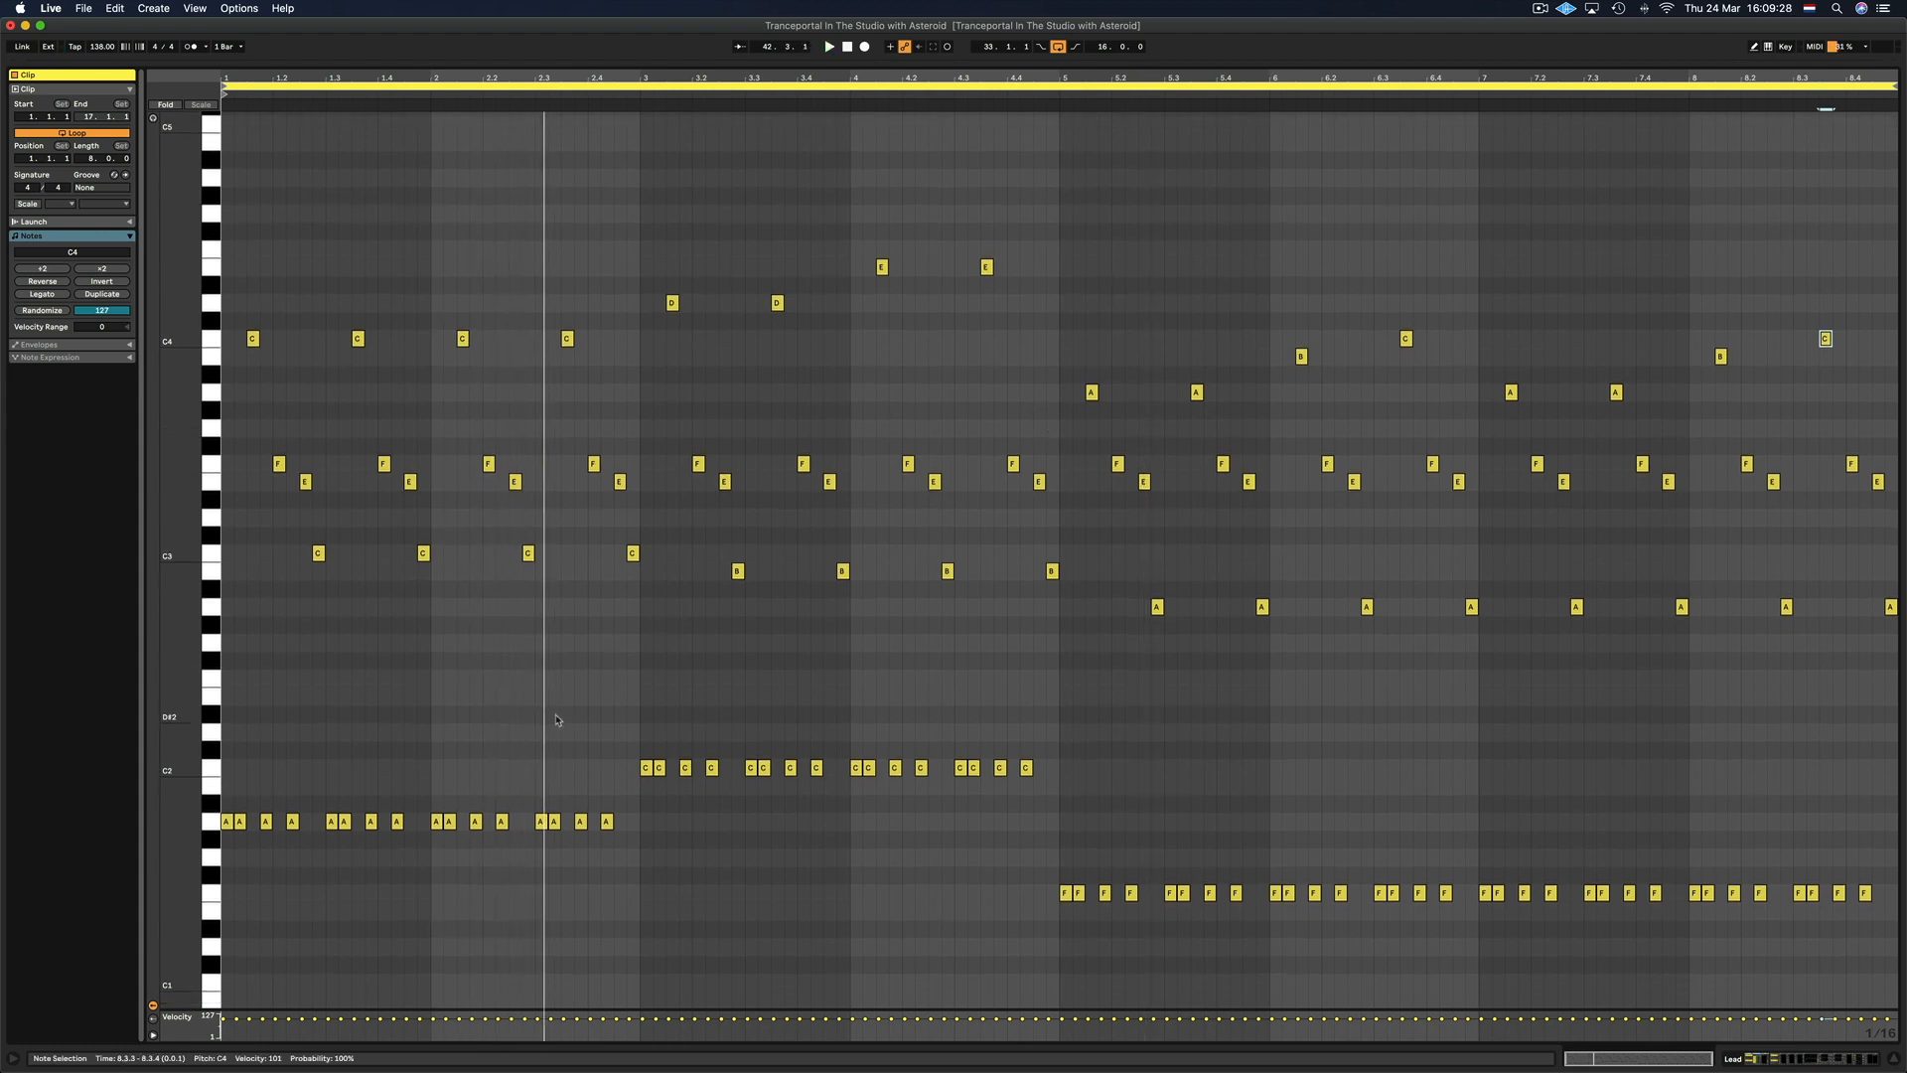
Examine the C2 bass notes in bars 3 and 4 and the melody notes above them
scroll(544, 735, "down", 1)
left_click_drag(546, 752, 956, 761)
scroll(1026, 765, "up", 1)
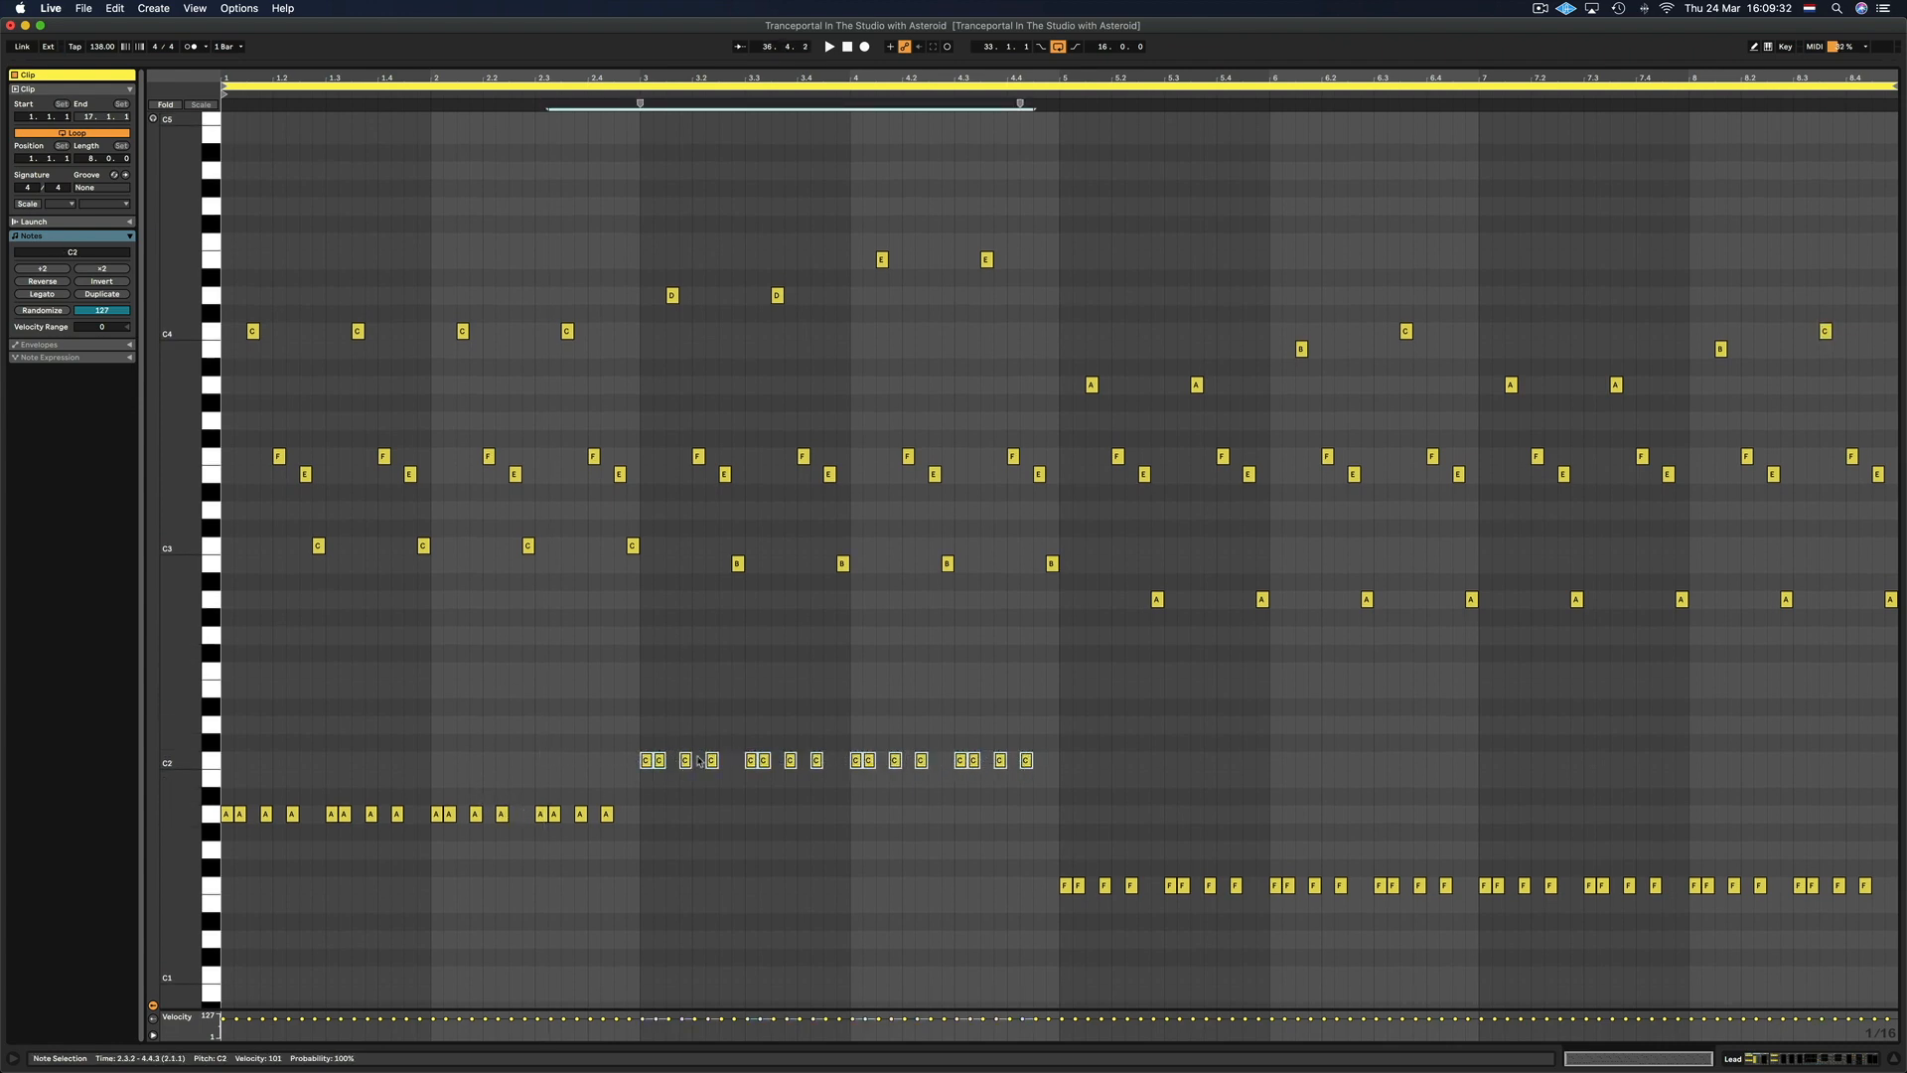
scroll(699, 761, "down", 1)
scroll(443, 442, "up", 10)
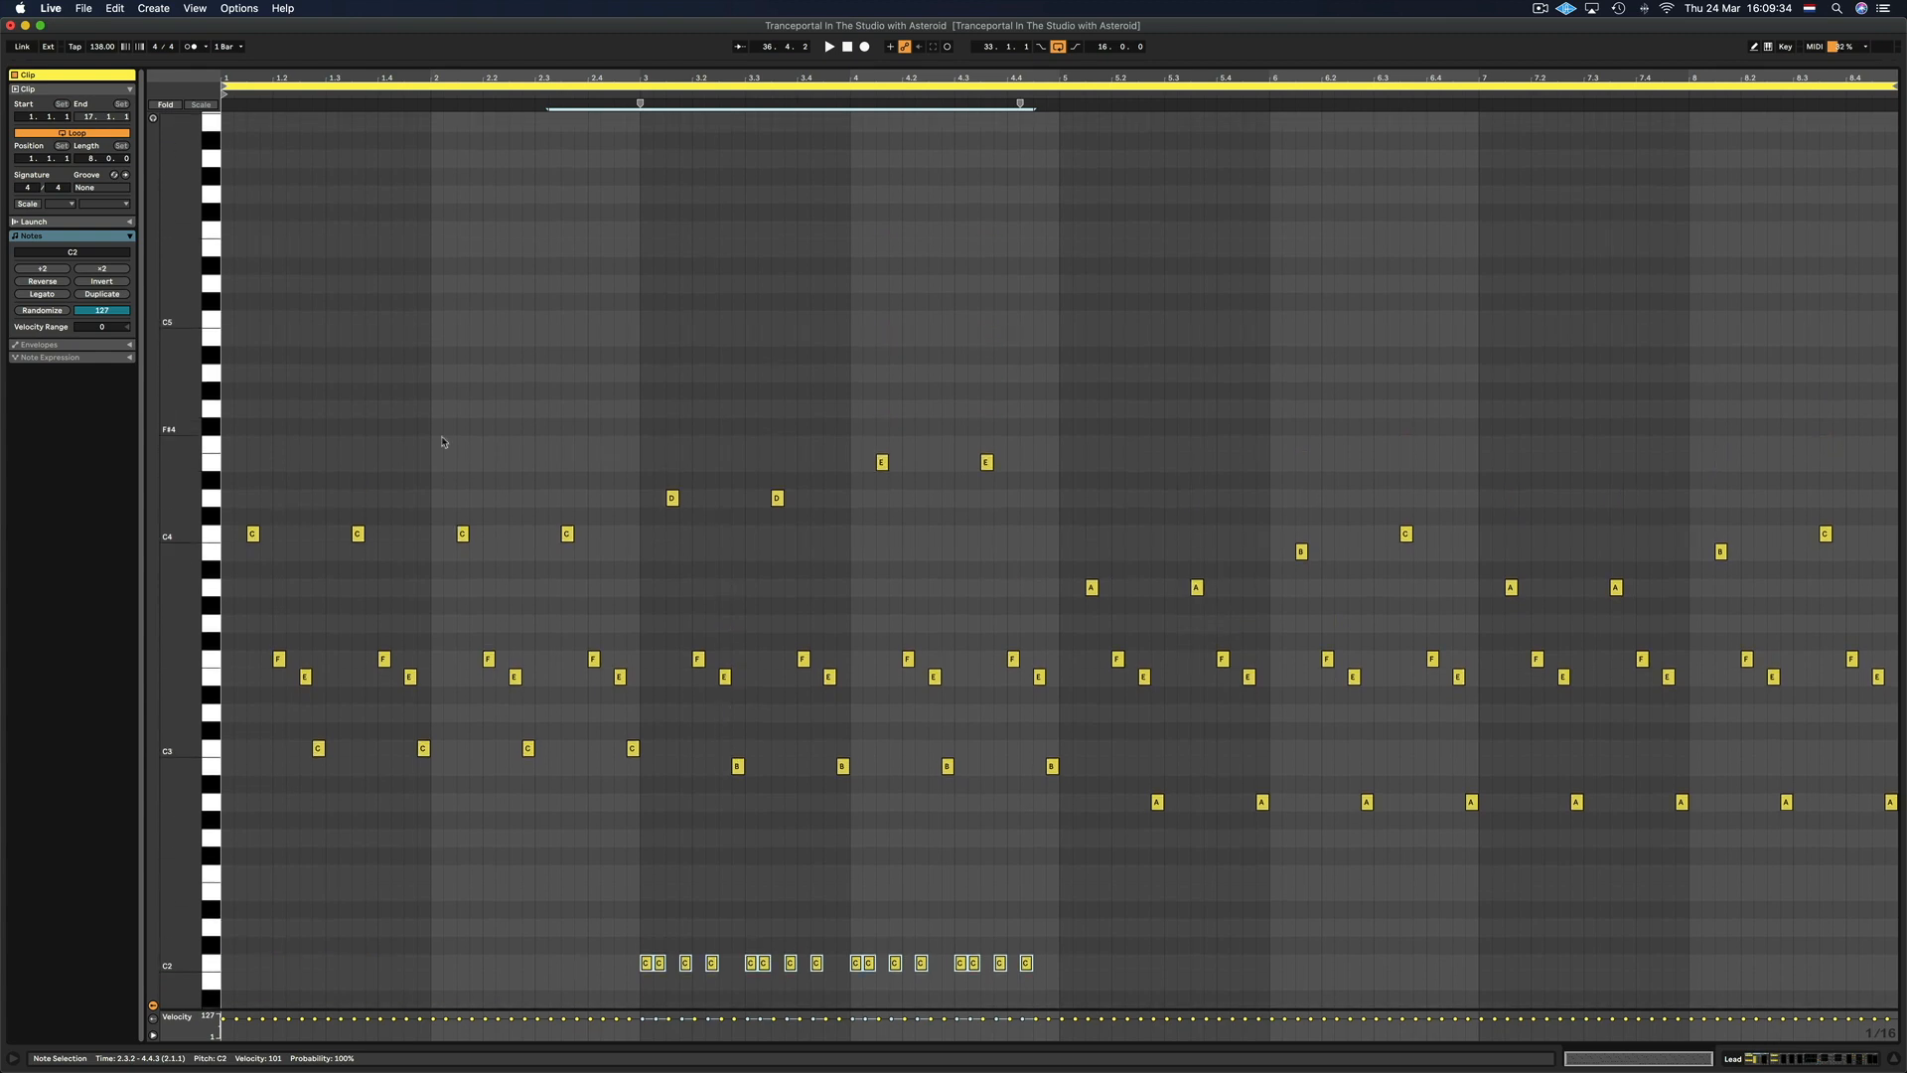
scroll(1119, 506, "down", 6)
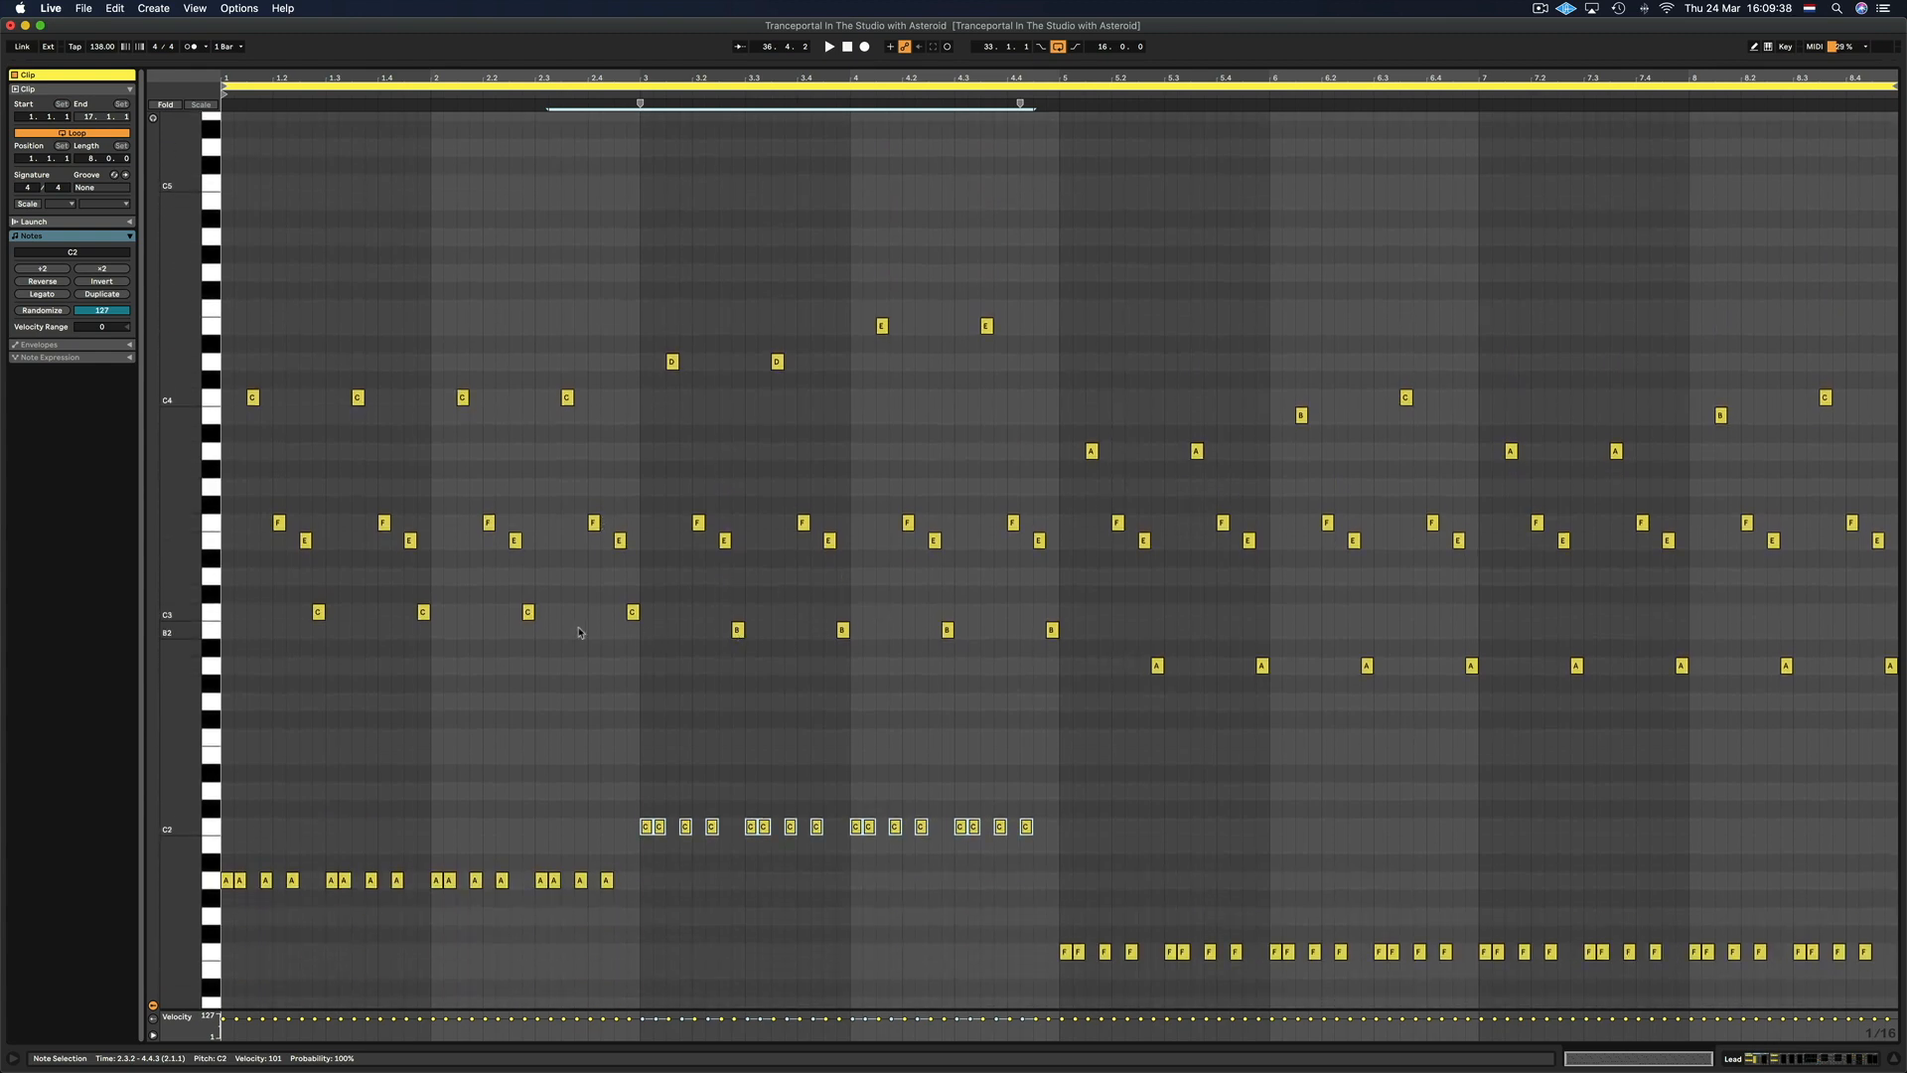
scroll(1341, 679, "down", 1)
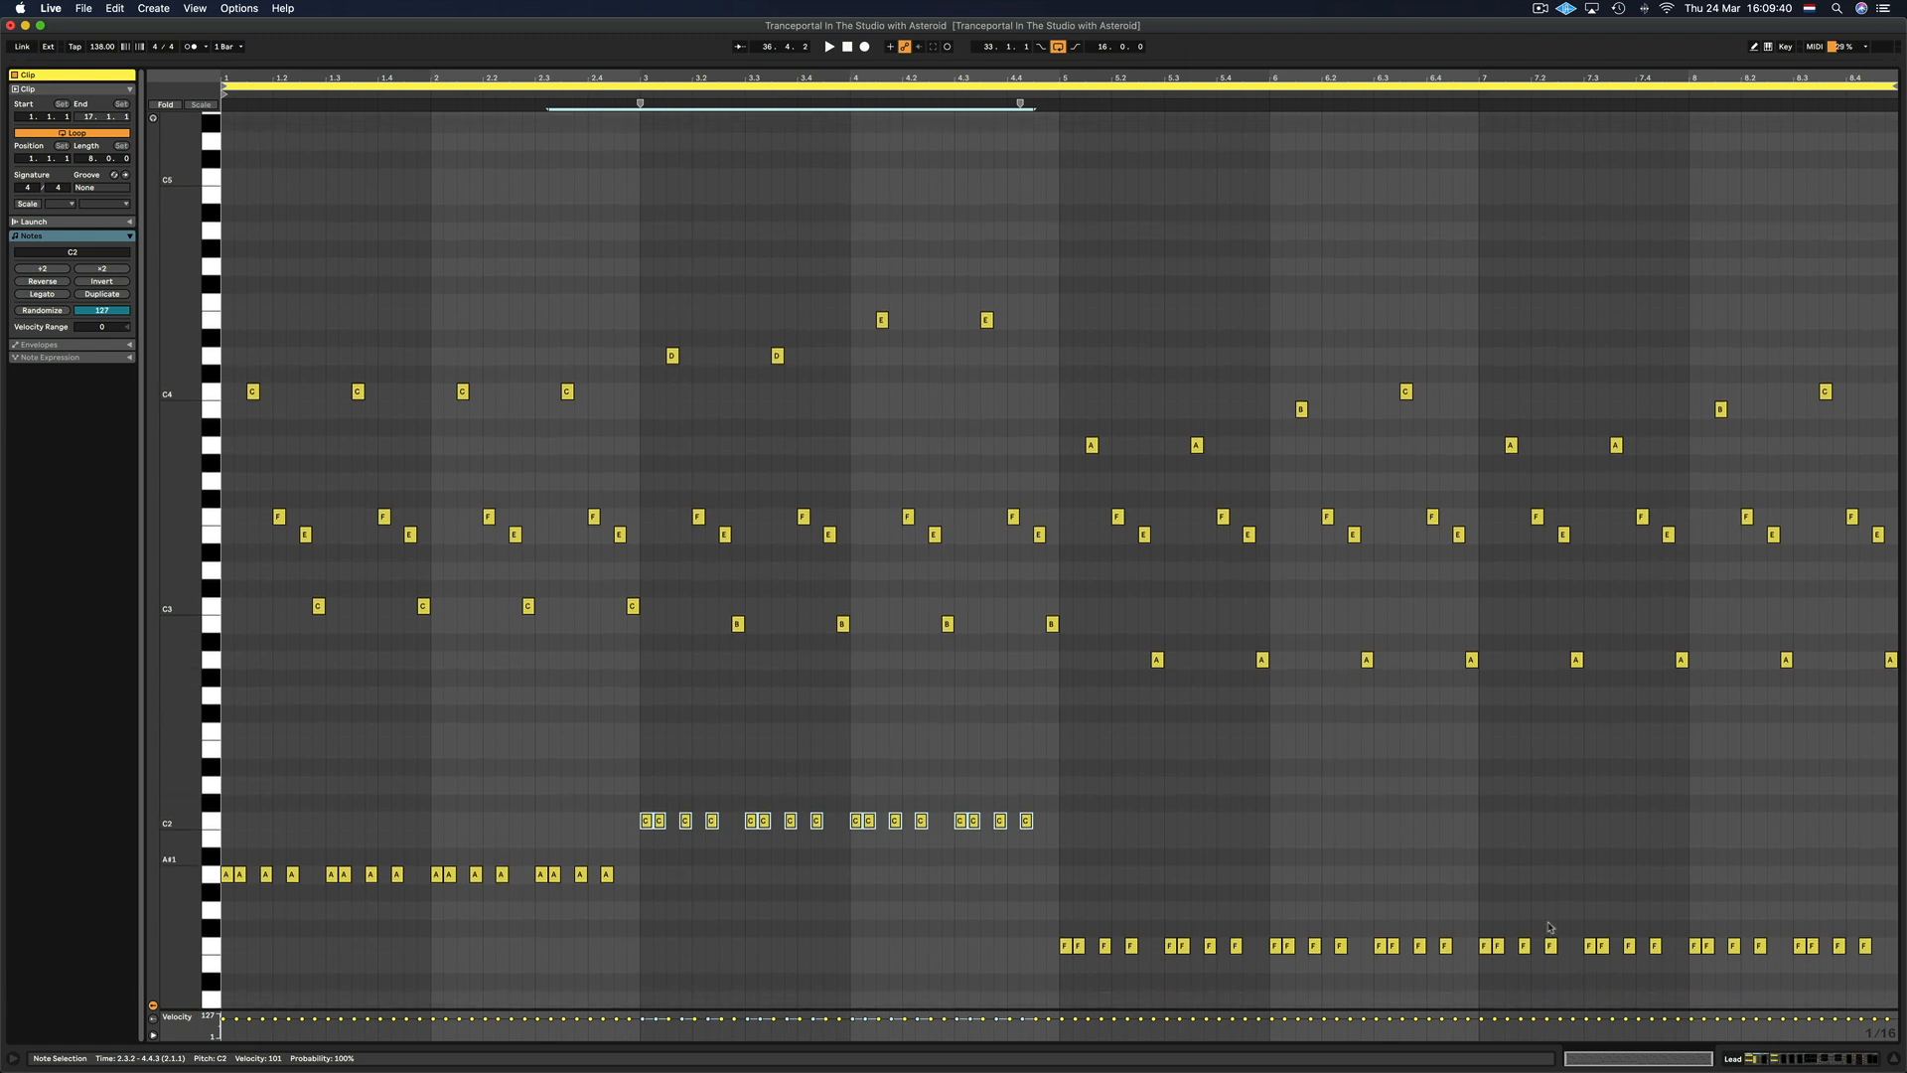
left_click(1735, 1059)
double_click(852, 123)
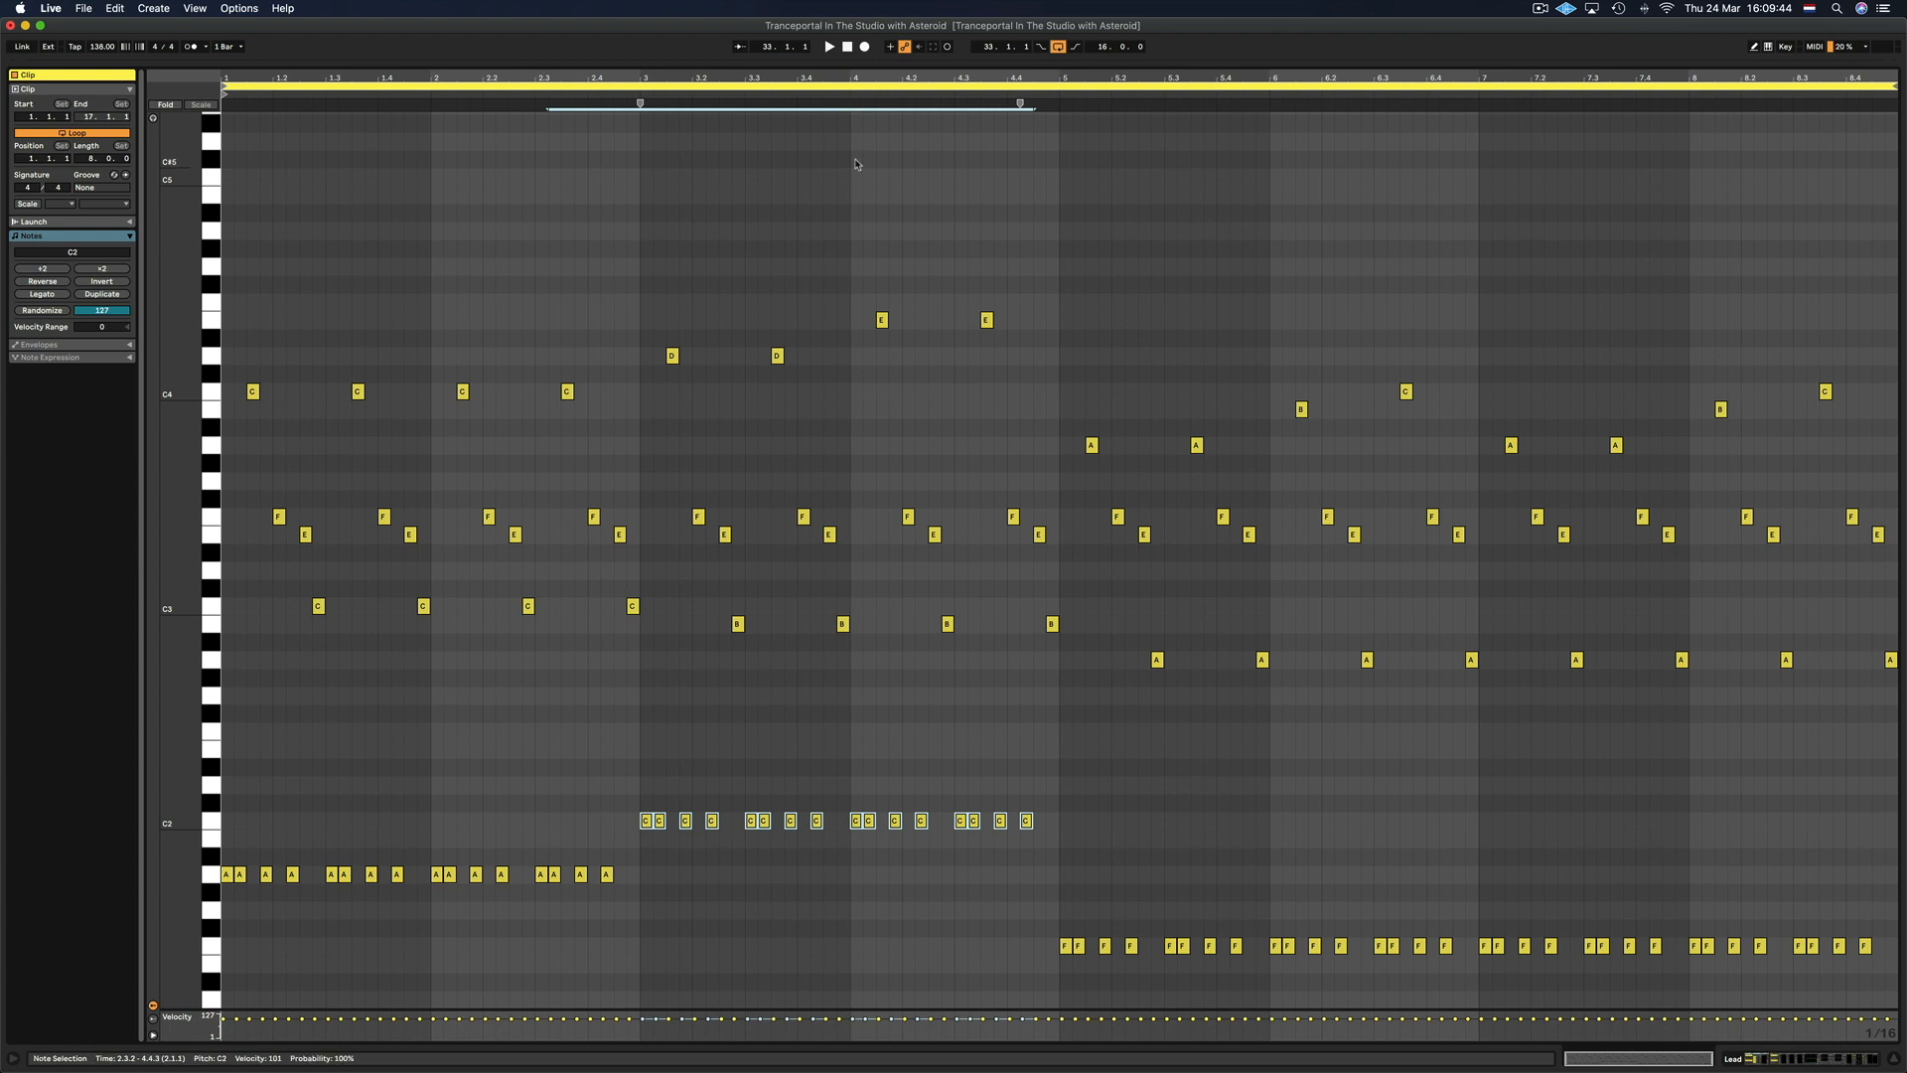
Duplicate all eight bars of notes into bars 9 to 16 and extend the clip's loop to 16 bars
key("super+a")
key("super+d")
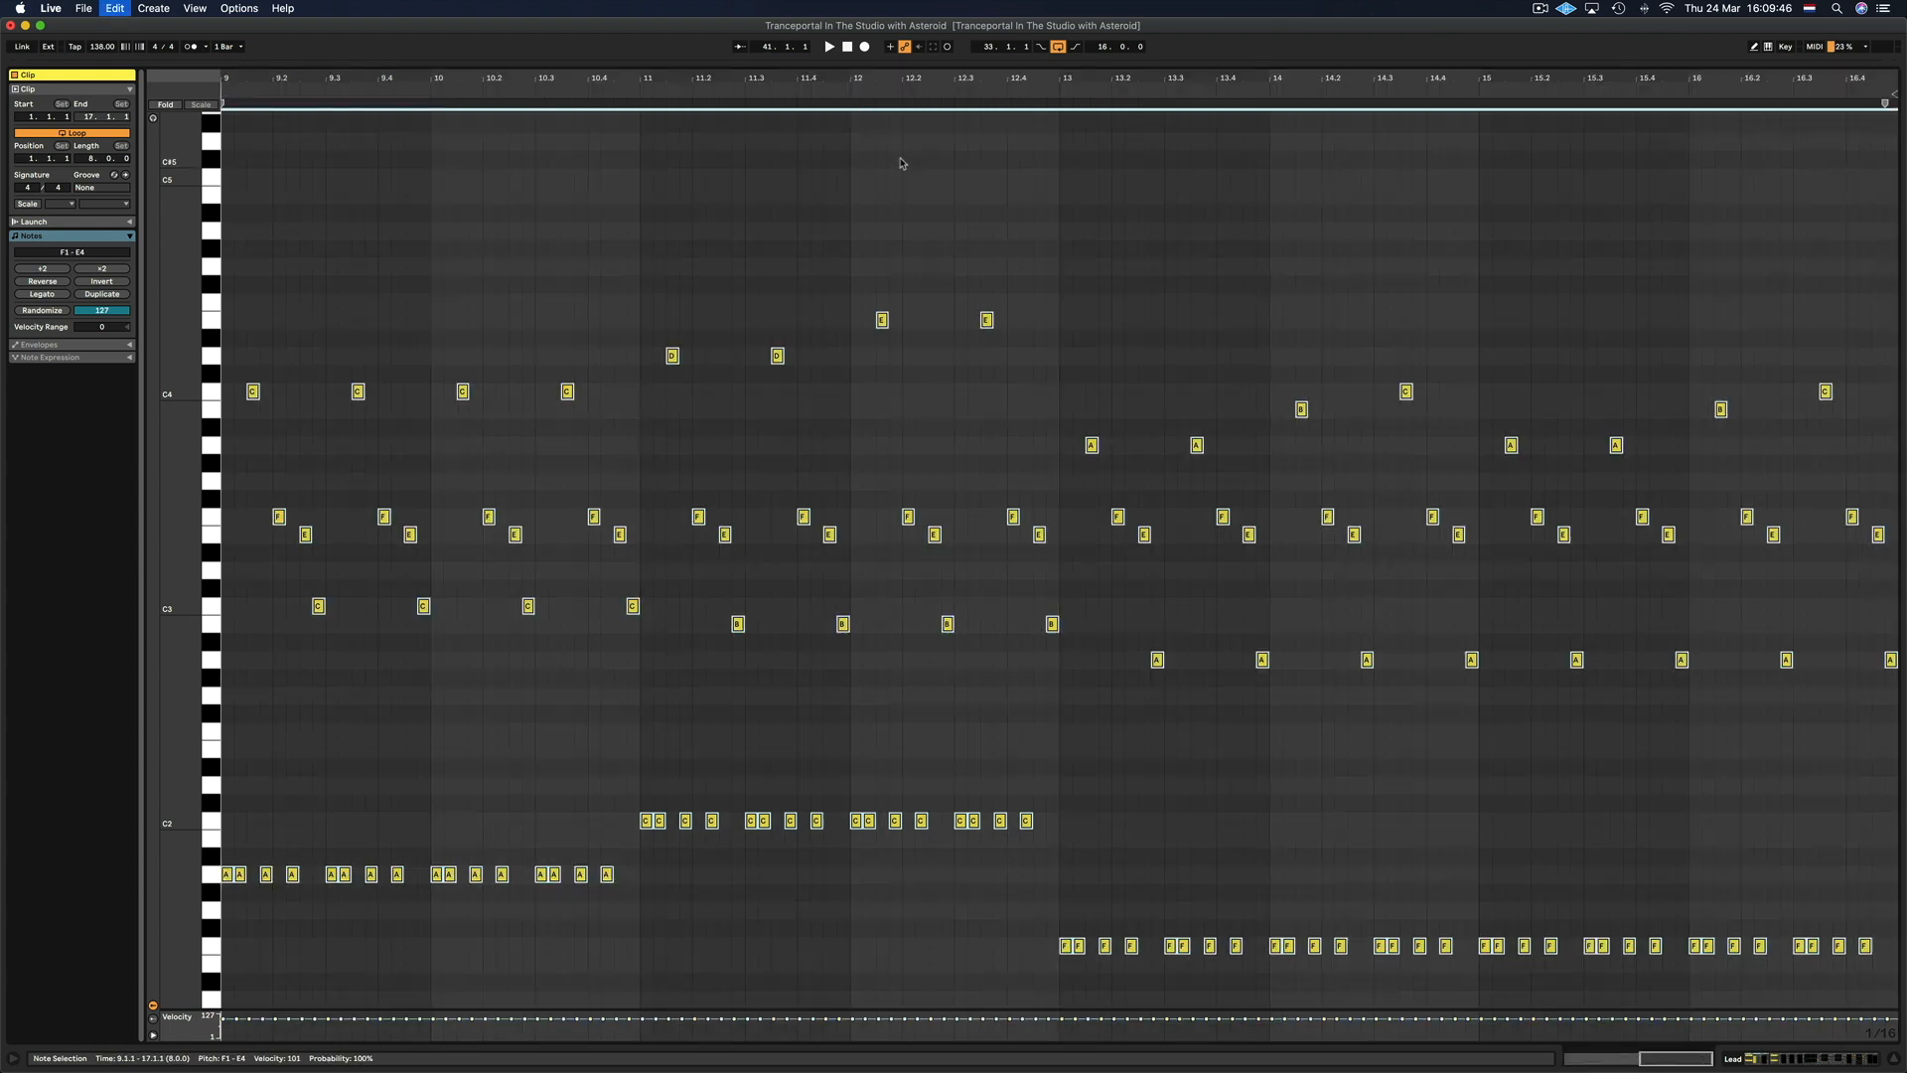
left_click_drag(901, 81, 1375, 82)
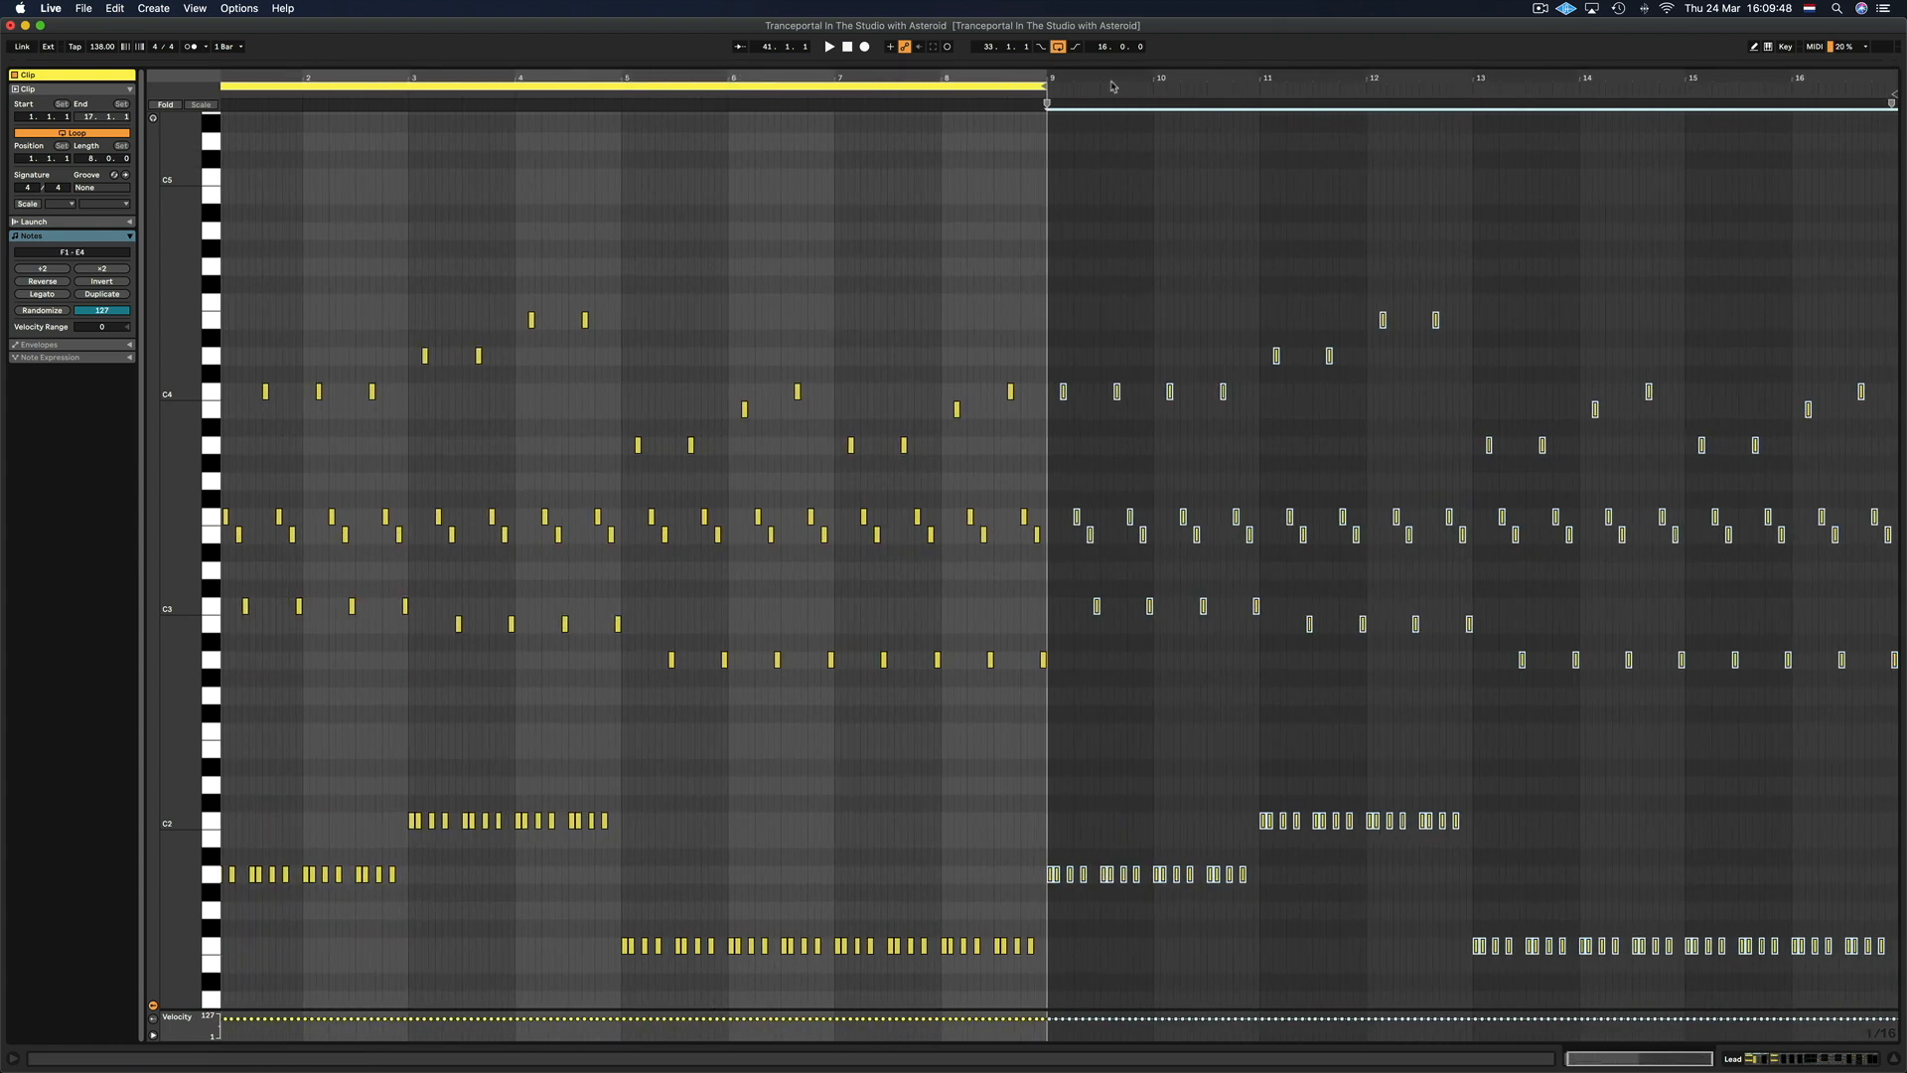
left_click_drag(1046, 88, 1837, 101)
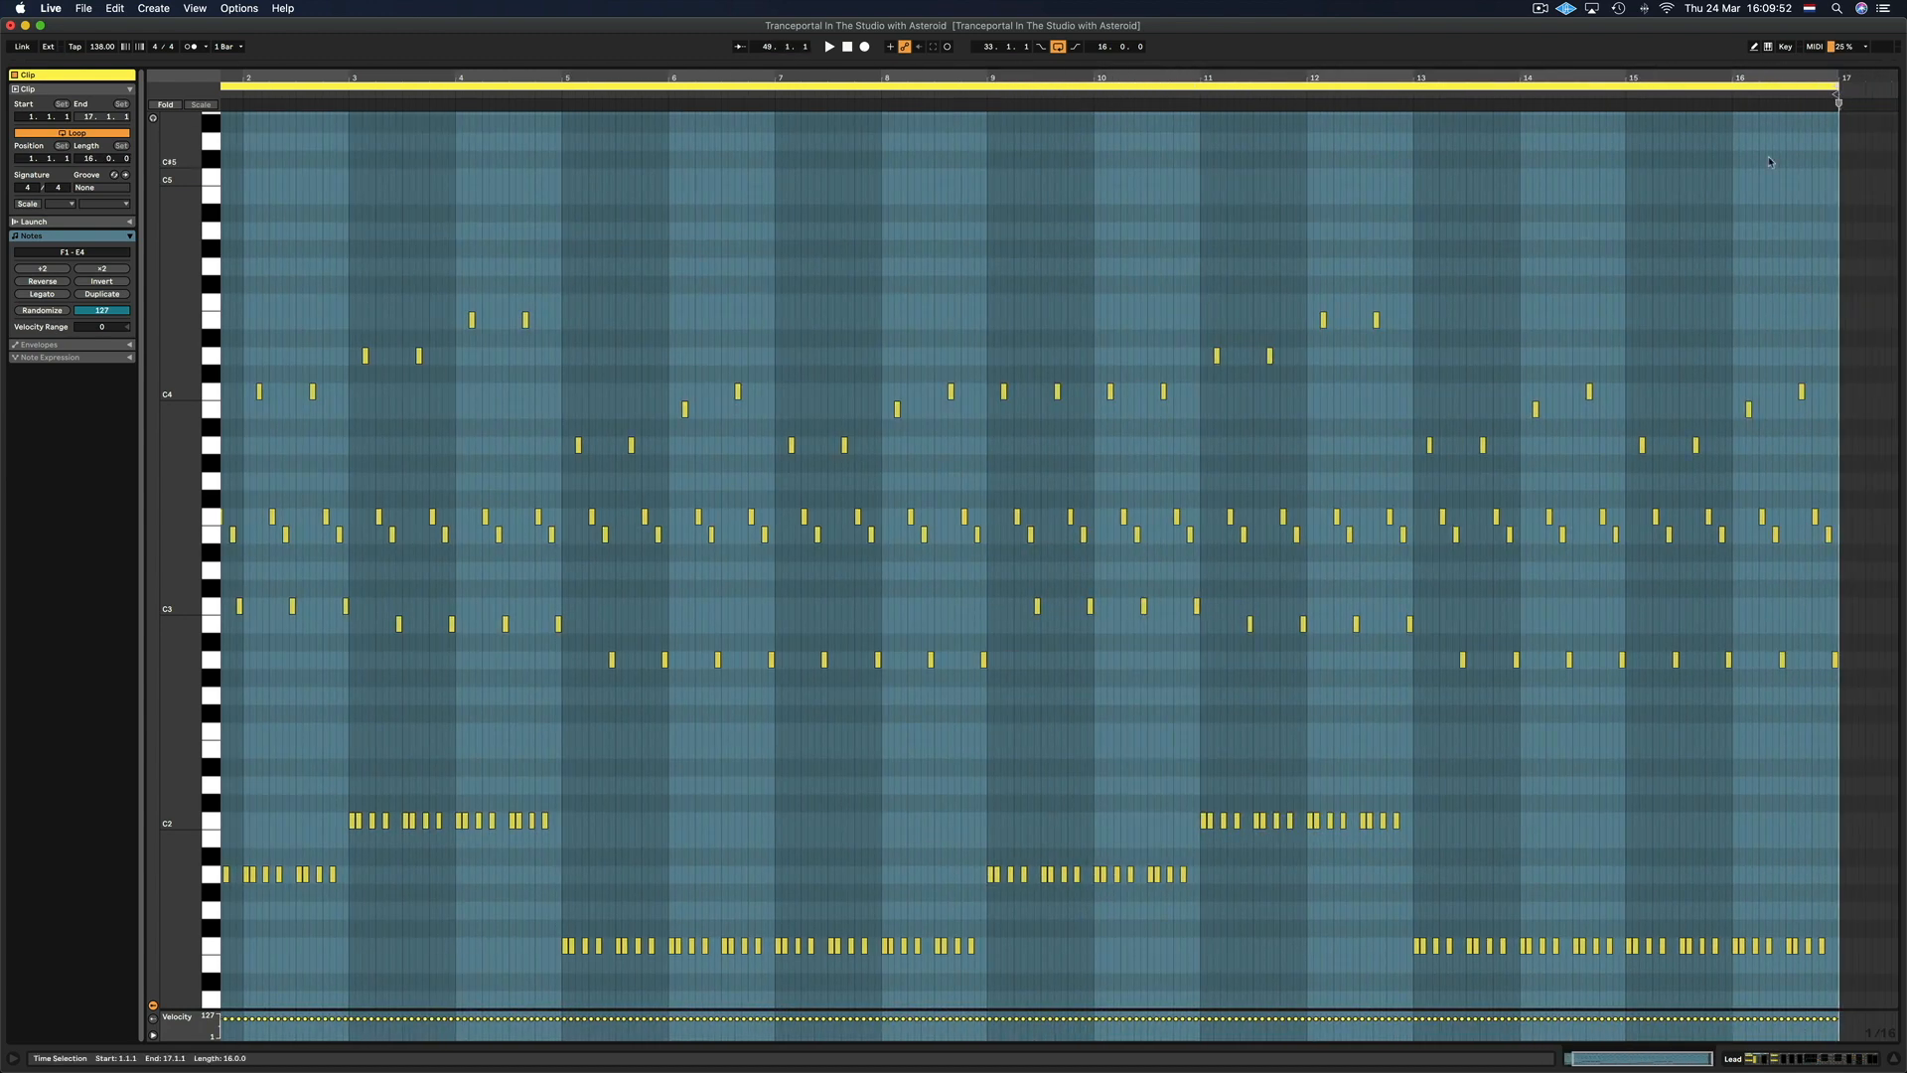
Fit the 16-bar clip in view with all its notes selected and play it back
key("super+a")
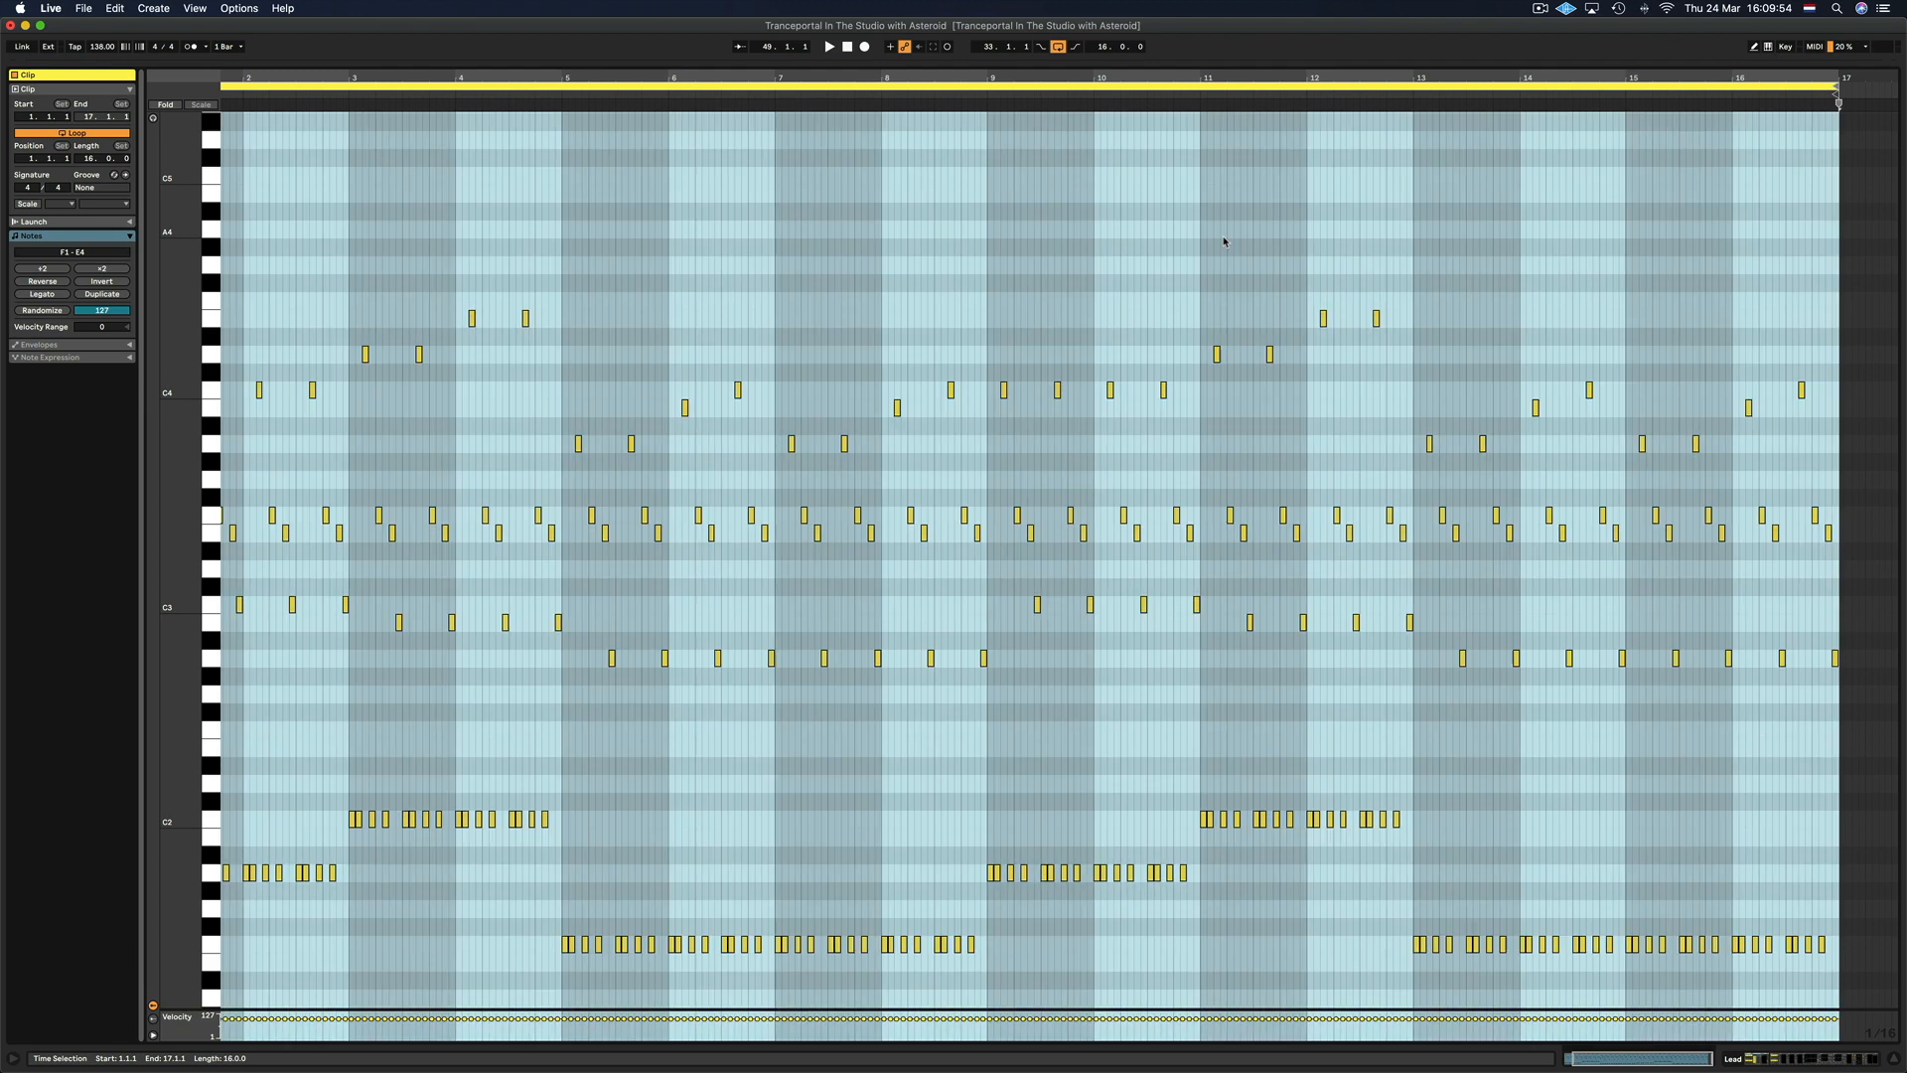
scroll(1184, 286, "down", 3)
scroll(1183, 287, "down", 2)
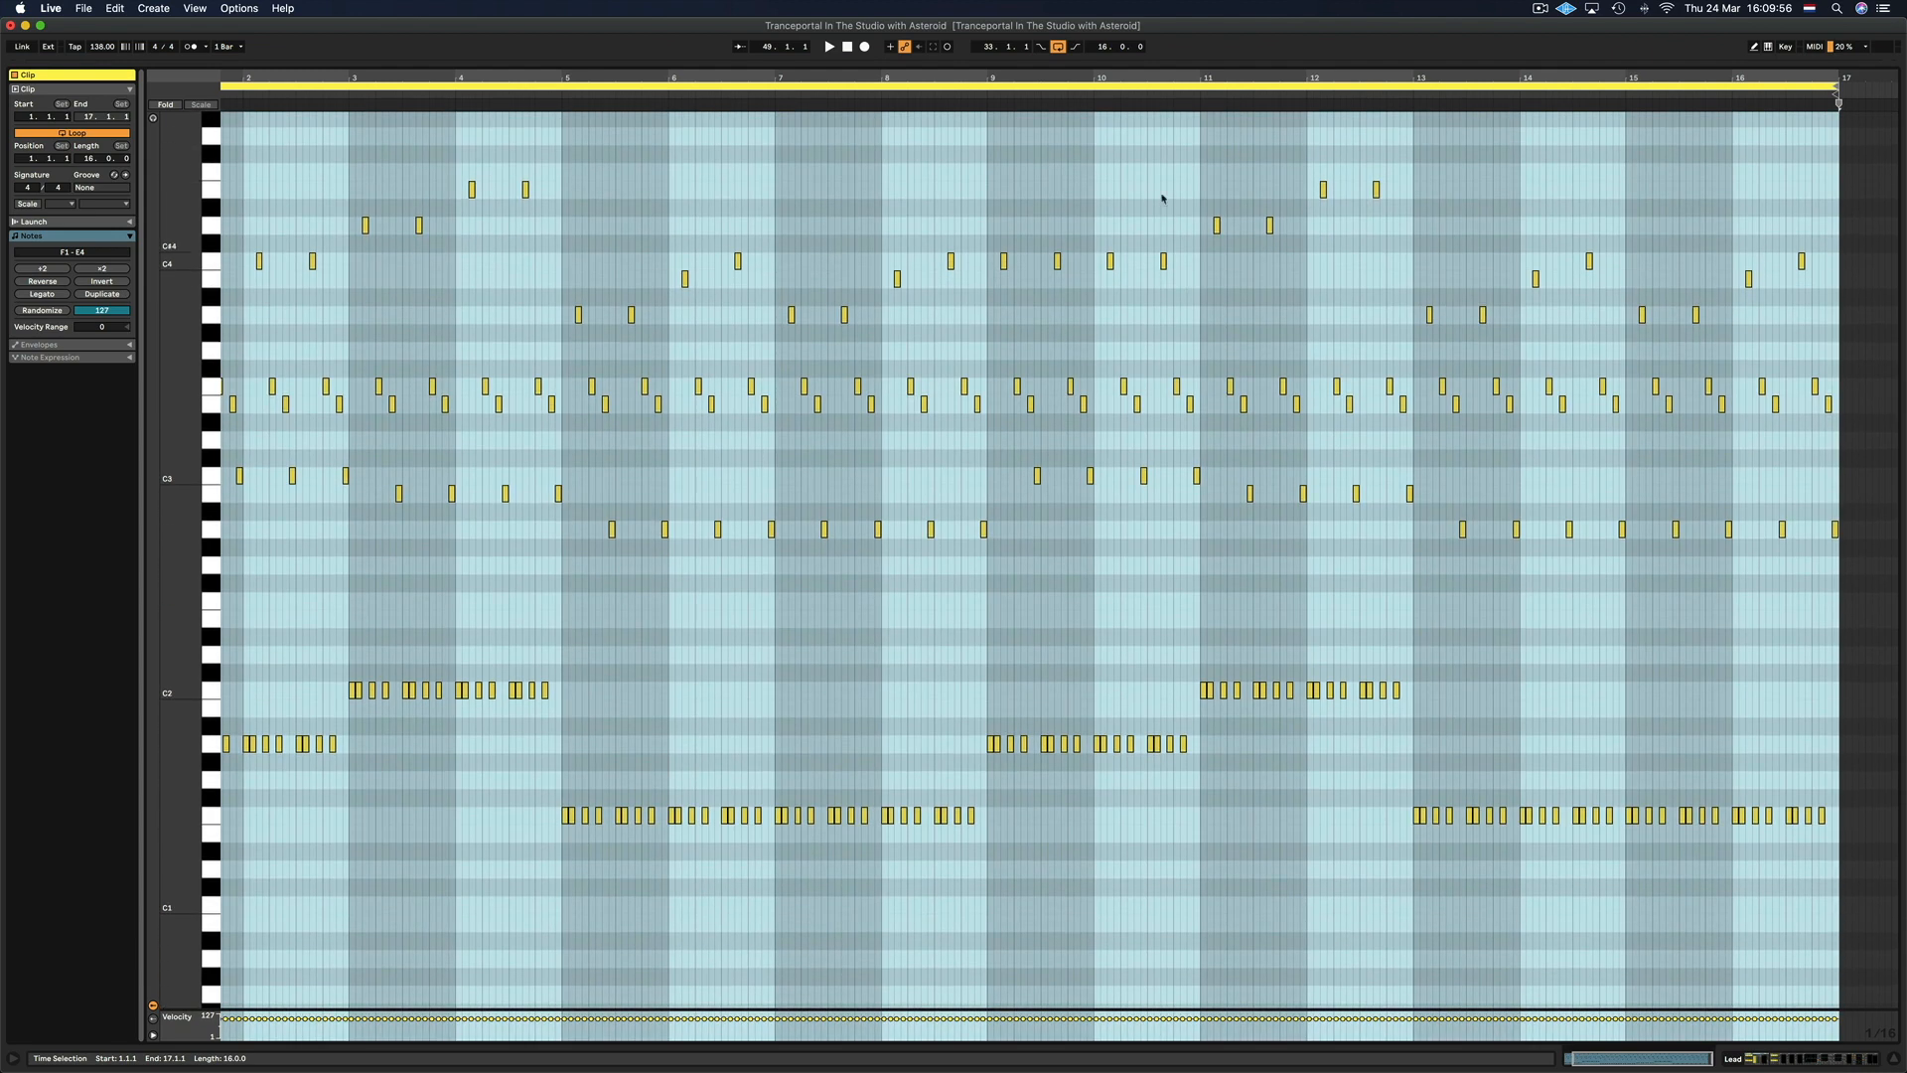
scroll(1594, 298, "down", 2)
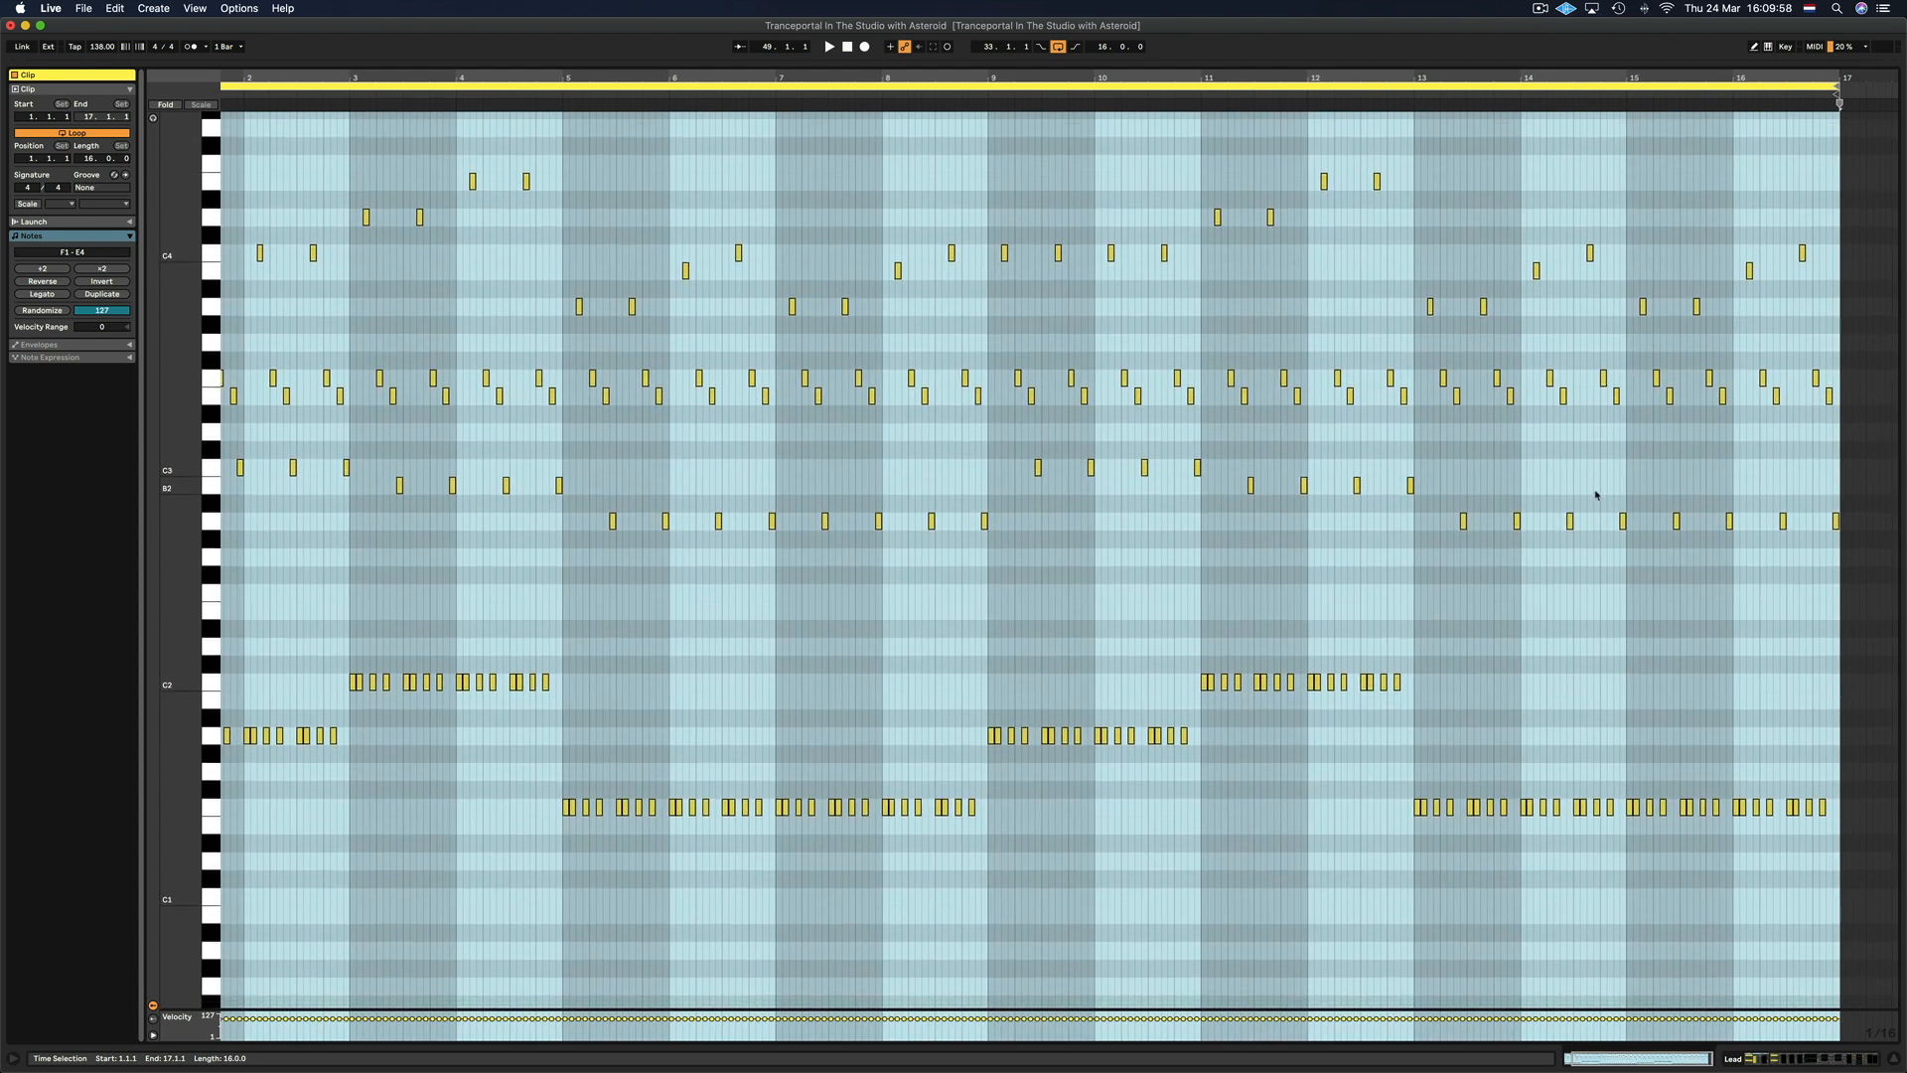
scroll(1518, 528, "up", 4)
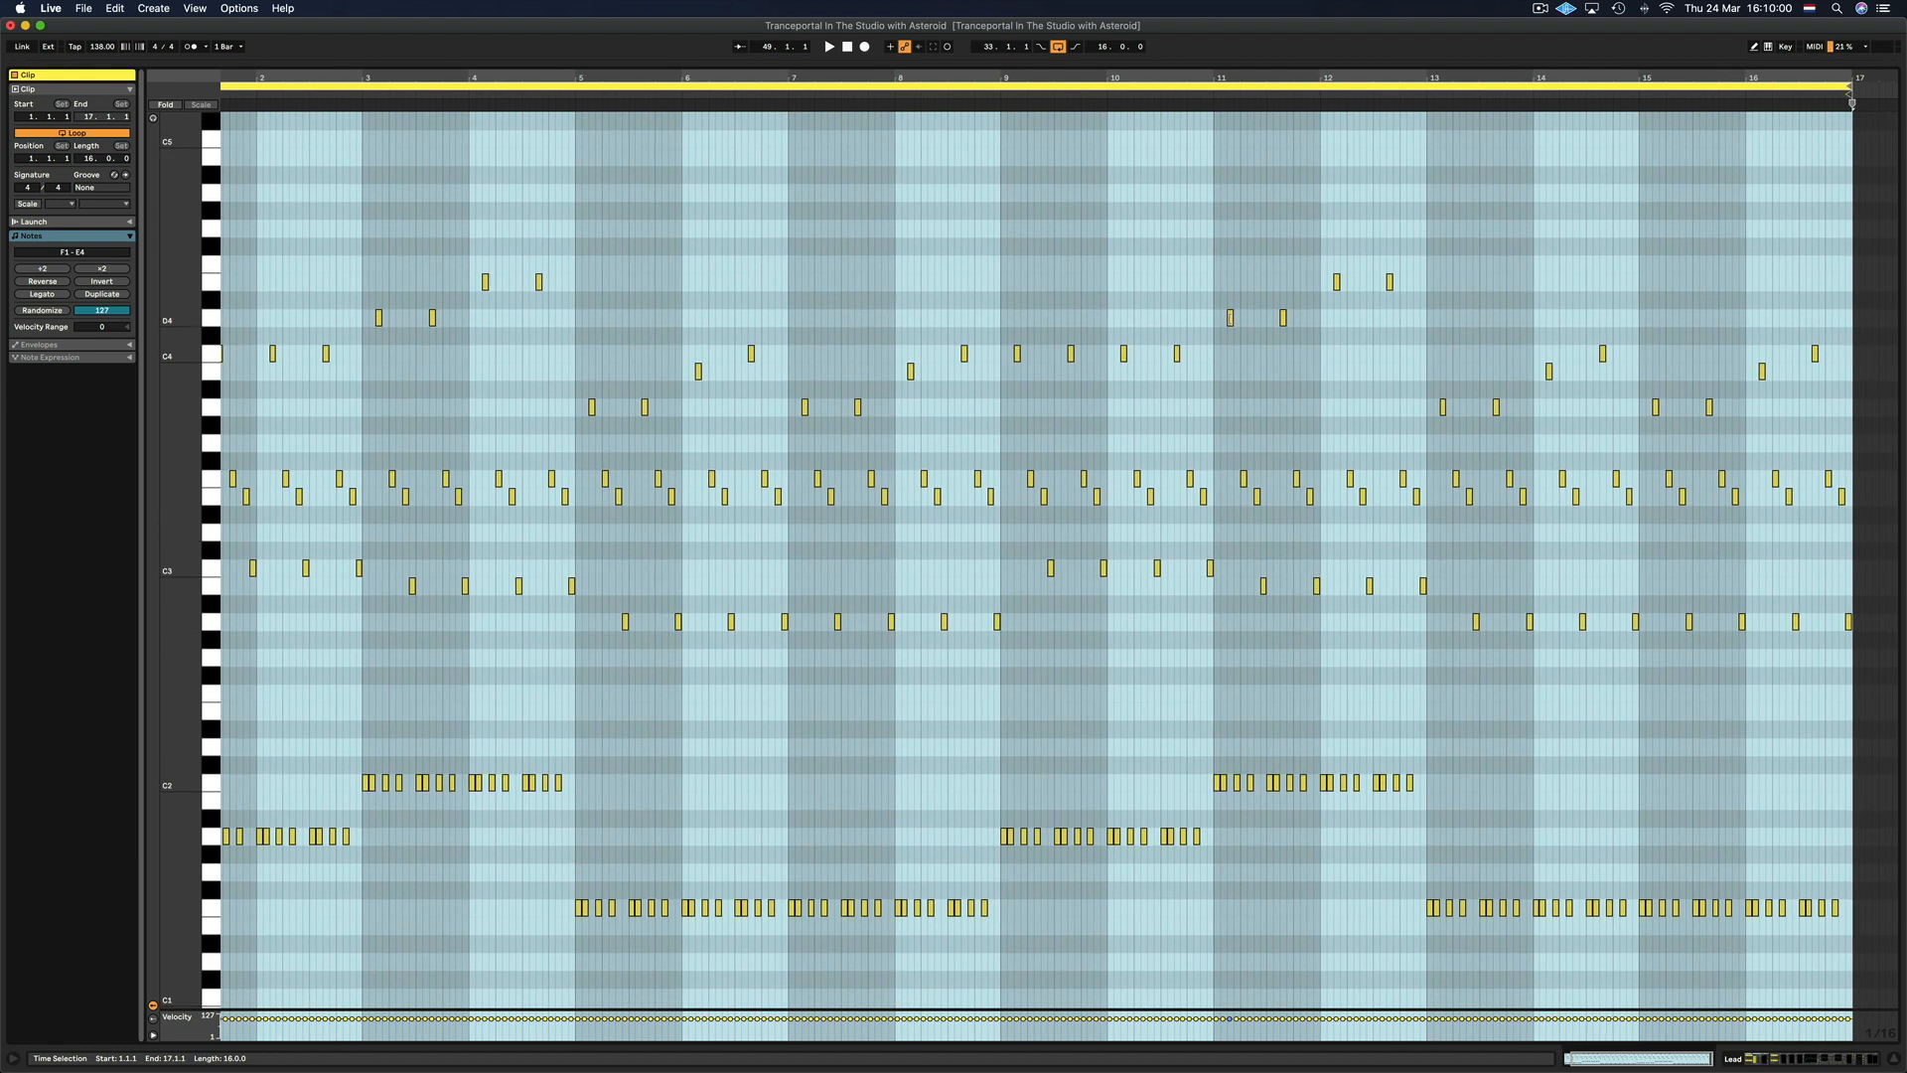
left_click_drag(1177, 78, 1232, 81)
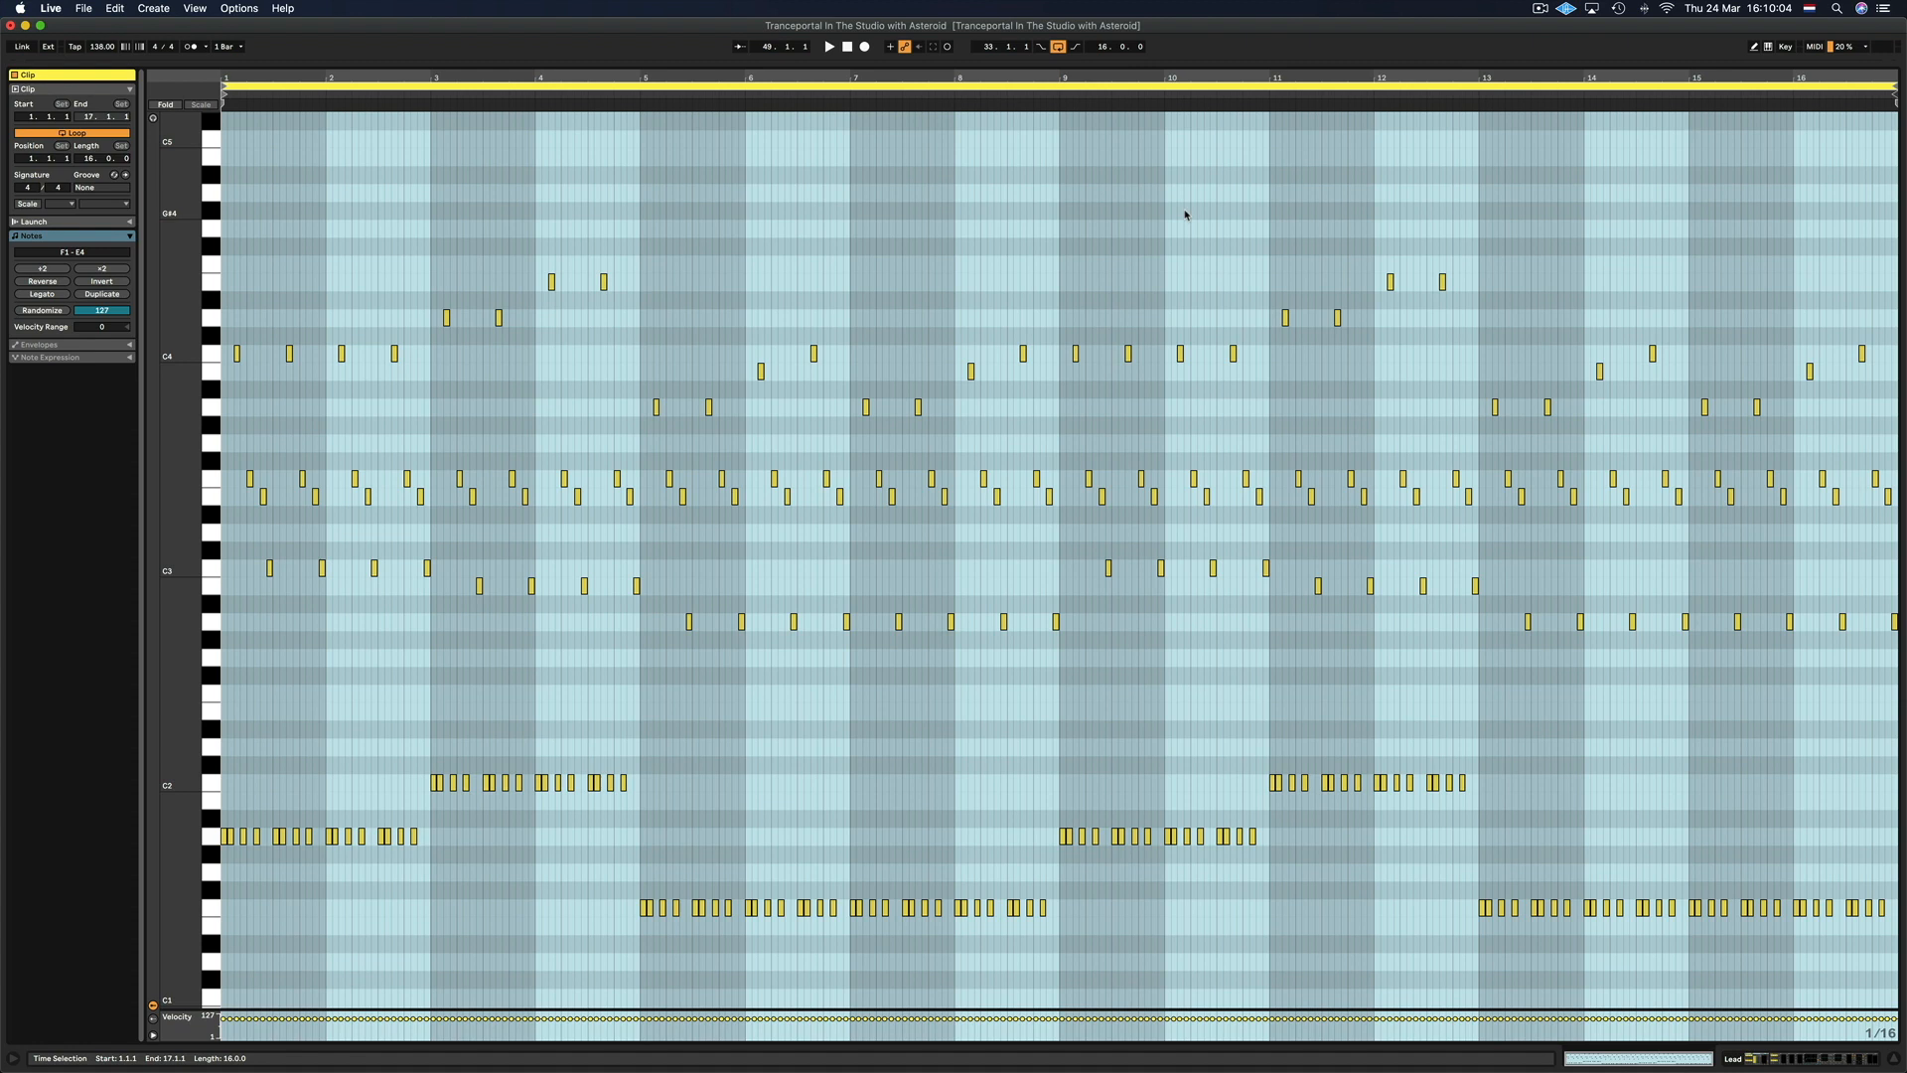
scroll(1162, 369, "down", 1)
scroll(1182, 596, "down", 2)
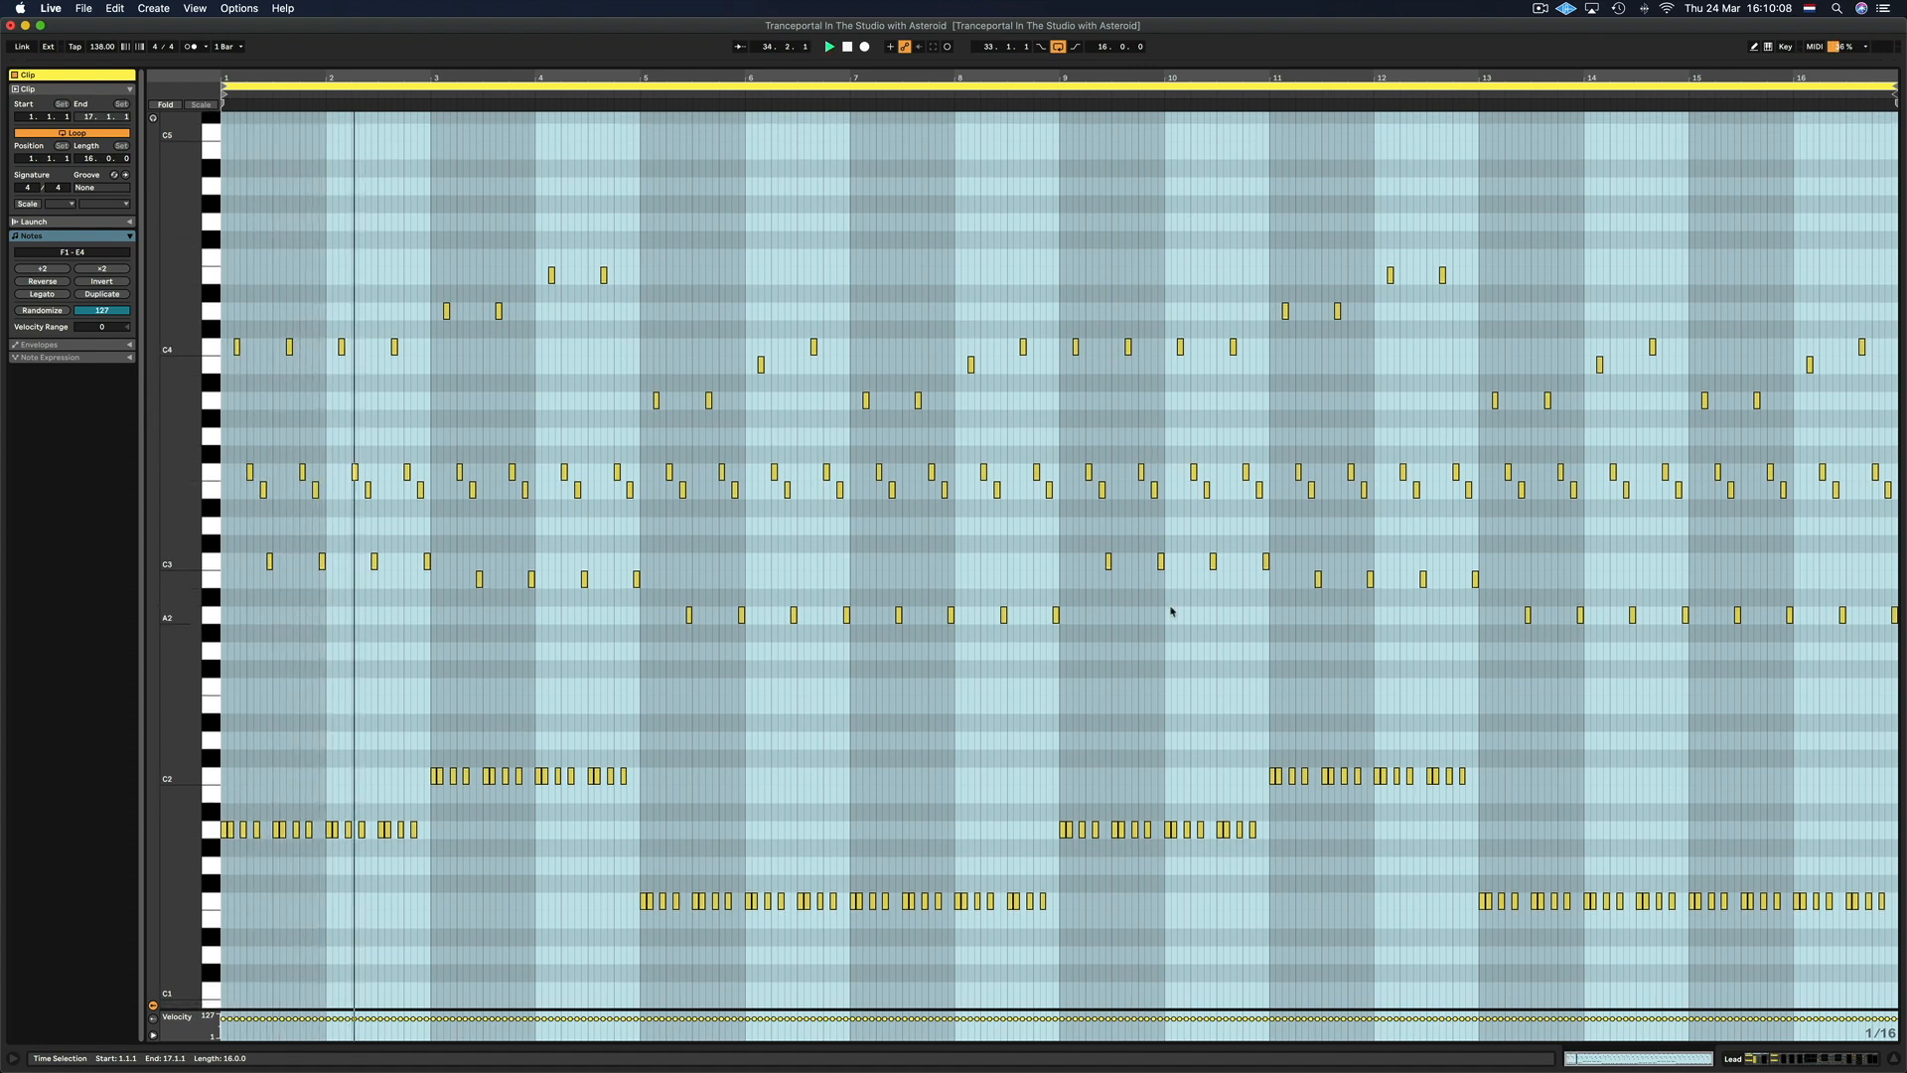
Lower the A1 bass notes in bars 9 and 10 to F1
left_click(1168, 612)
left_click_drag(973, 802, 1316, 855)
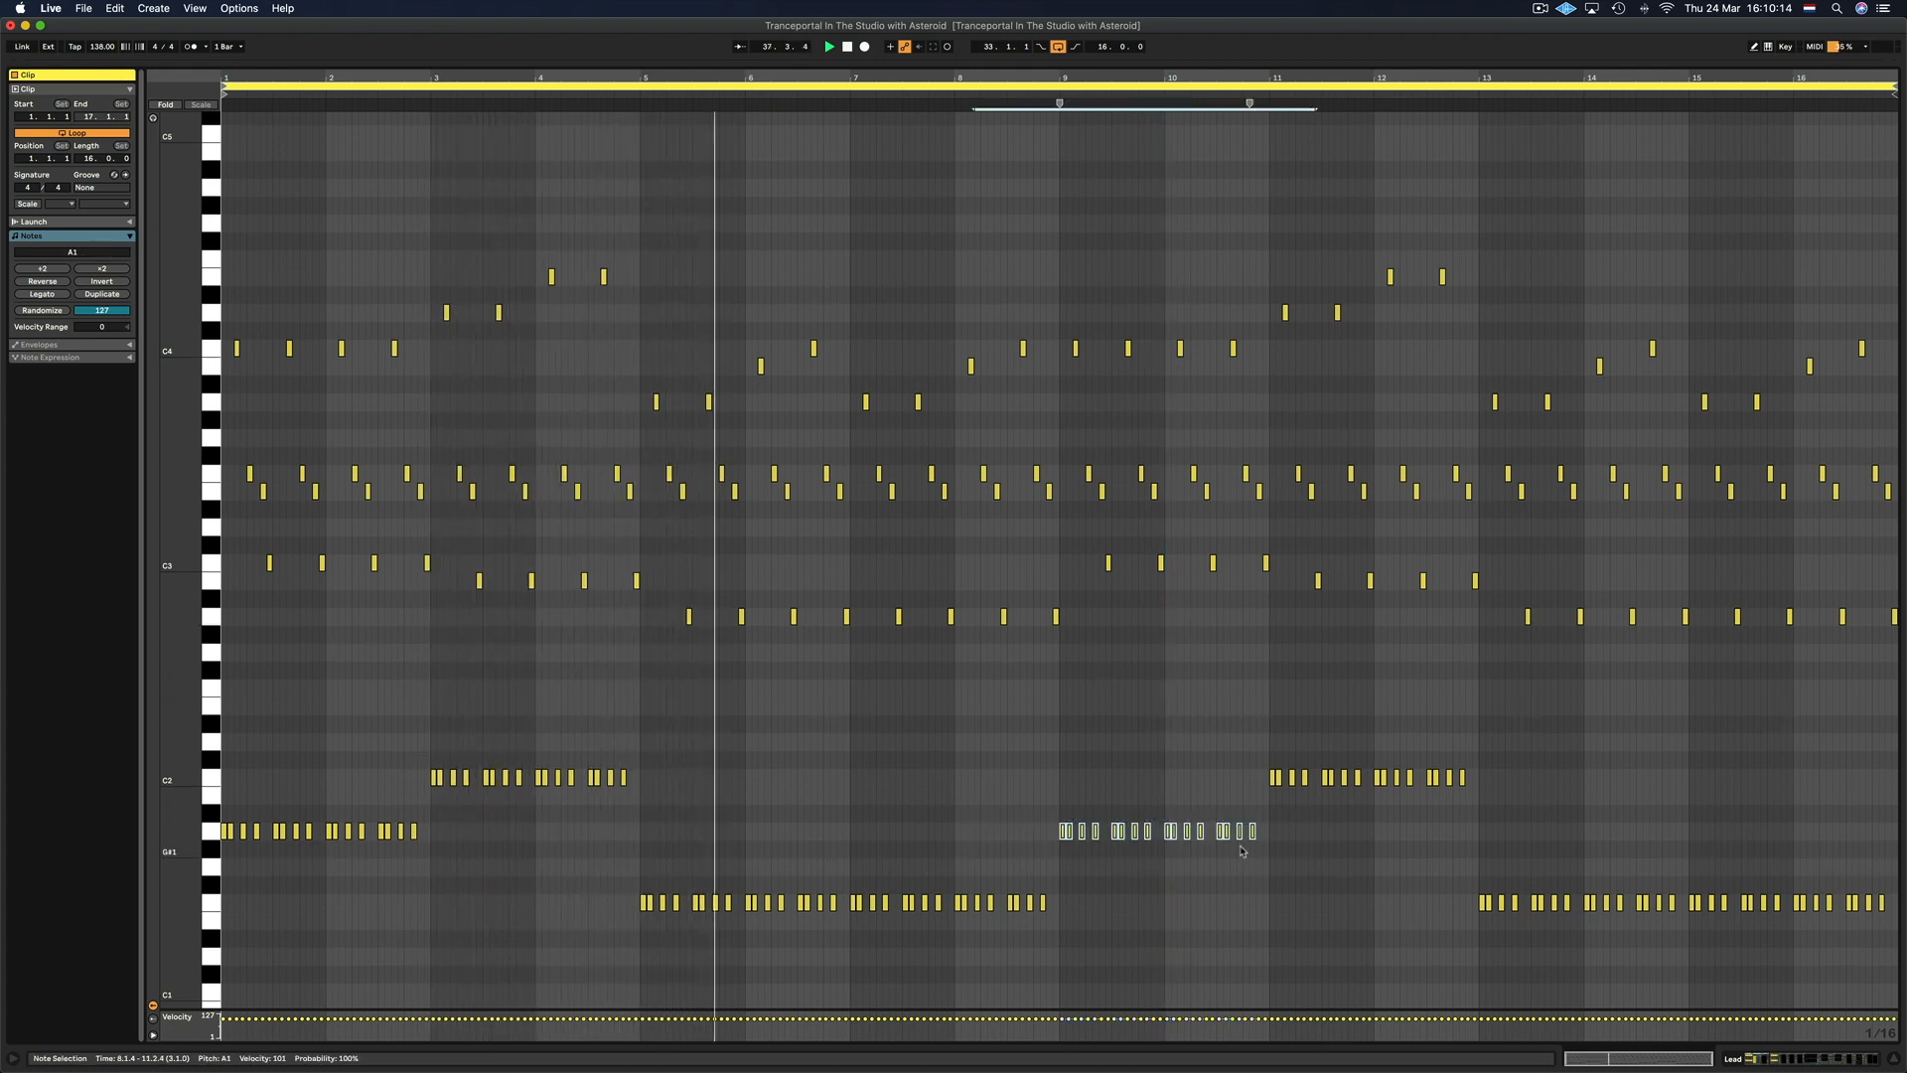
key("Down")
key("Down")
scroll(1240, 851, "down", 2)
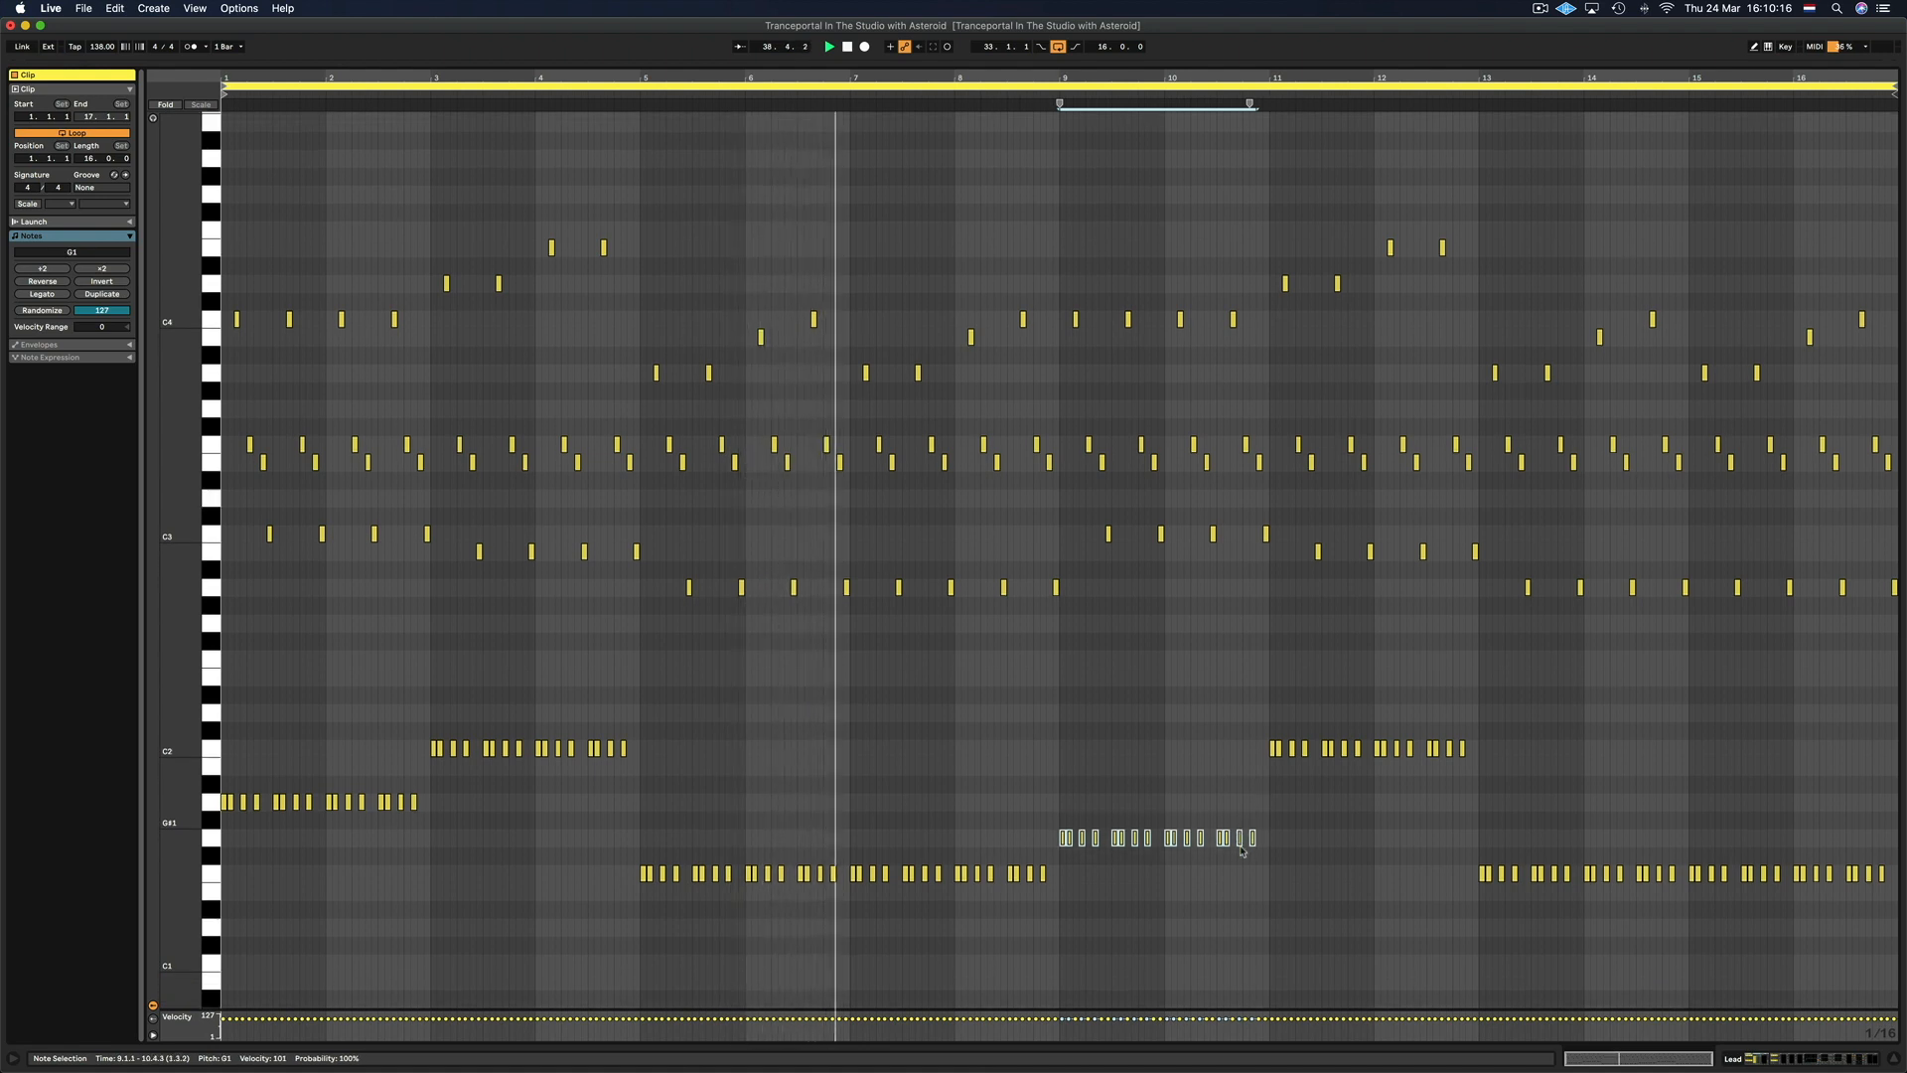
key("Down")
key("Down")
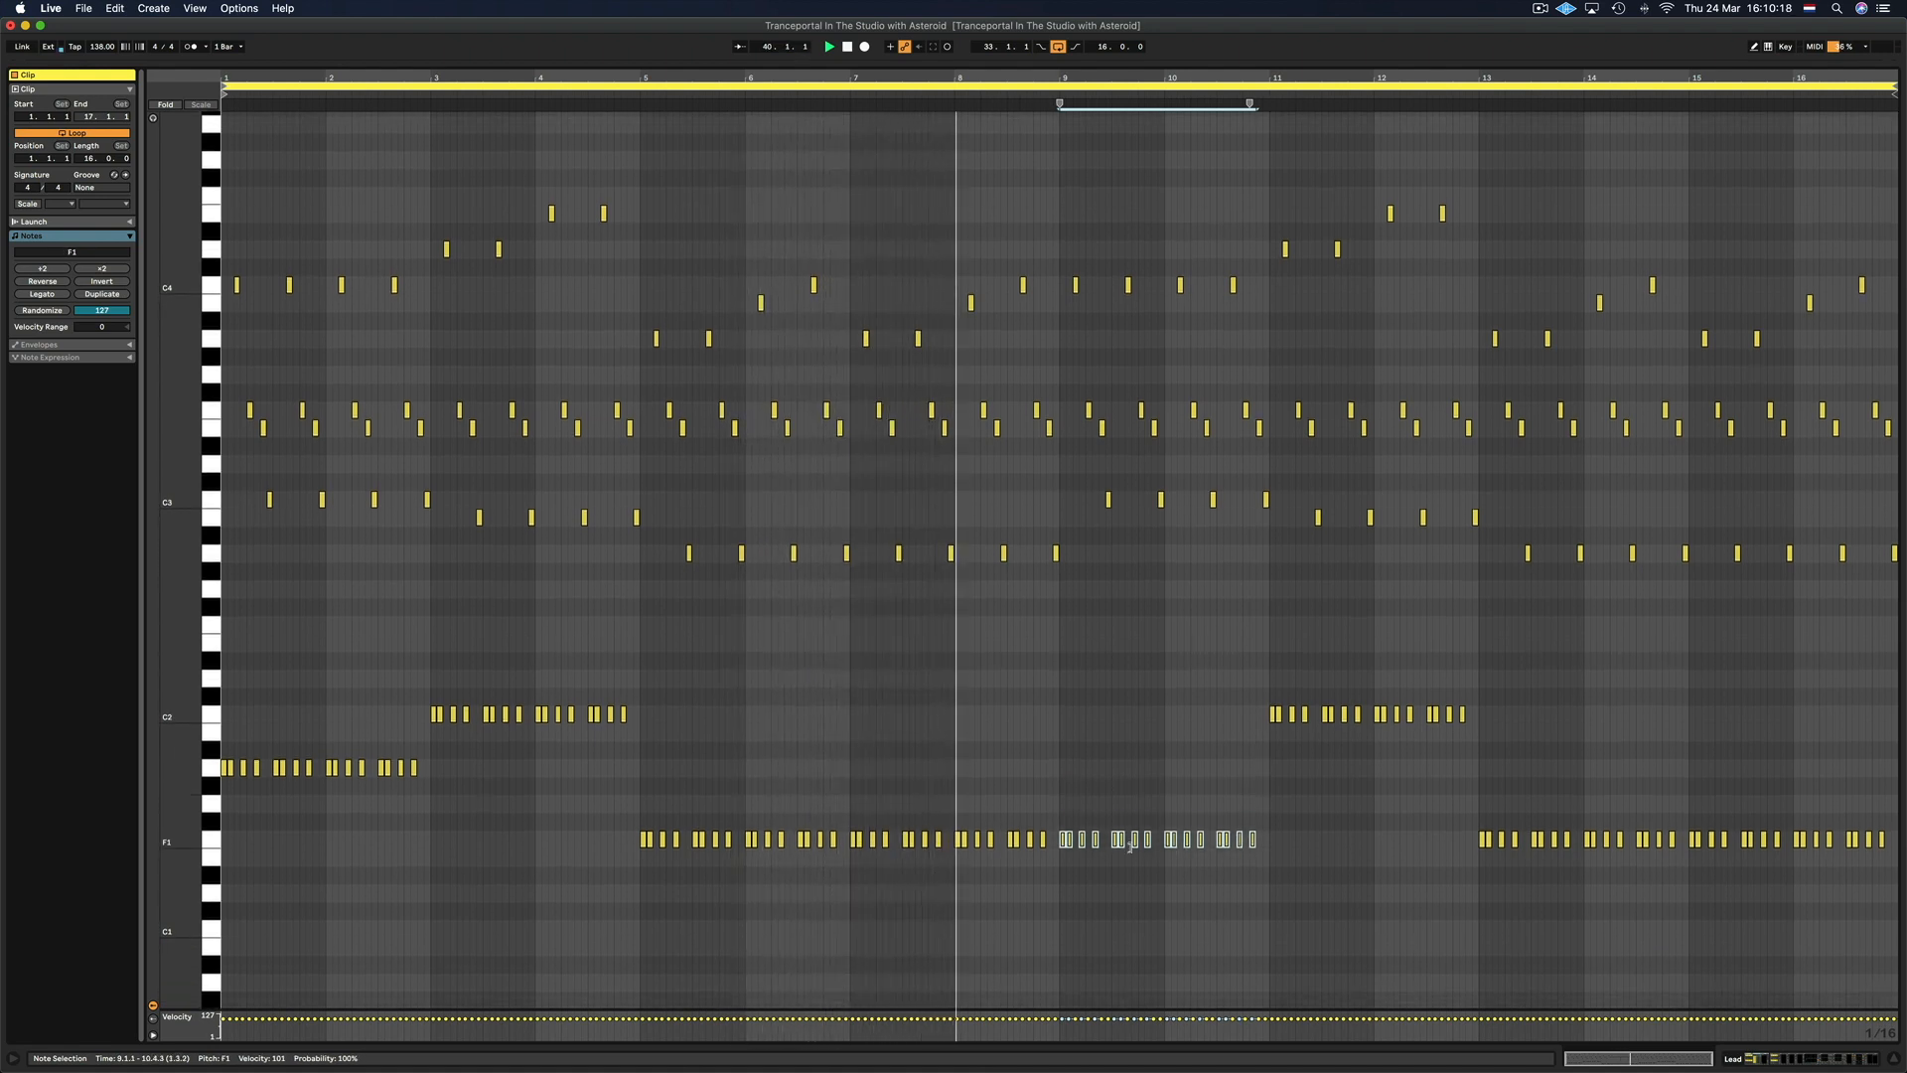
Lower the F1 bass notes in bar 8 to D1 in the first half and E1 in the second half
left_click_drag(954, 822, 1043, 854)
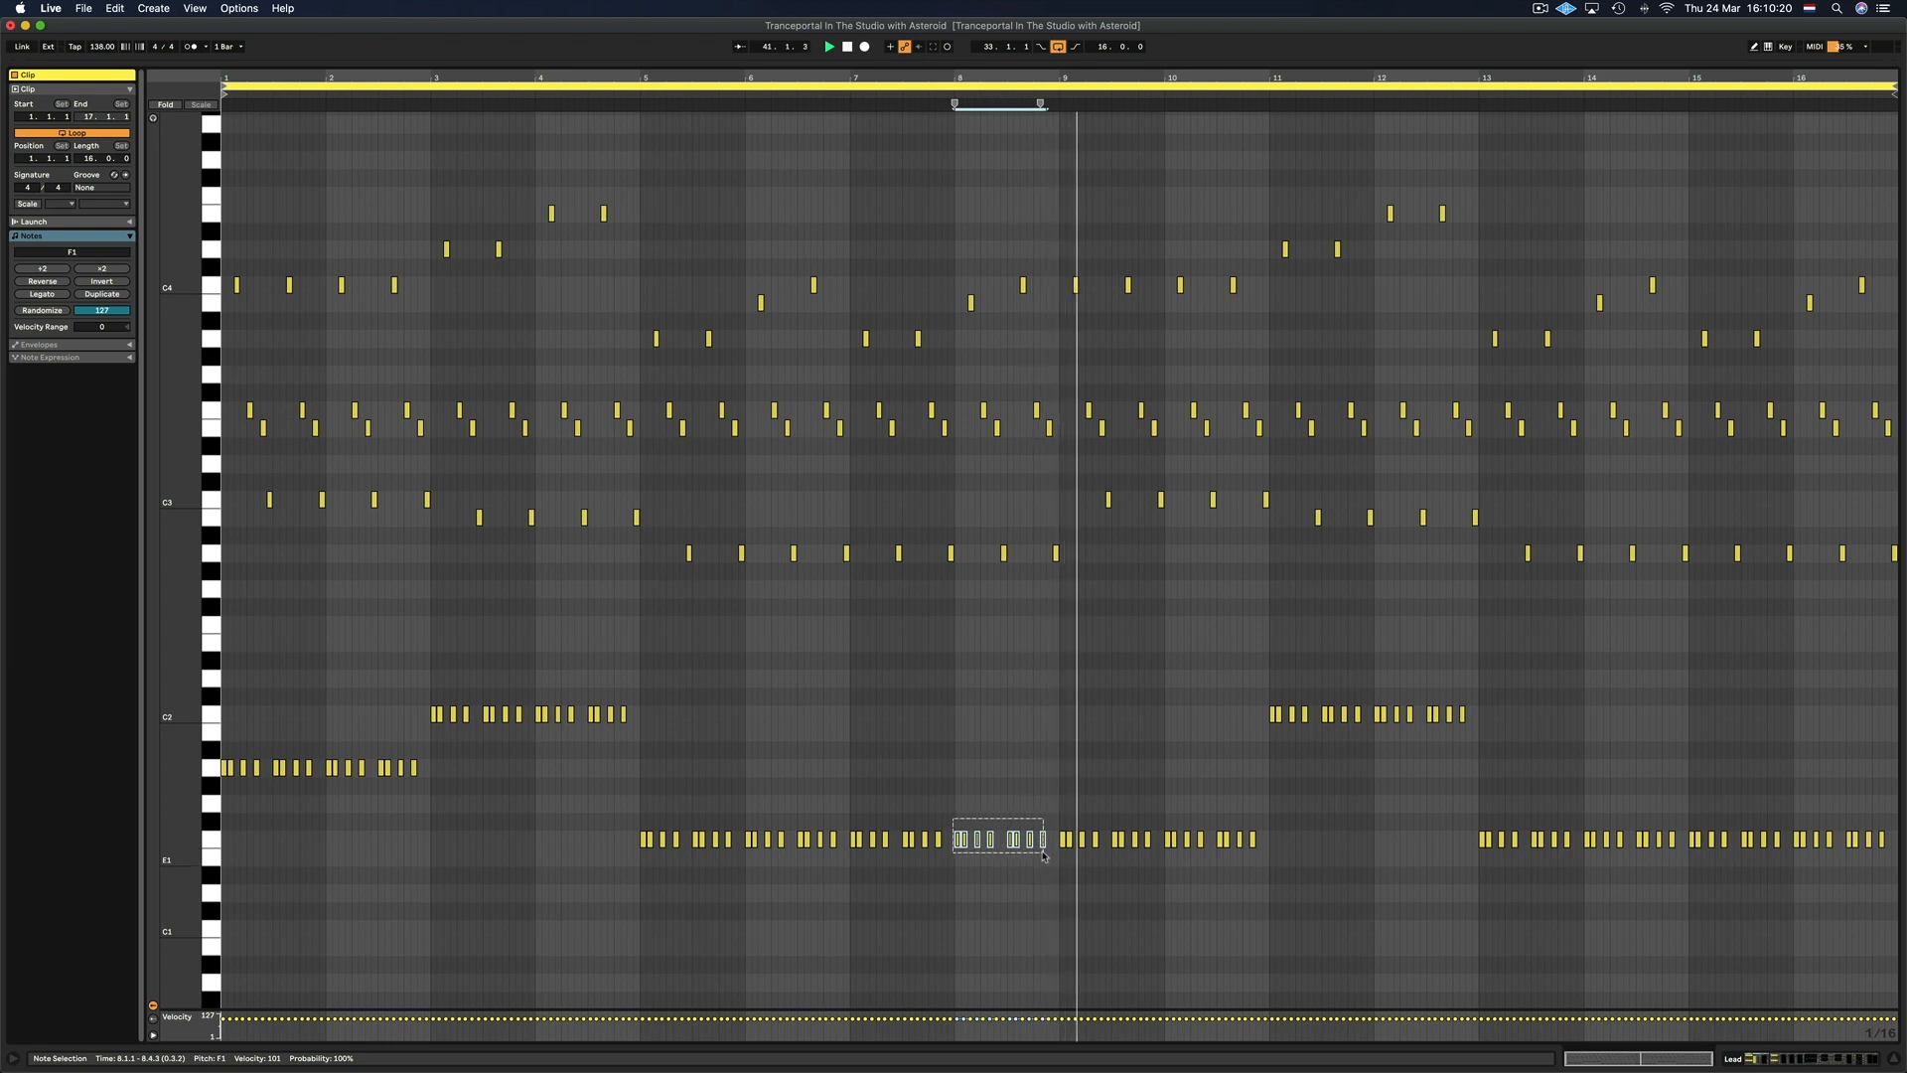
left_click_drag(1042, 846, 990, 862)
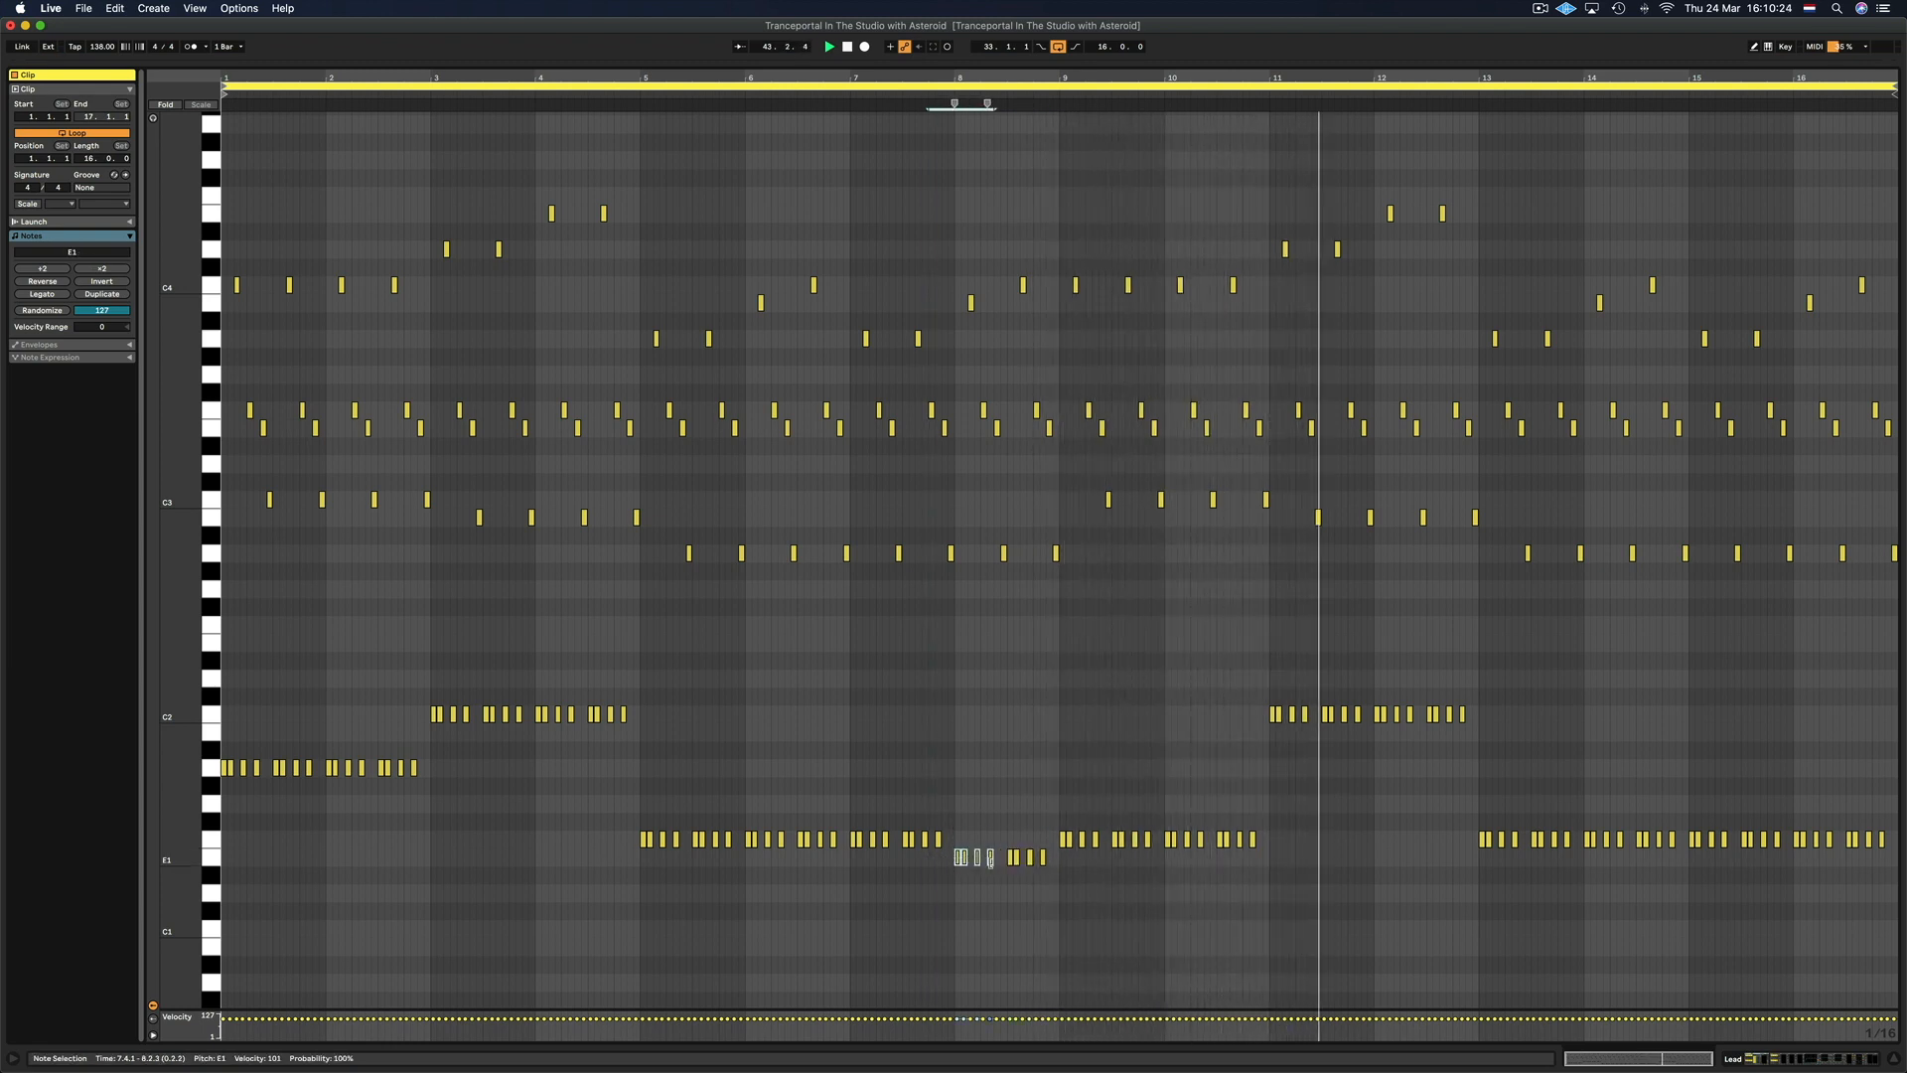
key("Down")
key("Down")
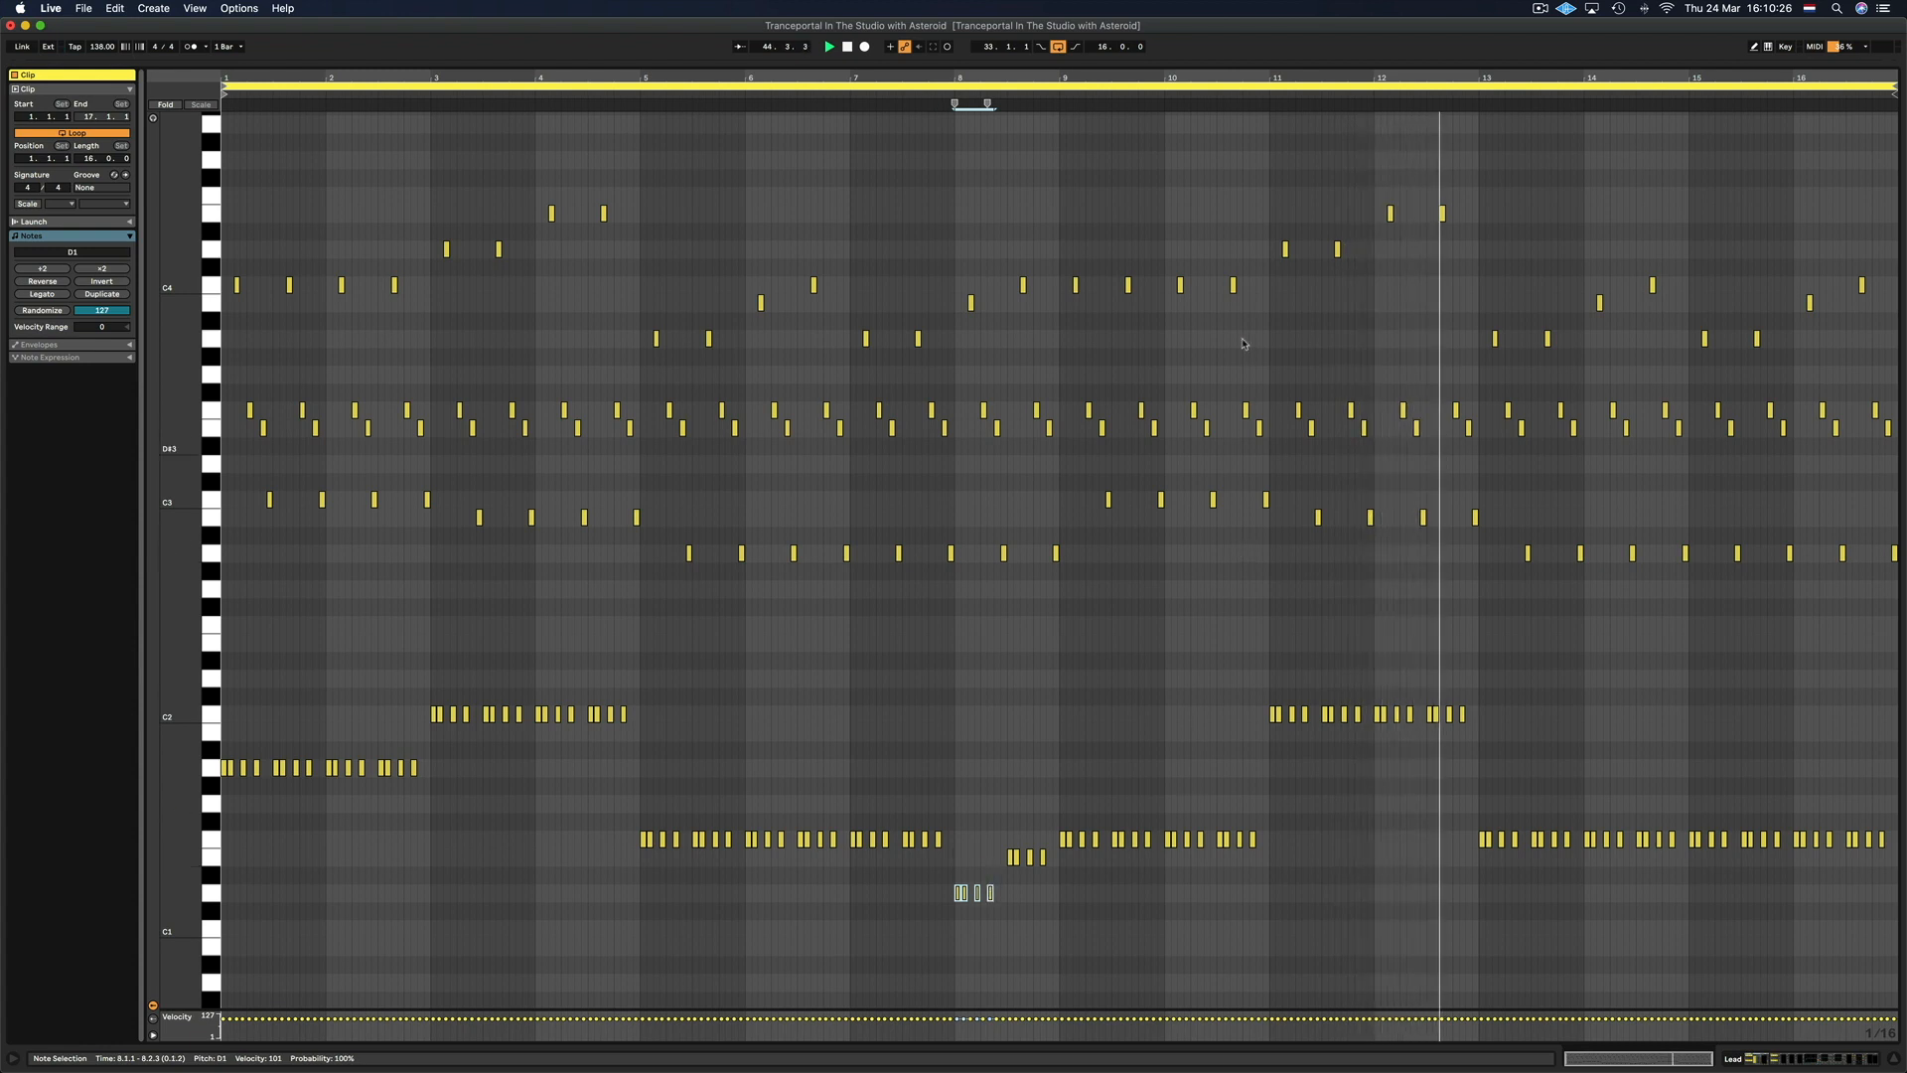
Lower the C4 notes in bars 9 and 10 to A3
left_click_drag(1064, 265, 1180, 338)
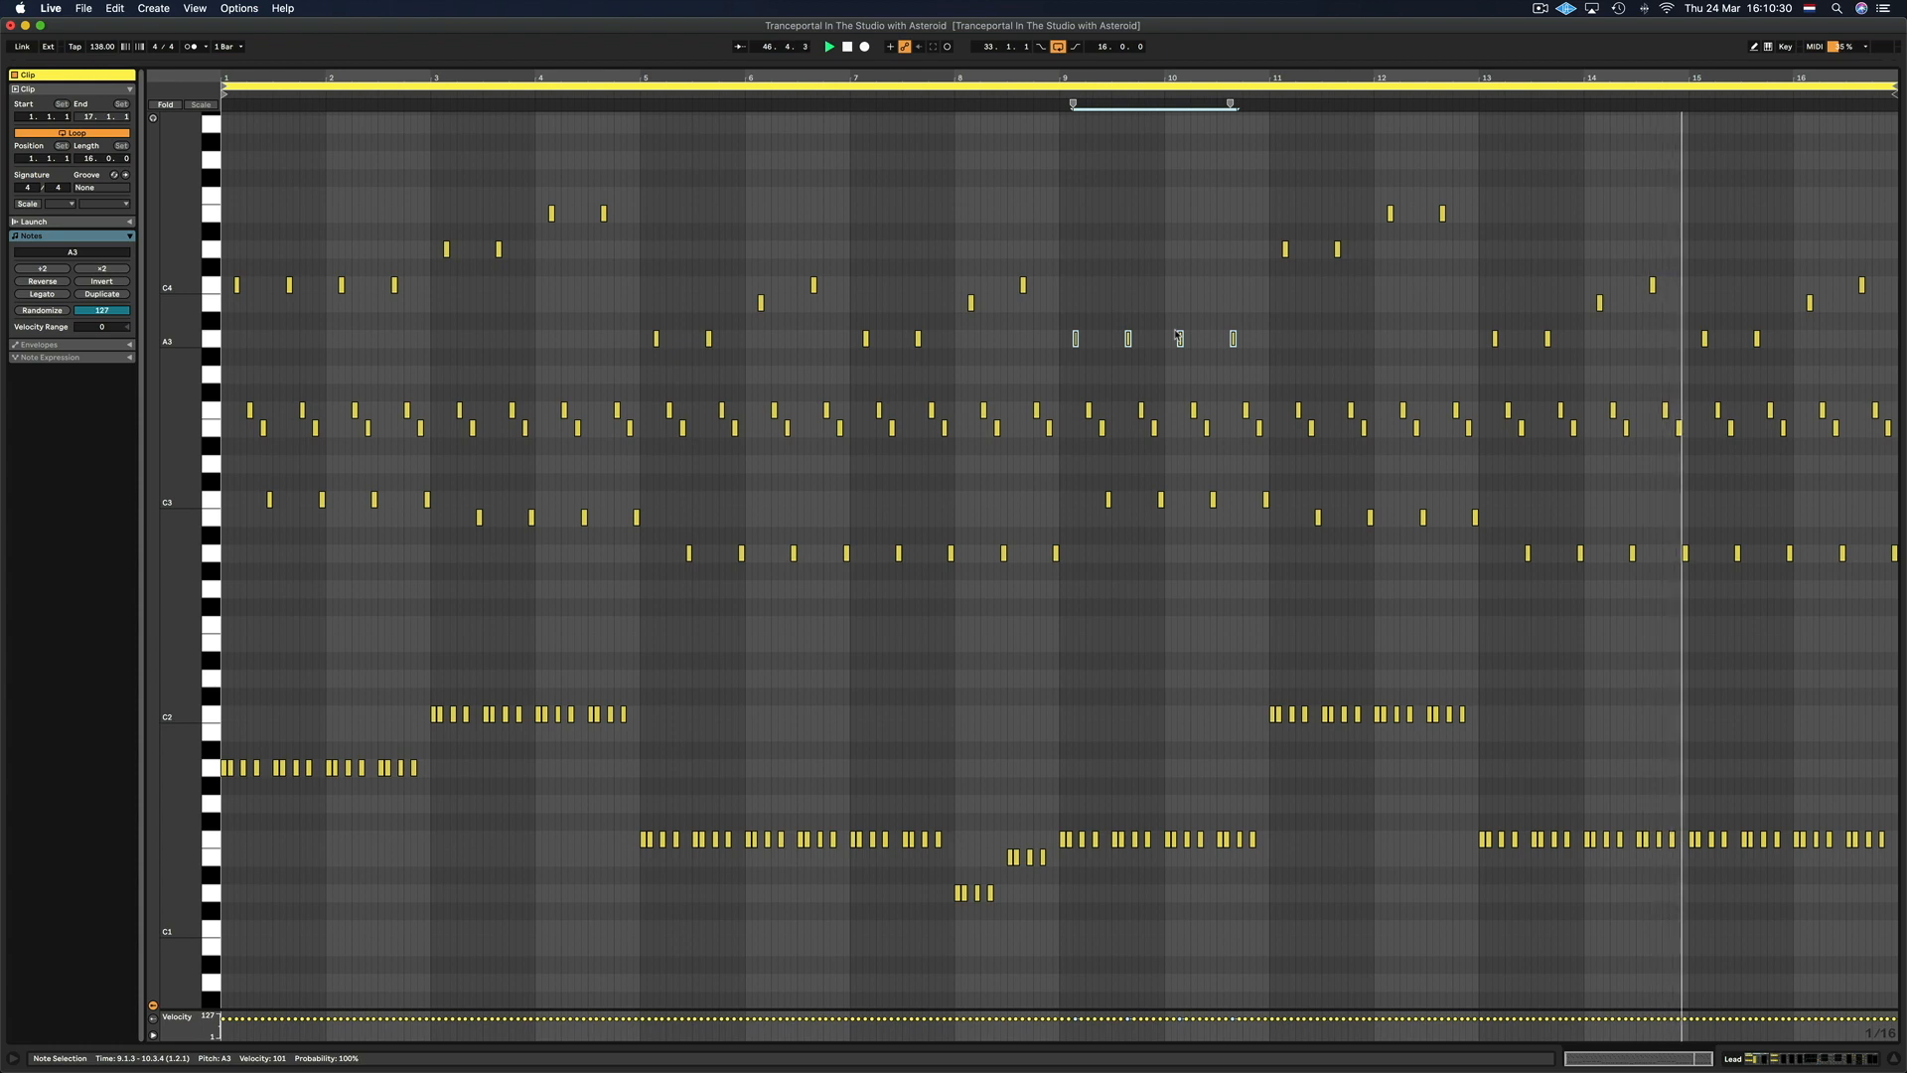
Lower the C2 bass notes in bars 11 and 12 to G1
scroll(1207, 557, "down", 1)
left_click_drag(1216, 698, 1489, 718)
key("Down")
key("Down")
key("Down")
key("Down")
key("Down")
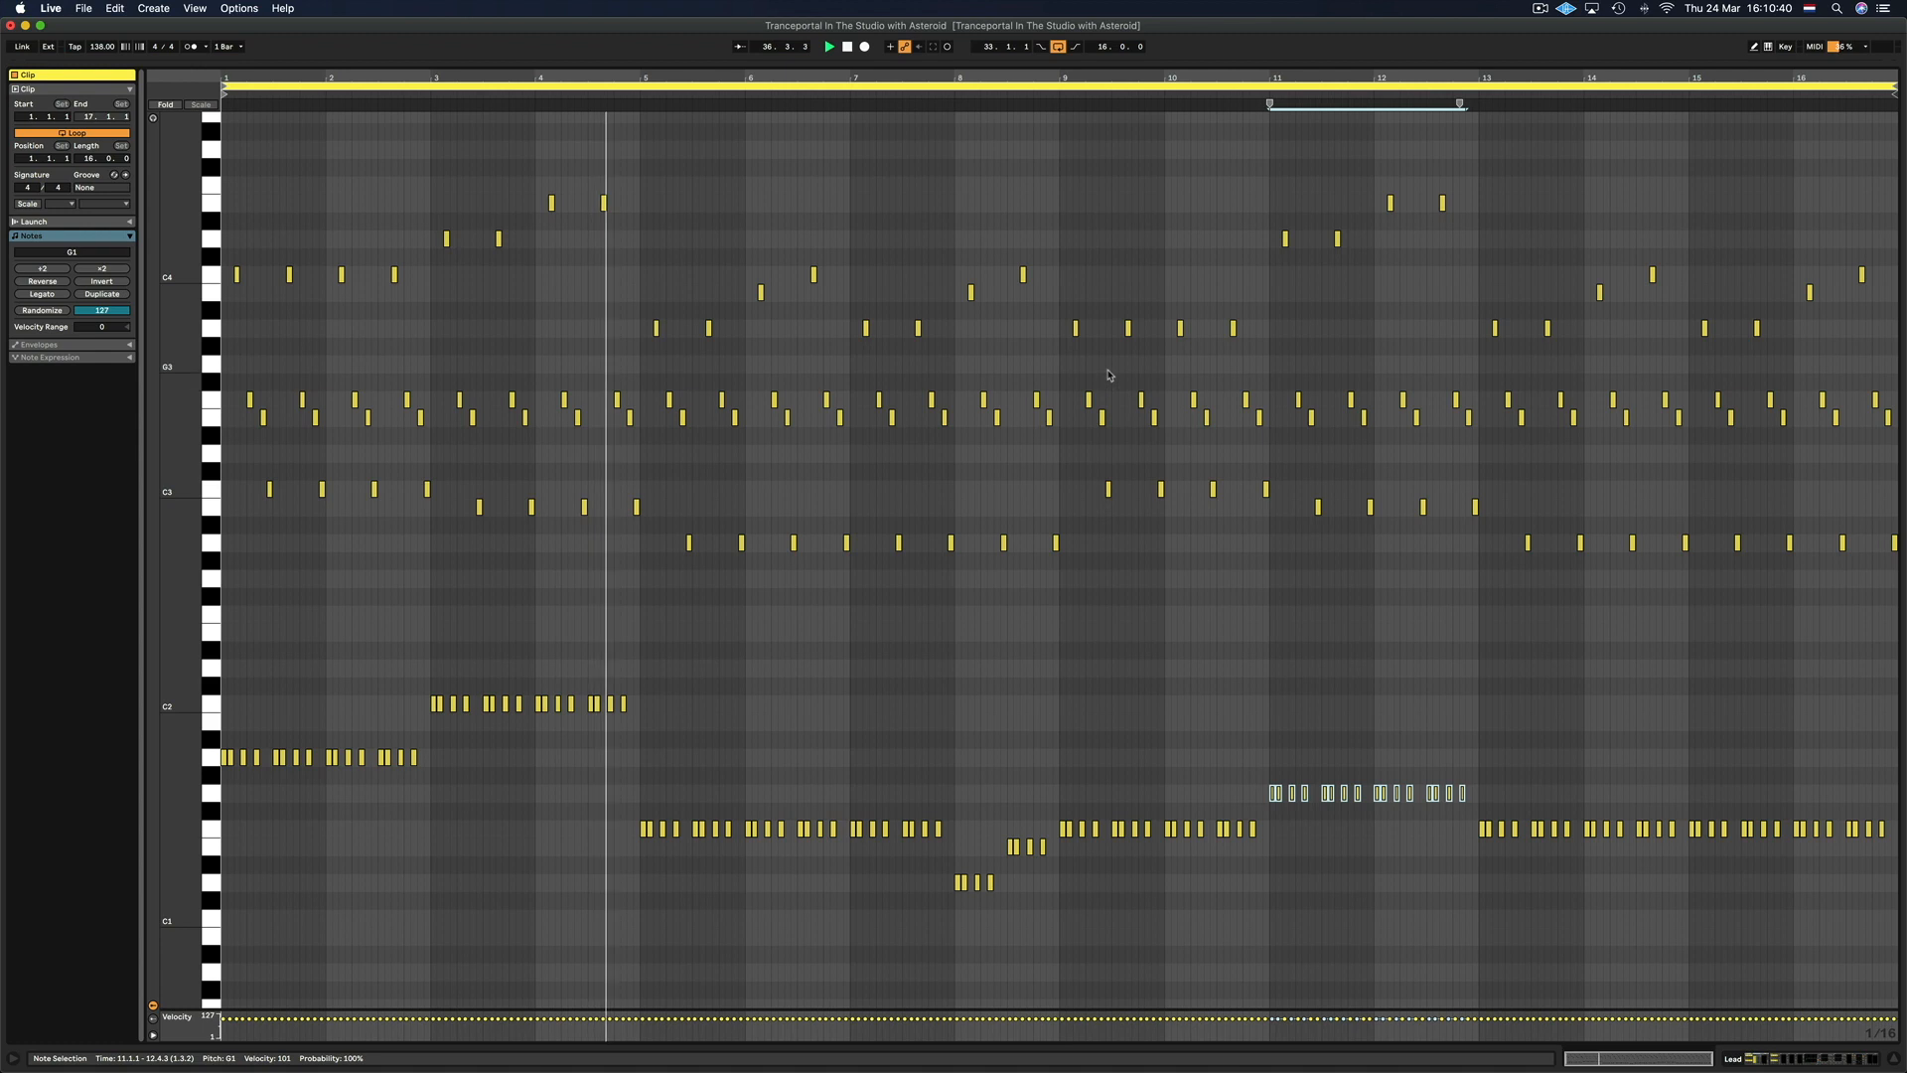
Lower the C3 notes in bars 9 and 10 to A2 and raise the B2 notes in bars 11 and 12 to C3
scroll(1109, 393, "down", 1)
left_click(1109, 478)
left_click(1265, 480, "shift")
key("Down")
key("Down")
key("Down")
left_click_drag(1288, 493, 1484, 502)
key("Up")
Lower the top notes in bar 11 to A3 and those in bar 12 to B3 and C4
left_click_drag(1282, 375, 1475, 423)
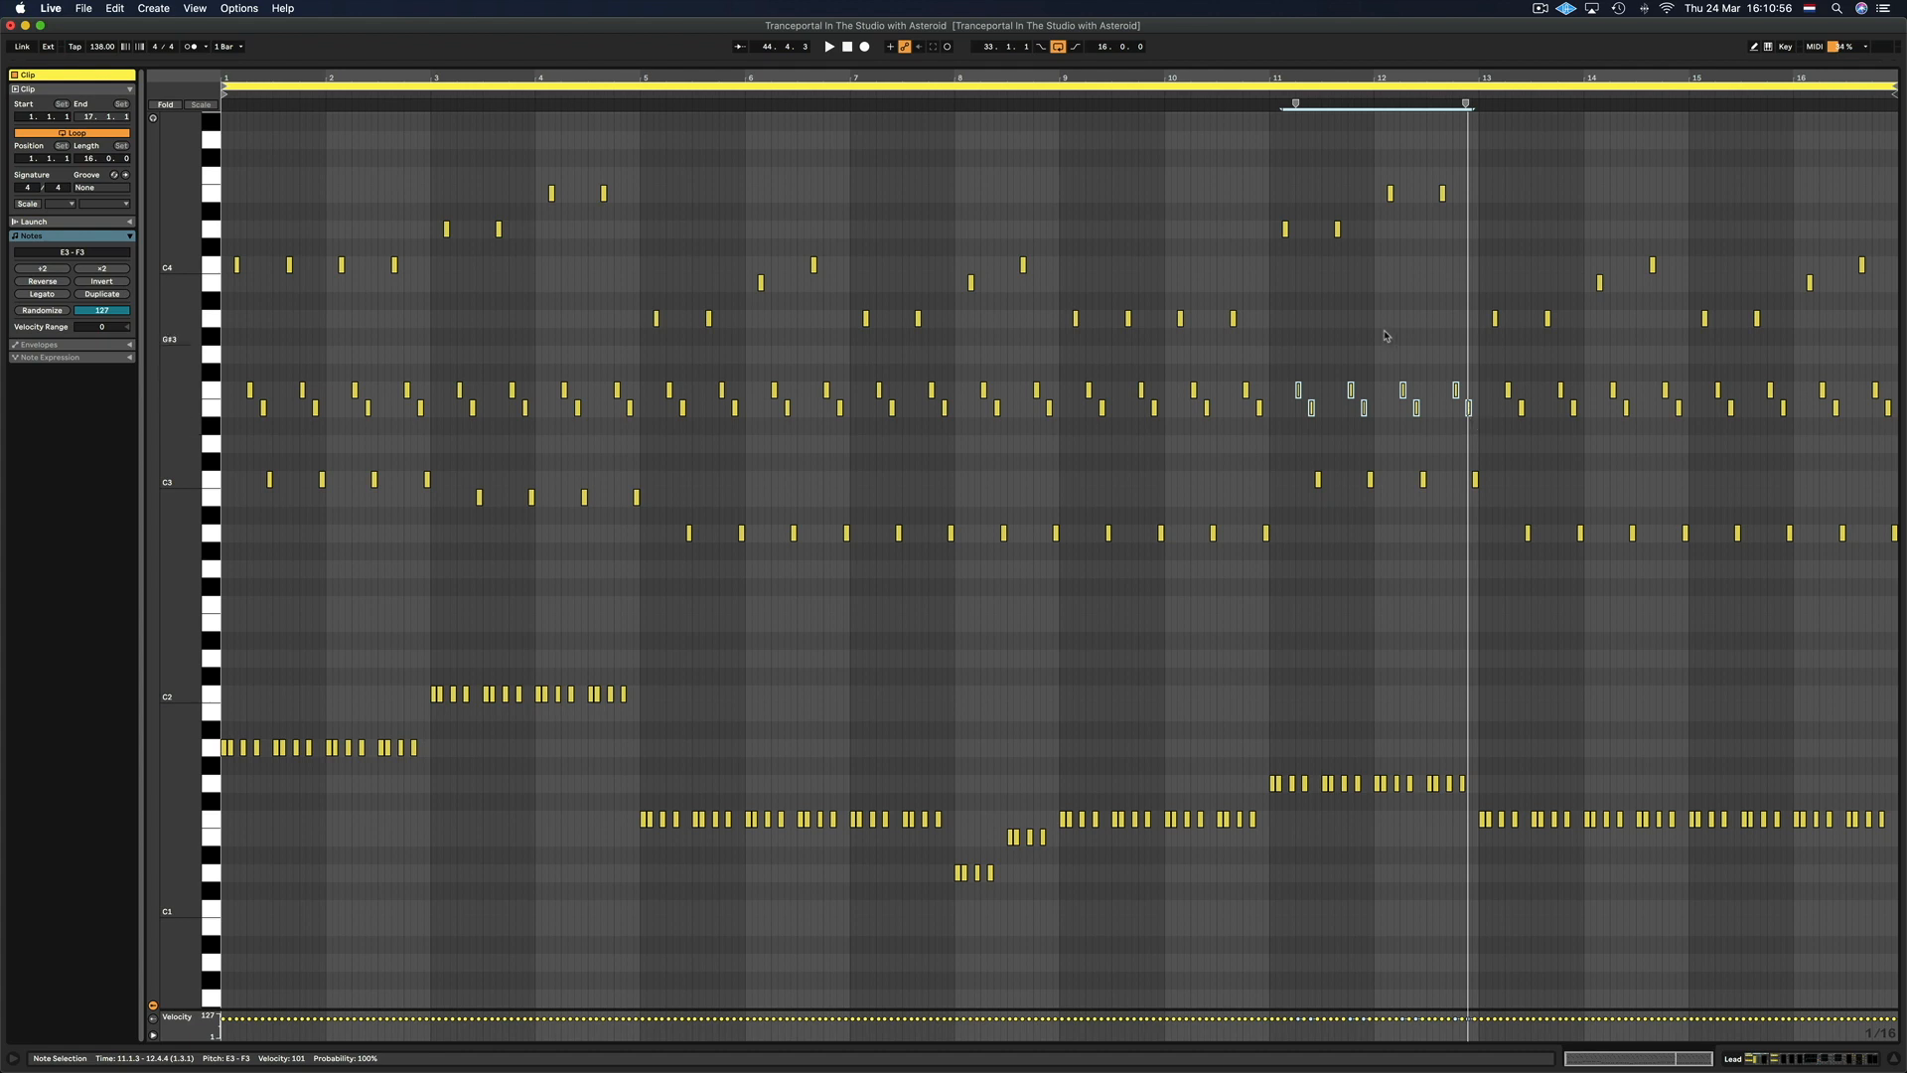
left_click_drag(1060, 134, 1900, 608)
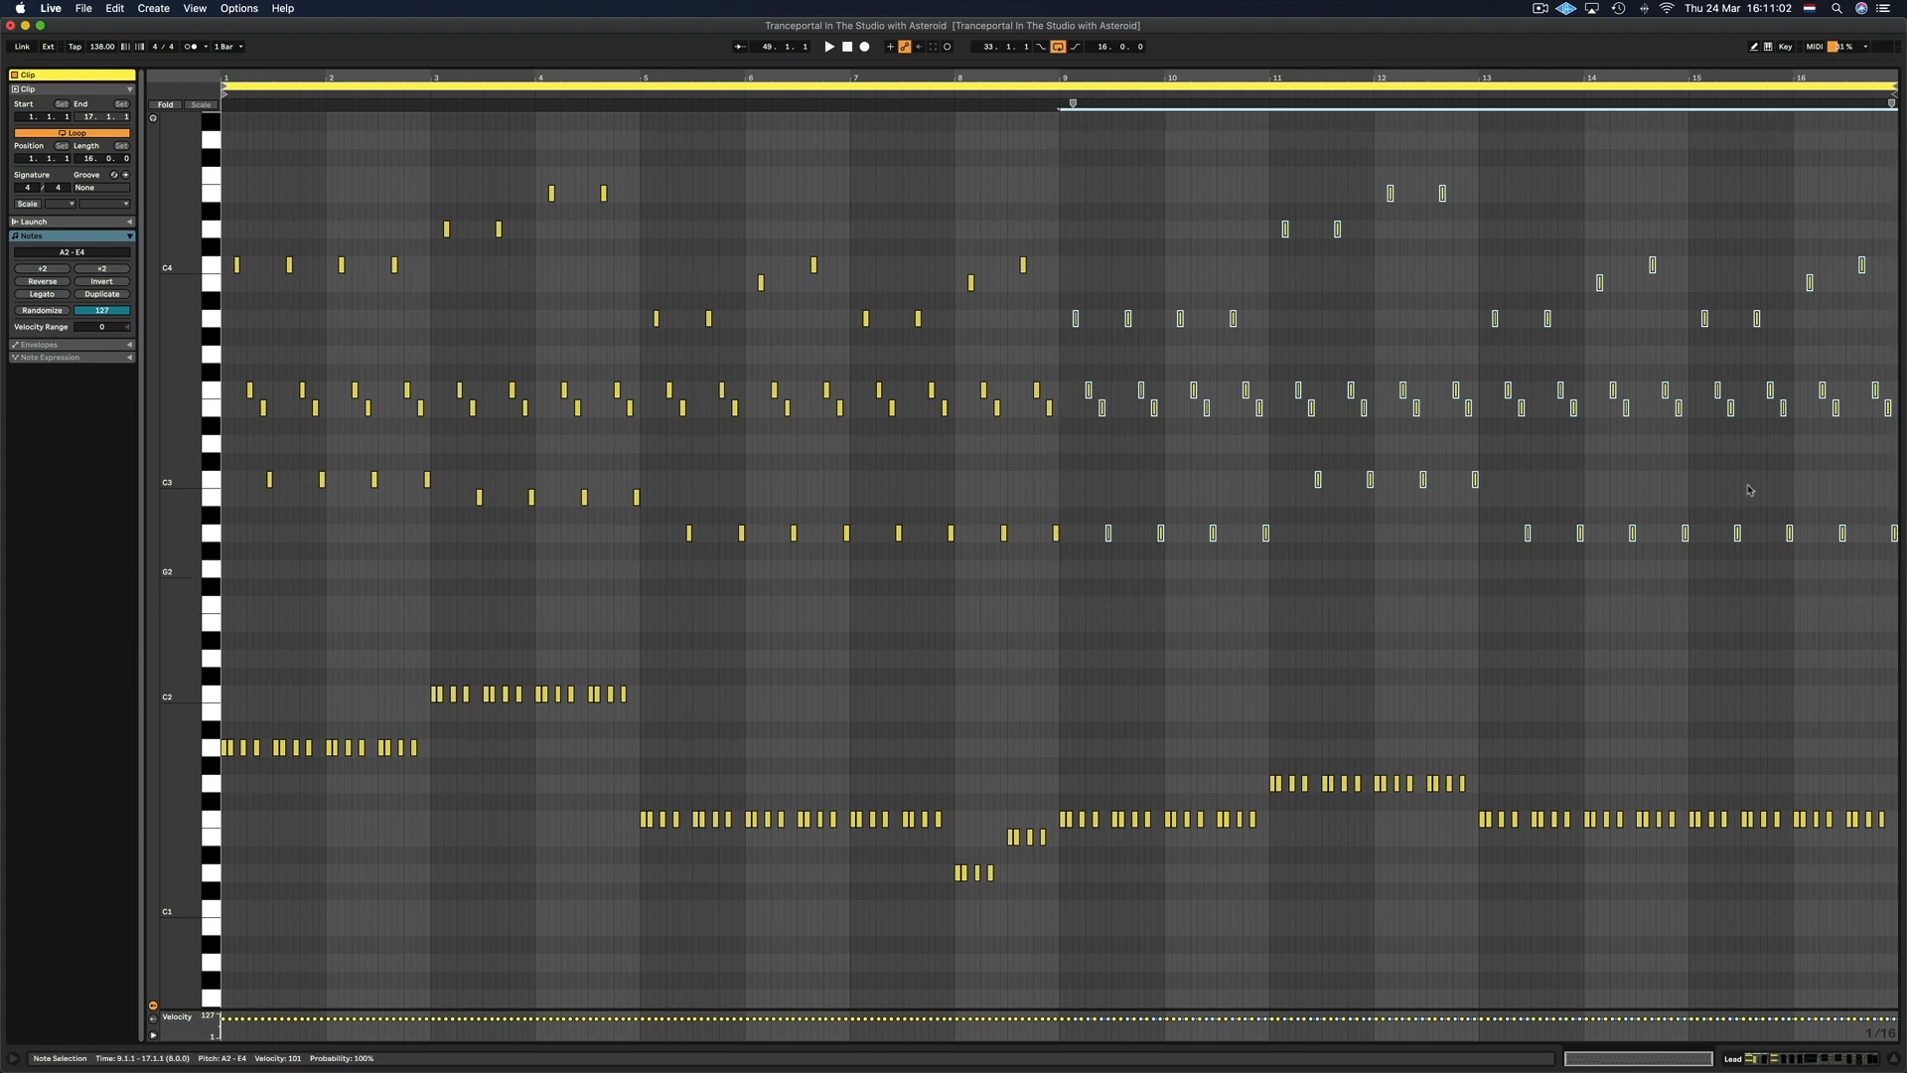
left_click(1363, 282)
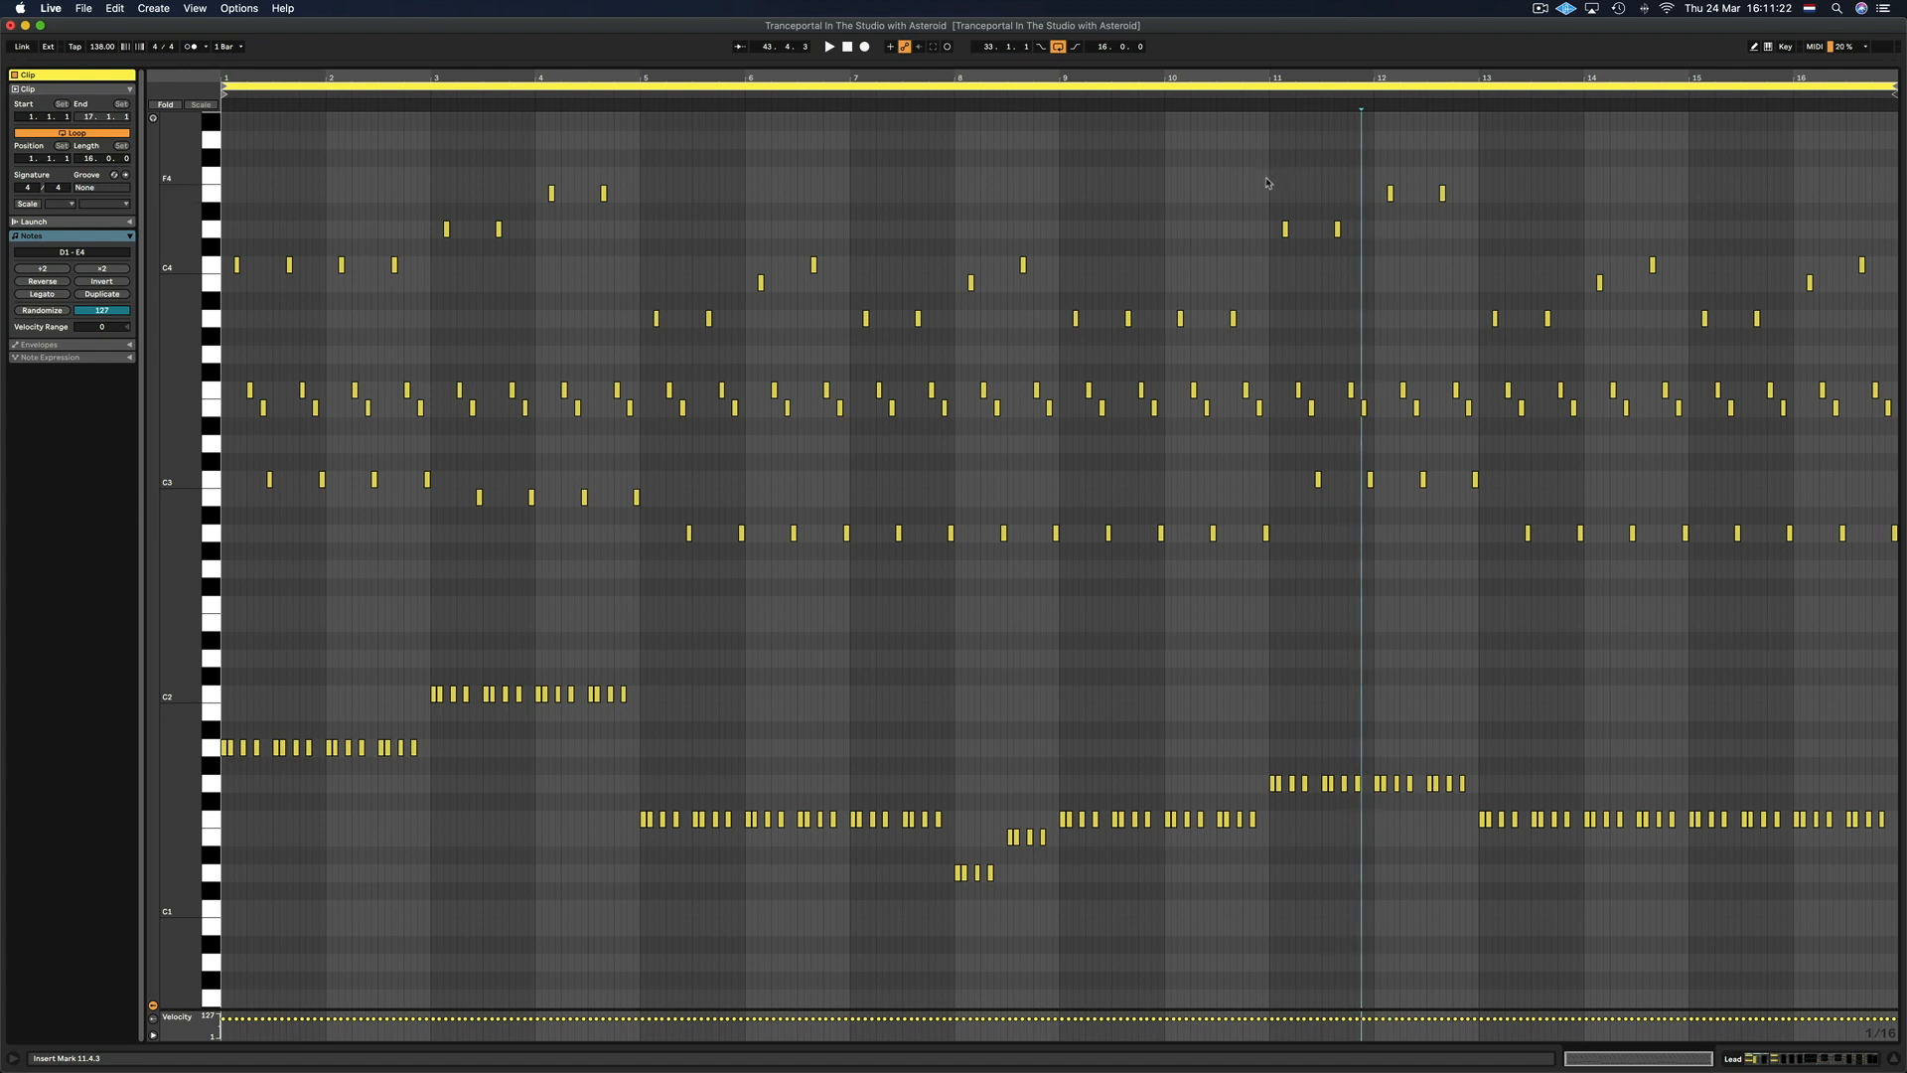
left_click_drag(1240, 215, 1355, 256)
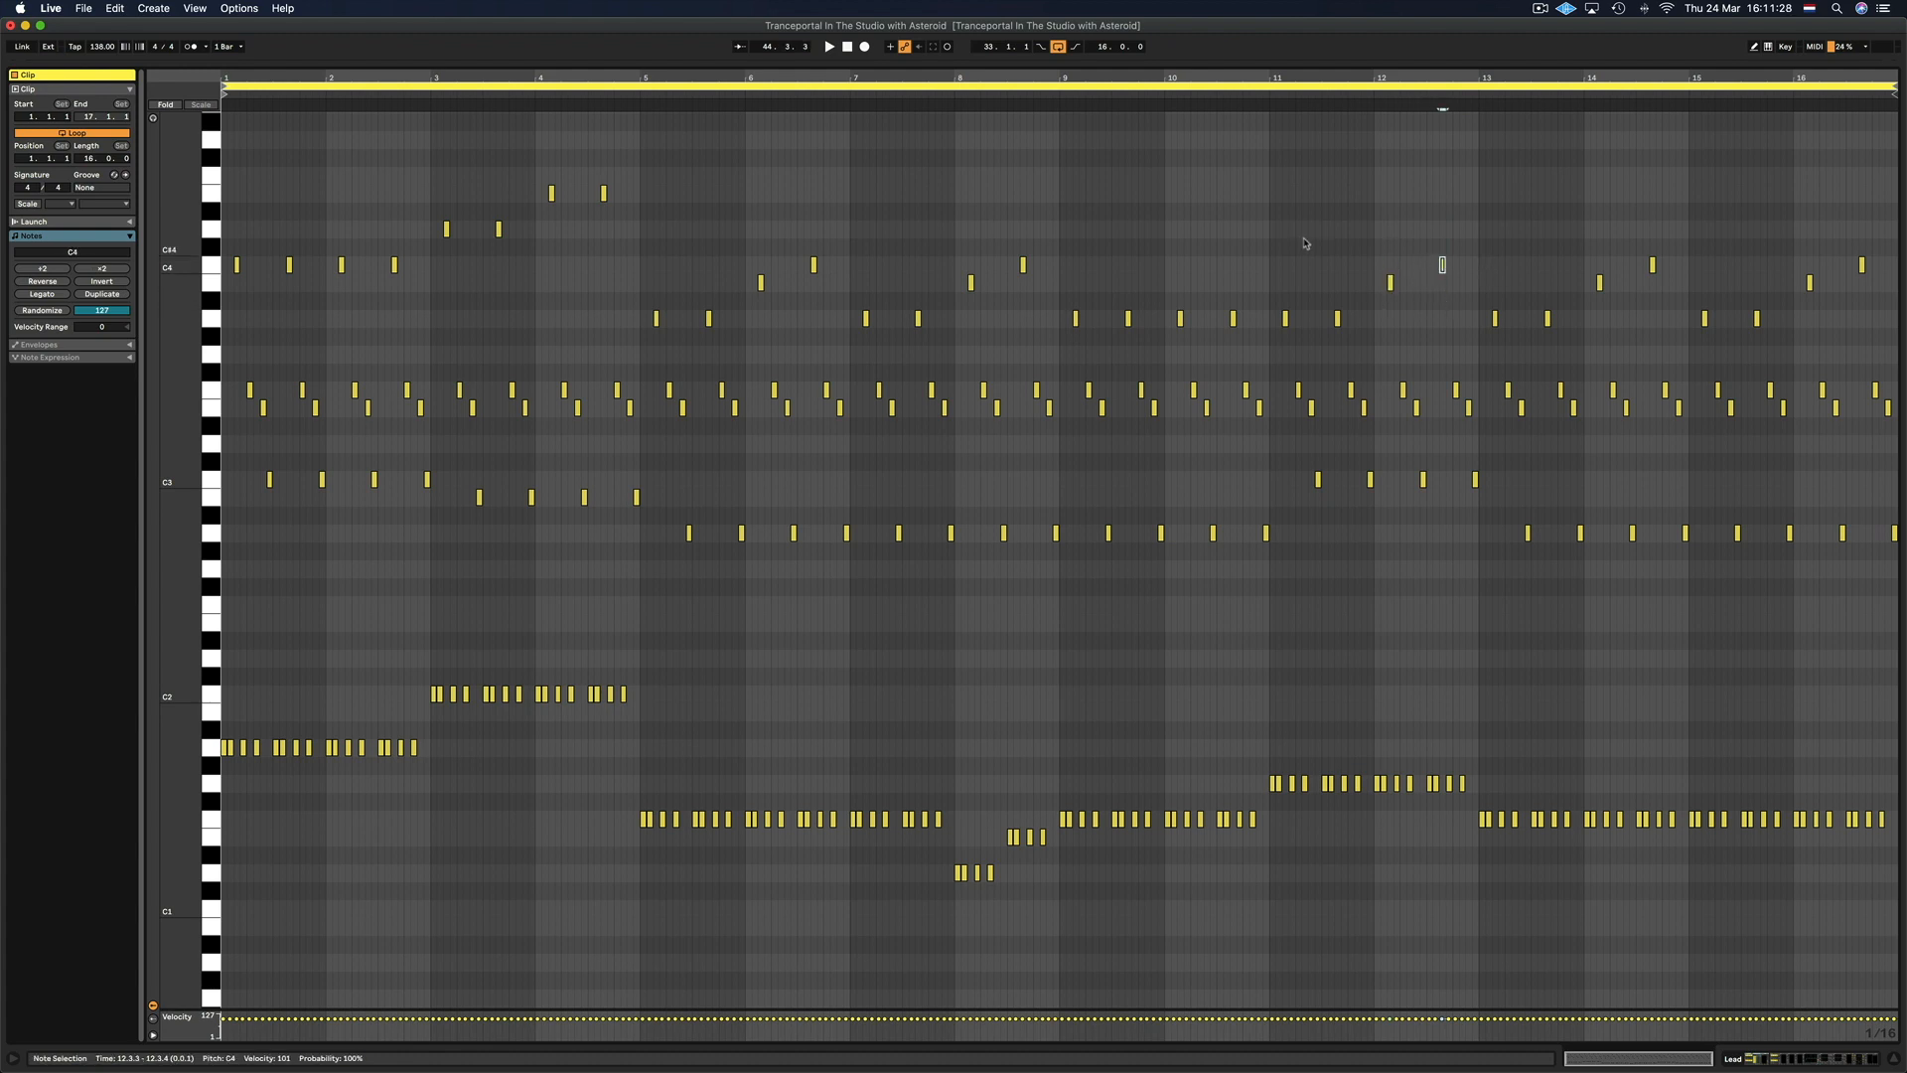
Raise all top and middle notes in bars 11 to 16 by seven semitones, leaving out the lower and bass notes
left_click_drag(1276, 244, 1899, 410)
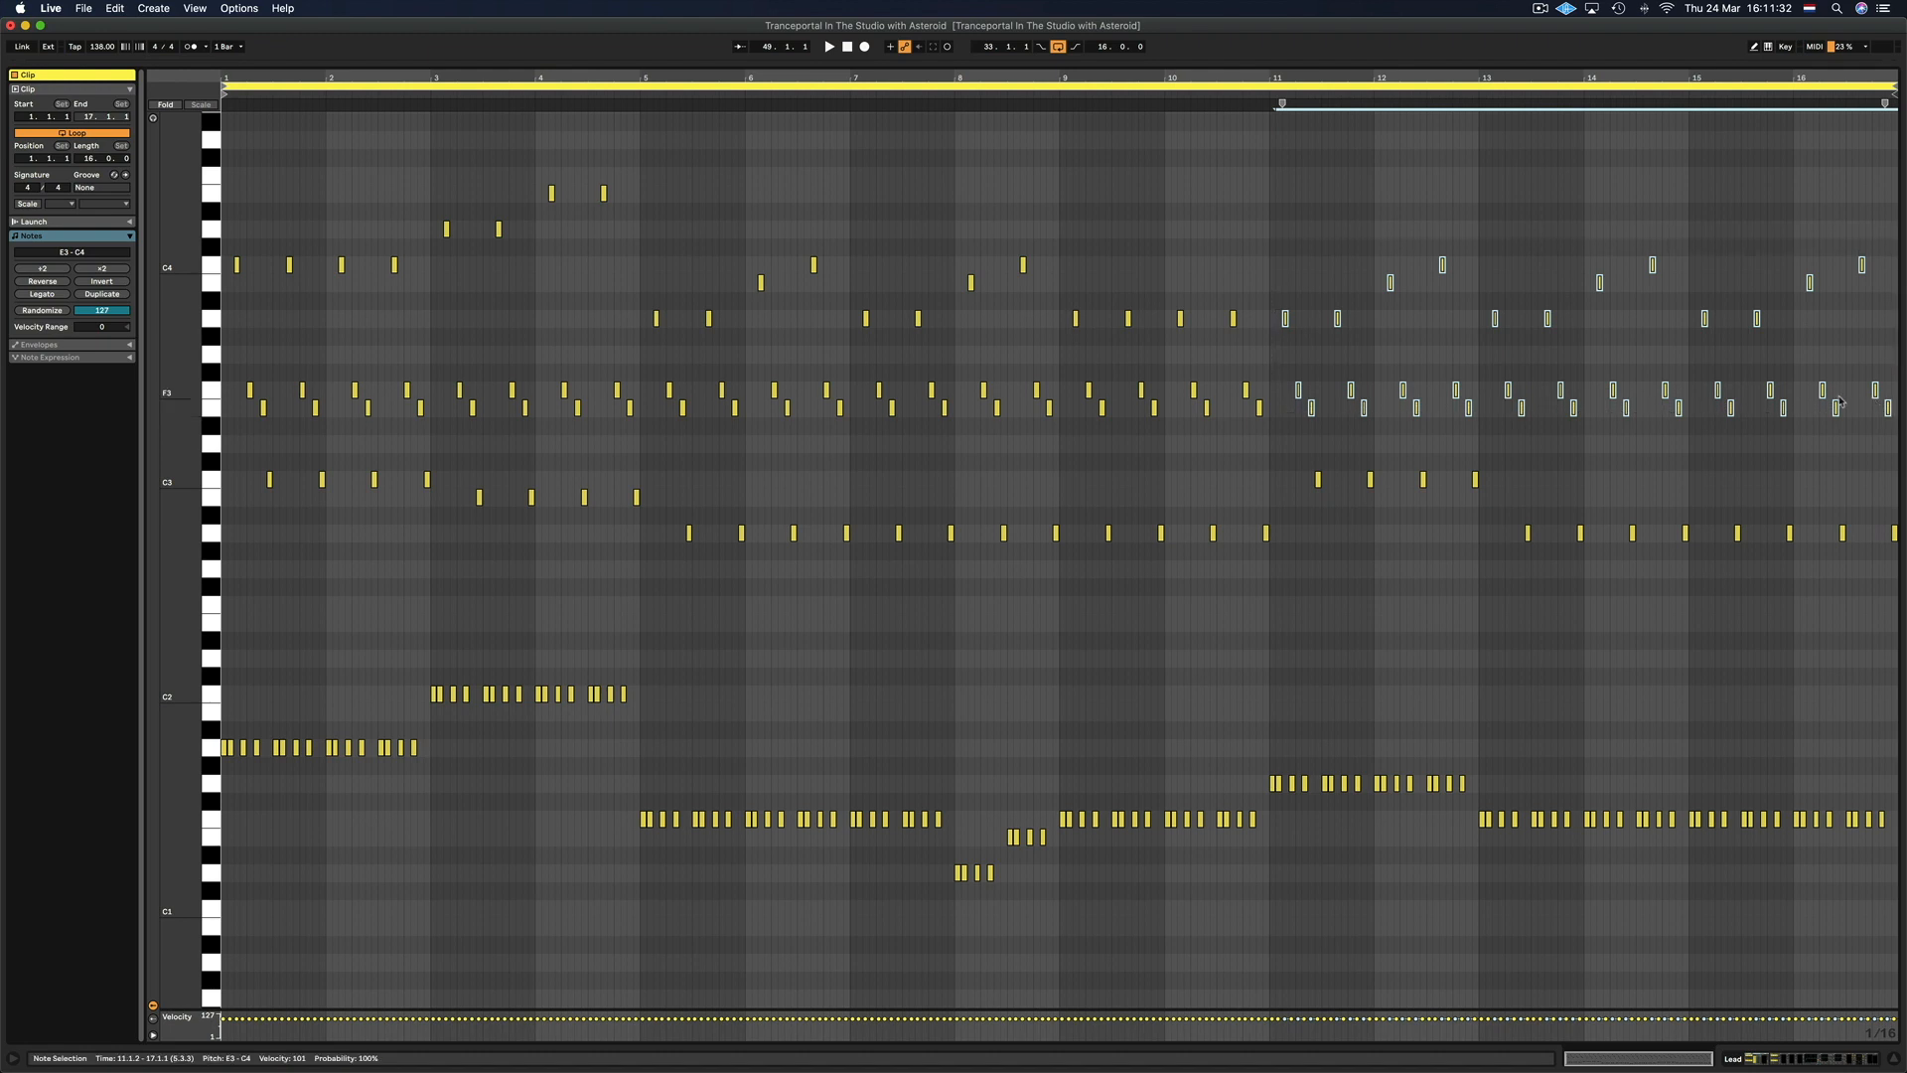
left_click(1290, 437)
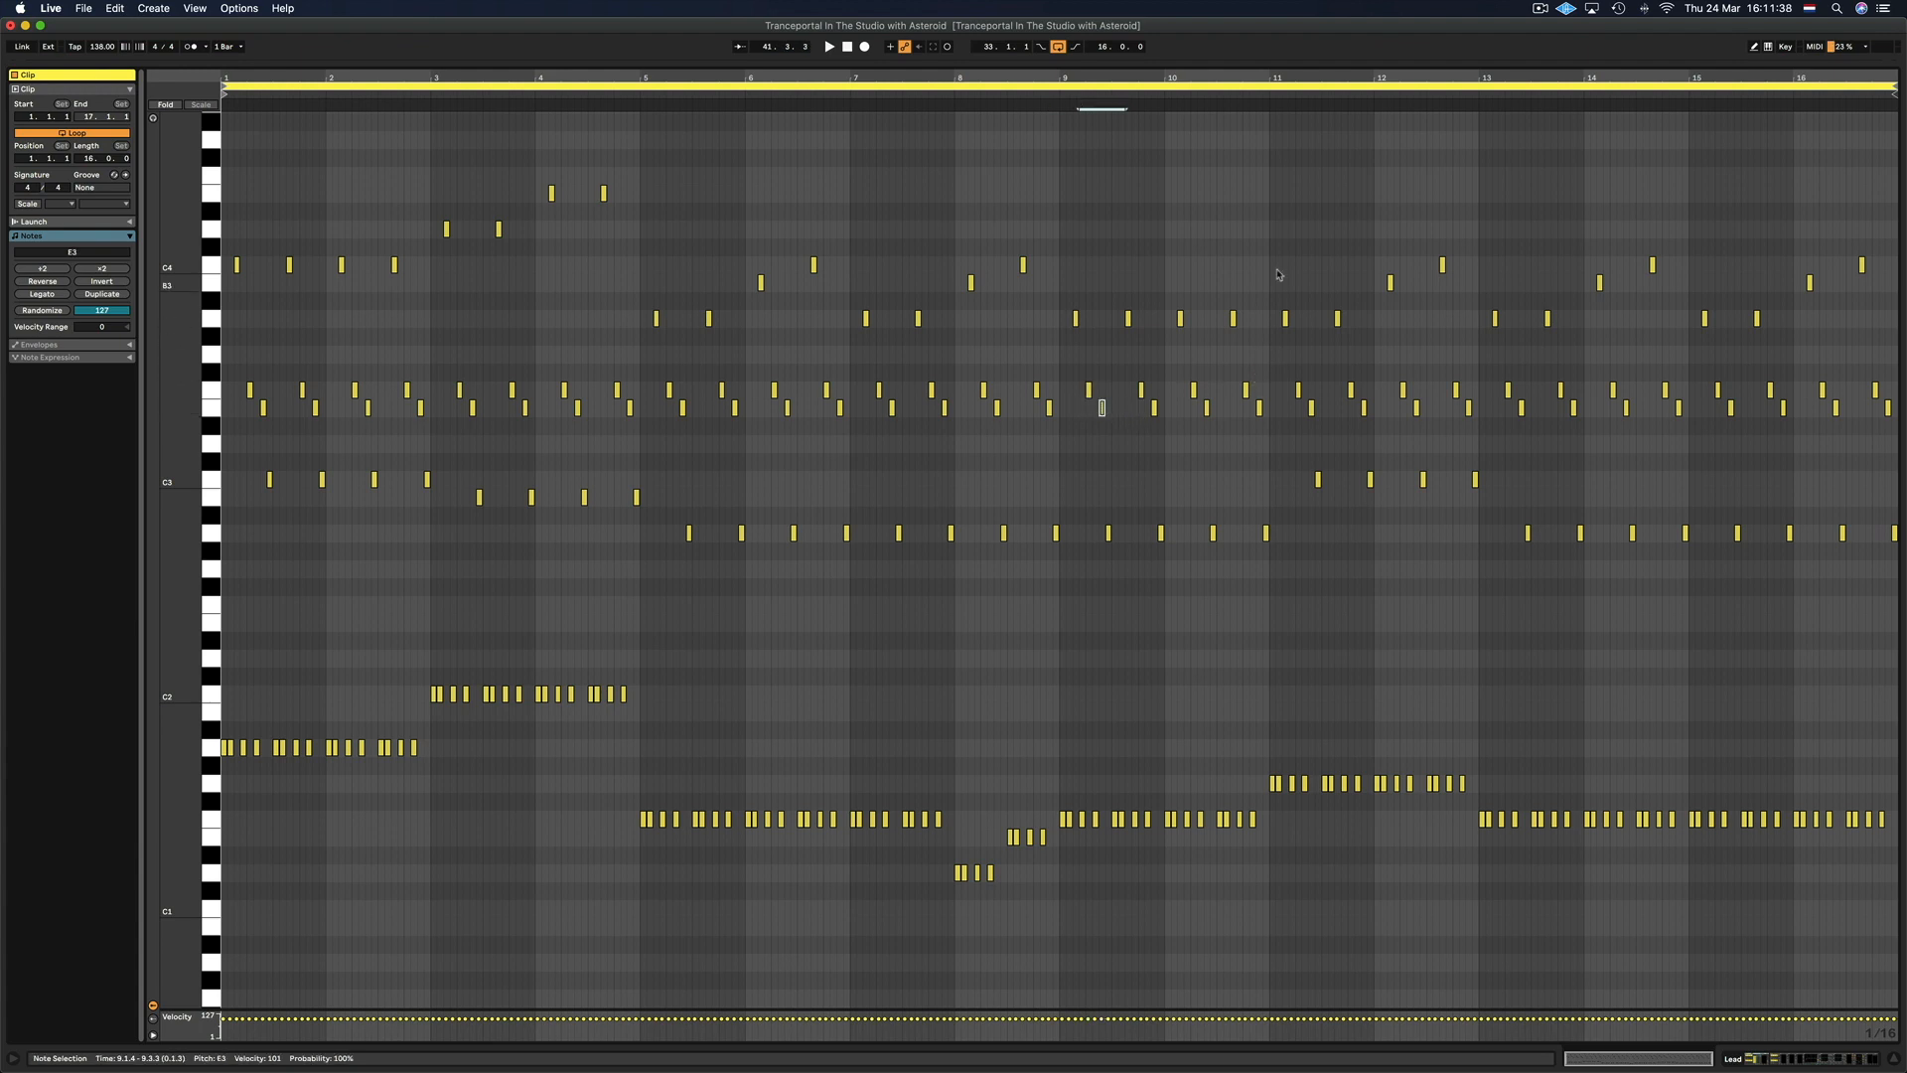
left_click_drag(1693, 402, 1887, 437)
key("Up")
key("Up")
key("Up")
key("Up")
key("Up")
key("Up")
key("Up")
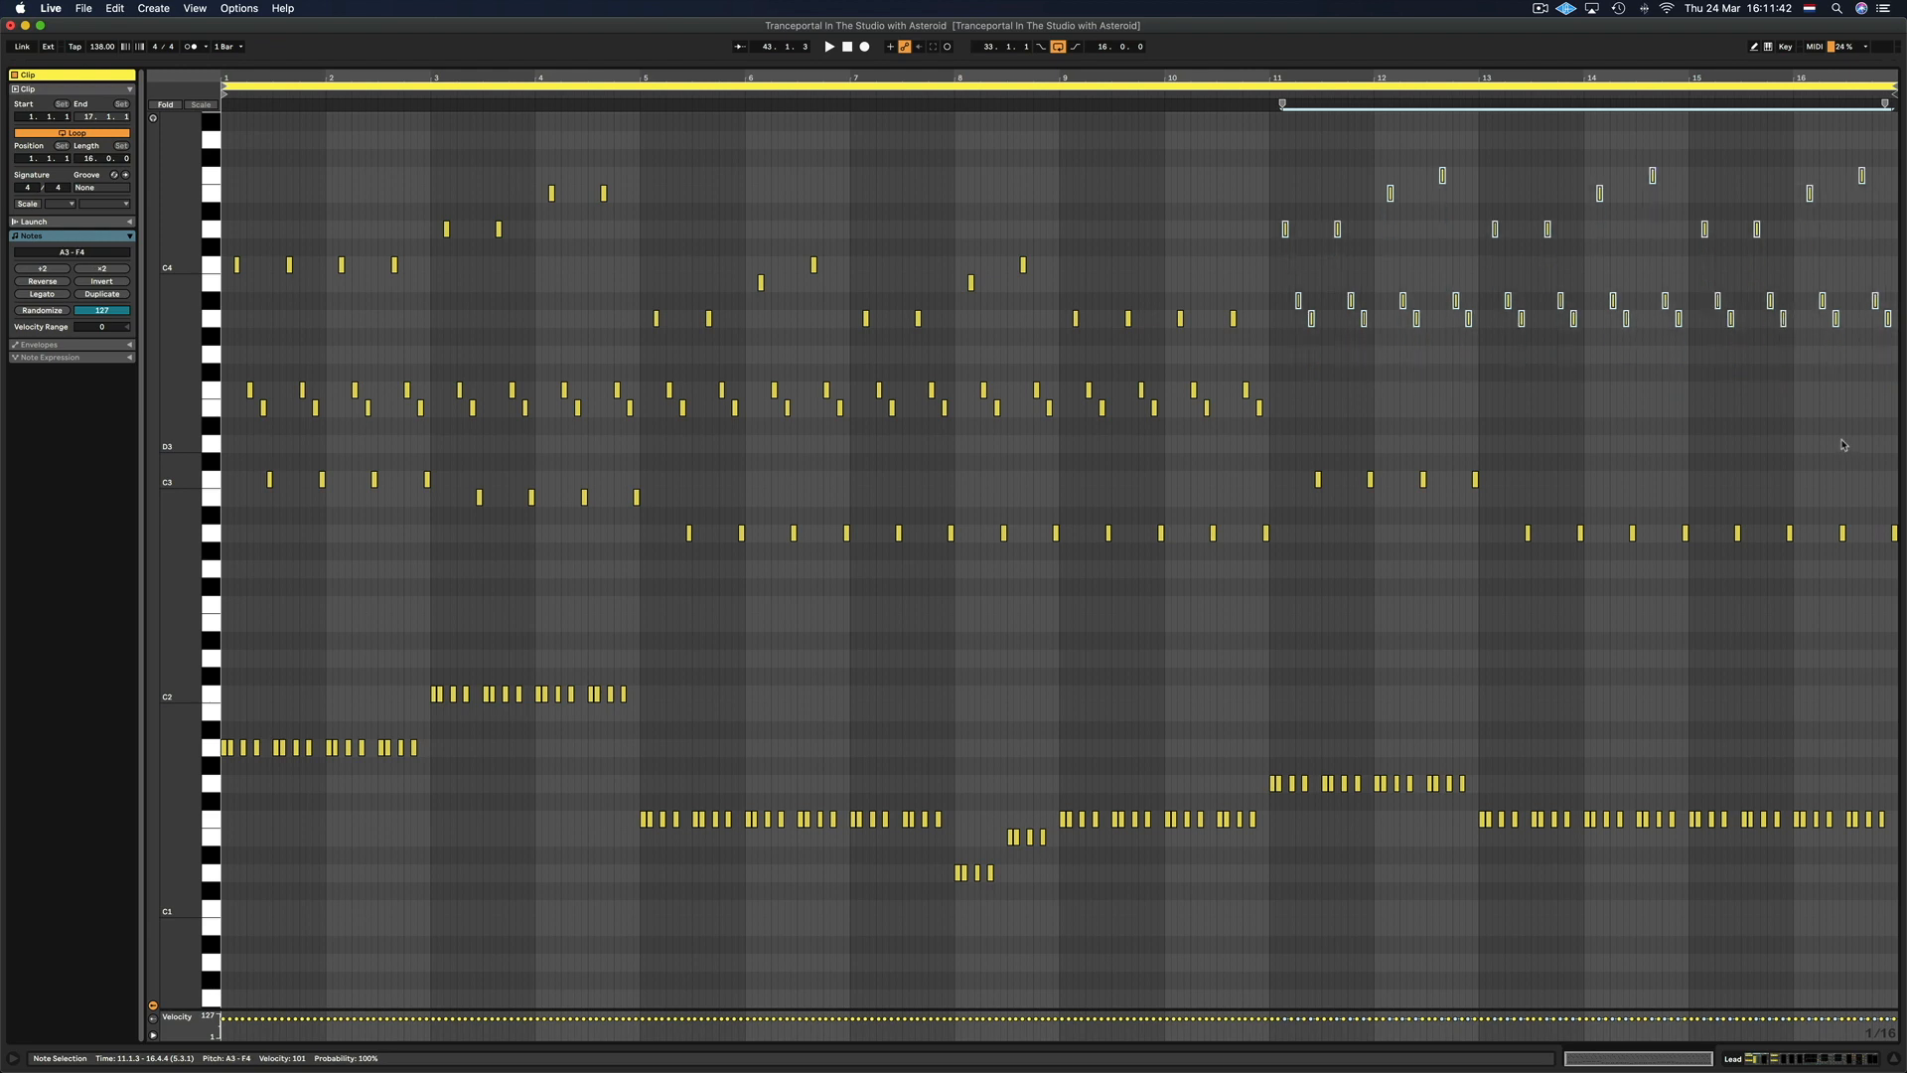
left_click(1249, 263)
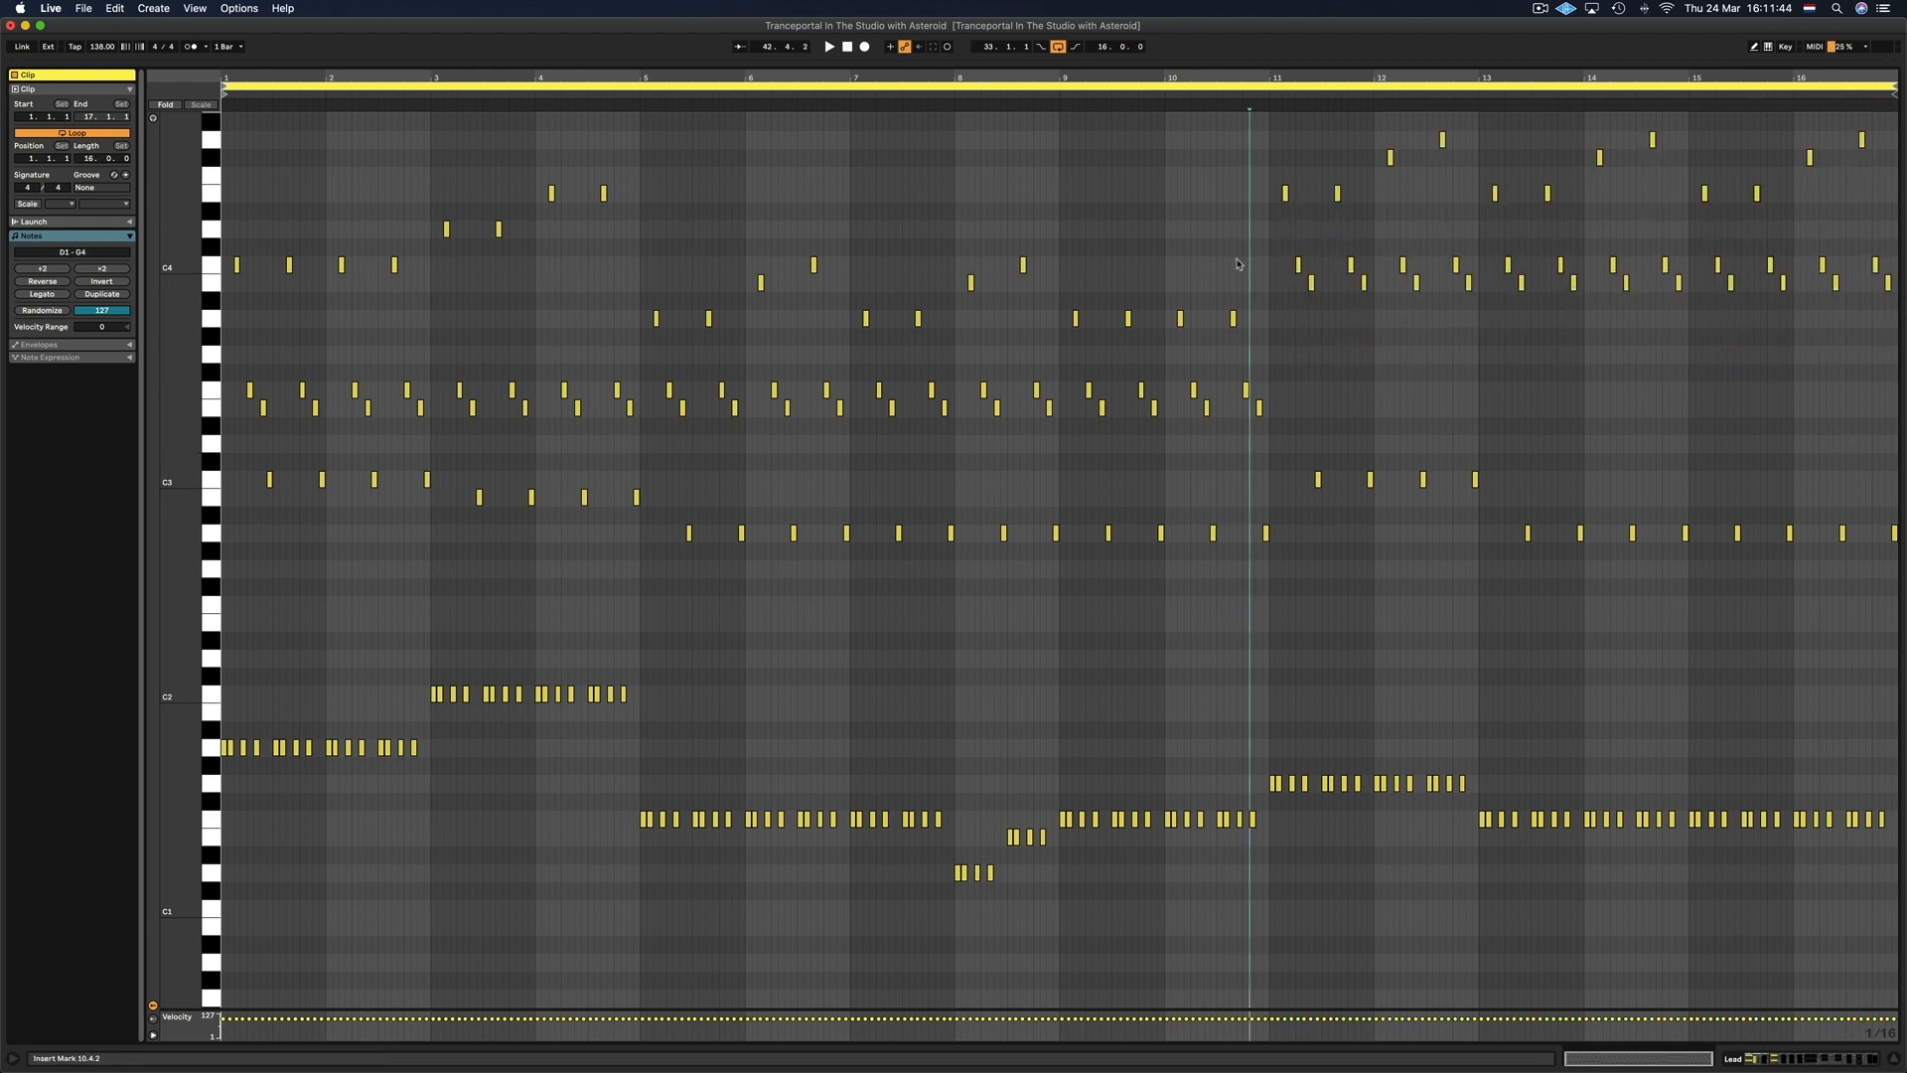
left_click_drag(1520, 270, 1865, 286)
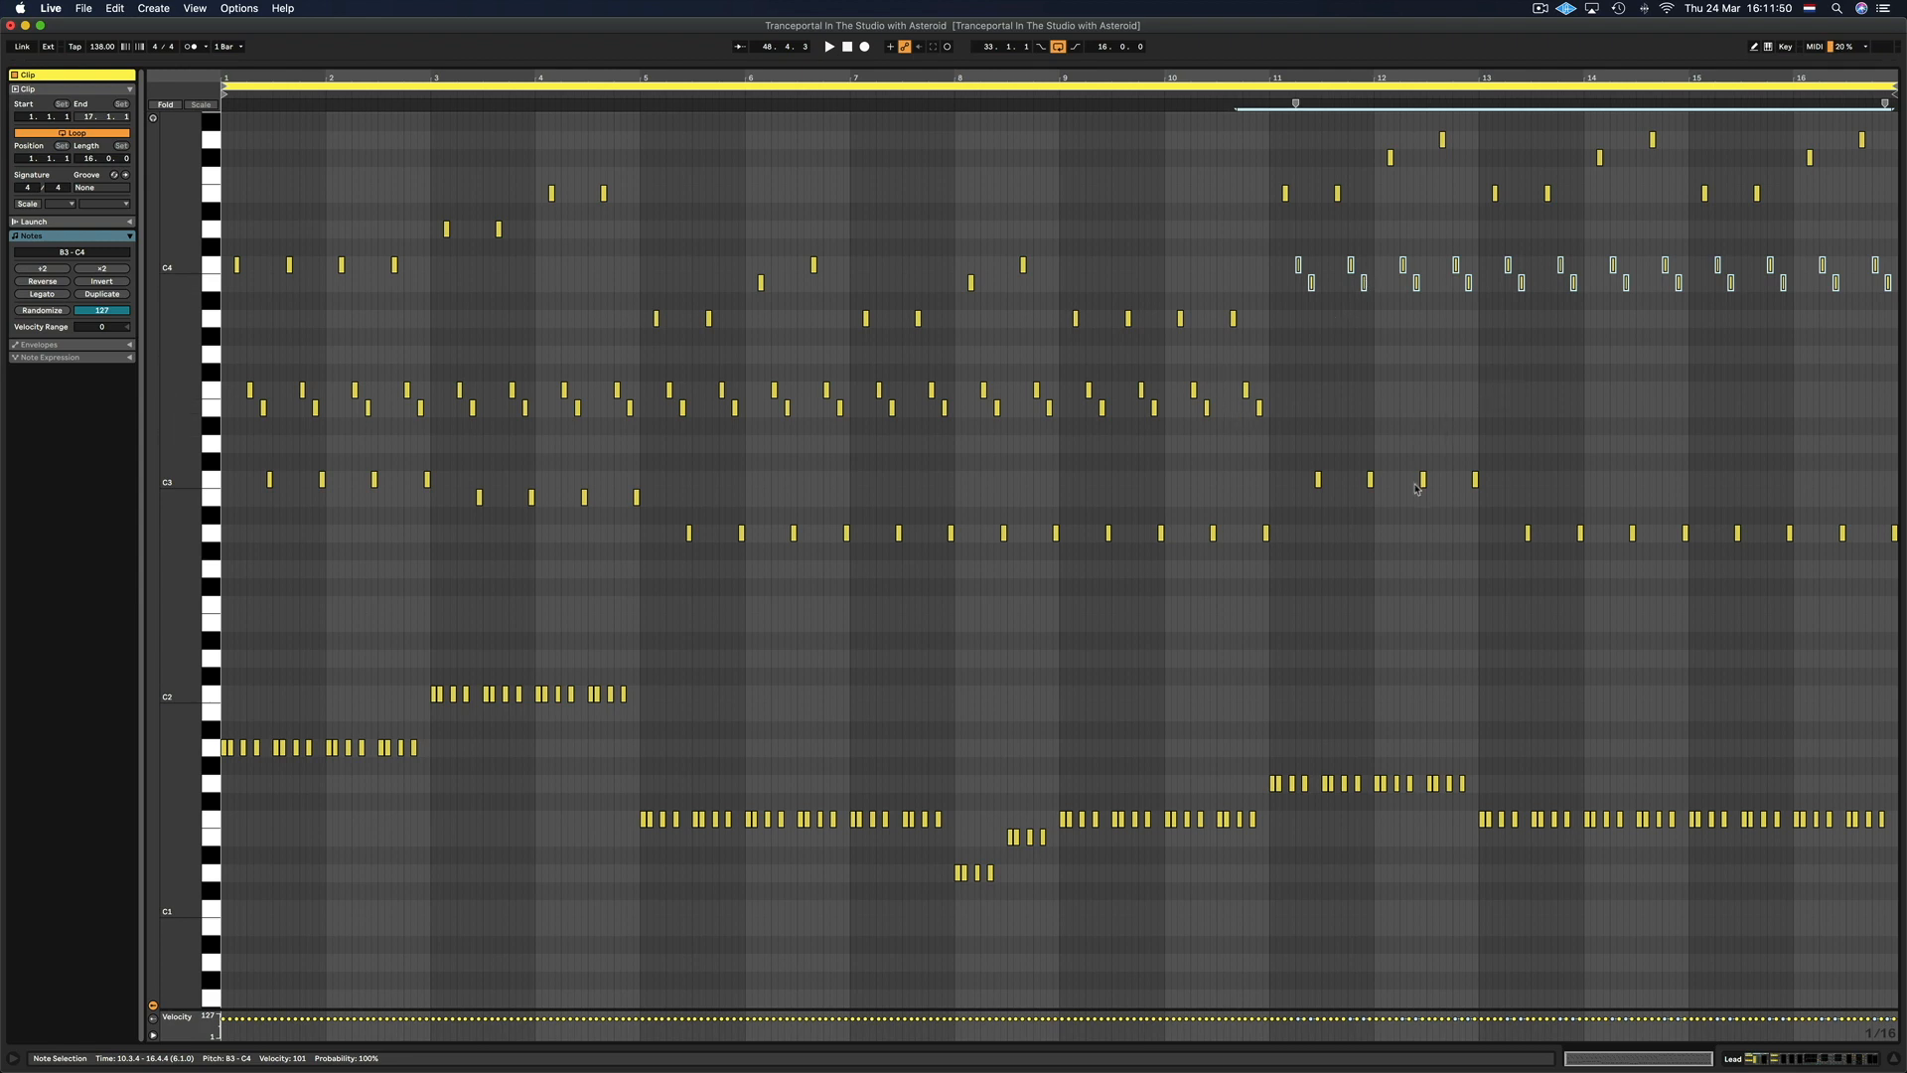
scroll(1416, 487, "up", 3)
left_click(1078, 533)
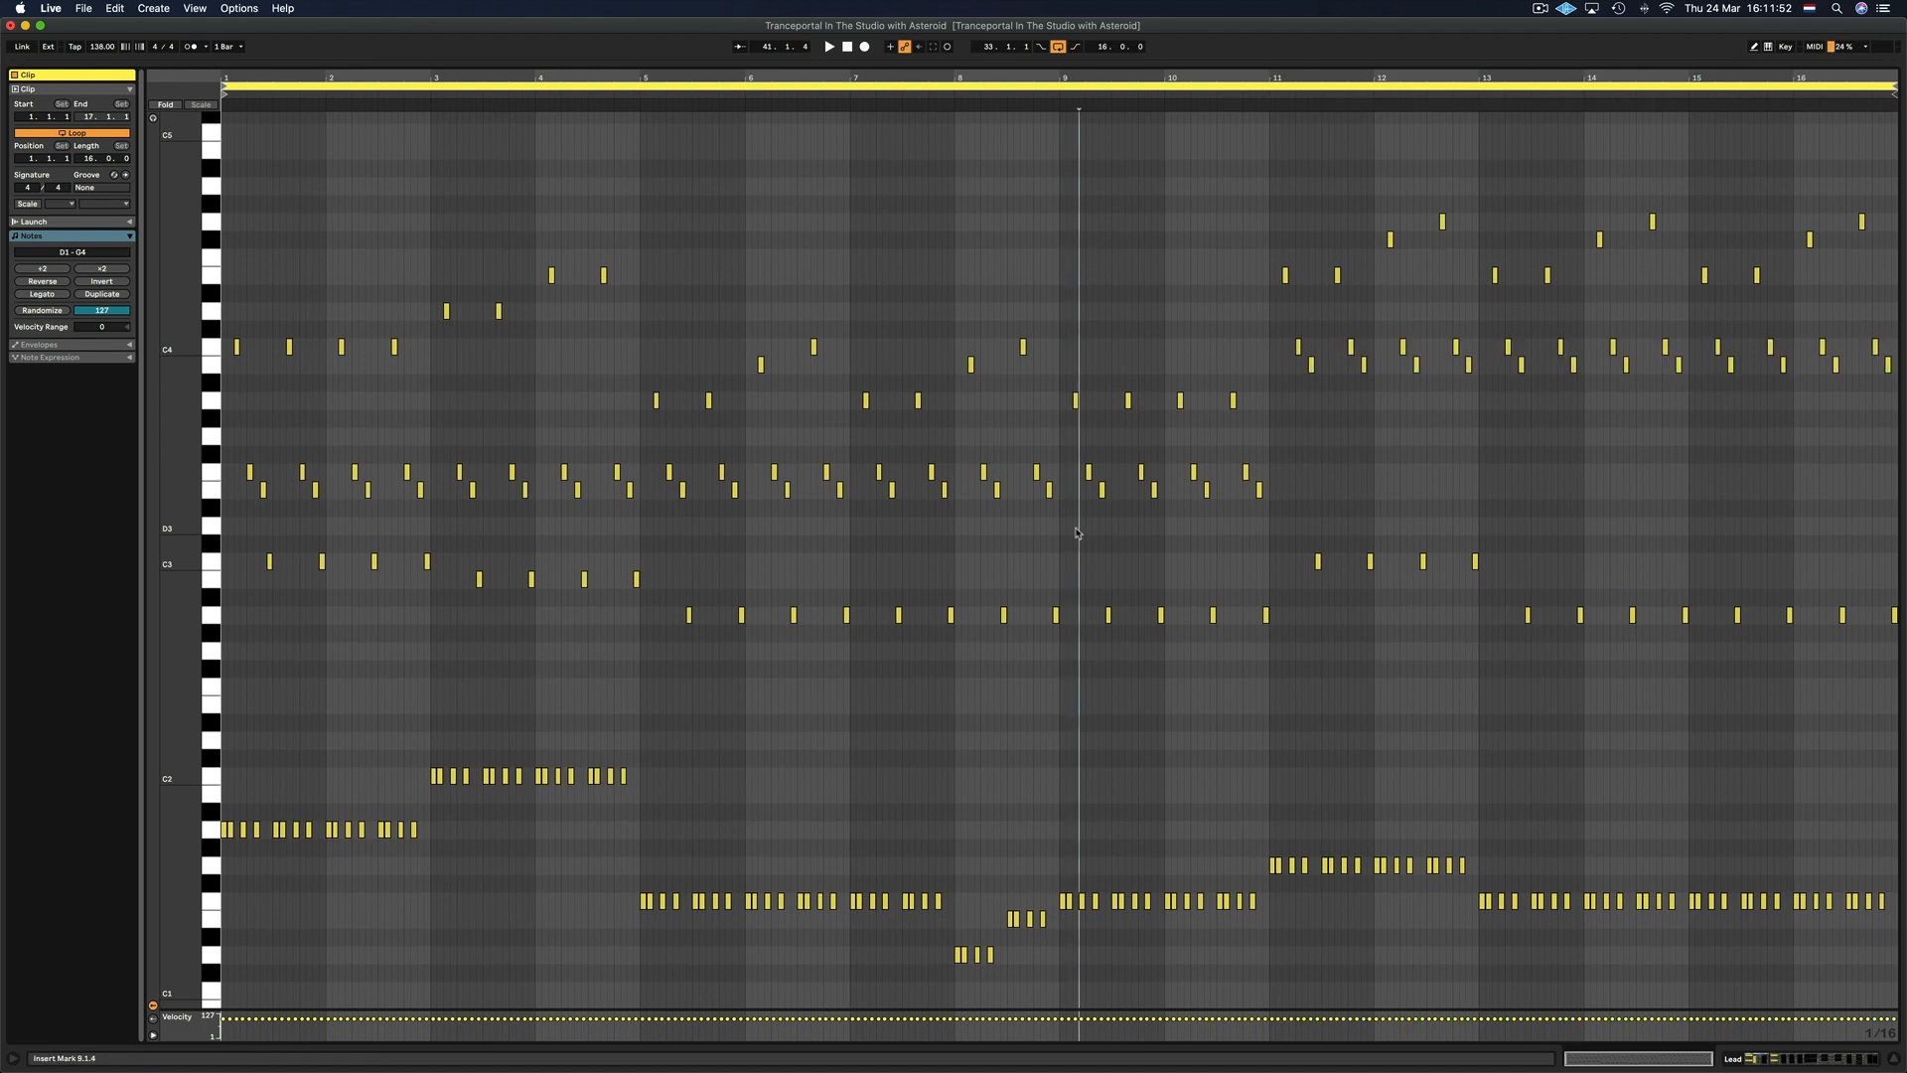
left_click_drag(1268, 532, 1268, 533)
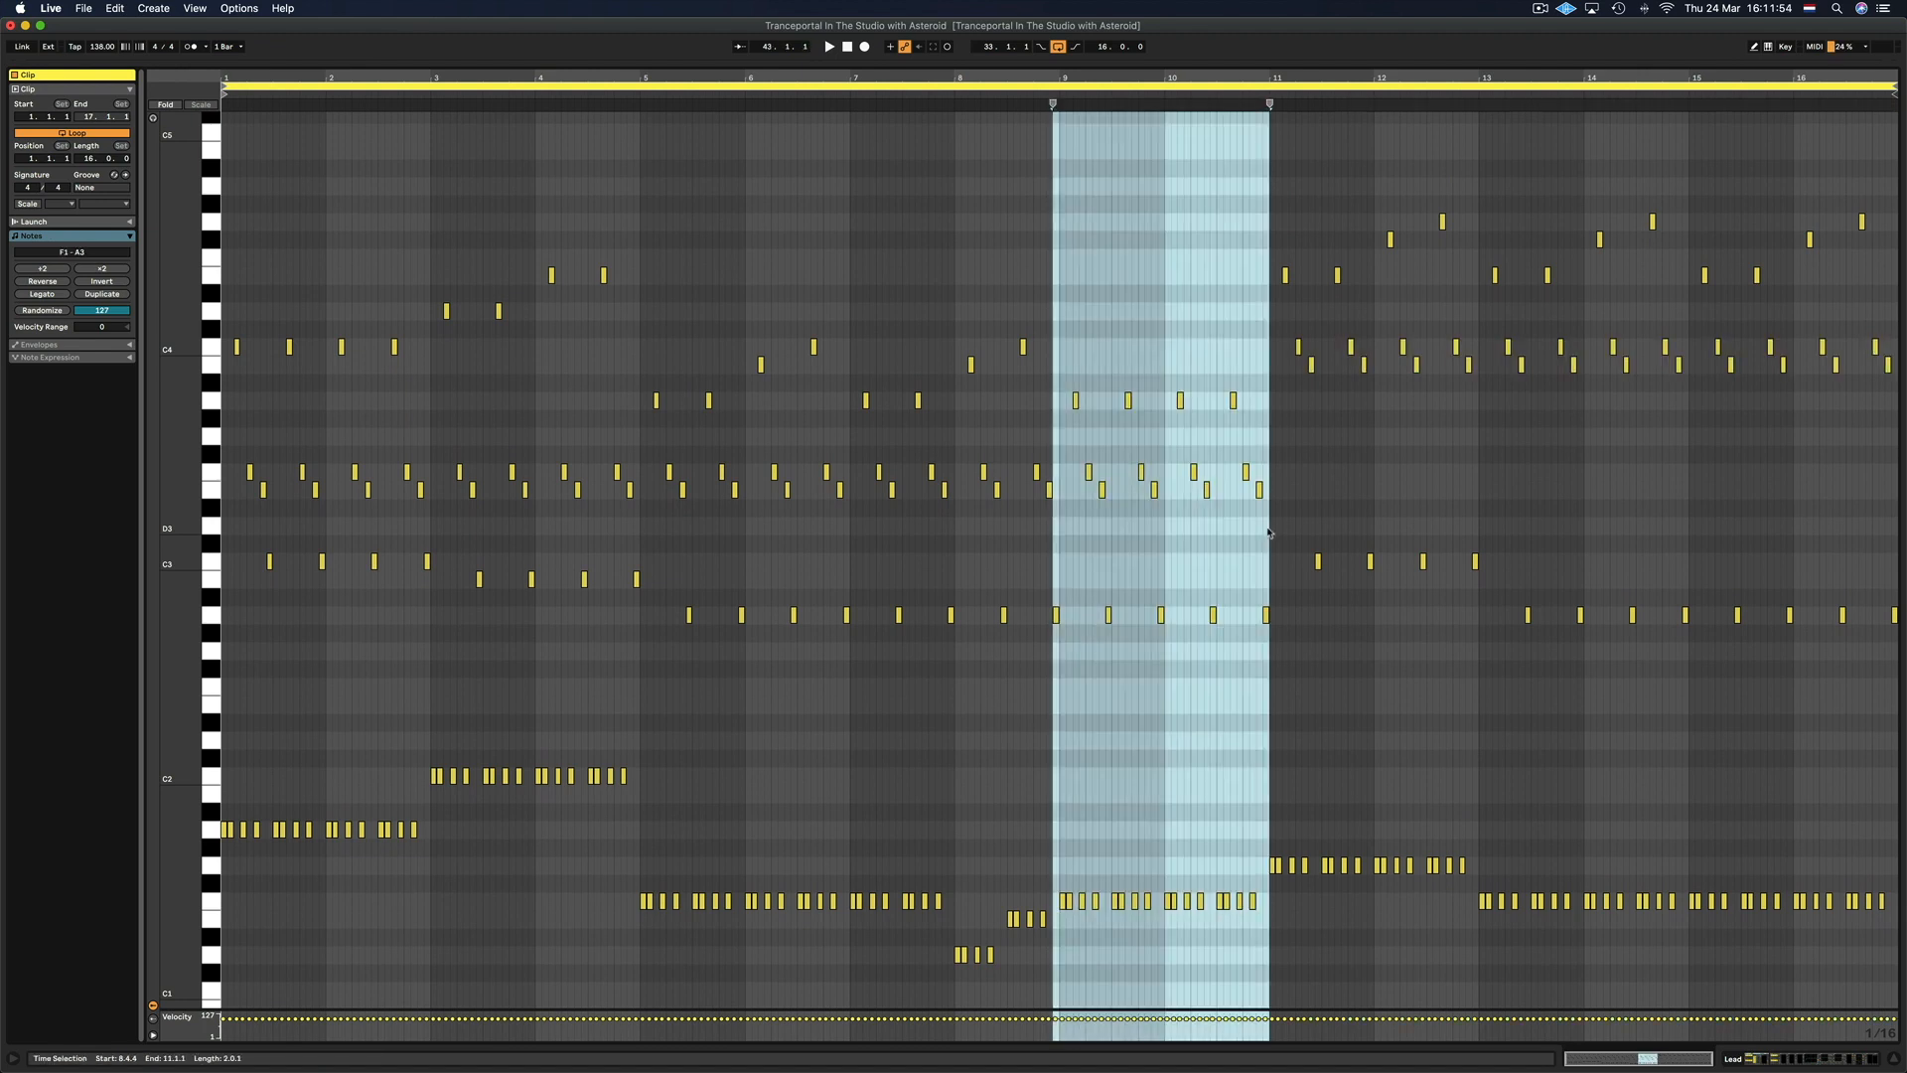
scroll(1430, 272, "up", 1)
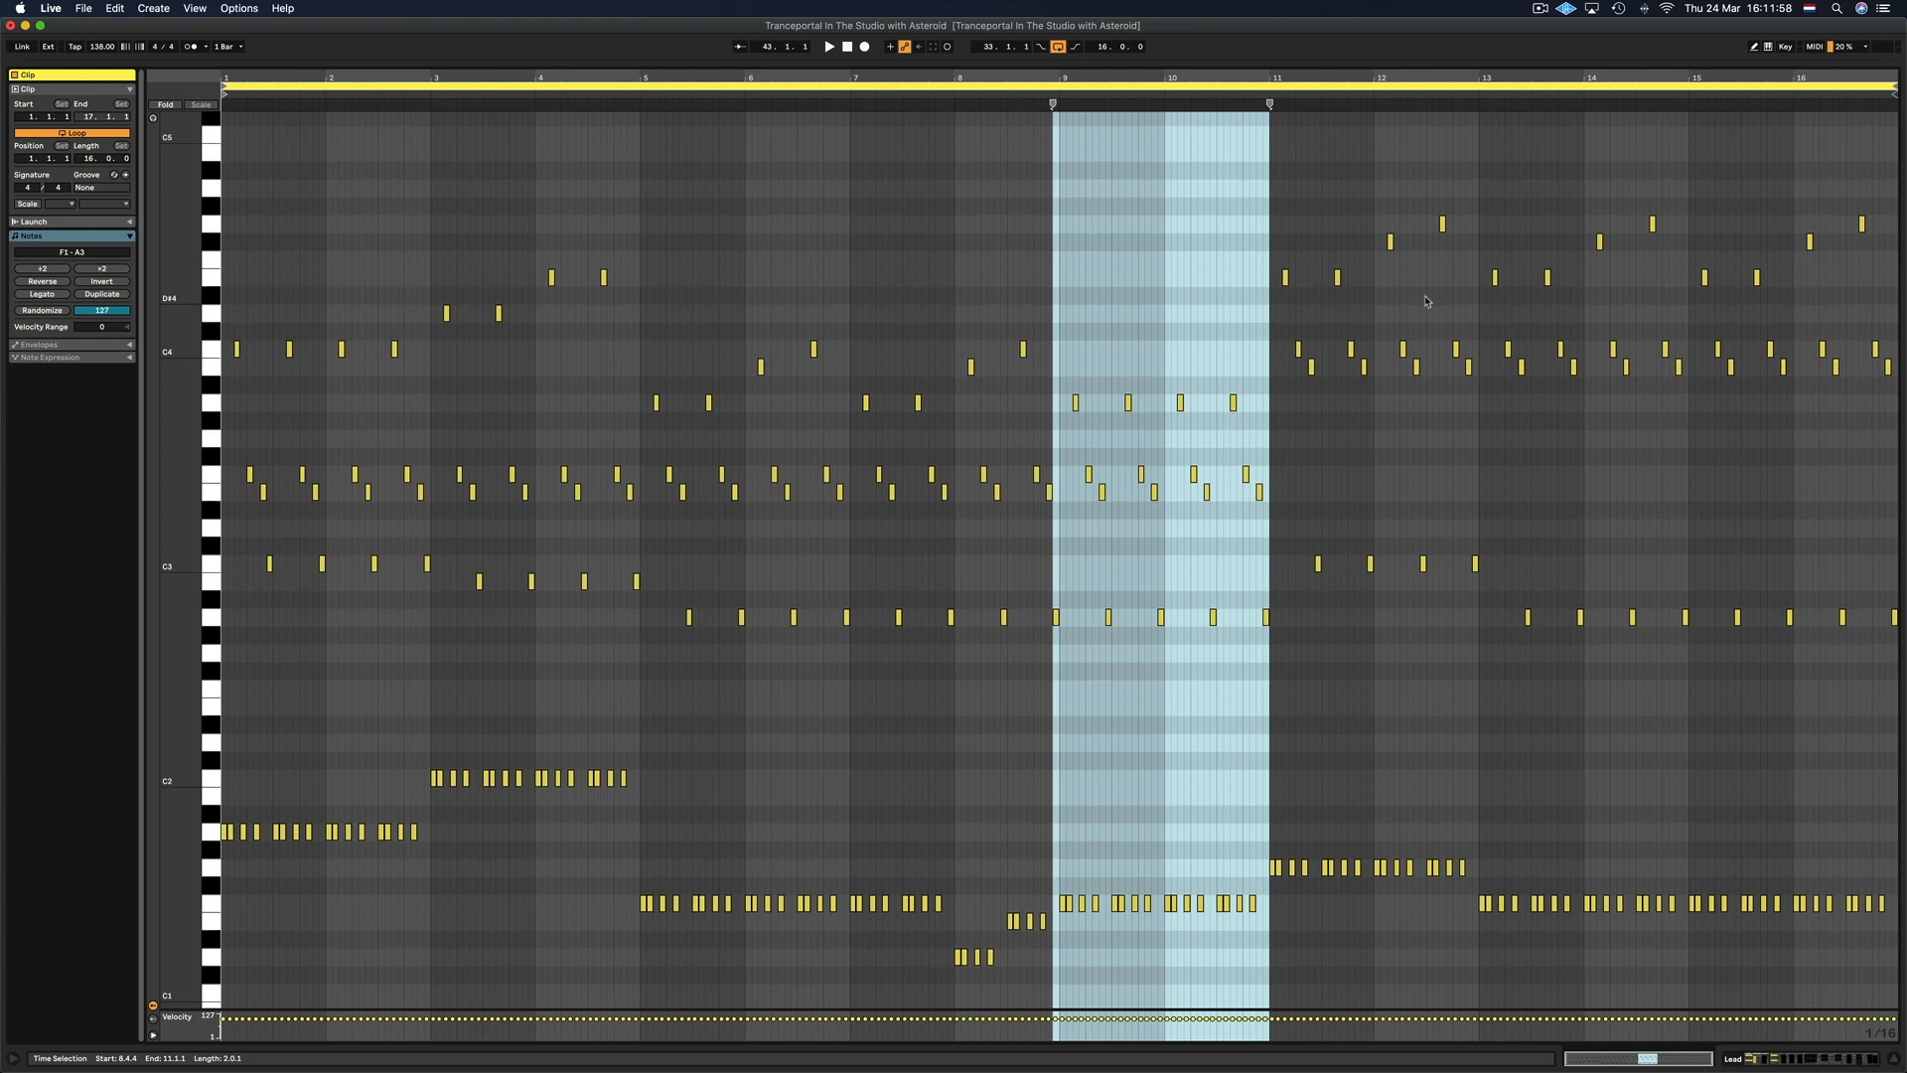
left_click(1376, 418)
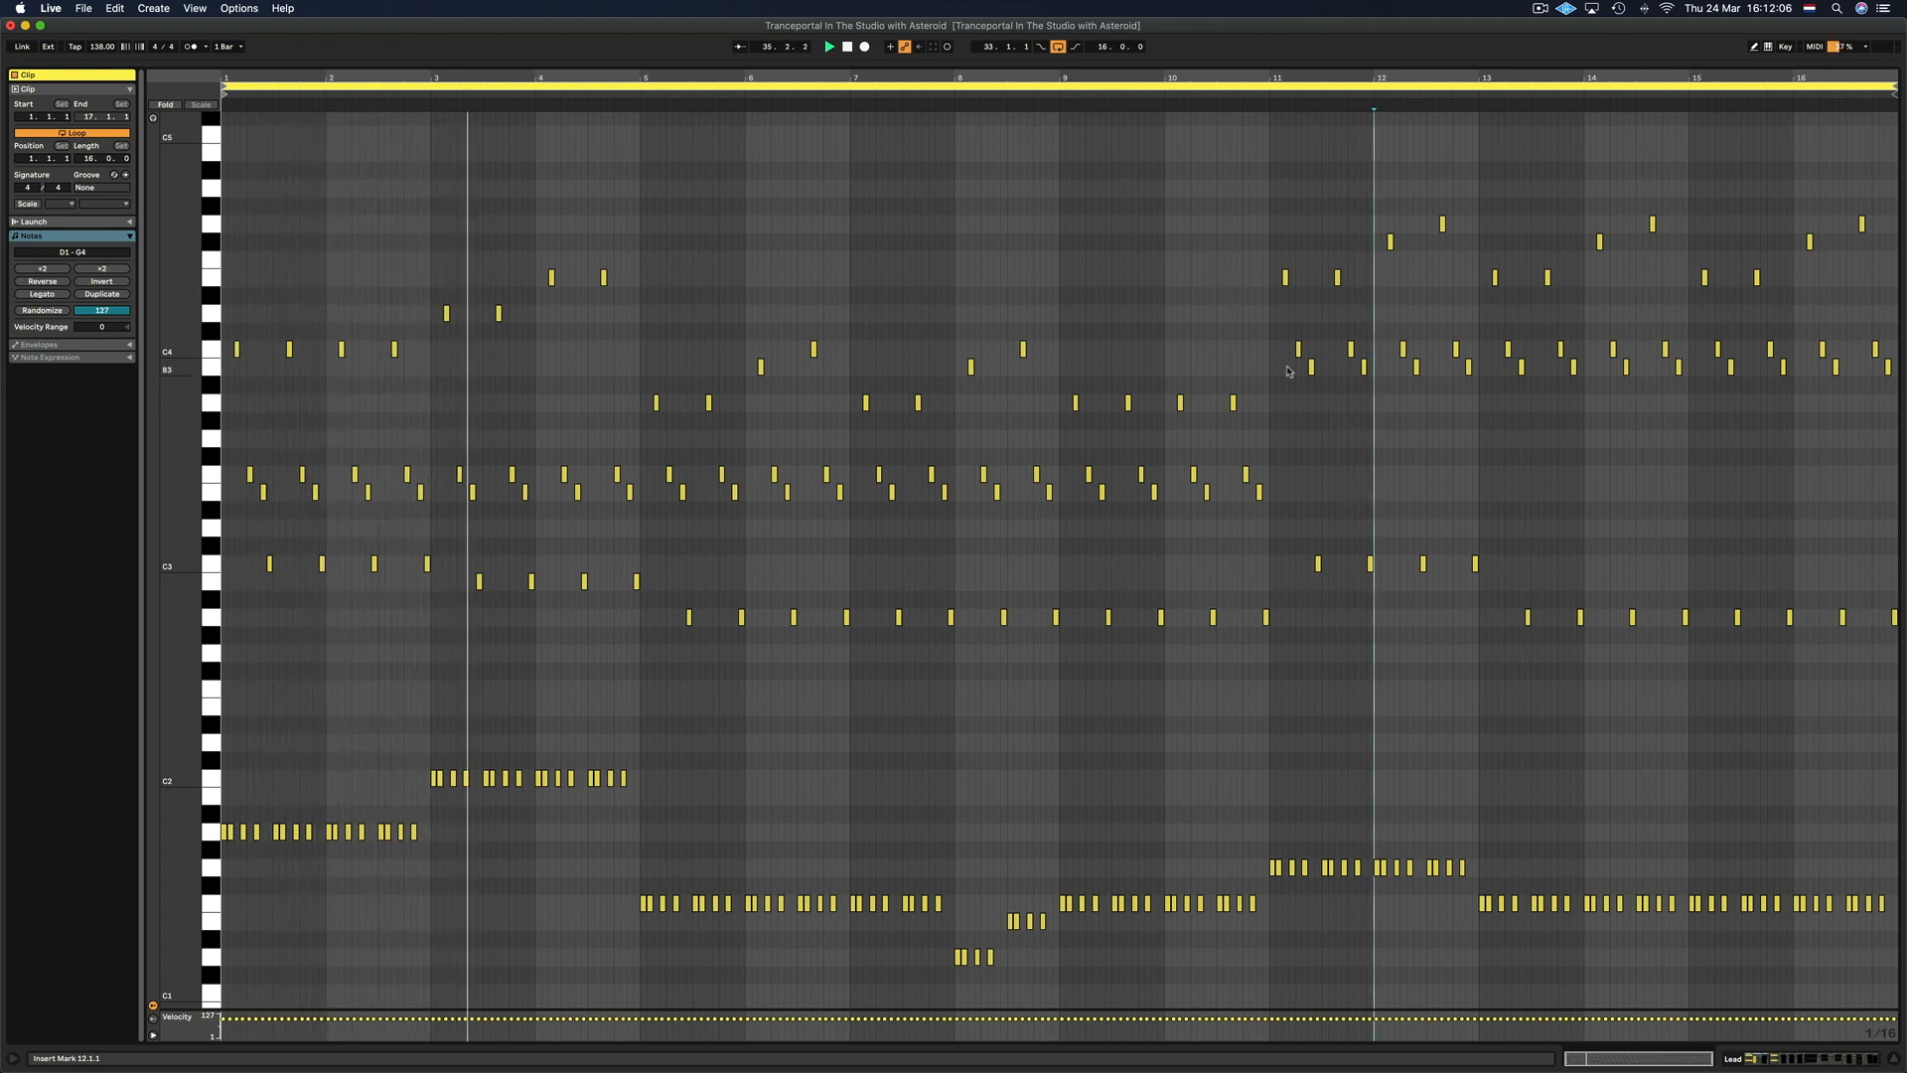
Lower the two top notes in bar 12 to E4
double_click(1391, 260)
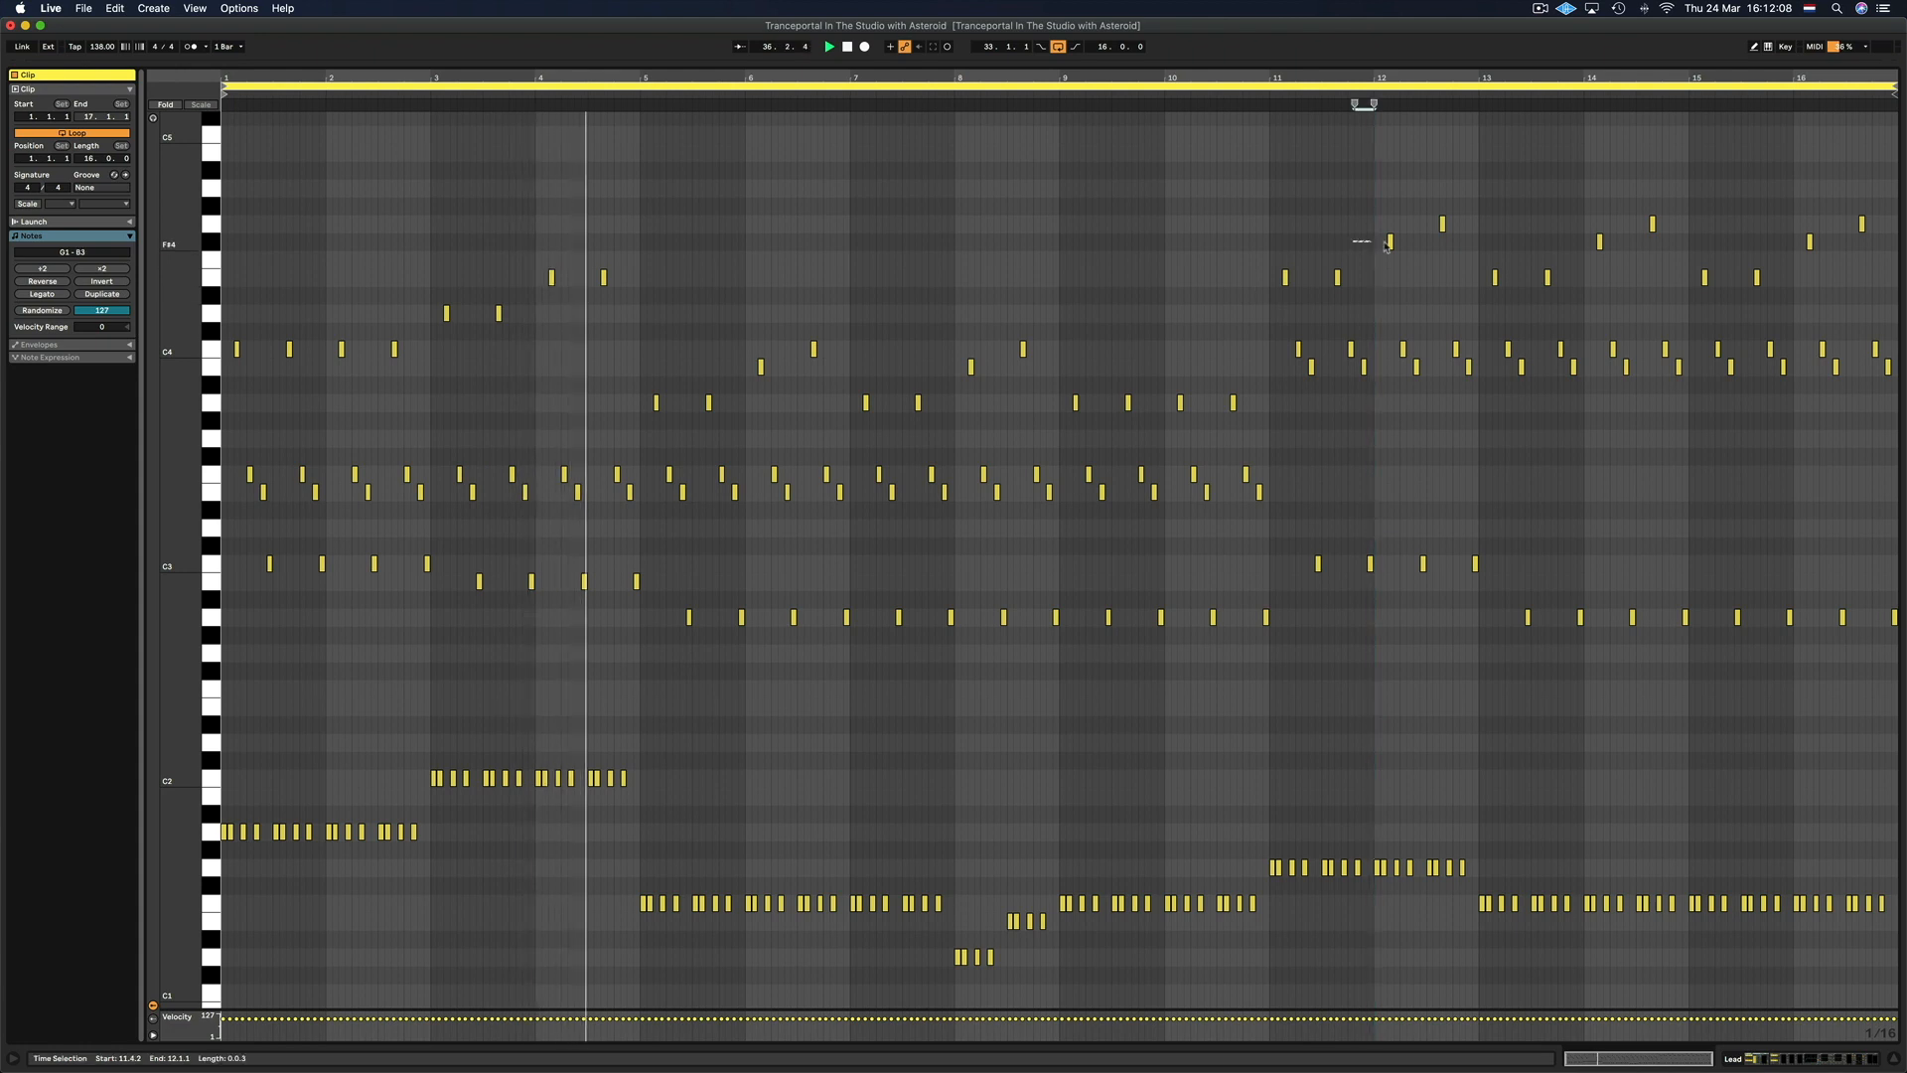
key("Down")
left_click_drag(1402, 218, 1461, 240)
key("Down")
key("Down")
key("Down")
Lower the top notes in bars 14 and 16 to E4
scroll(1504, 608, "down", 3)
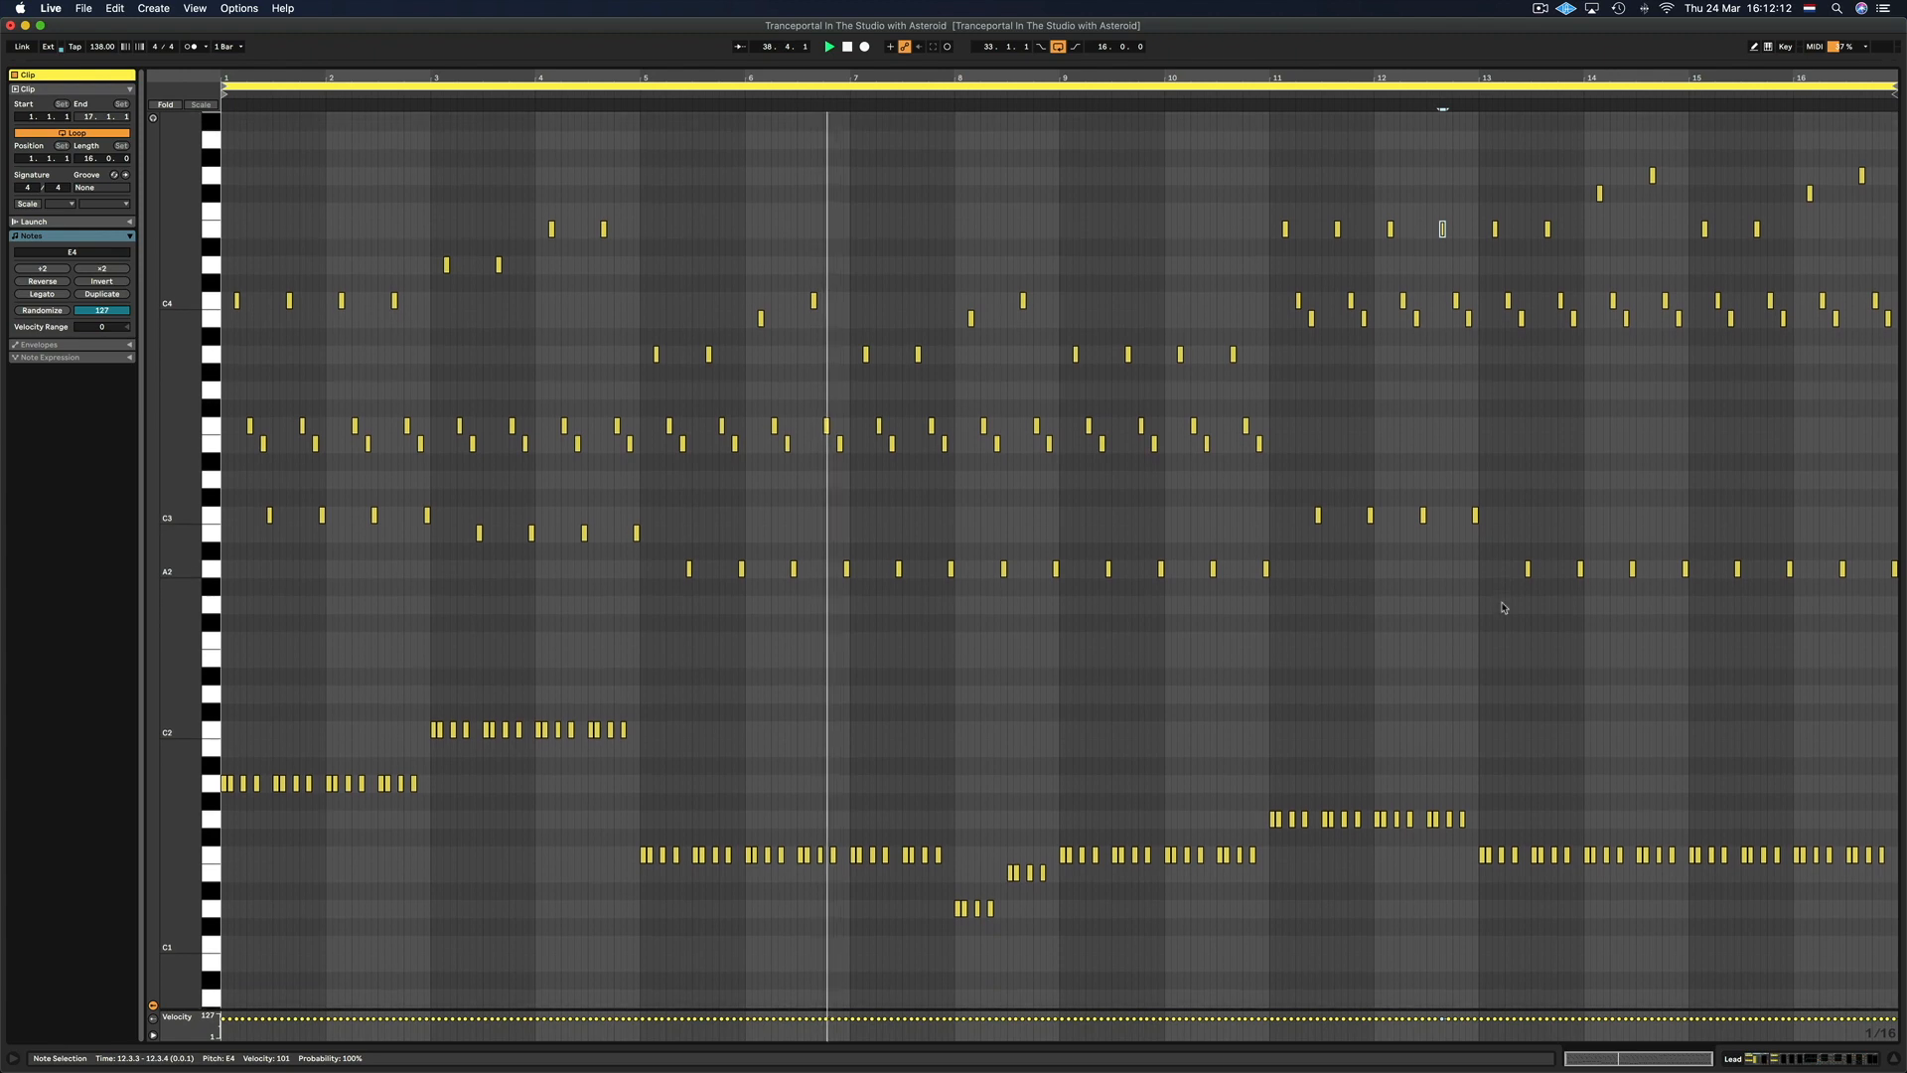
scroll(1504, 608, "up", 1)
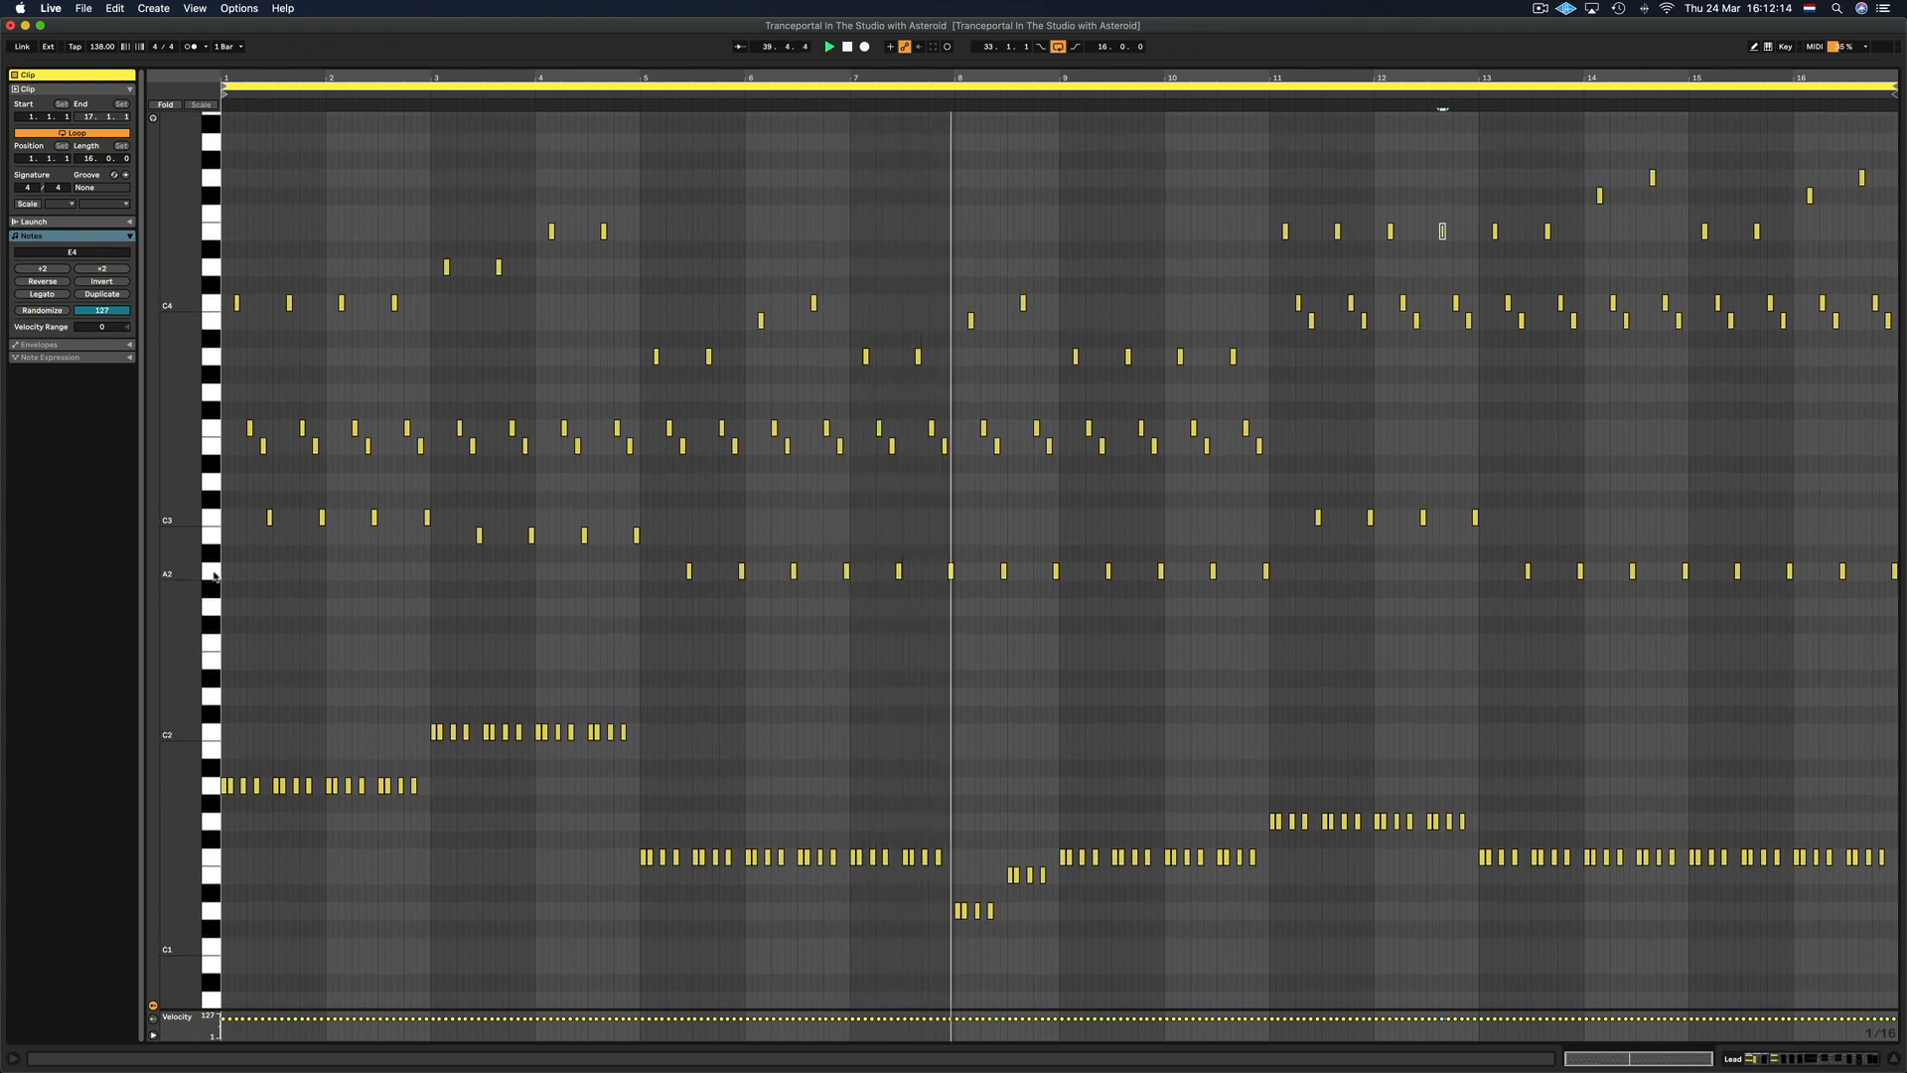
left_click_drag(180, 571, 184, 570)
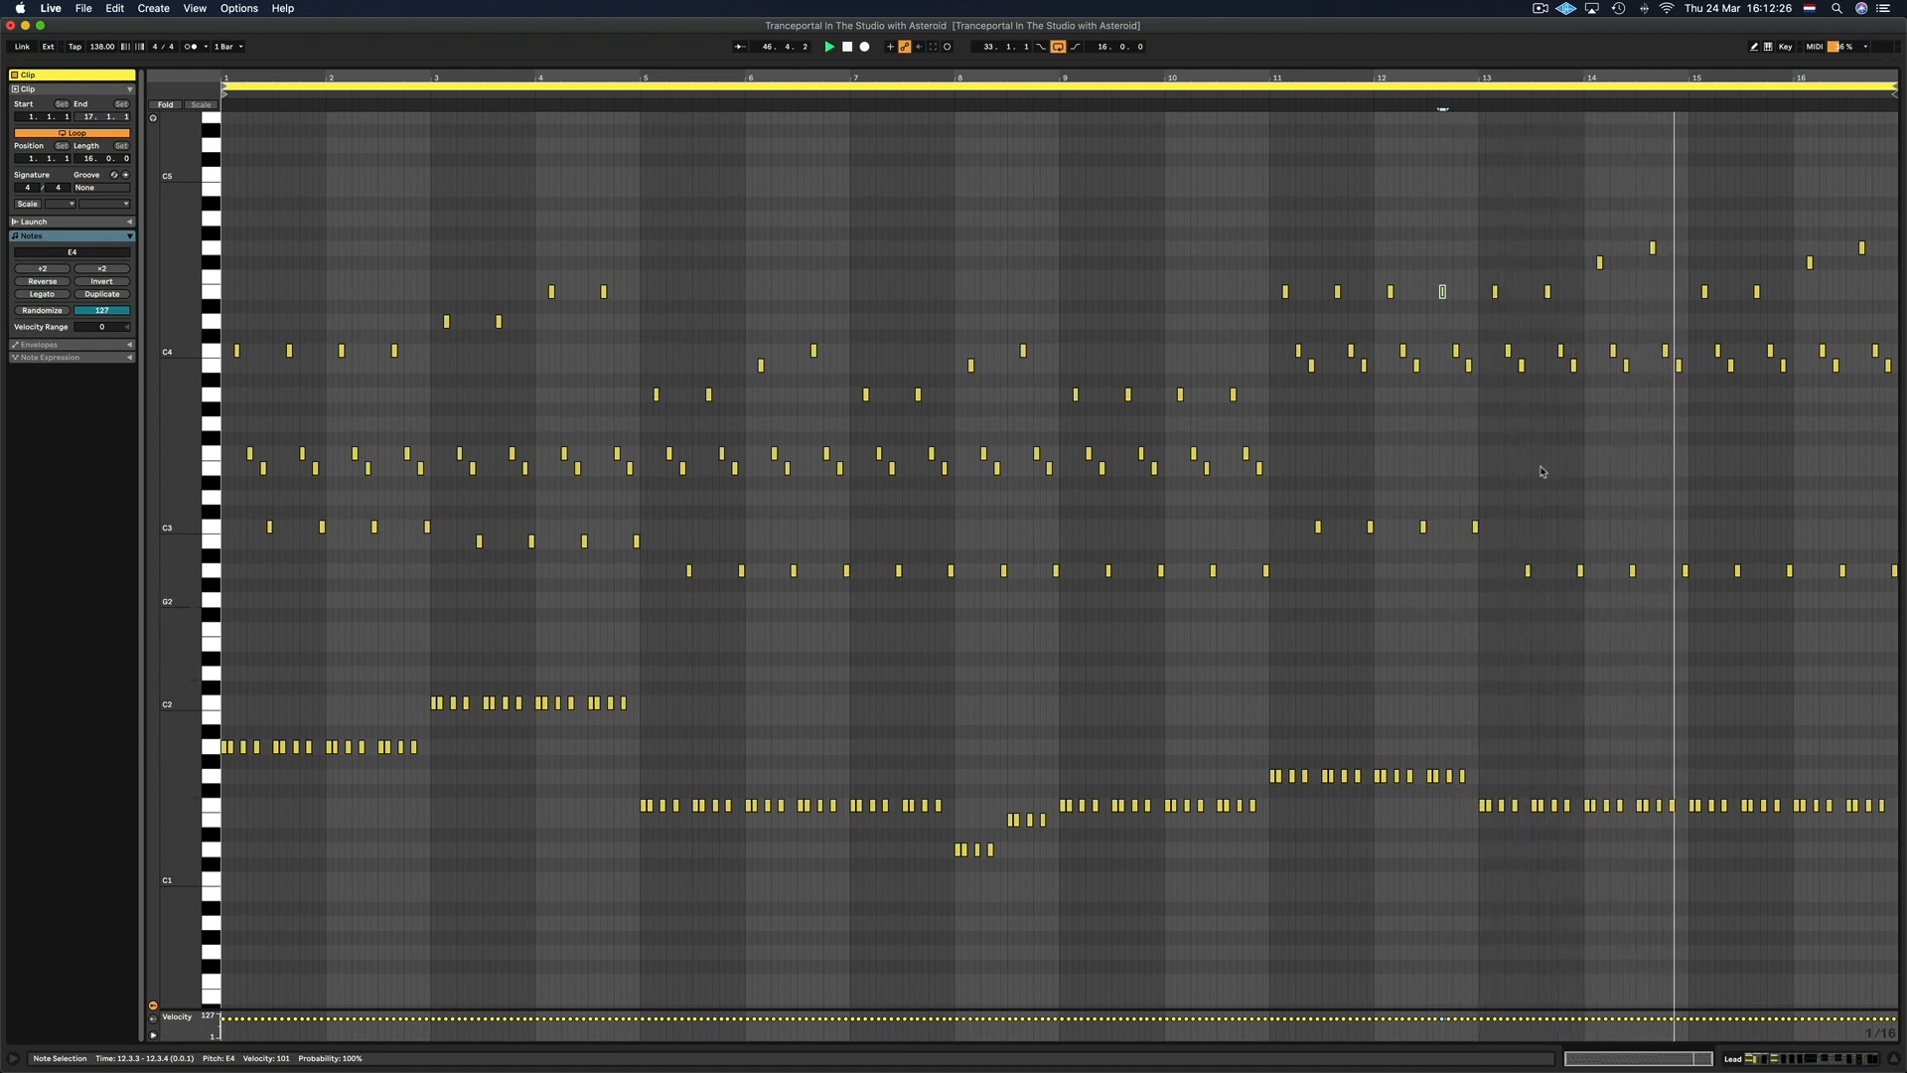
left_click_drag(1546, 260, 1895, 268)
key("Down")
scroll(1654, 398, "up", 1)
left_click_drag(1613, 241, 1831, 250)
key("Down")
key("Down")
left_click_drag(1571, 266, 1869, 288)
key("Down")
key("Down")
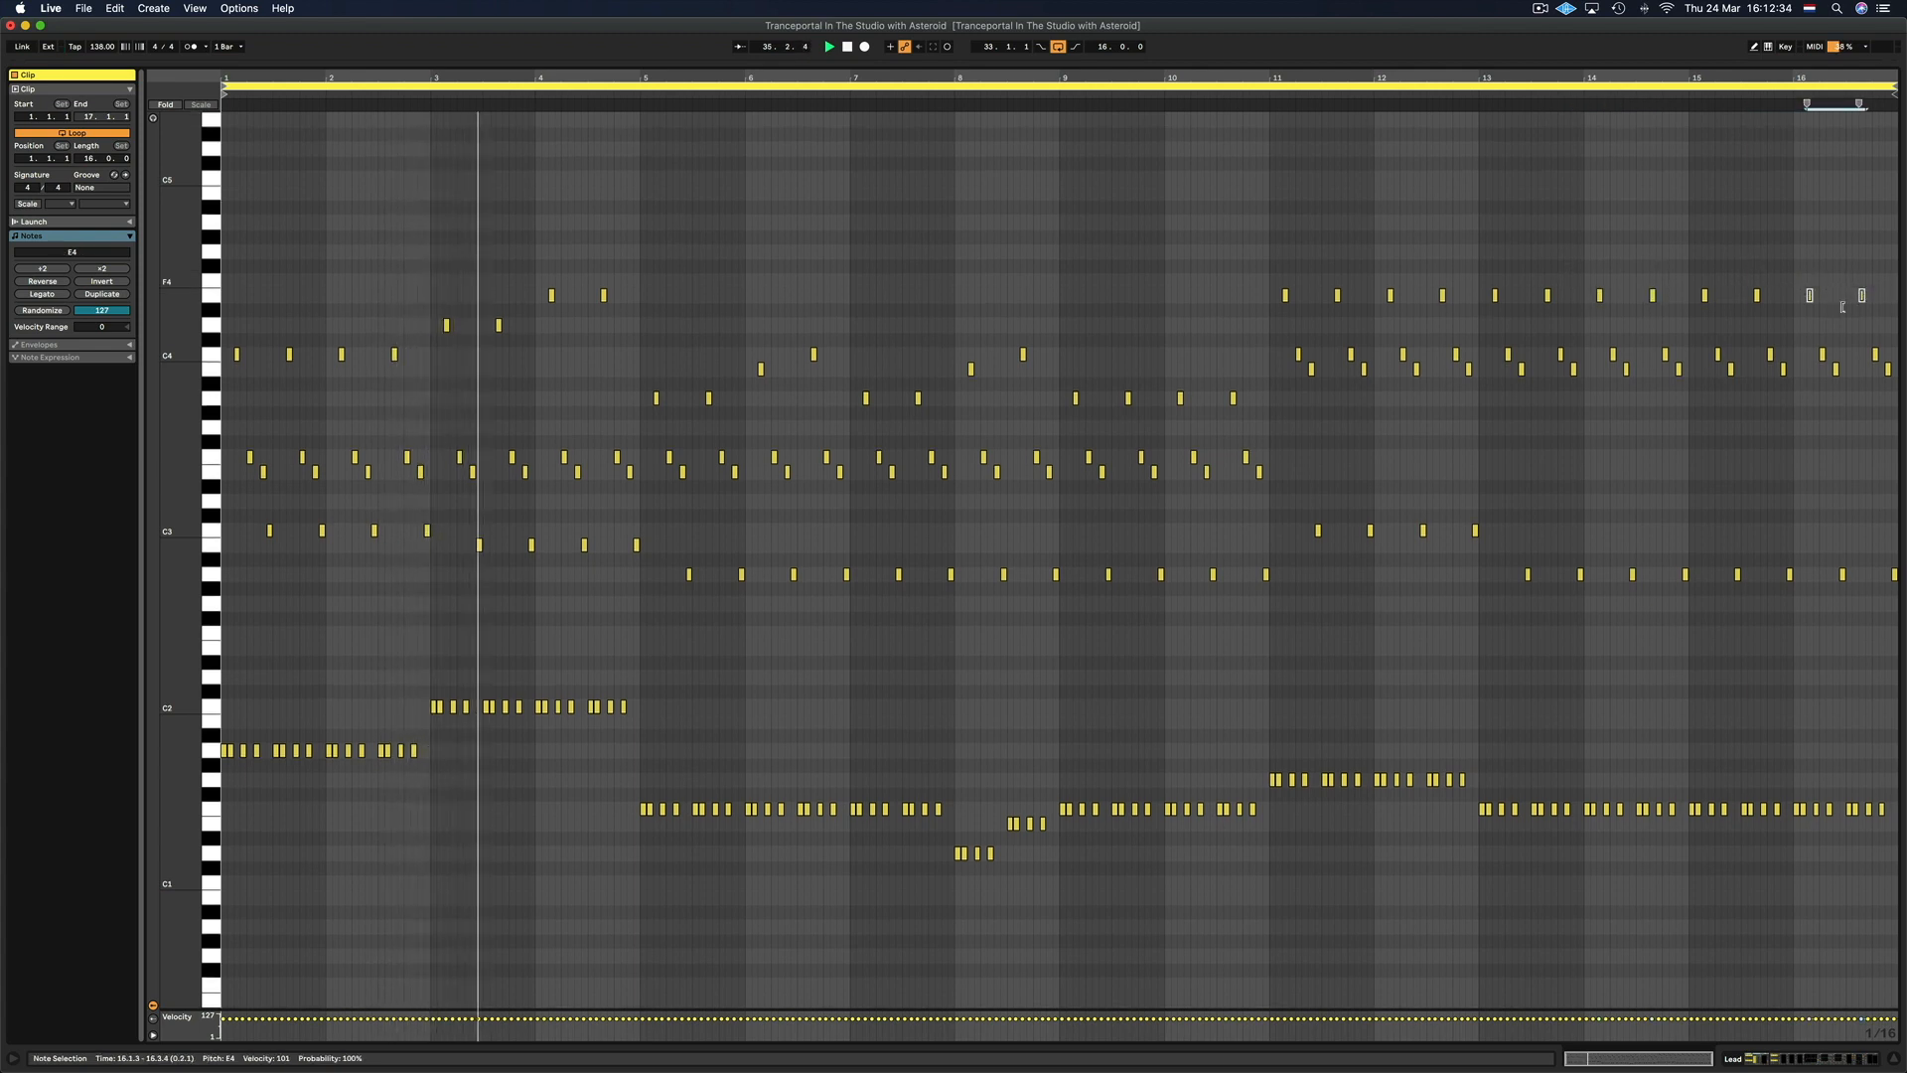
Lower the F1 bass notes in bars 13 to 16 to D1, and raise those in bar 14 to E1
scroll(1412, 490, "up", 1)
scroll(1494, 652, "down", 3)
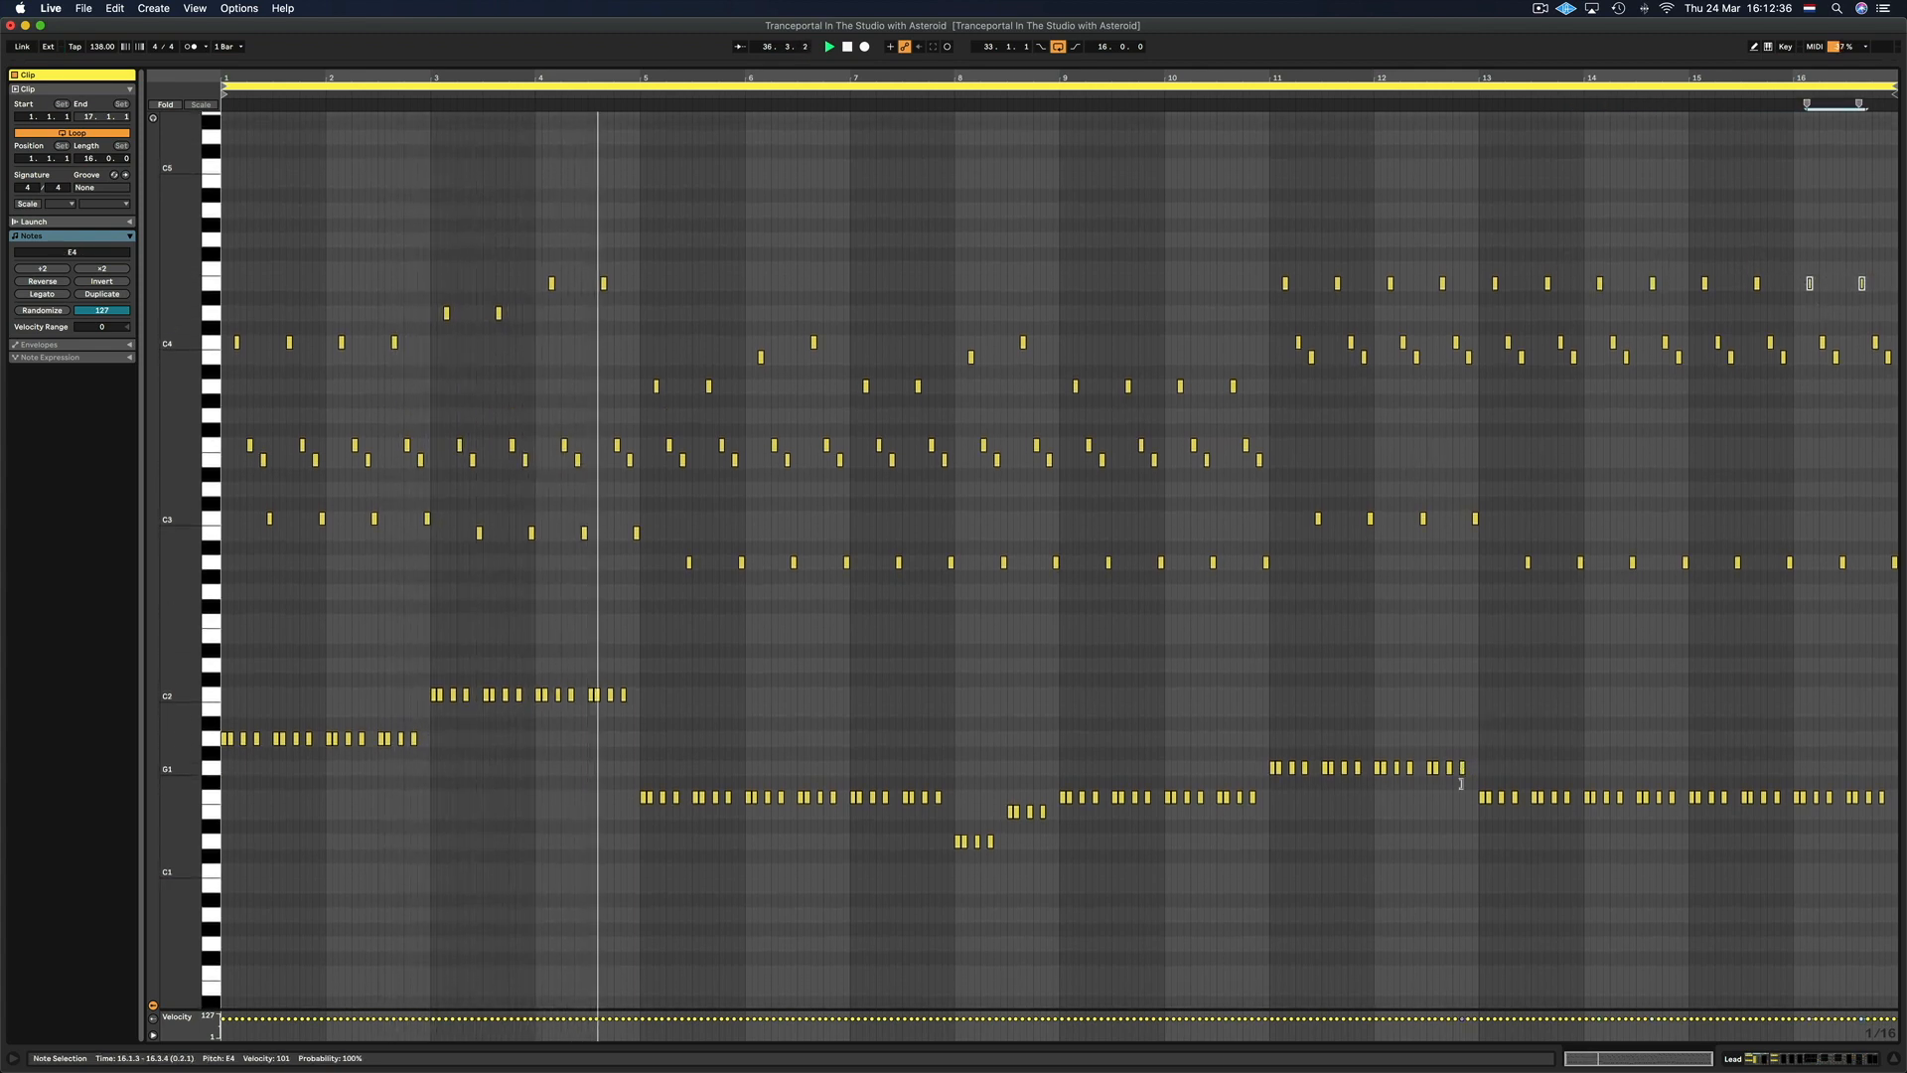
left_click_drag(1462, 797, 1883, 822)
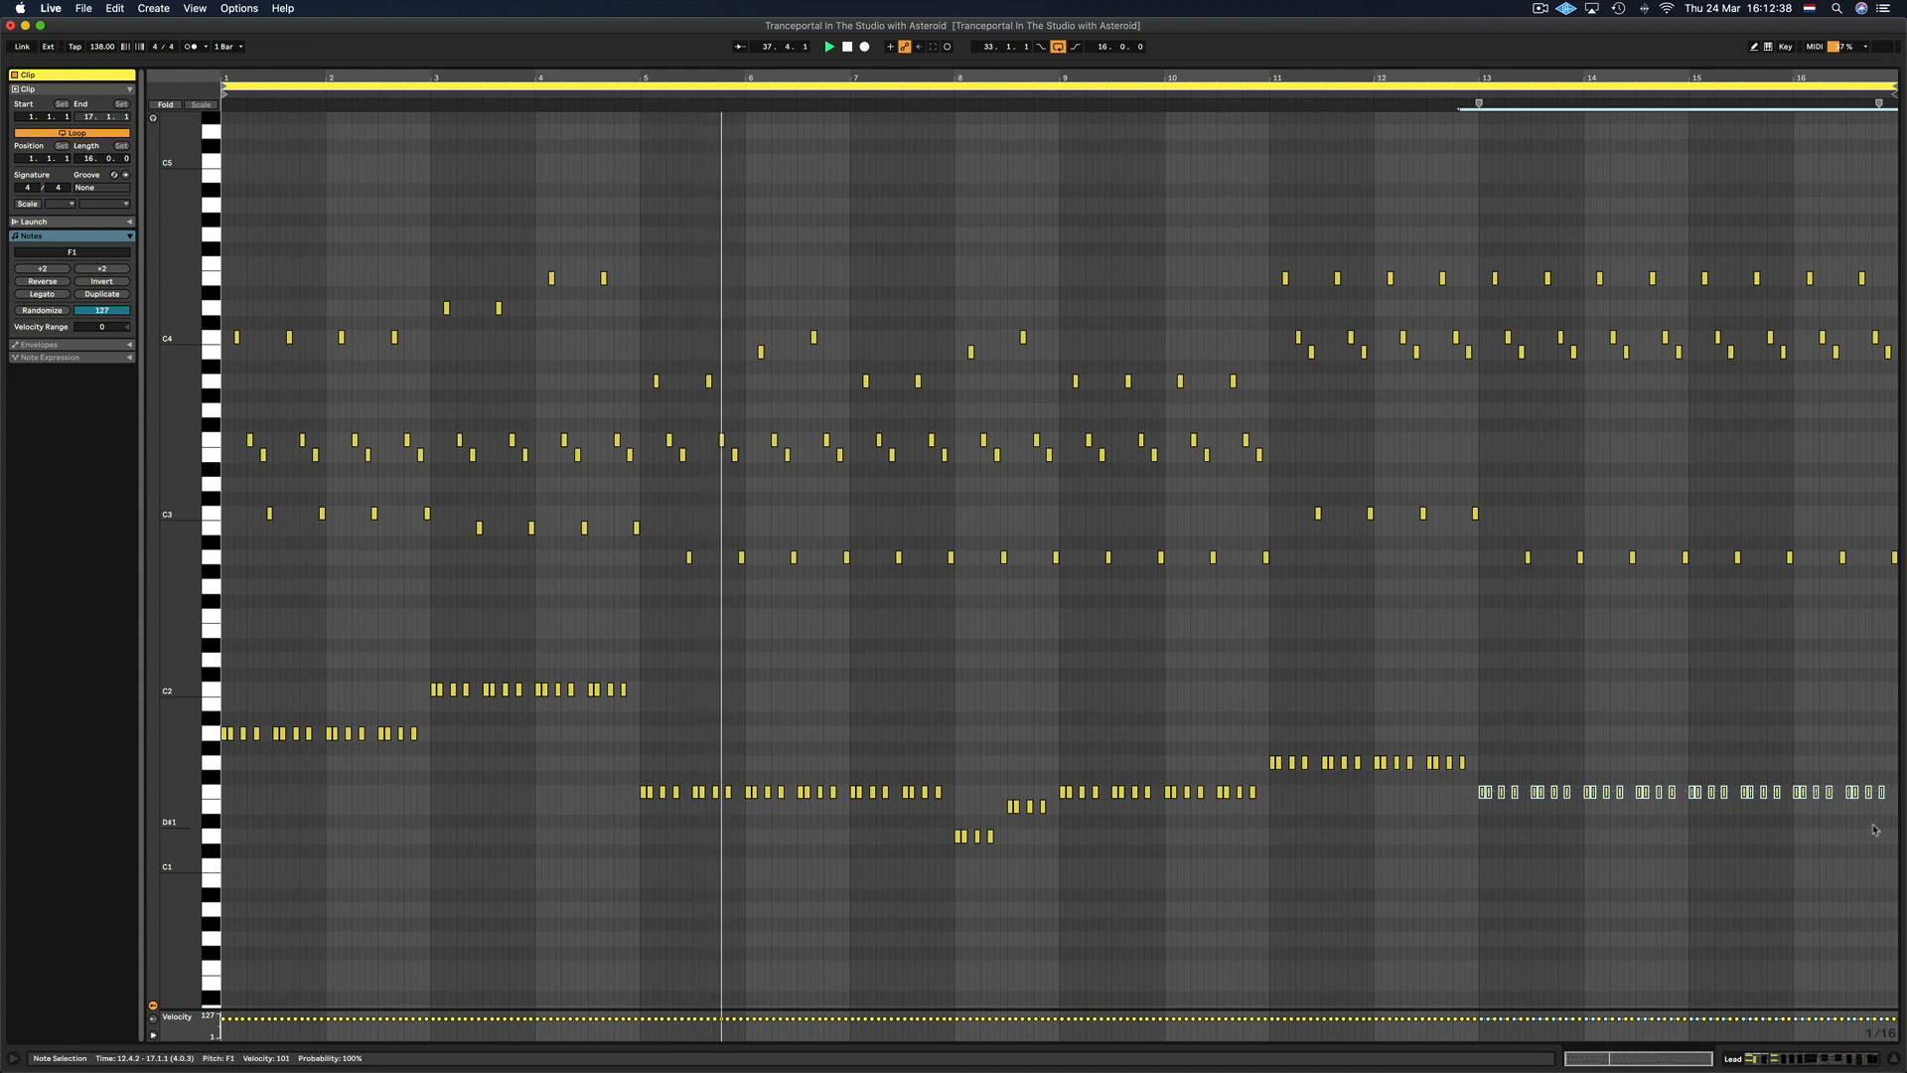
key("Down")
key("Down")
key("Down")
left_click_drag(1579, 816, 1675, 850)
key("Up")
key("Up")
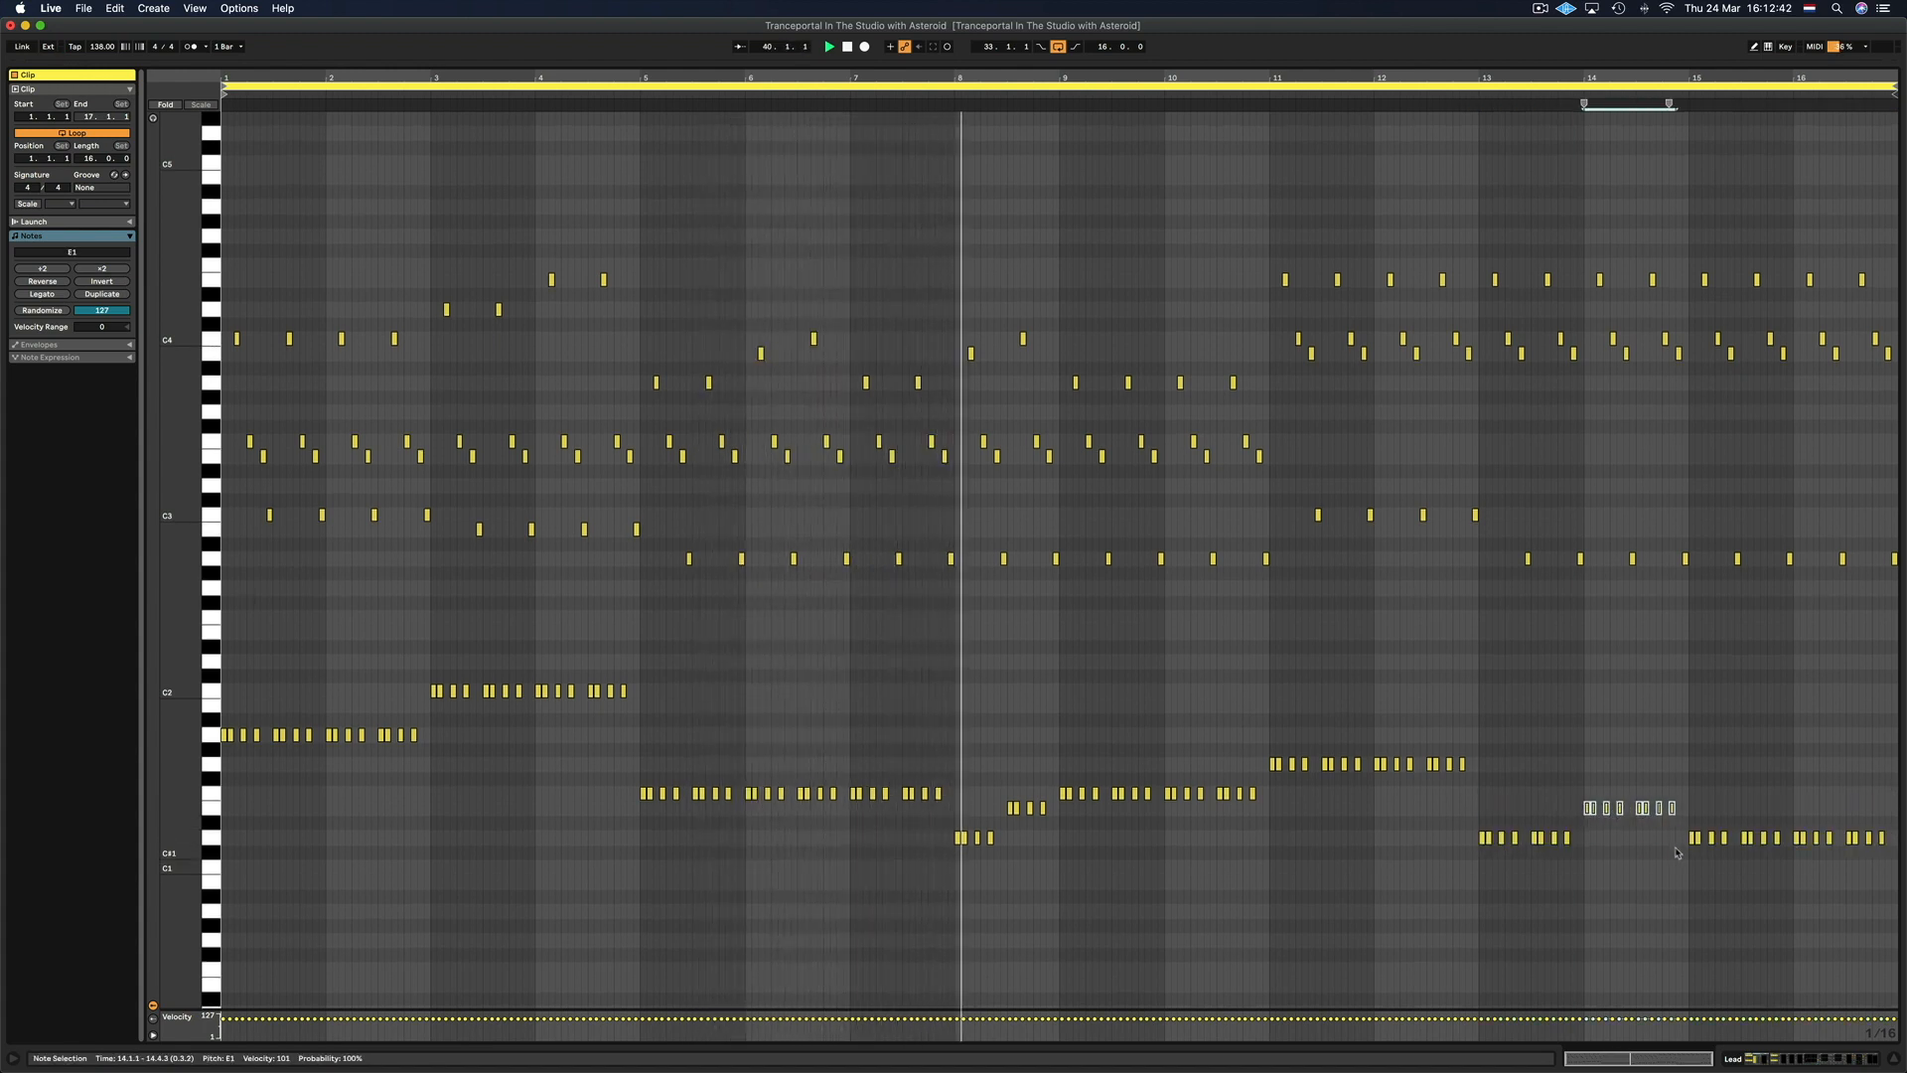
Raise the bass notes in bar 15 to F1 and those in bar 16 to G1
key("super+d")
key("Up")
key("Up")
key("Up")
key("super+d")
key("Up")
key("Up")
key("super+a")
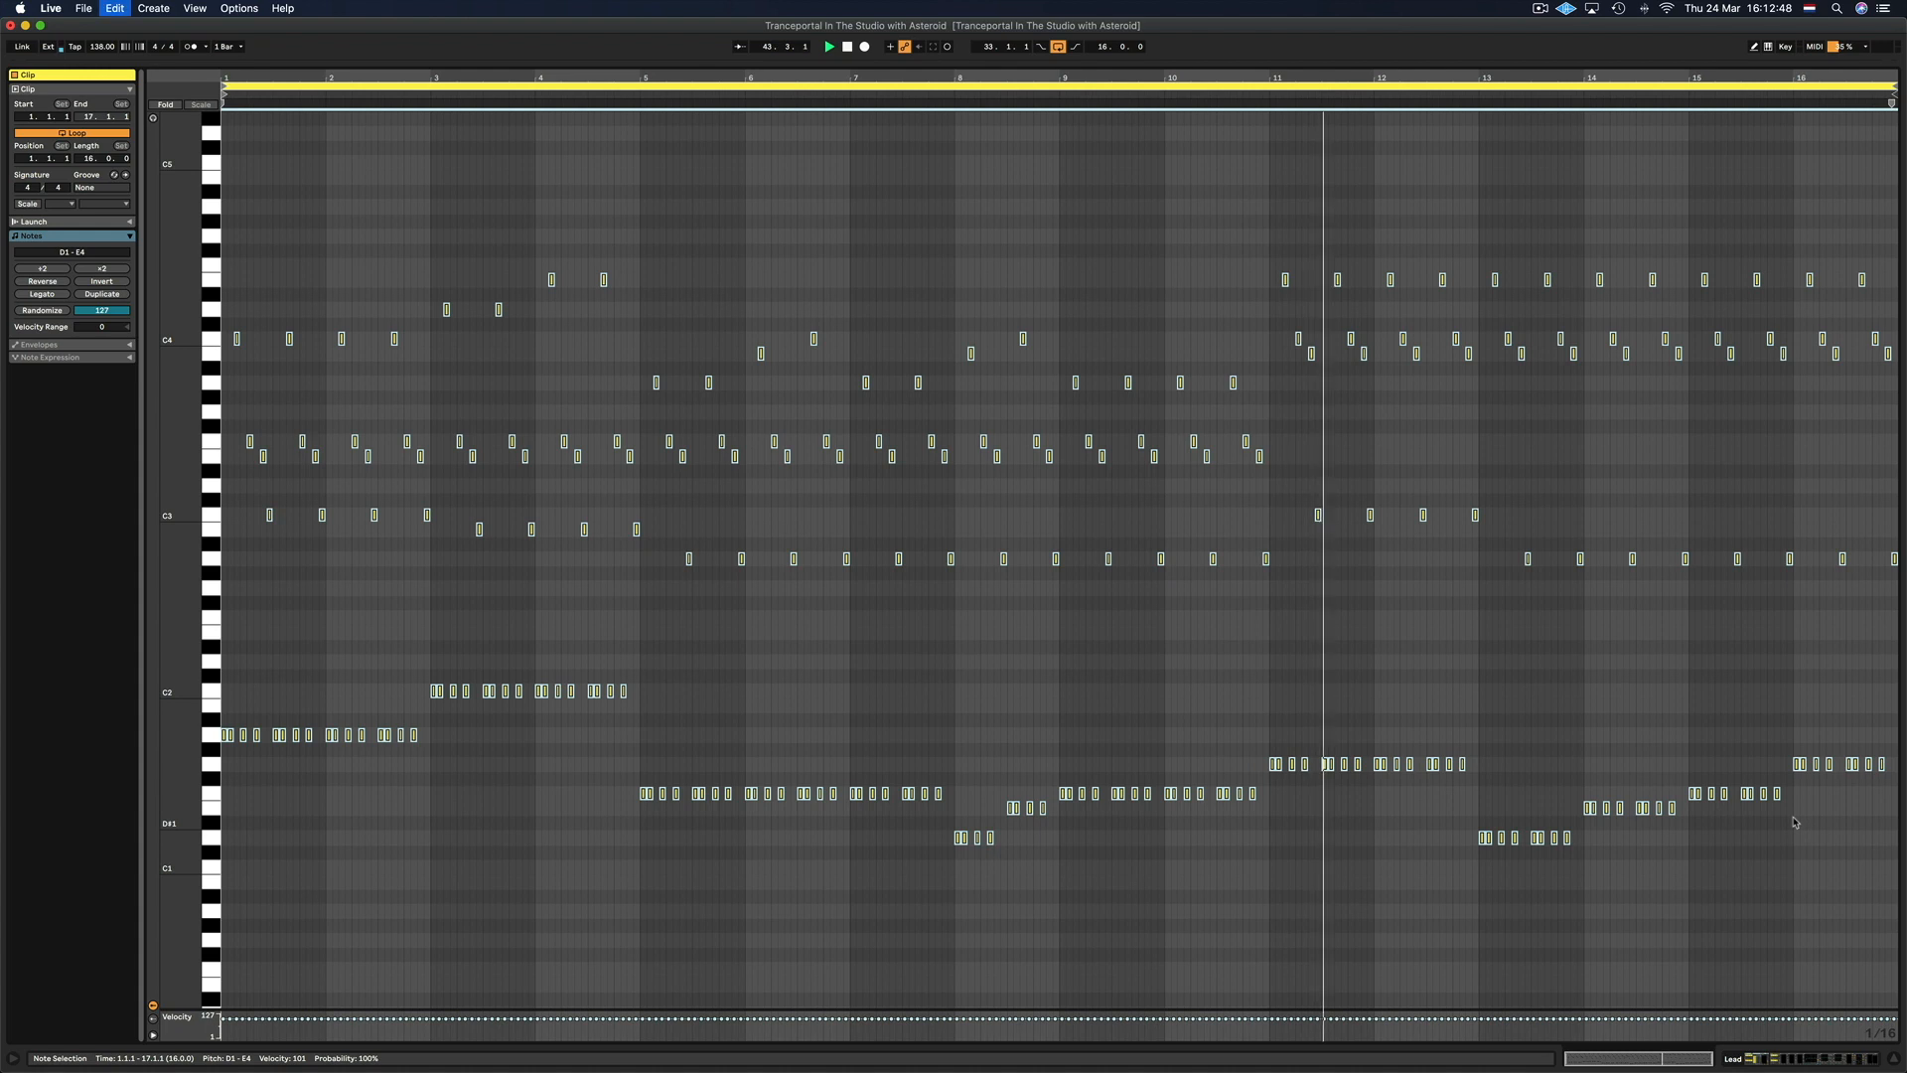
left_click(1689, 707)
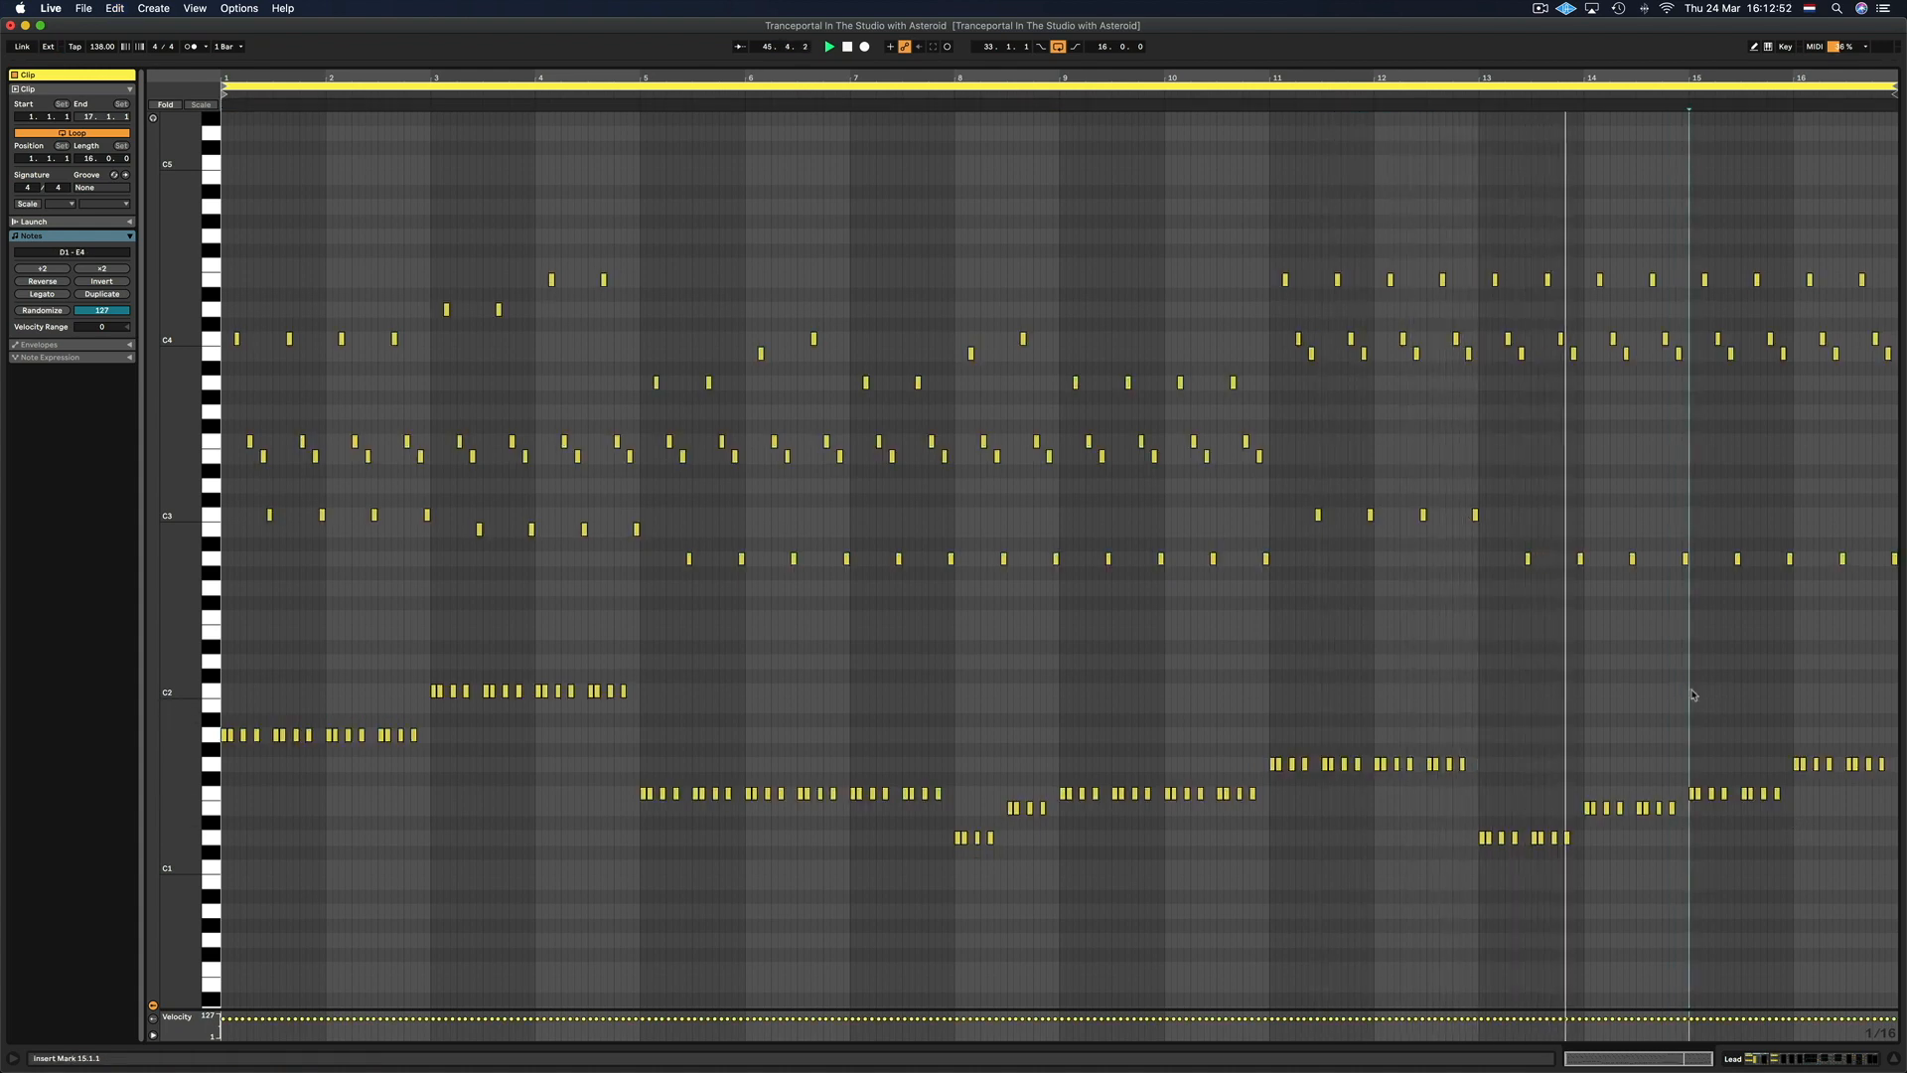
left_click_drag(1472, 548, 1899, 567)
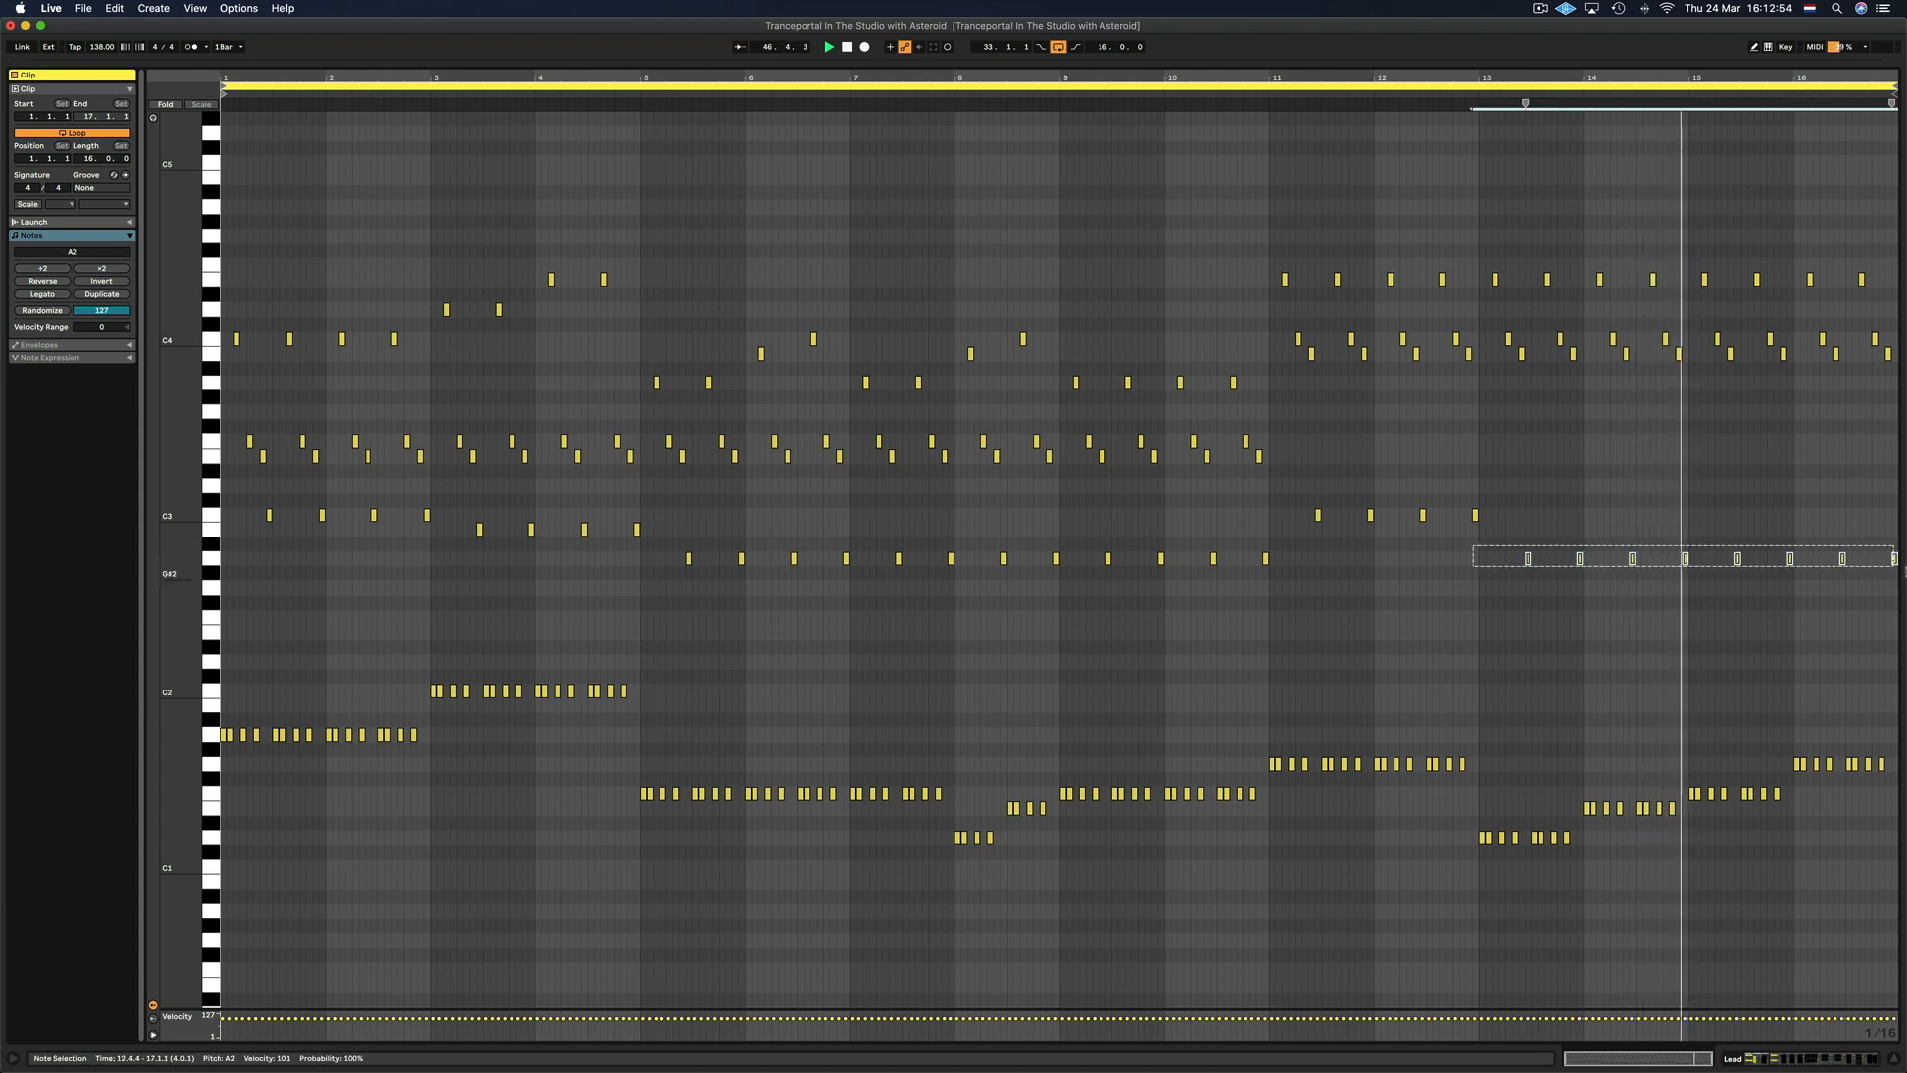
Raise the top notes in bar 13 to F4, in bar 14 to G4 and in bar 15 to A4
left_click_drag(1475, 267, 1879, 282)
key("Up")
key("Up")
key("Up")
key("Up")
key("Up")
key("Up")
key("Up")
key("Up")
key("Up")
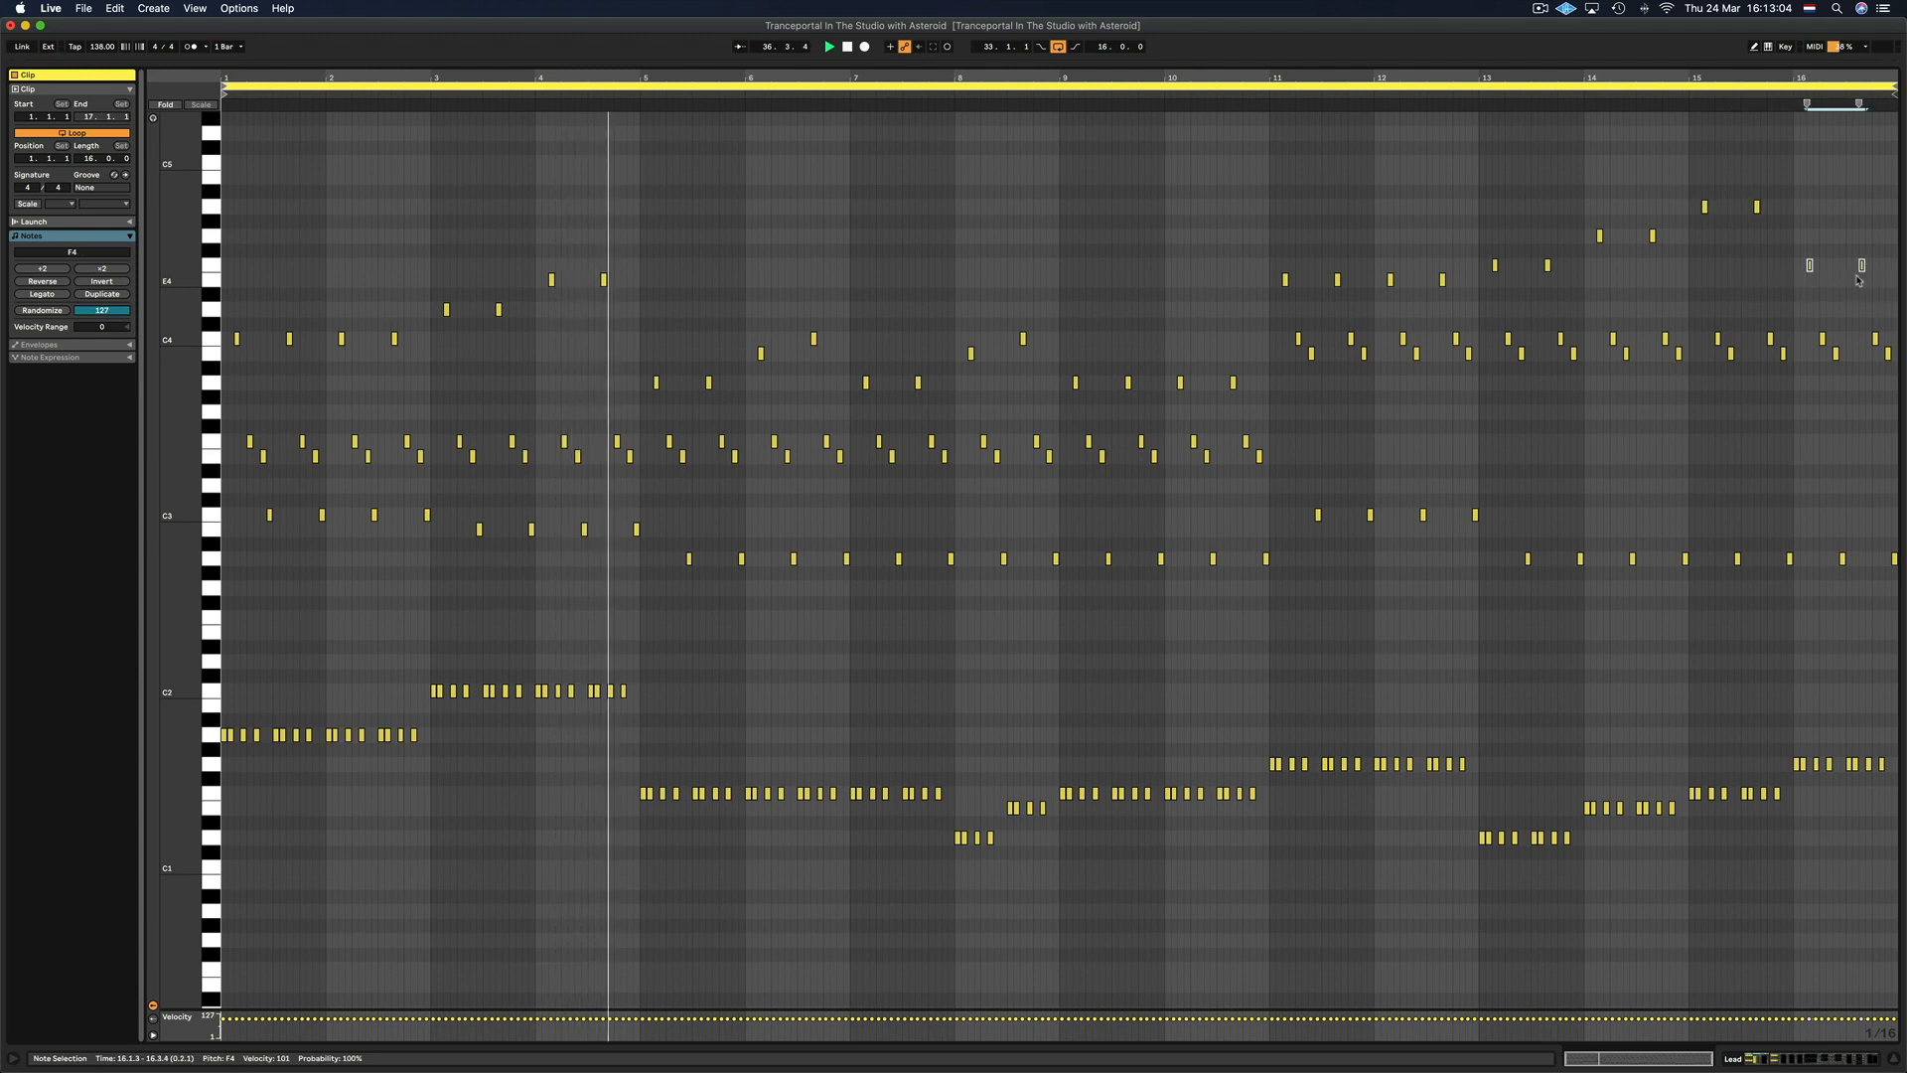
Raise the two top notes in bar 16 to B4 and C5
key("Up")
key("Up")
key("Up")
key("Up")
key("Up")
key("Up")
key("Up")
left_click(1863, 177)
key("Up")
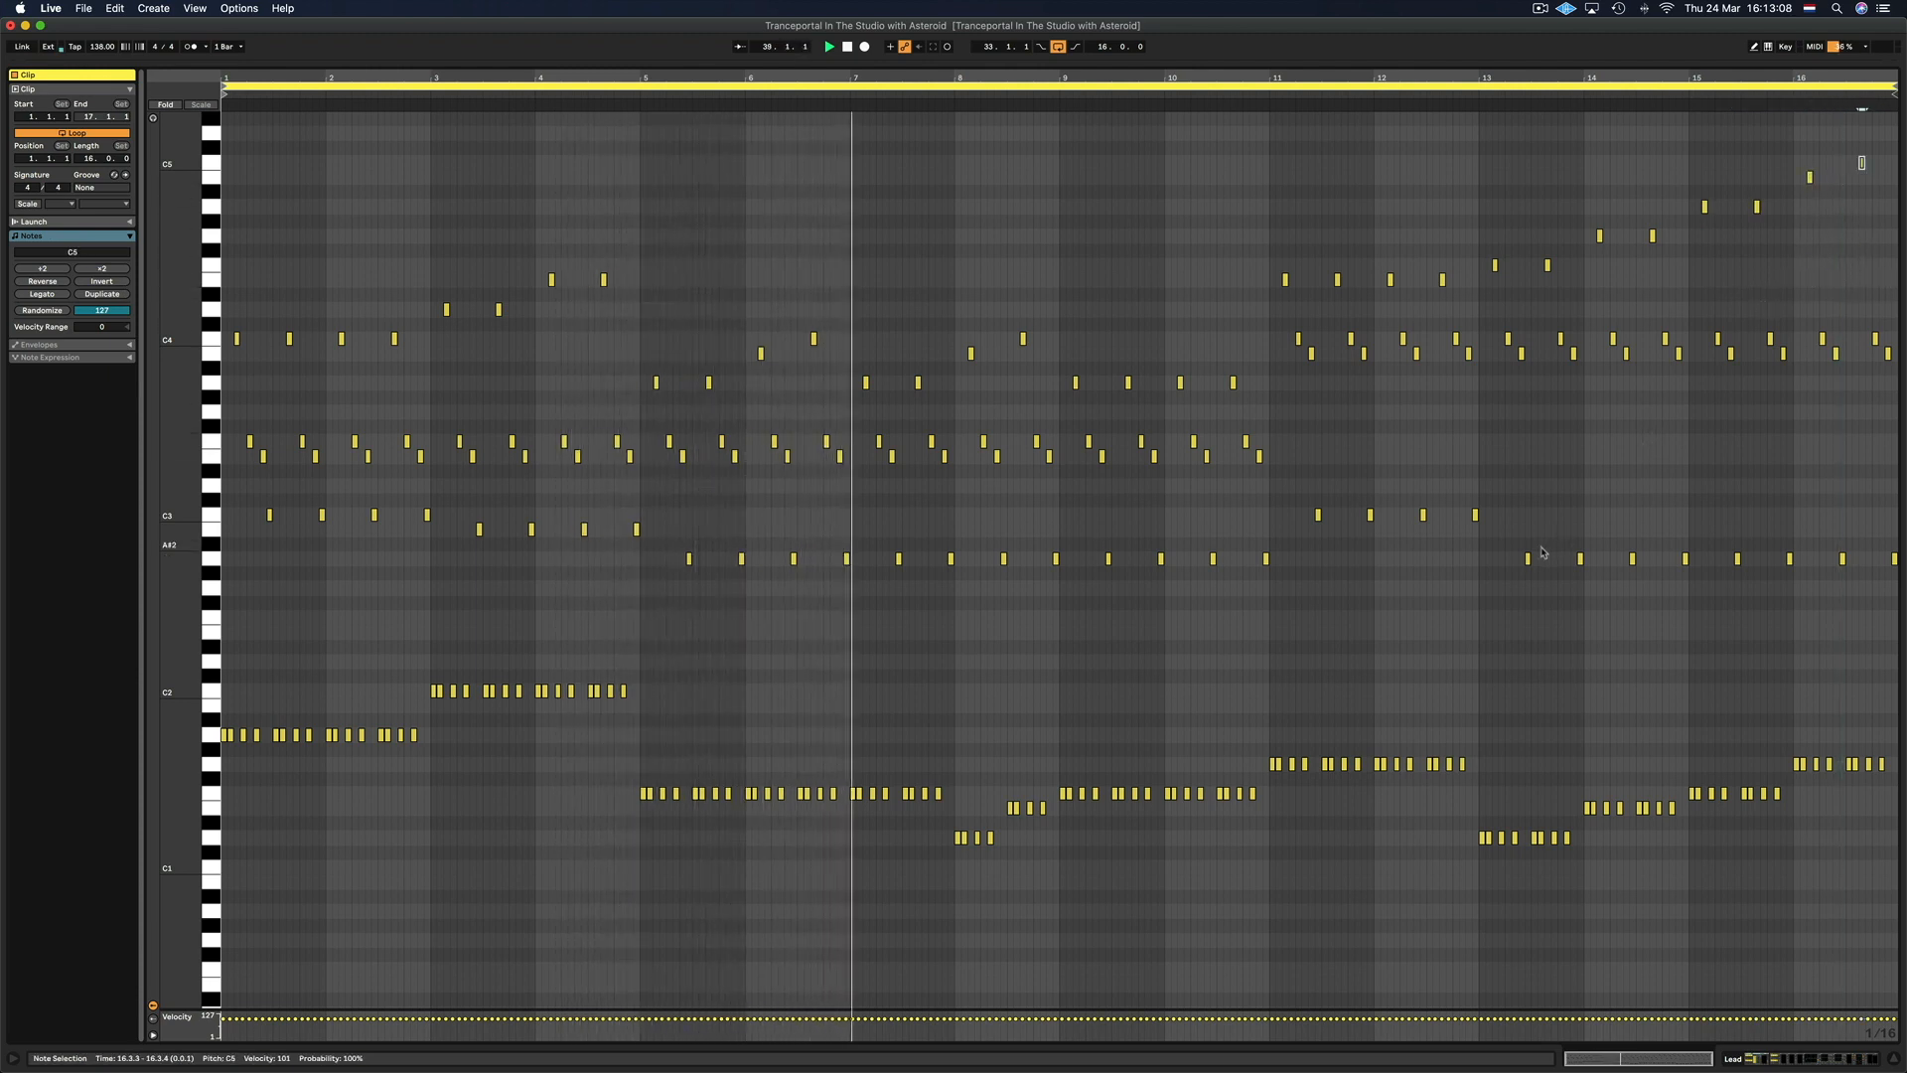
Raise the A2 notes in bars 13 to 16 to F3
left_click_drag(1463, 536, 1867, 579)
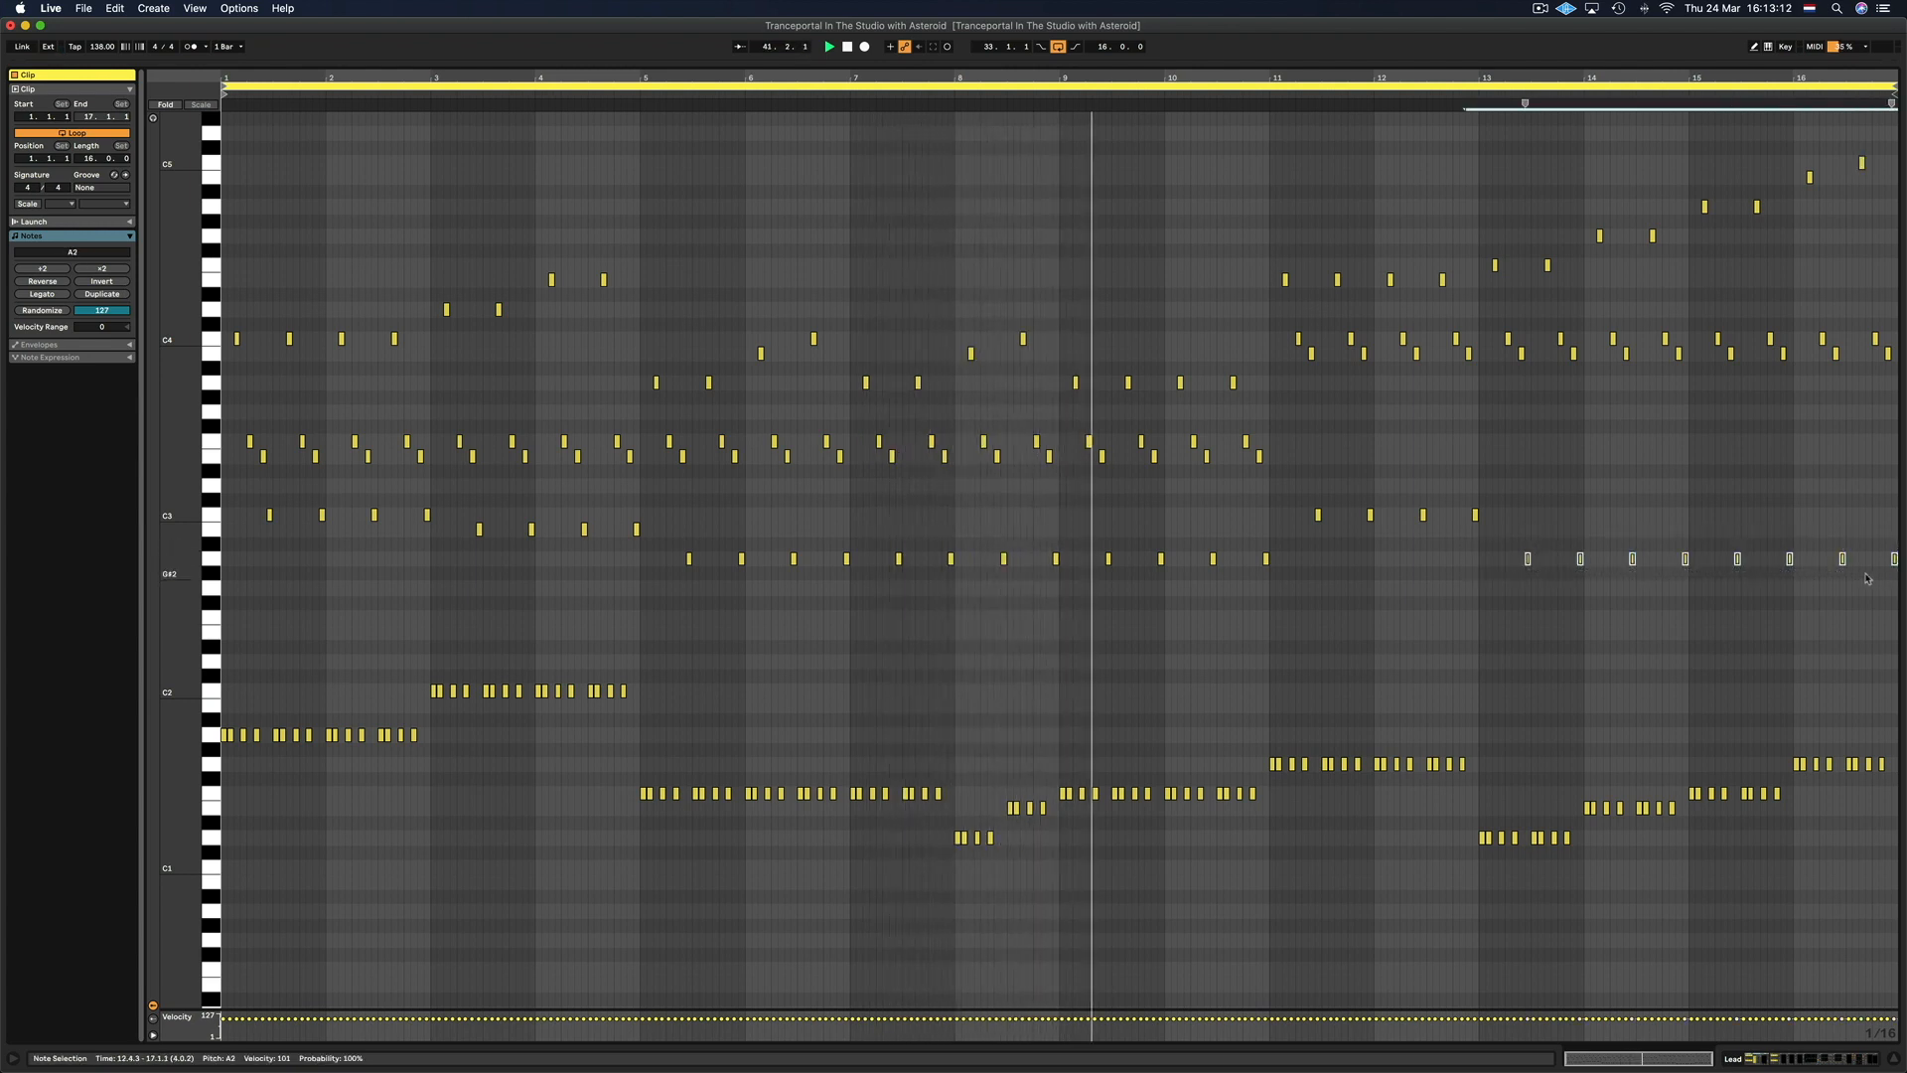
key("Up")
key("Up")
key("Up")
key("Up")
key("Up")
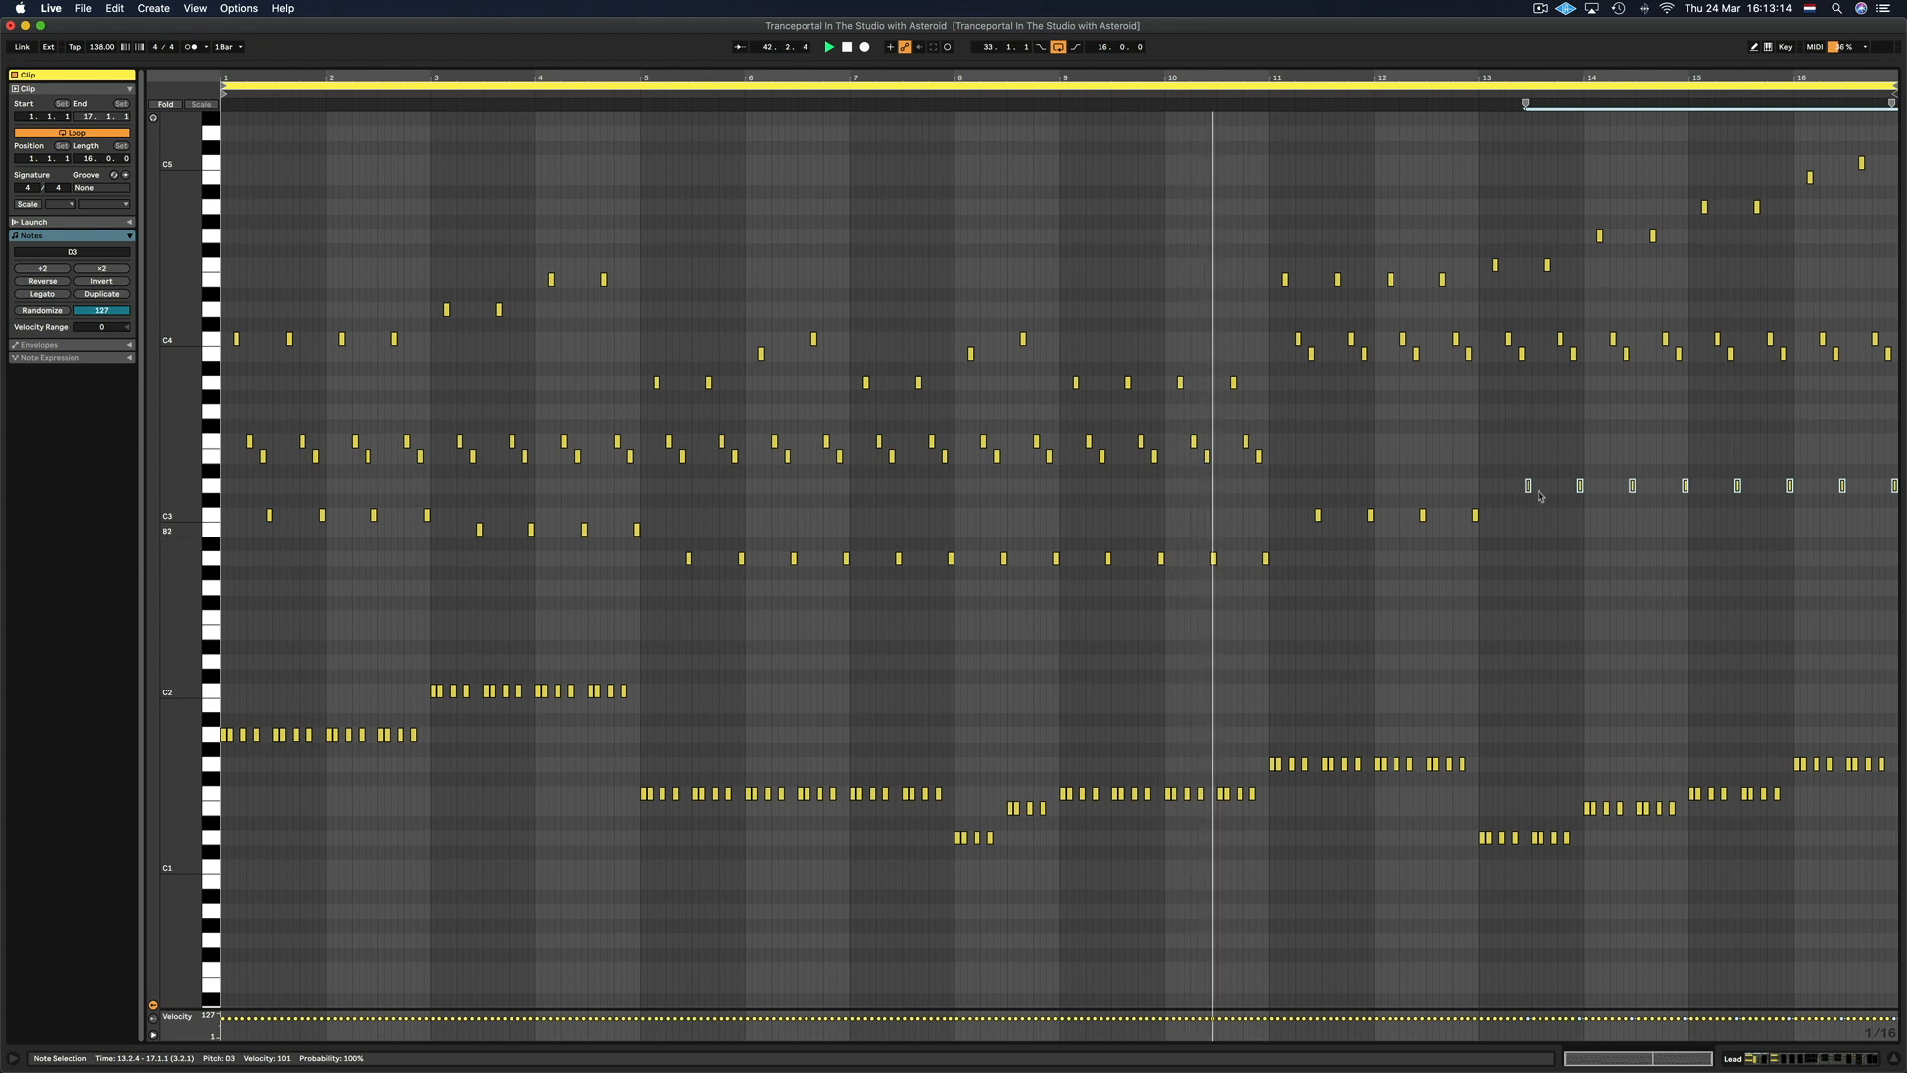
key("Up")
key("Up")
key("Up")
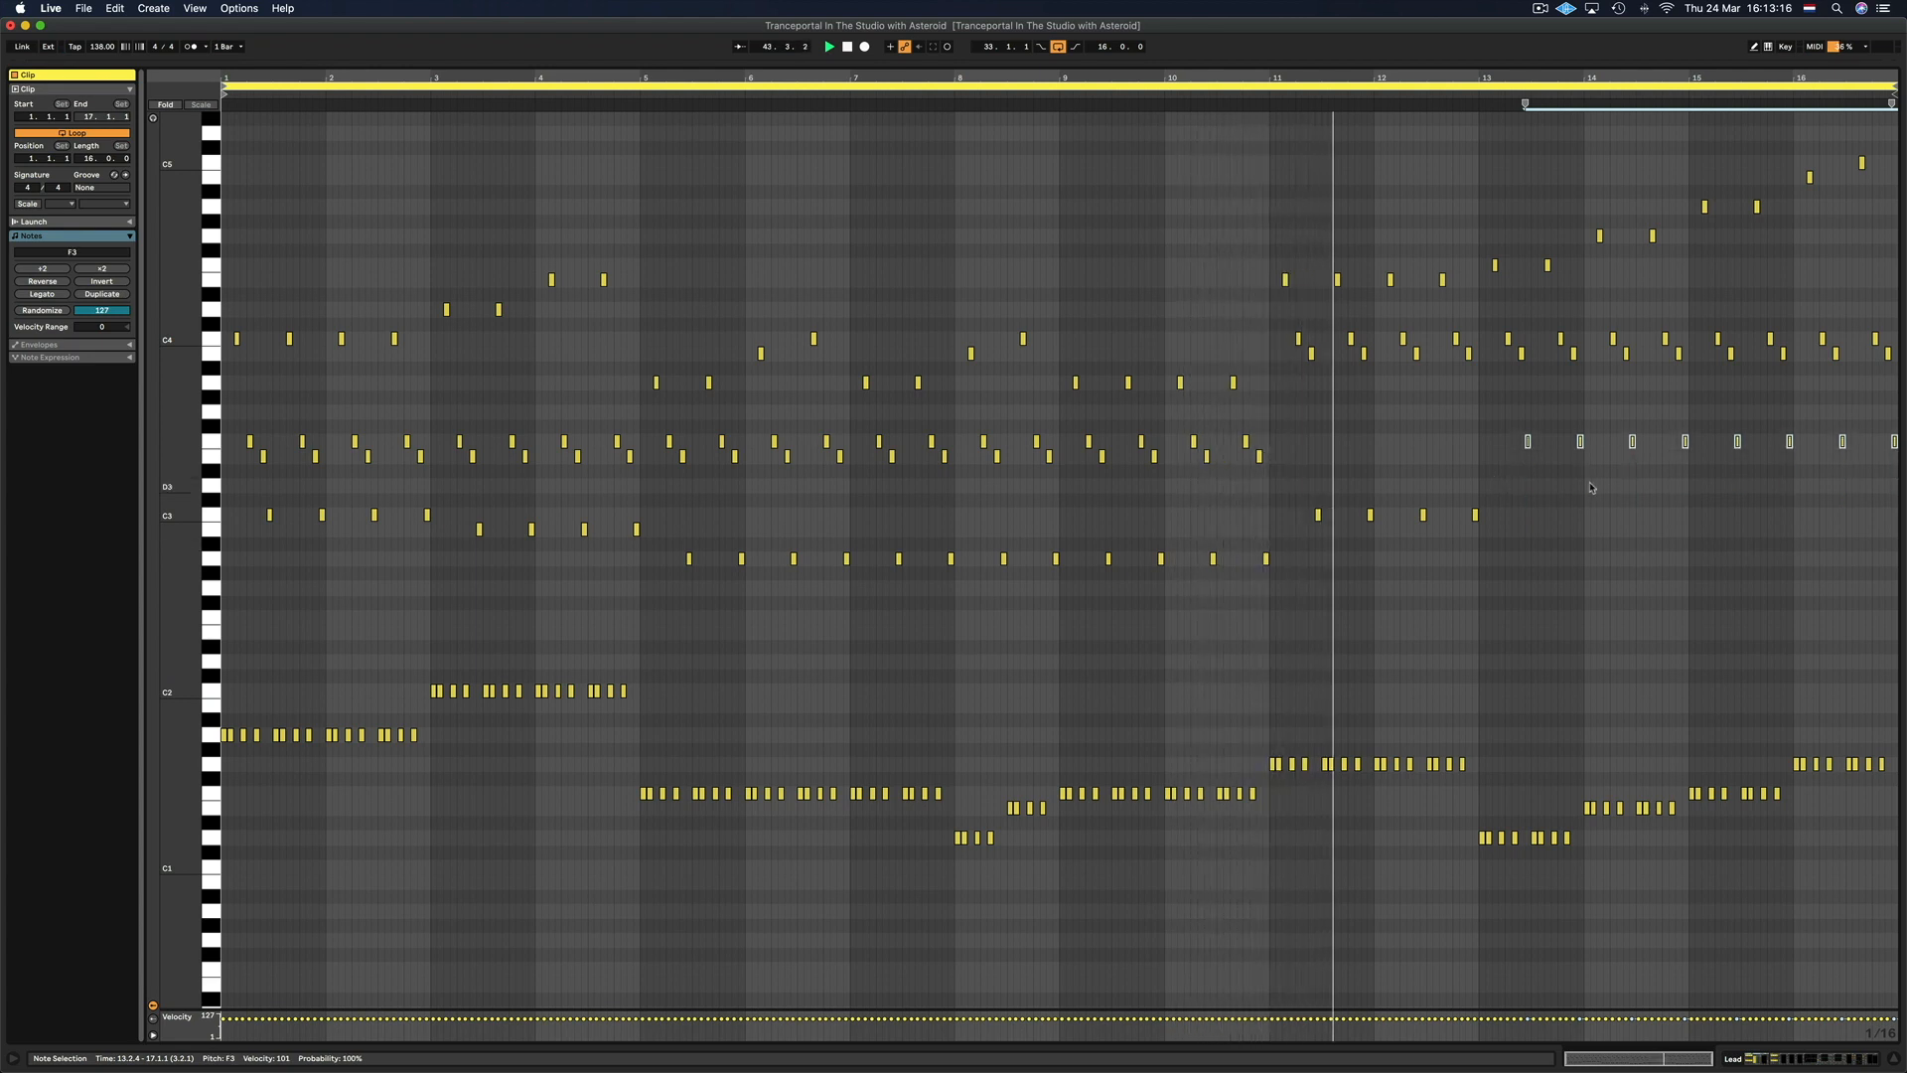
Raise the F3 notes in bar 14 to G3 and those in bar 15 to A3
left_click_drag(1617, 417, 1800, 447)
key("Up")
key("Up")
key("Up")
key("Up")
key("Up")
key("Up")
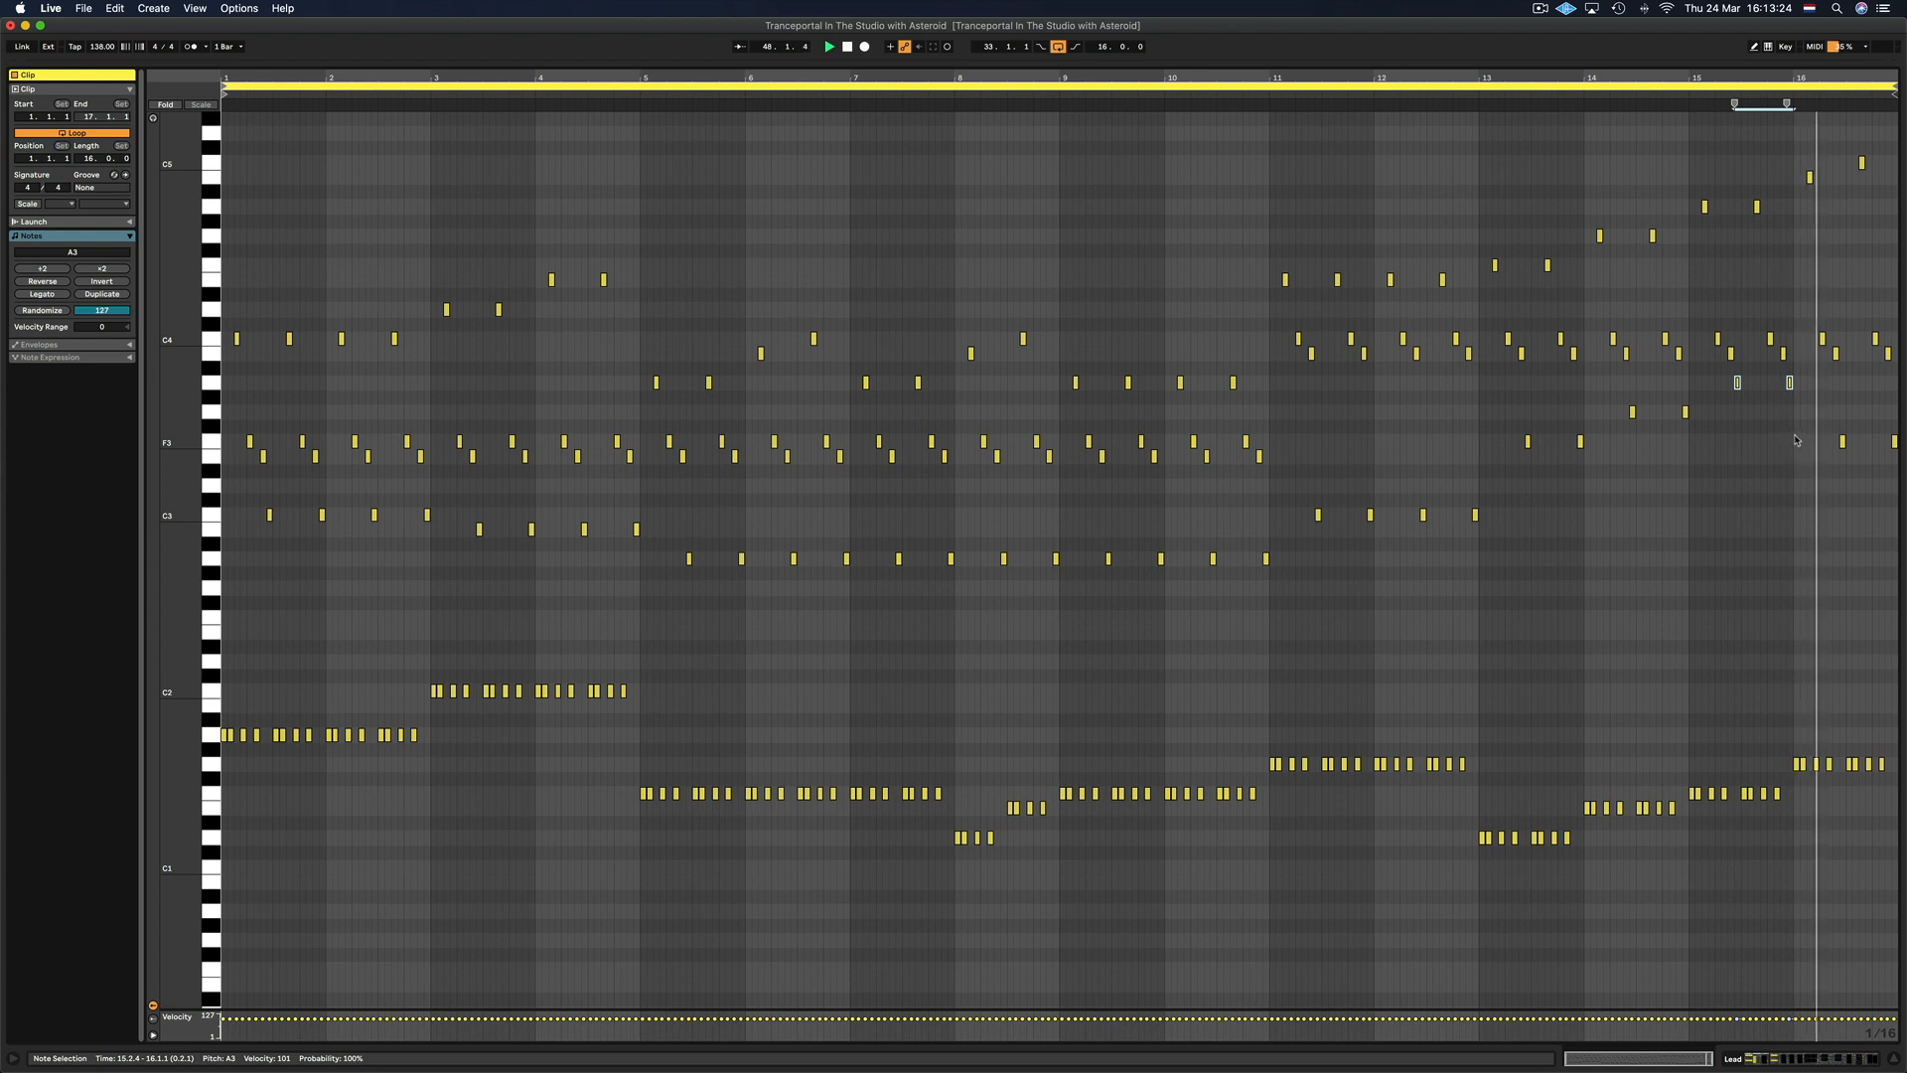
Raise the C4 and B3 middle notes in bars 15 and 16 by five semitones to F4 and E4
left_click_drag(1807, 372, 1898, 473)
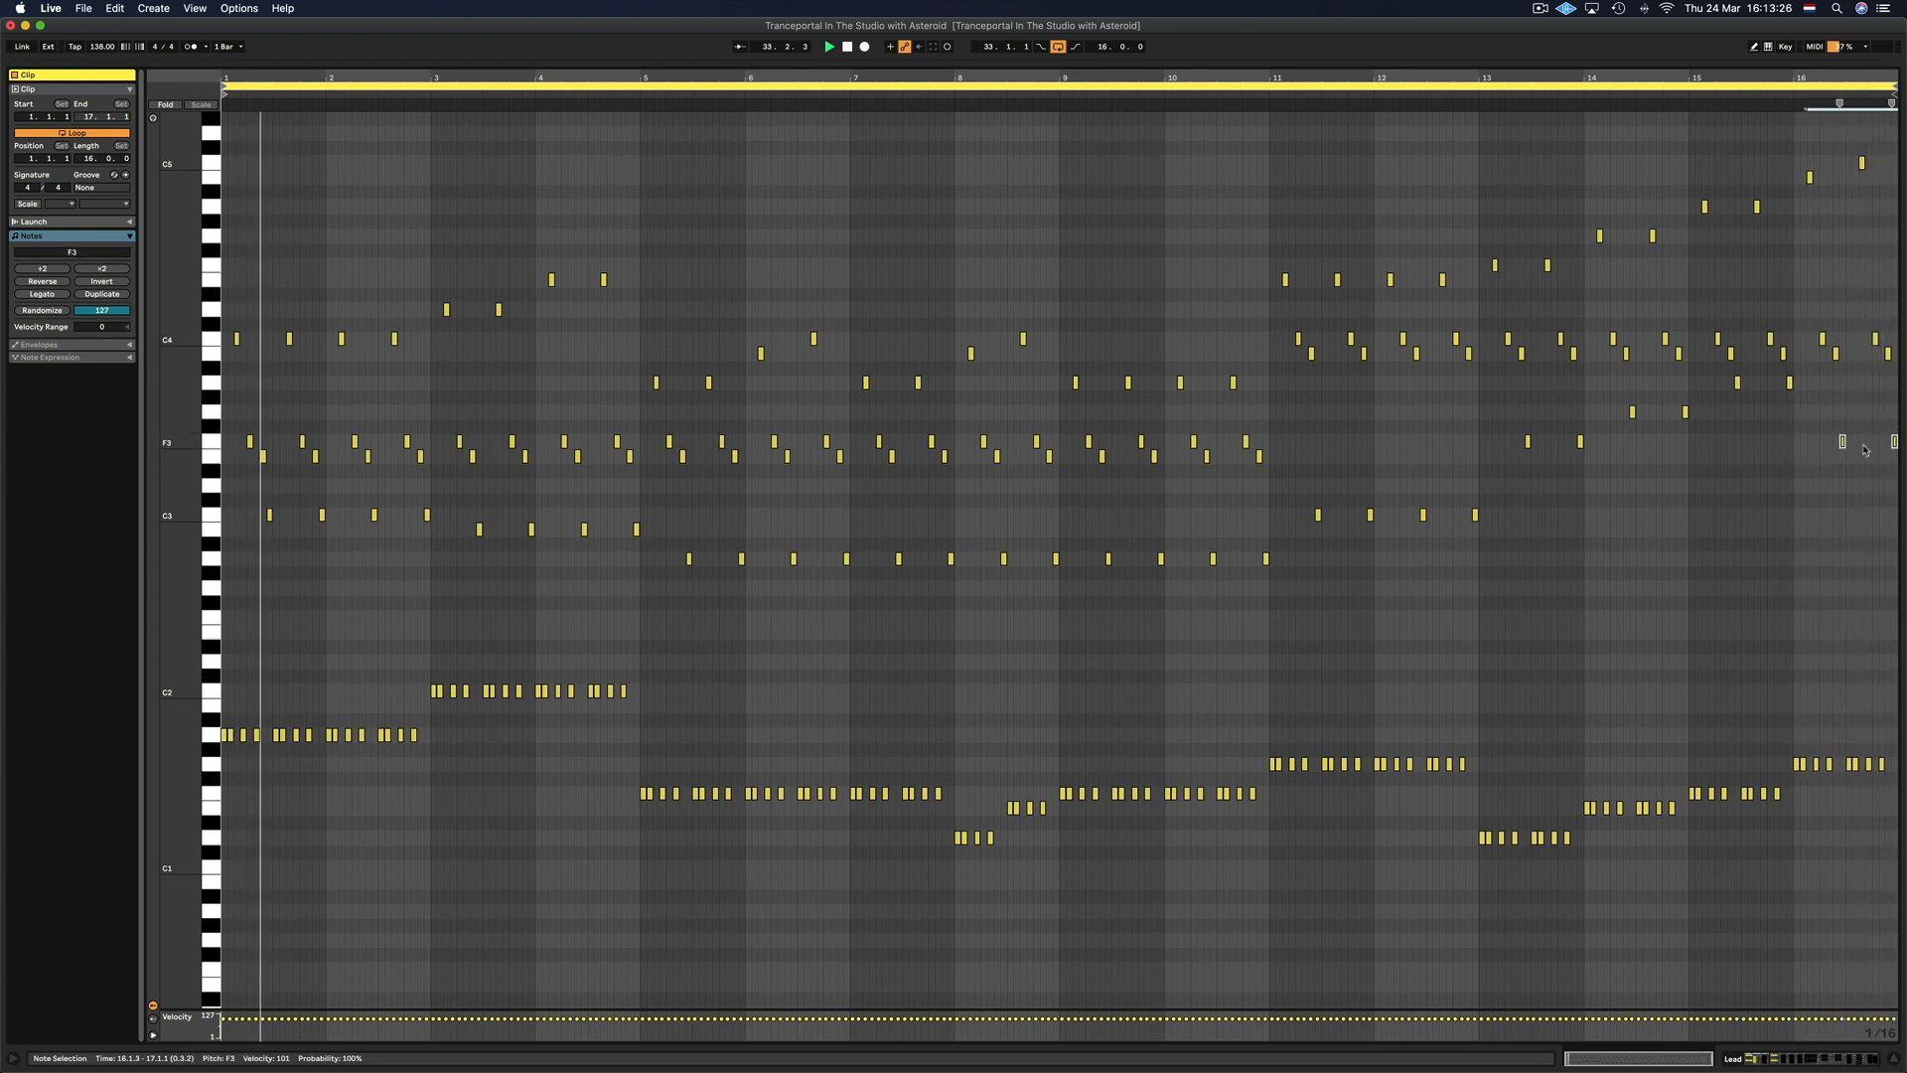
left_click_drag(1708, 331, 1895, 360)
key("Up")
key("Up")
key("Up")
key("Up")
key("Up")
Raise the two F3 notes in bar 16 to B3 and C4
left_click_drag(1778, 439, 1899, 452)
key("Up")
key("Up")
key("Up")
key("Up")
key("Up")
key("Up")
left_click(1895, 354)
key("Up")
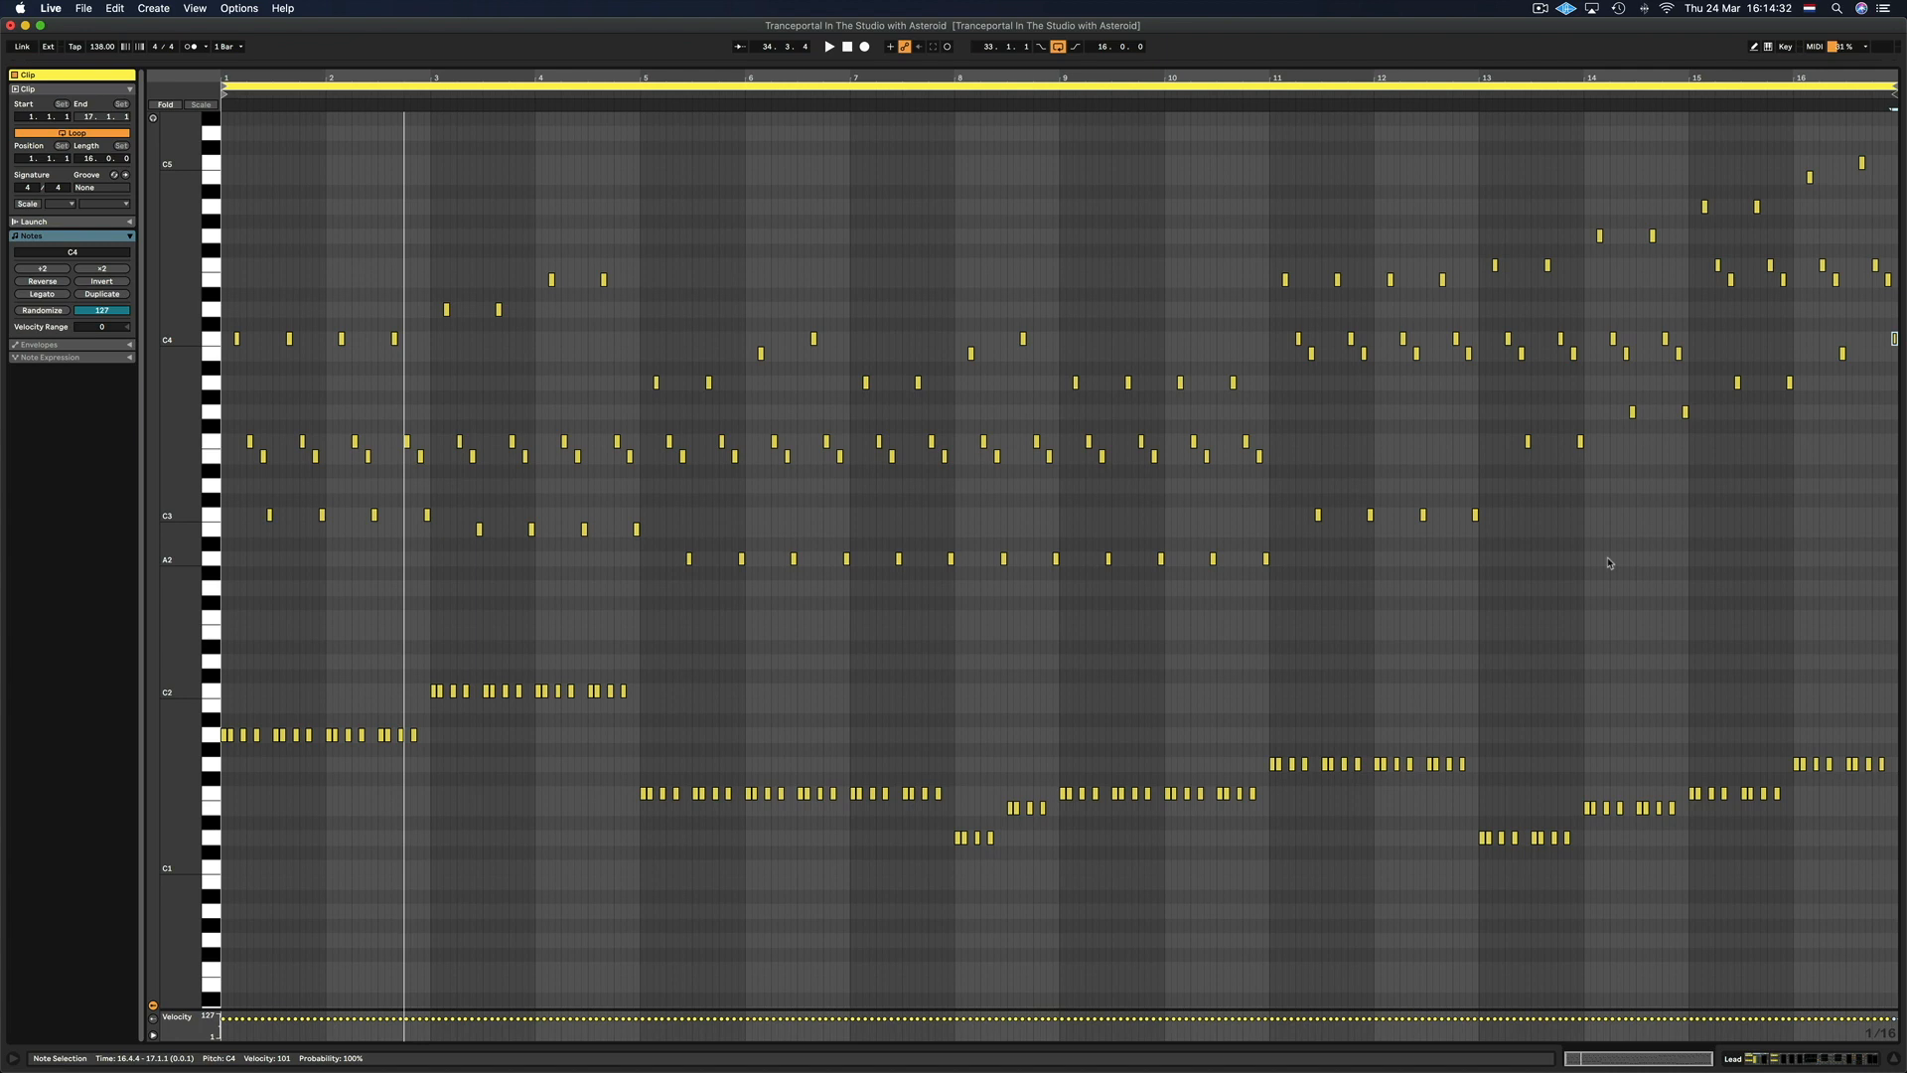
left_click_drag(1286, 163, 1894, 557)
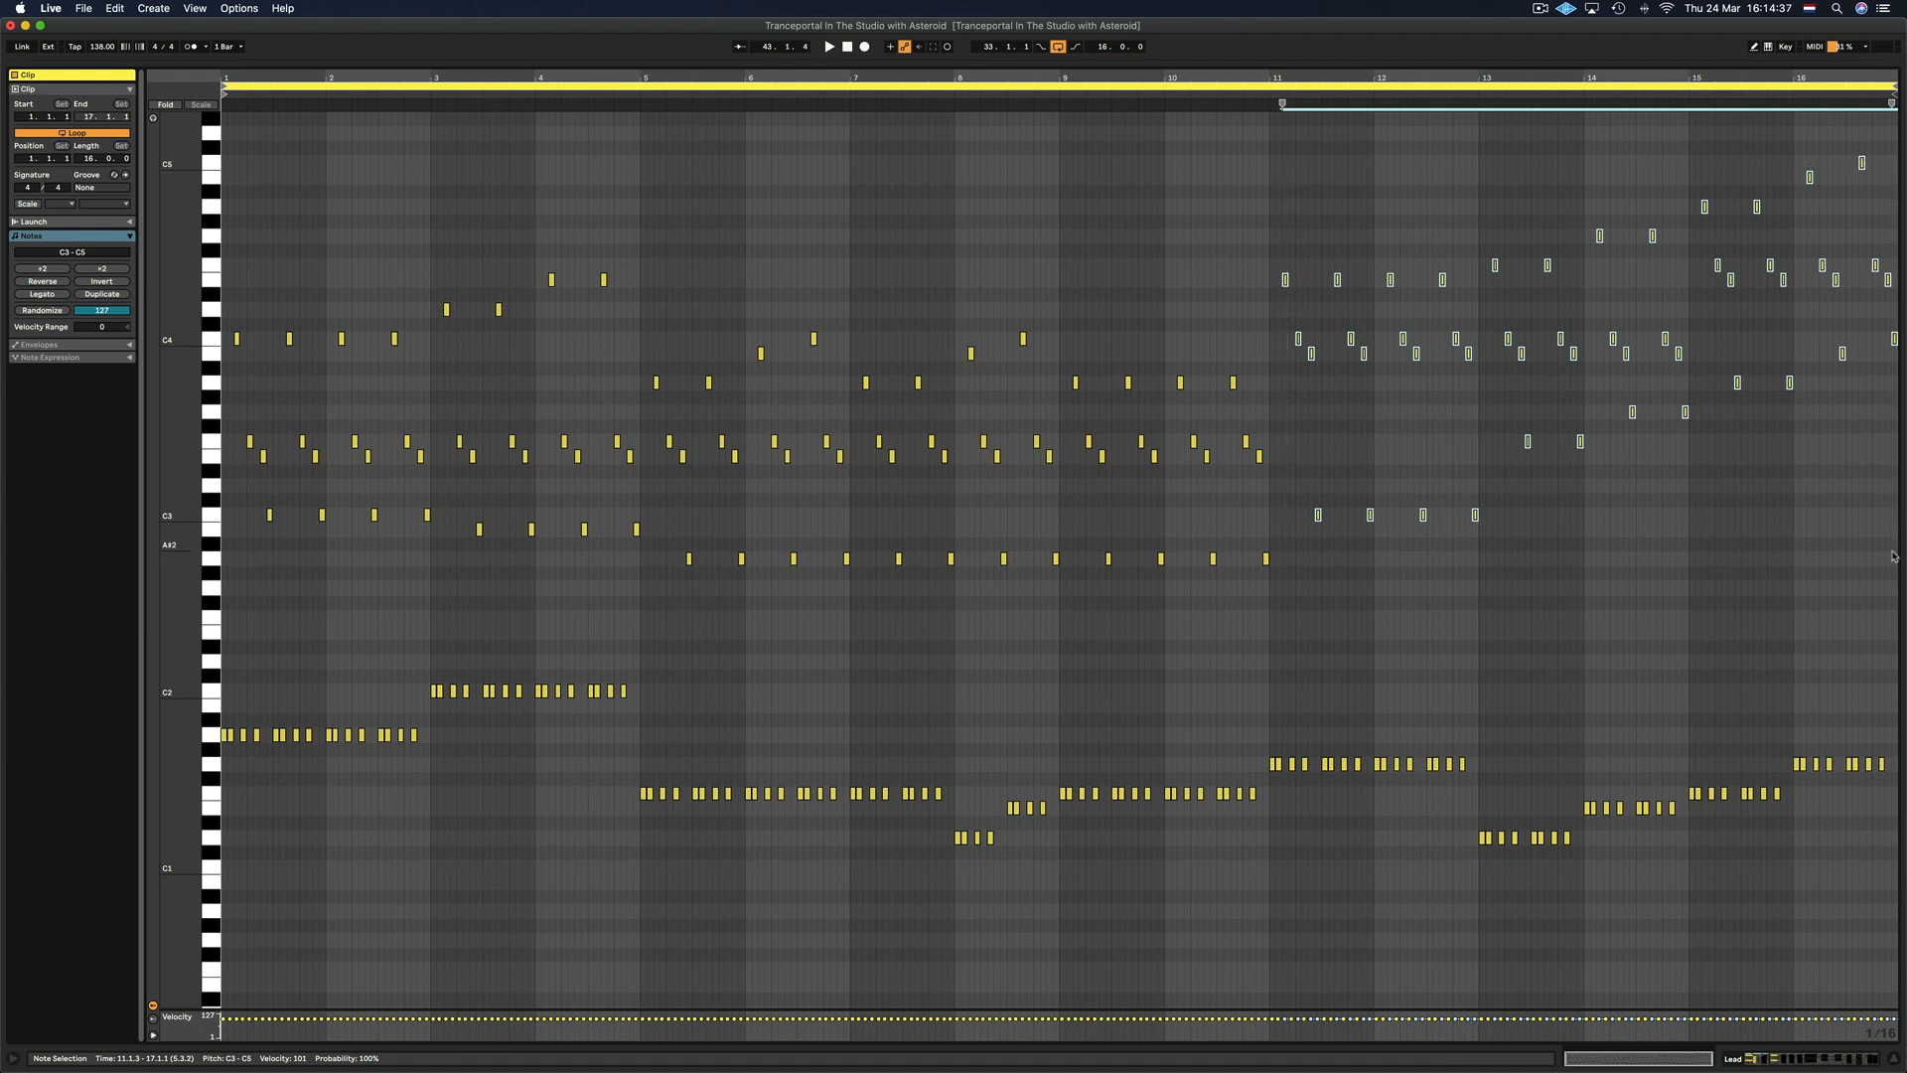
left_click(1330, 445)
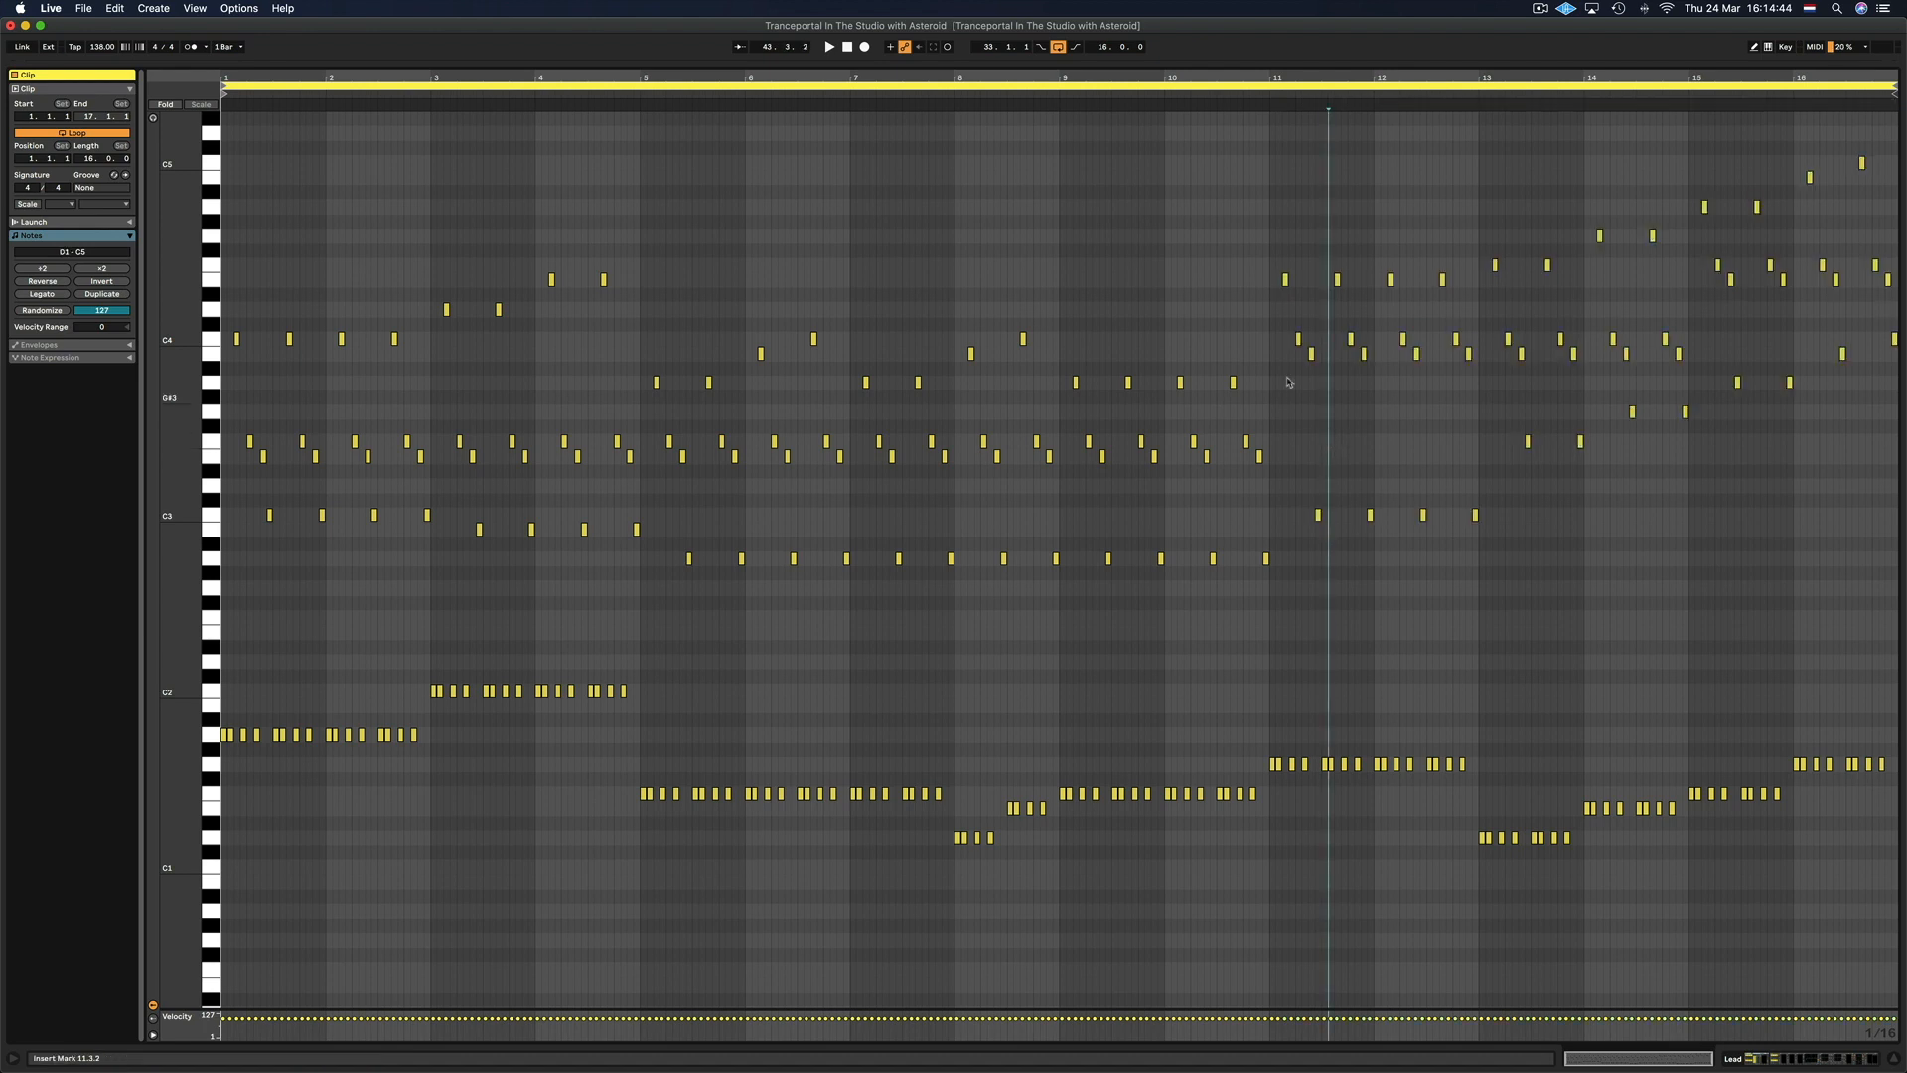
Compare the F3 and E3 middle notes up to bar 10 with the raised middle notes from bar 11 onward by selecting them
left_click_drag(1287, 343, 1689, 361)
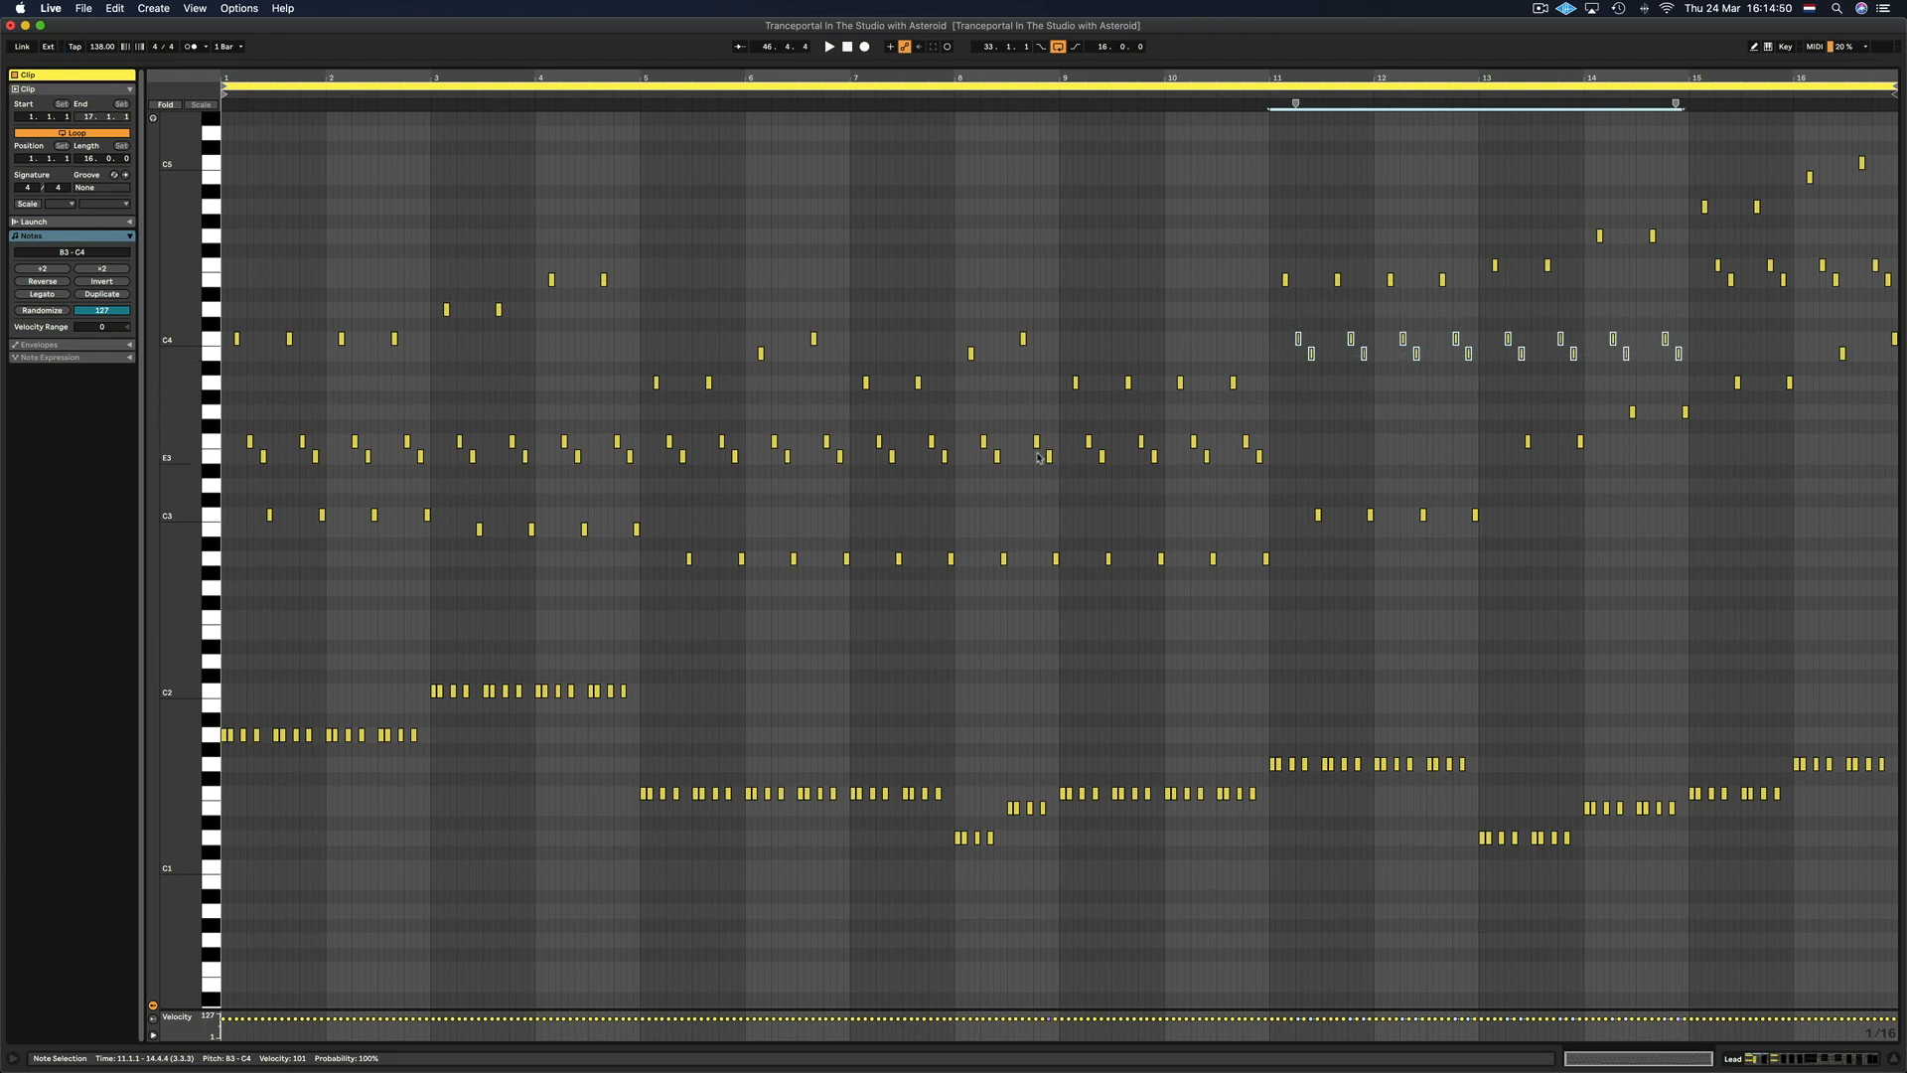
left_click_drag(949, 437, 1268, 574)
left_click_drag(967, 446, 1258, 476)
left_click_drag(1275, 334, 1680, 369)
left_click_drag(1276, 334, 1685, 356)
left_click_drag(1268, 337, 1387, 365)
left_click_drag(1685, 261, 1734, 284)
left_click(1074, 438)
left_click_drag(1135, 449, 1270, 466)
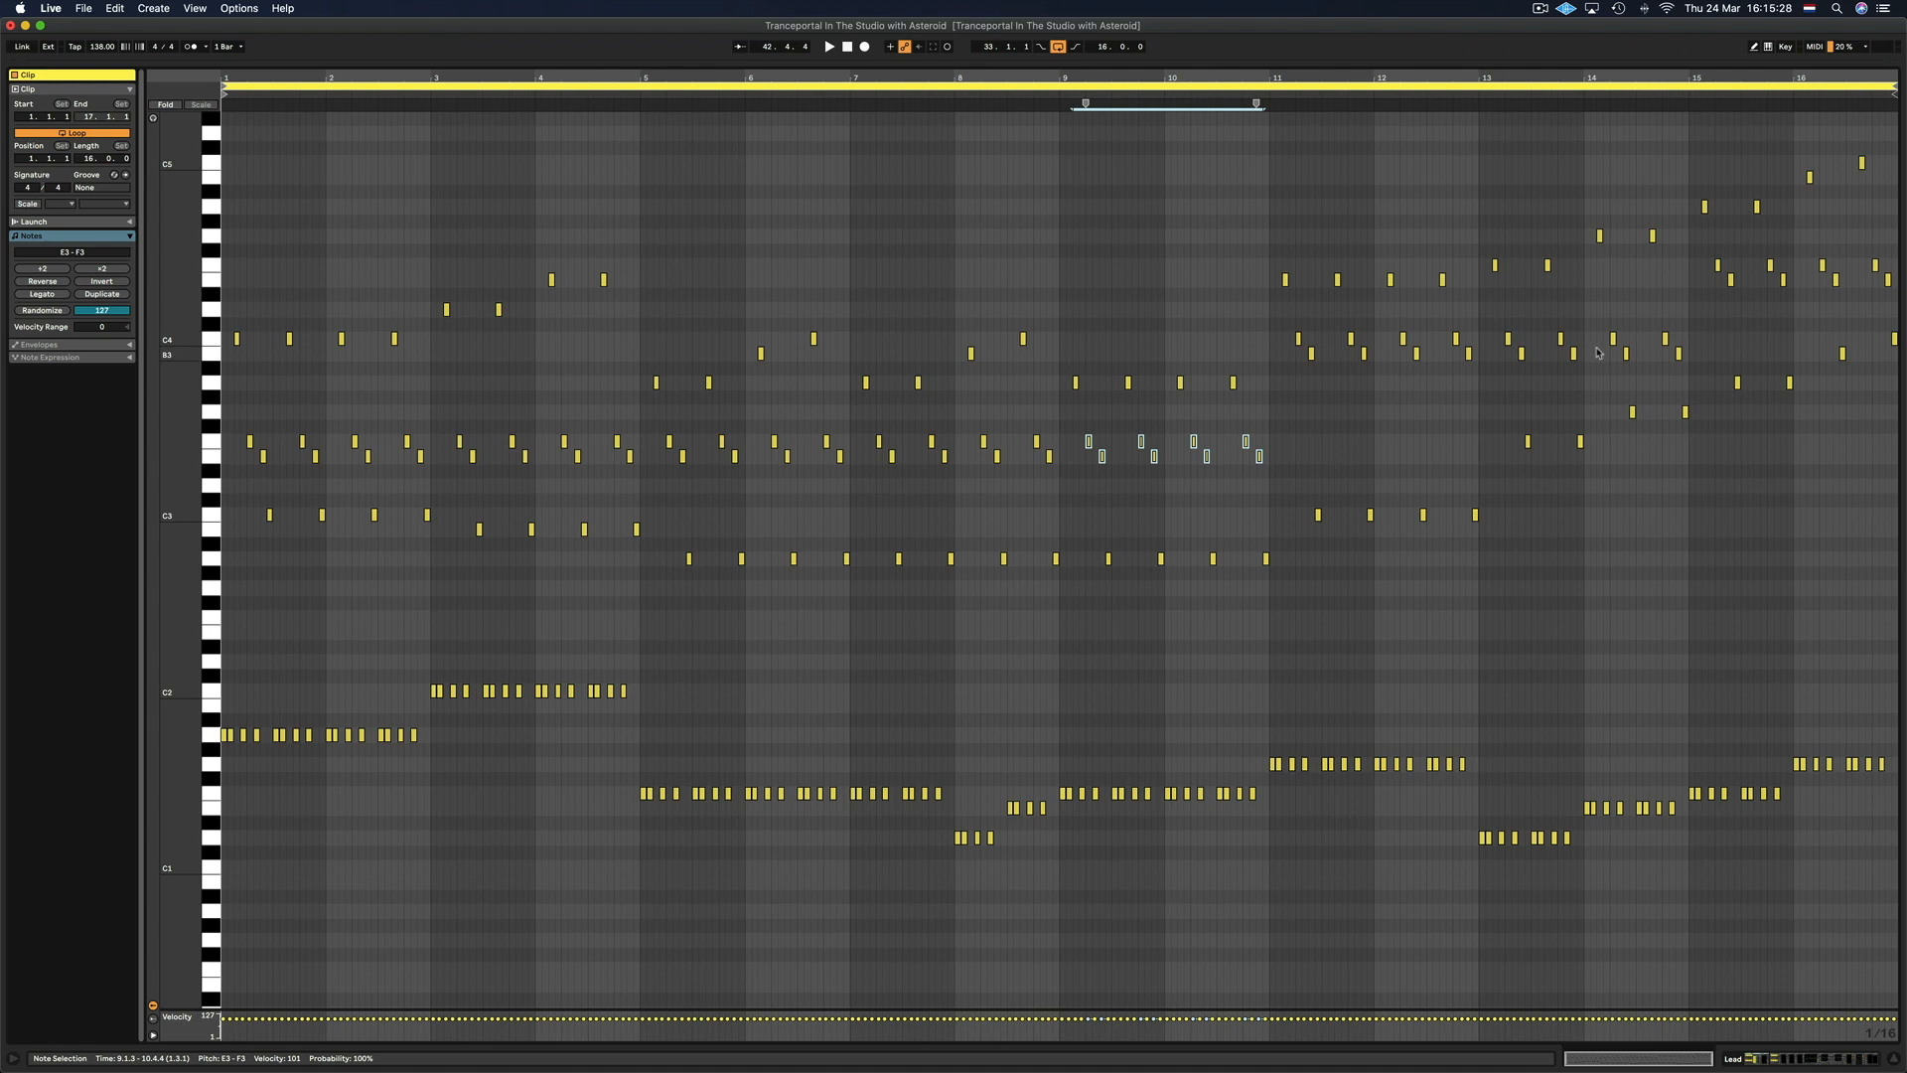
Examine how the bass notes and the top melody notes progress across bars 13 to 16
scroll(1667, 423, "down", 1)
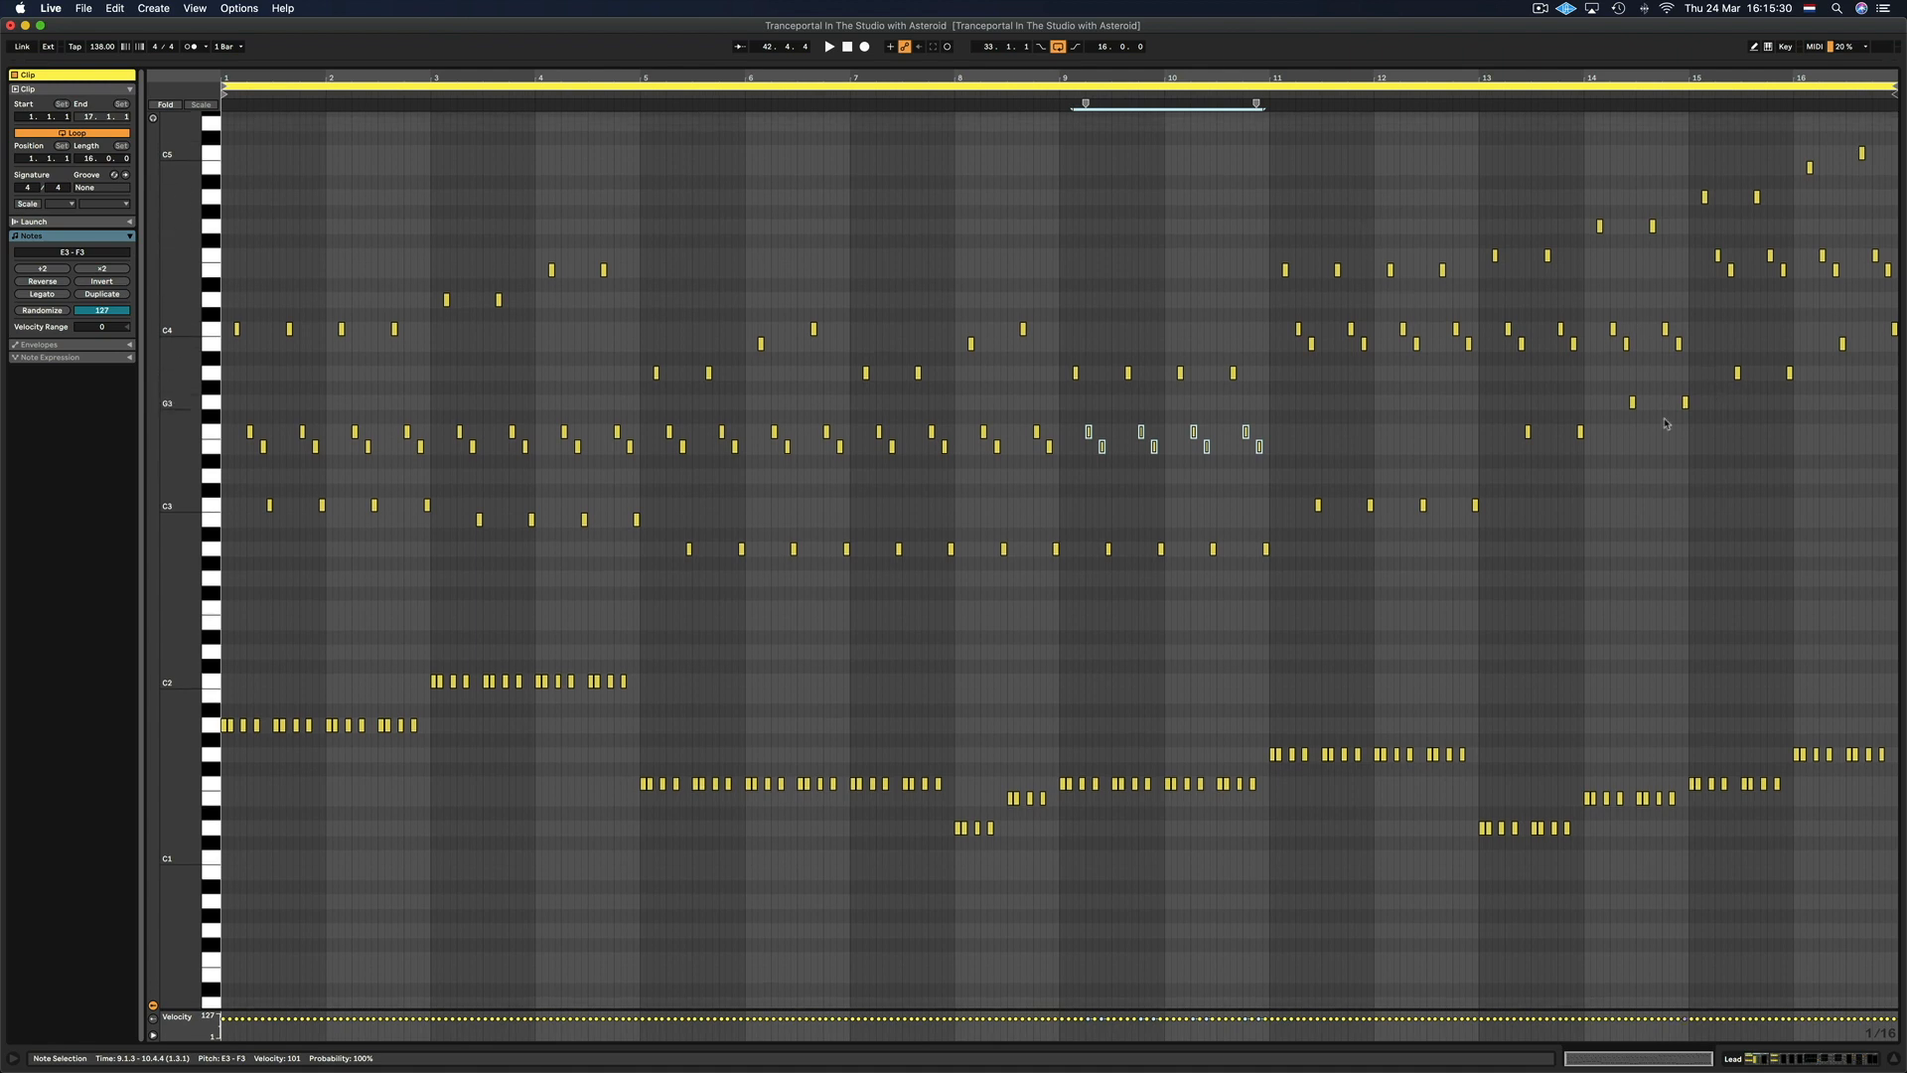
scroll(1472, 833, "down", 1)
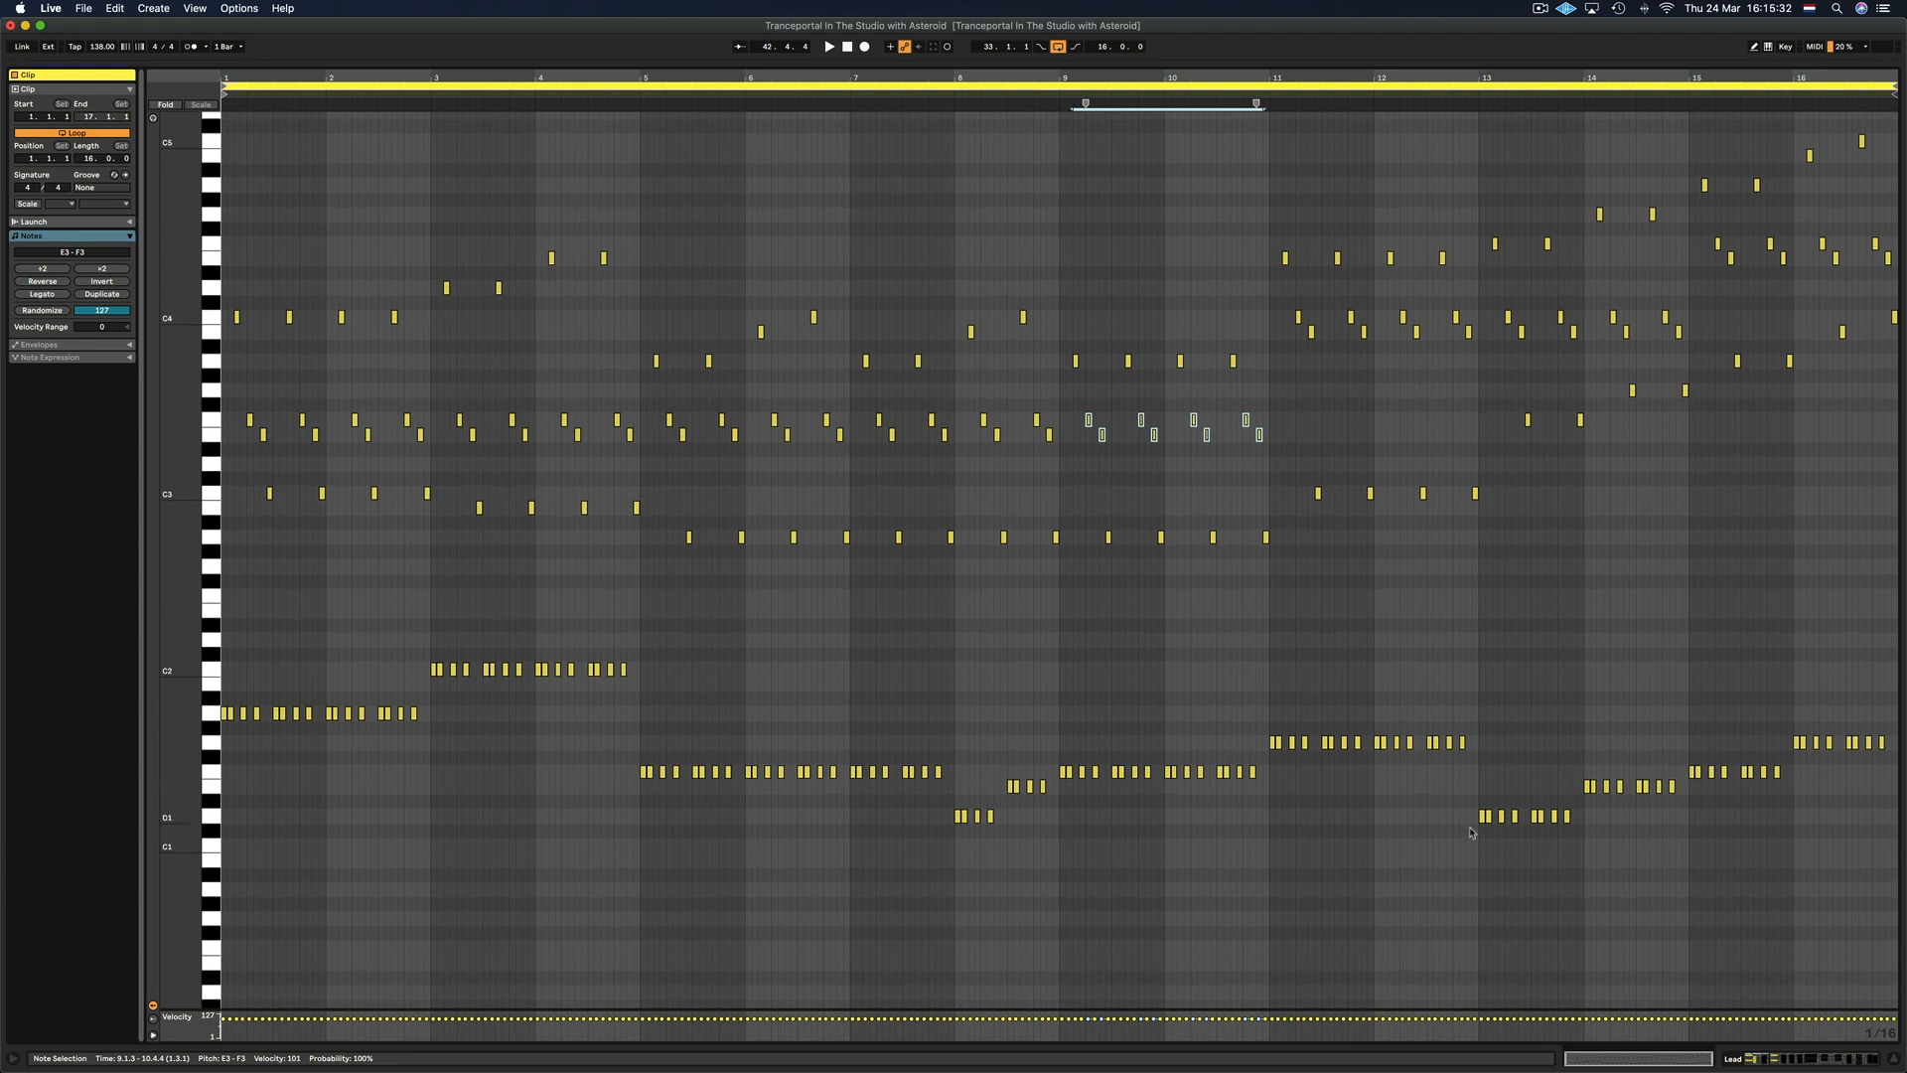
scroll(1578, 827, "down", 1)
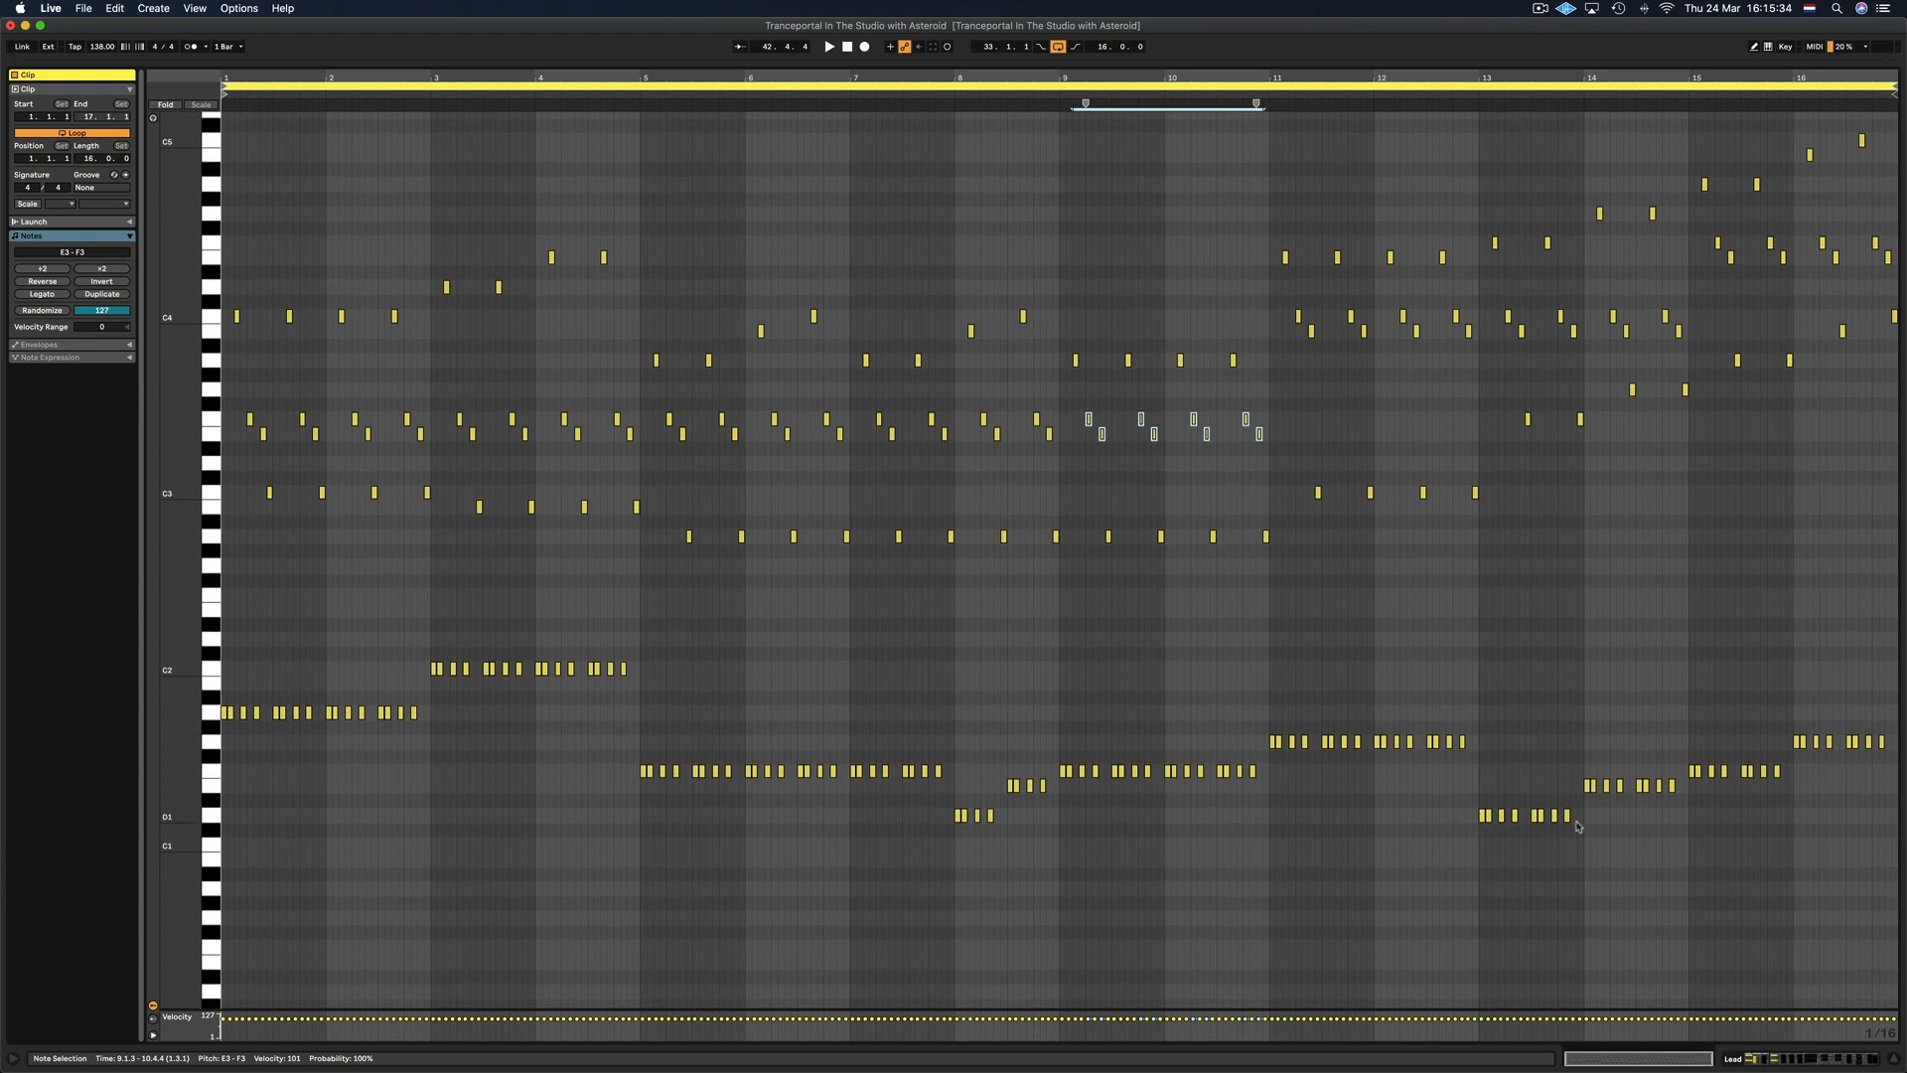
left_click_drag(1560, 793, 1889, 749)
left_click_drag(1486, 236, 1816, 160)
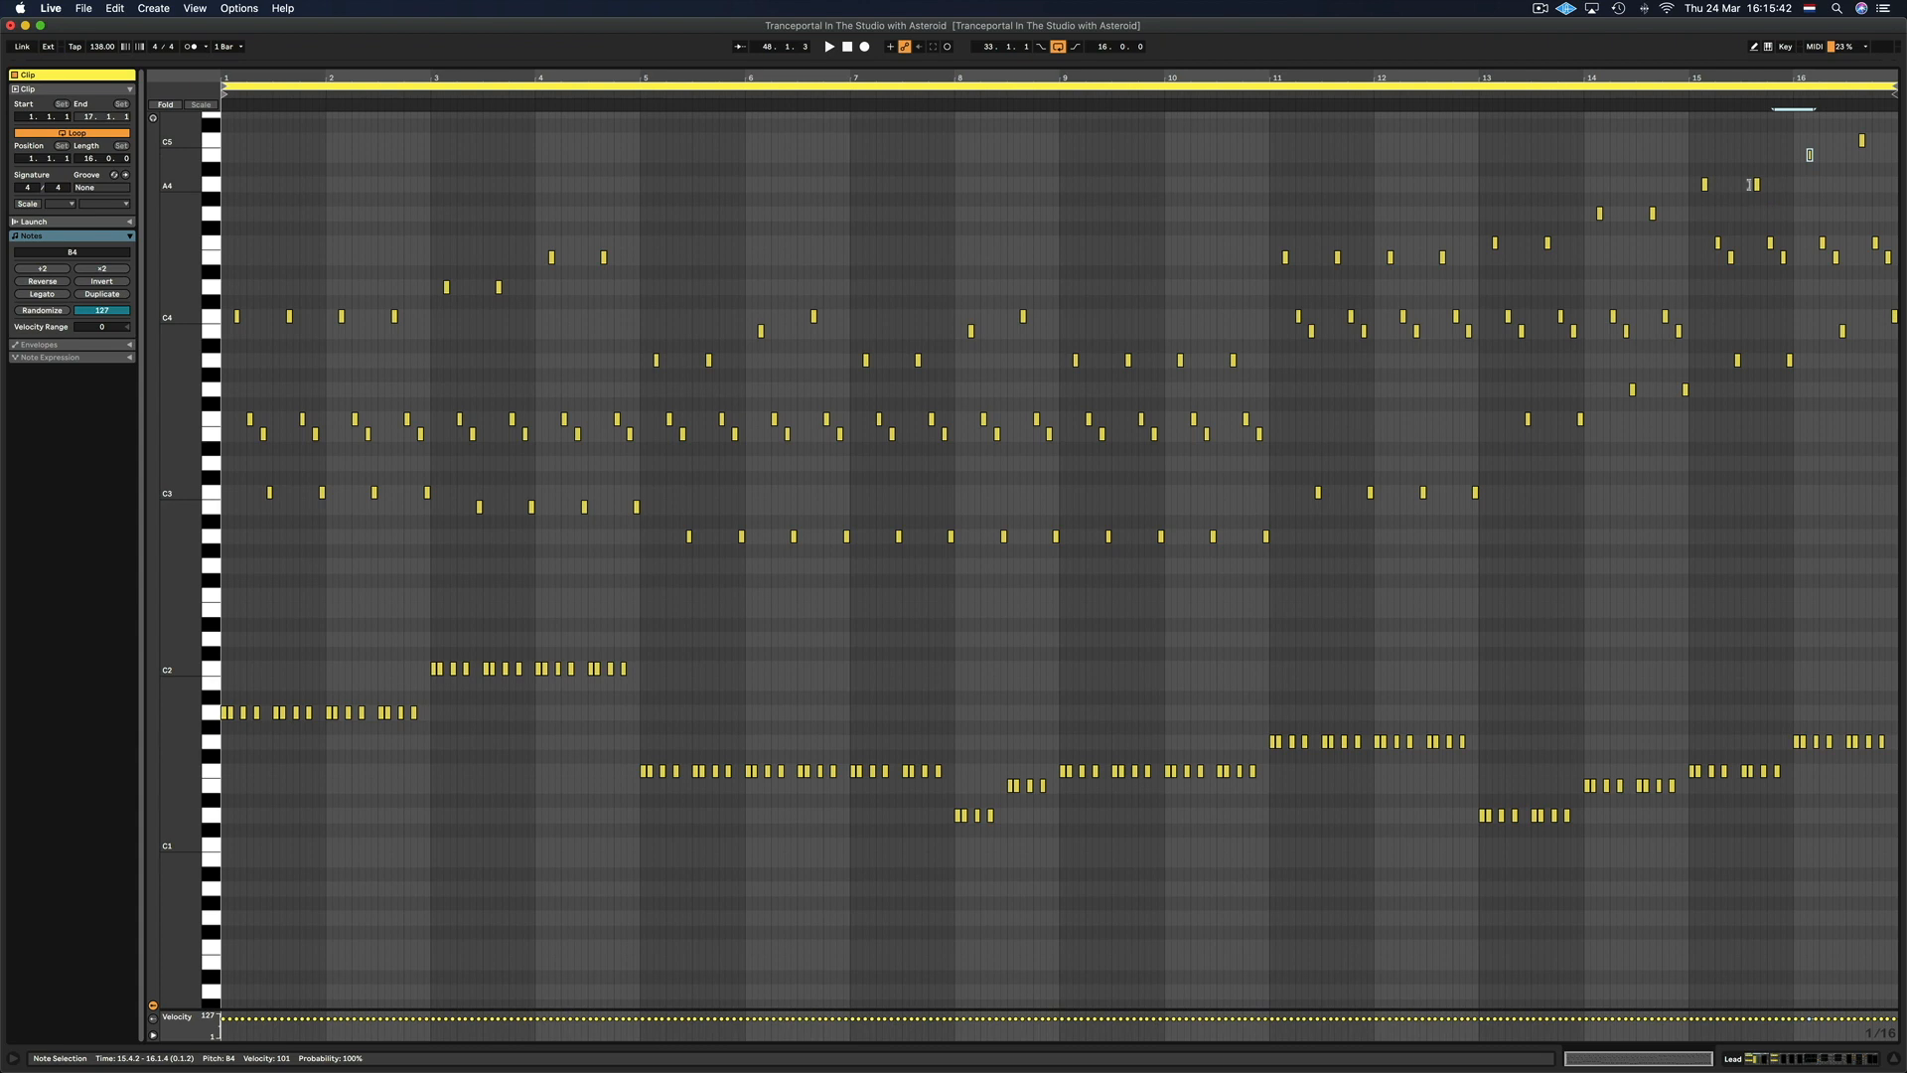
scroll(1838, 158, "up", 1)
left_click_drag(1569, 208, 1776, 195)
left_click(1810, 159)
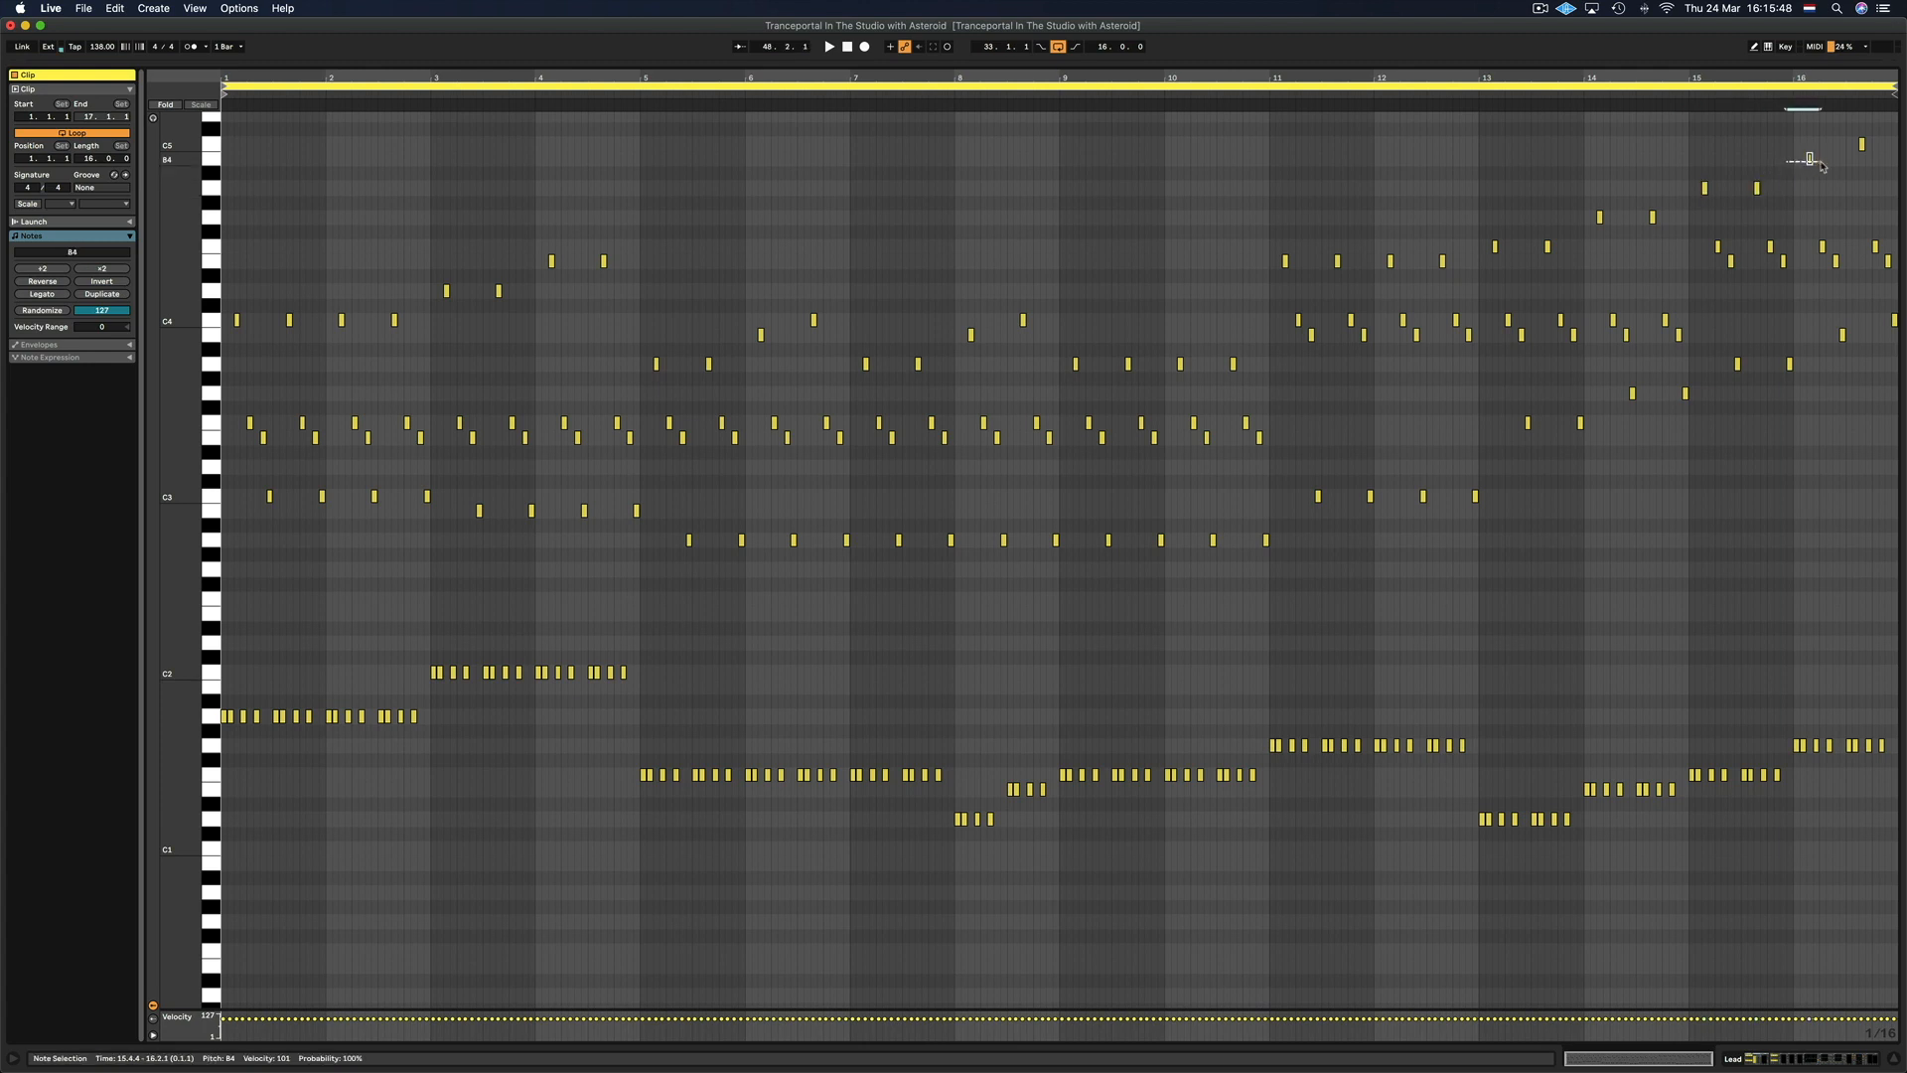
scroll(1828, 169, "up", 1)
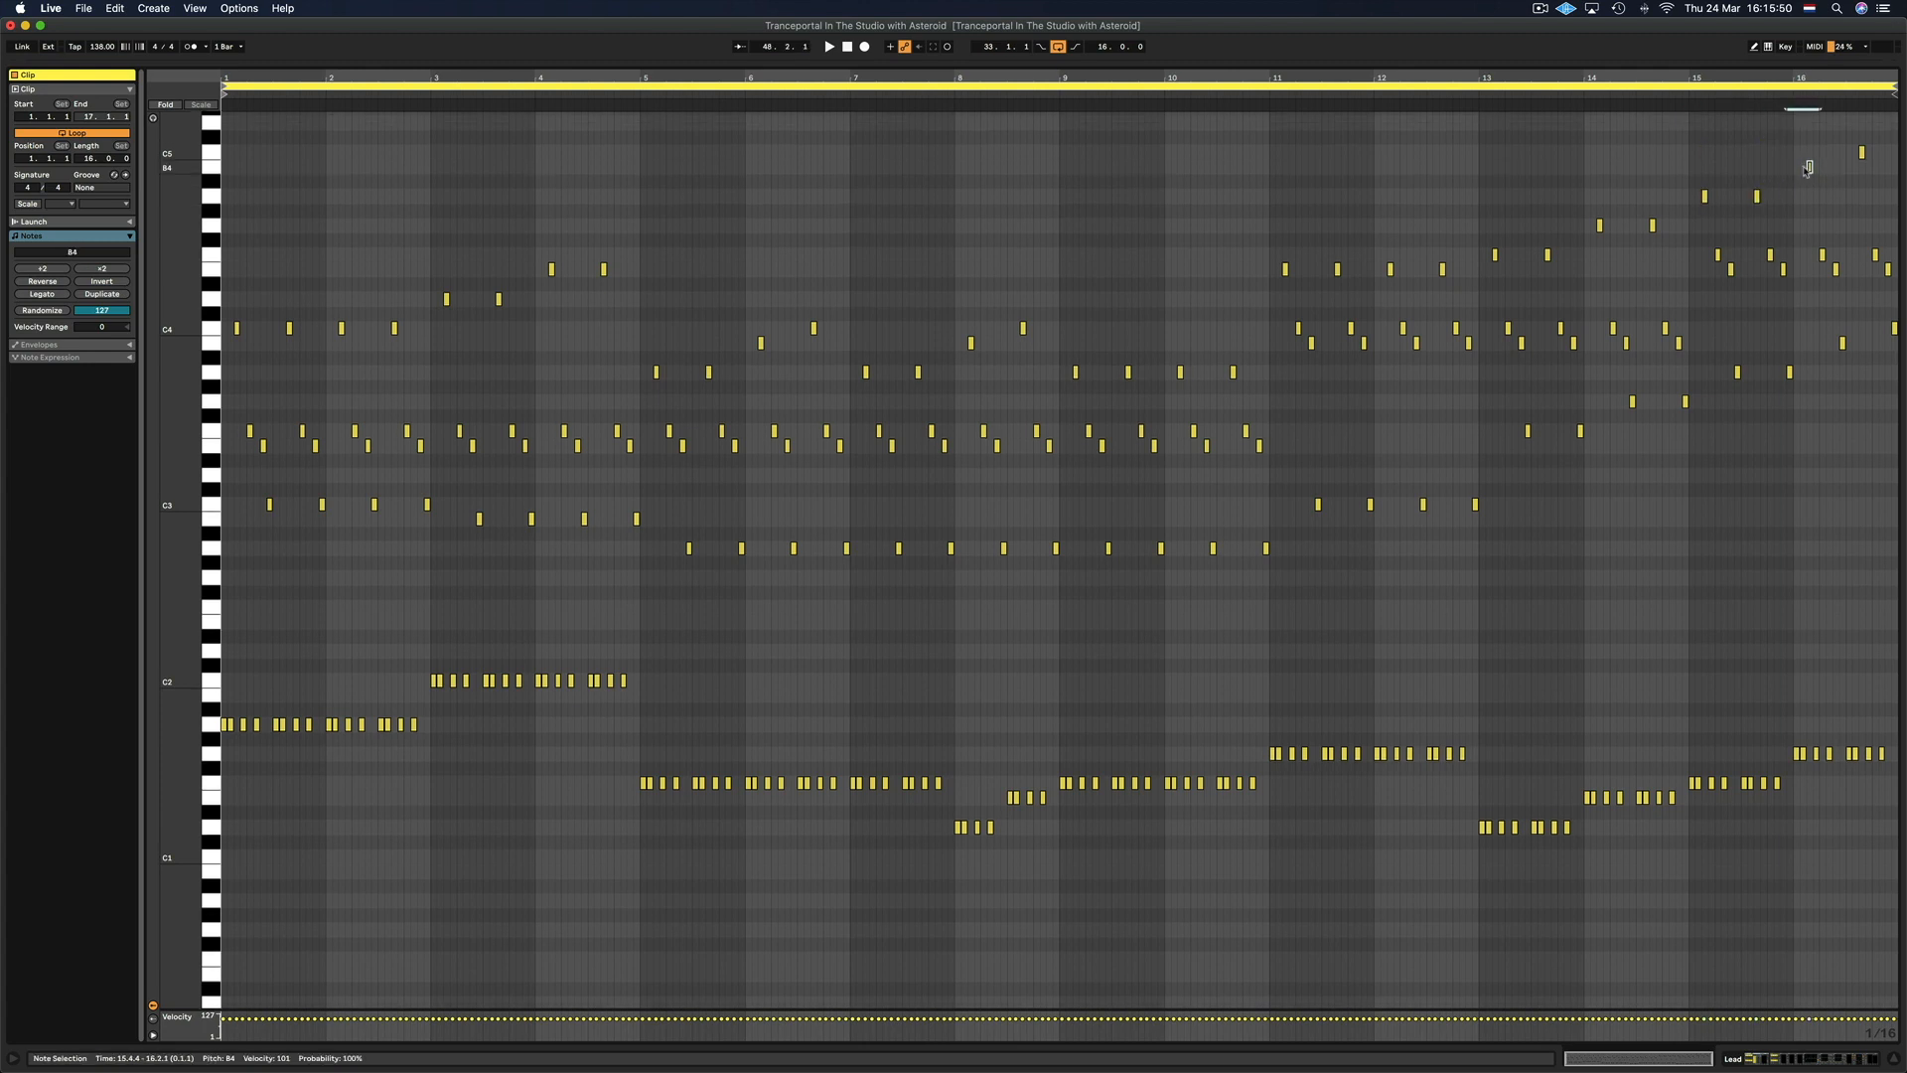
scroll(1834, 292, "up", 1)
scroll(1833, 328, "up", 2)
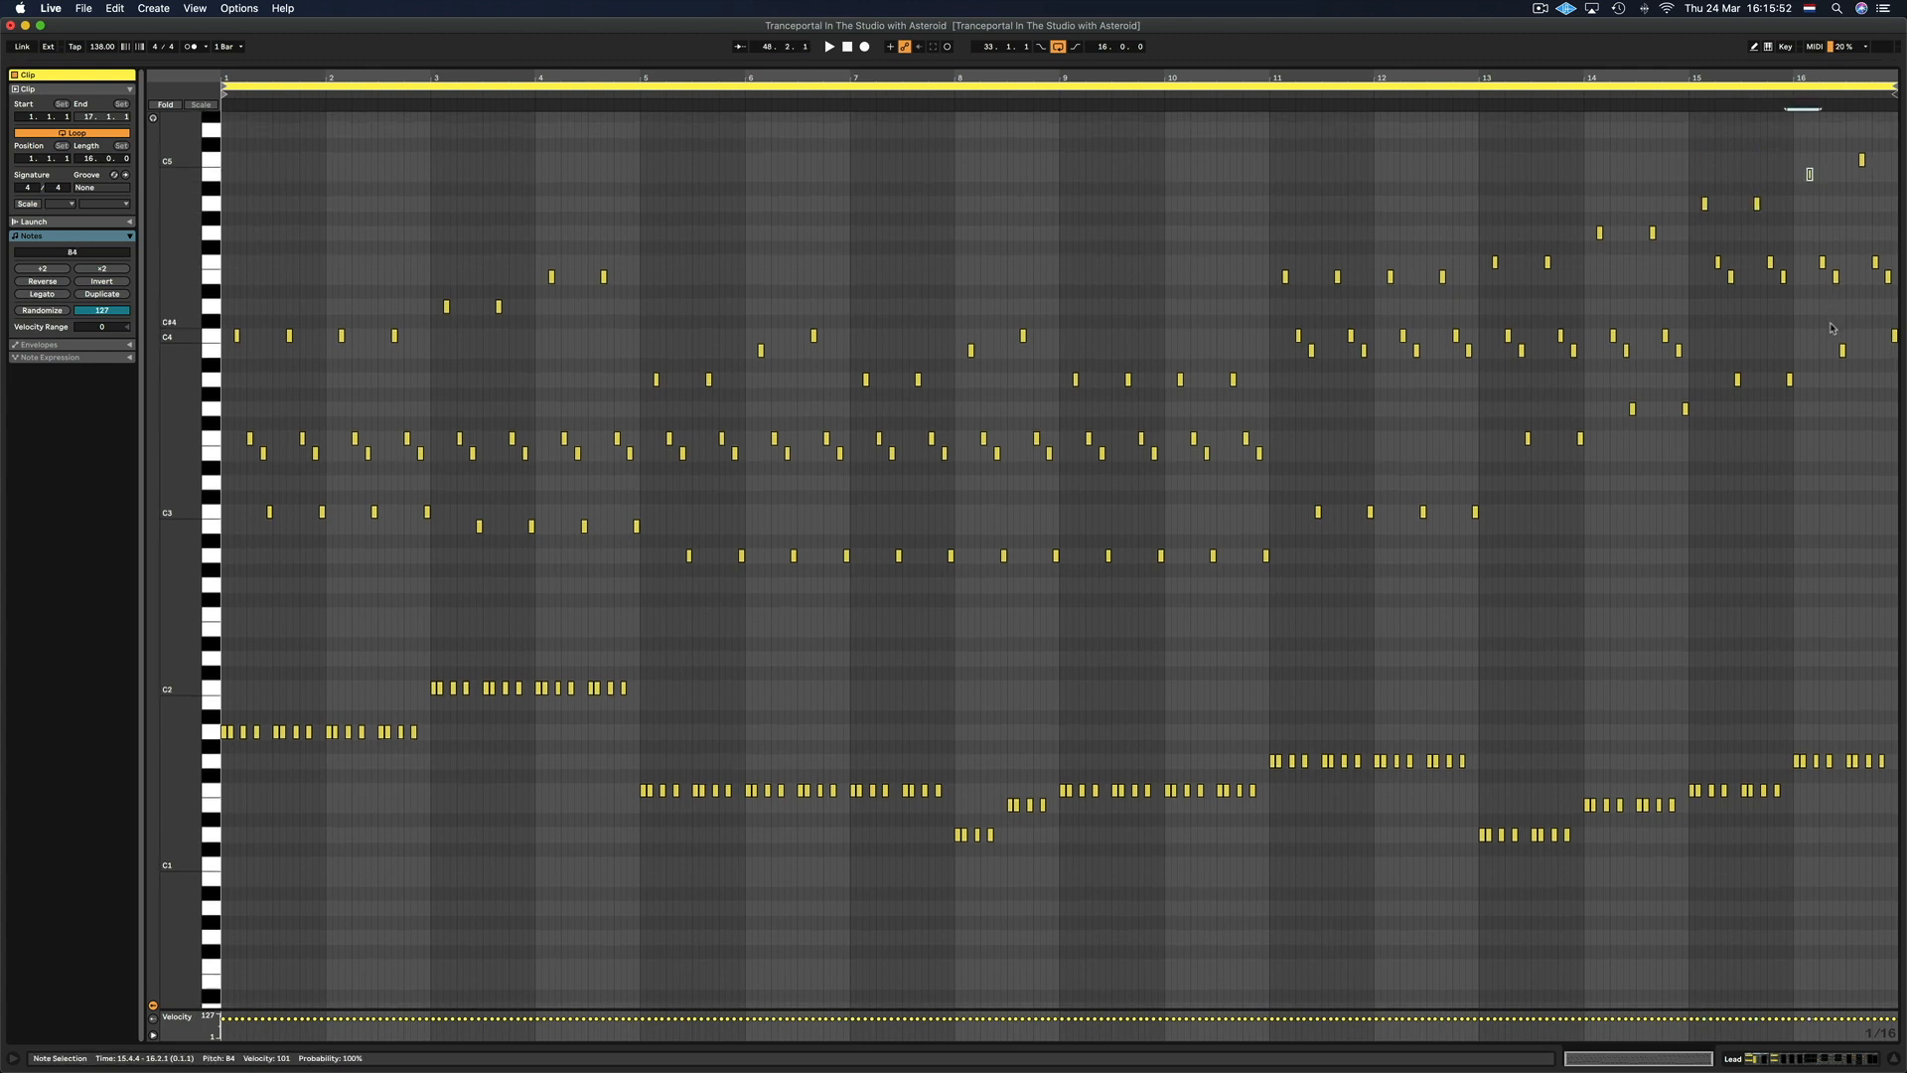